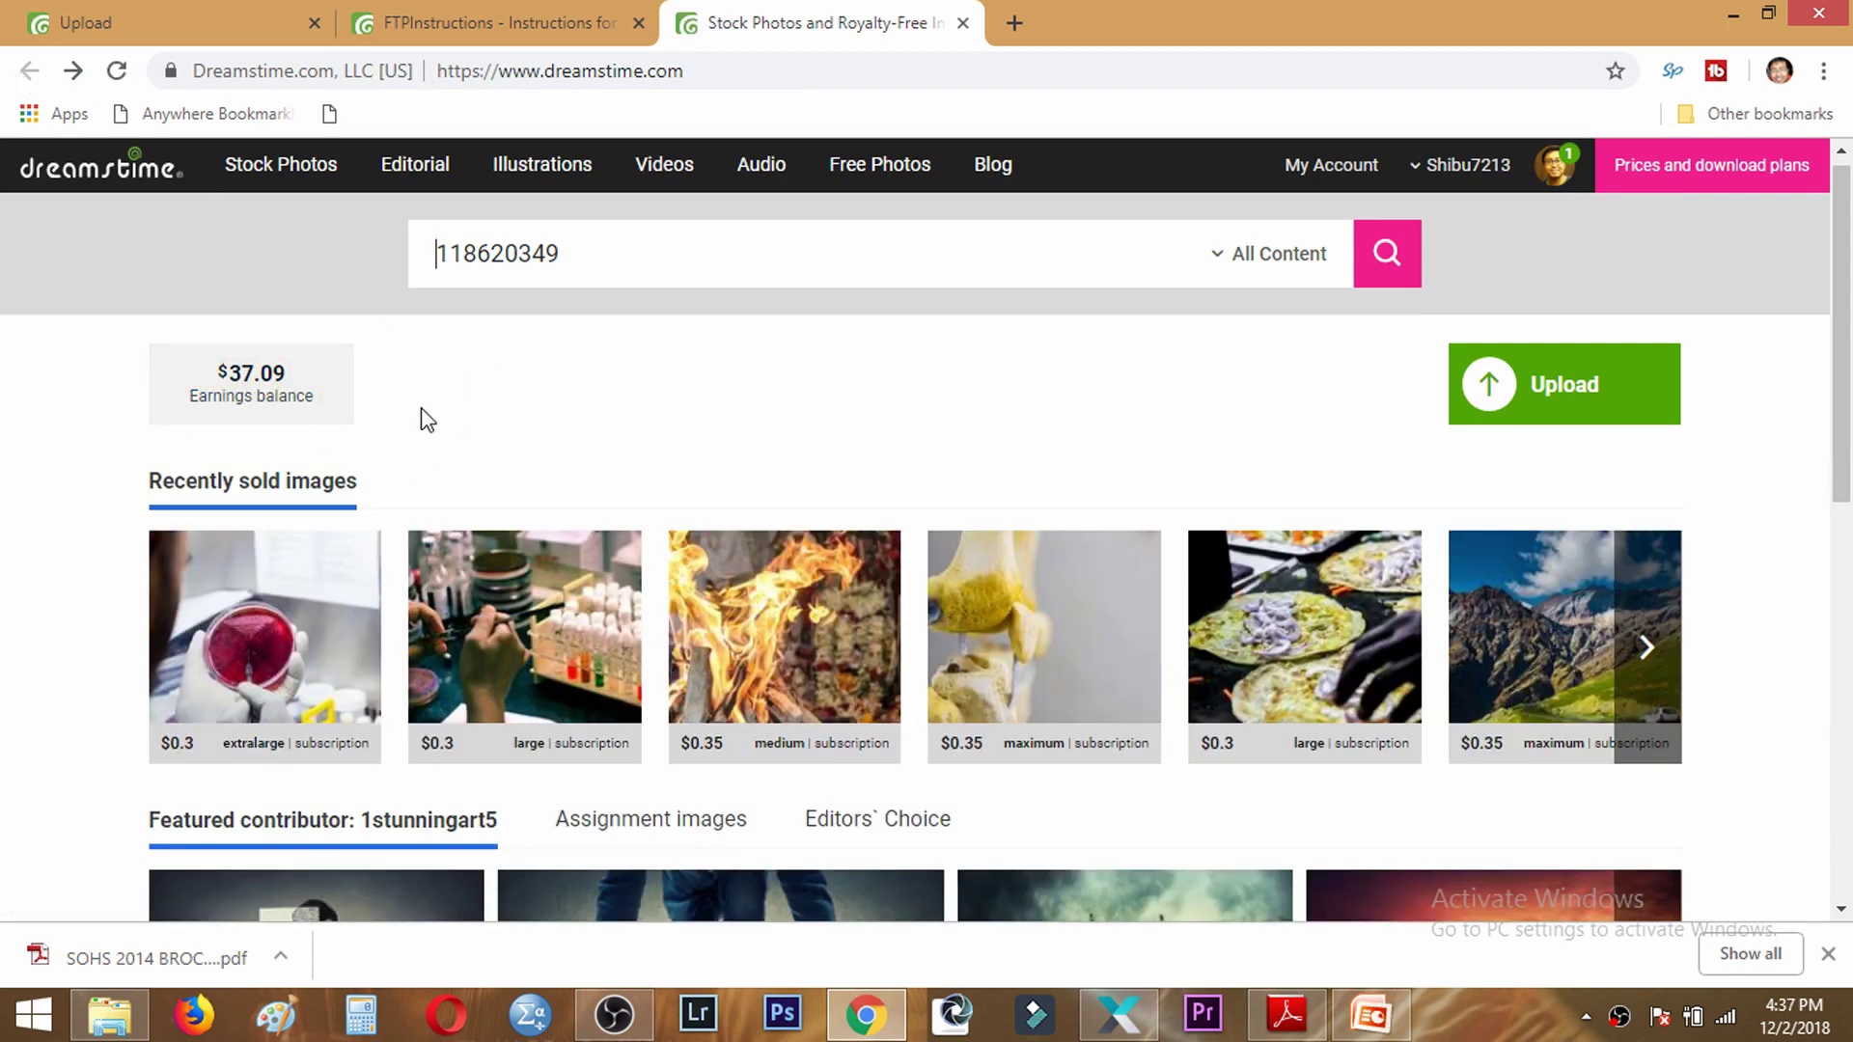
Step: Open the Dreamstime upload page and look over its file upload area, FTP section and instructions
click(172, 32)
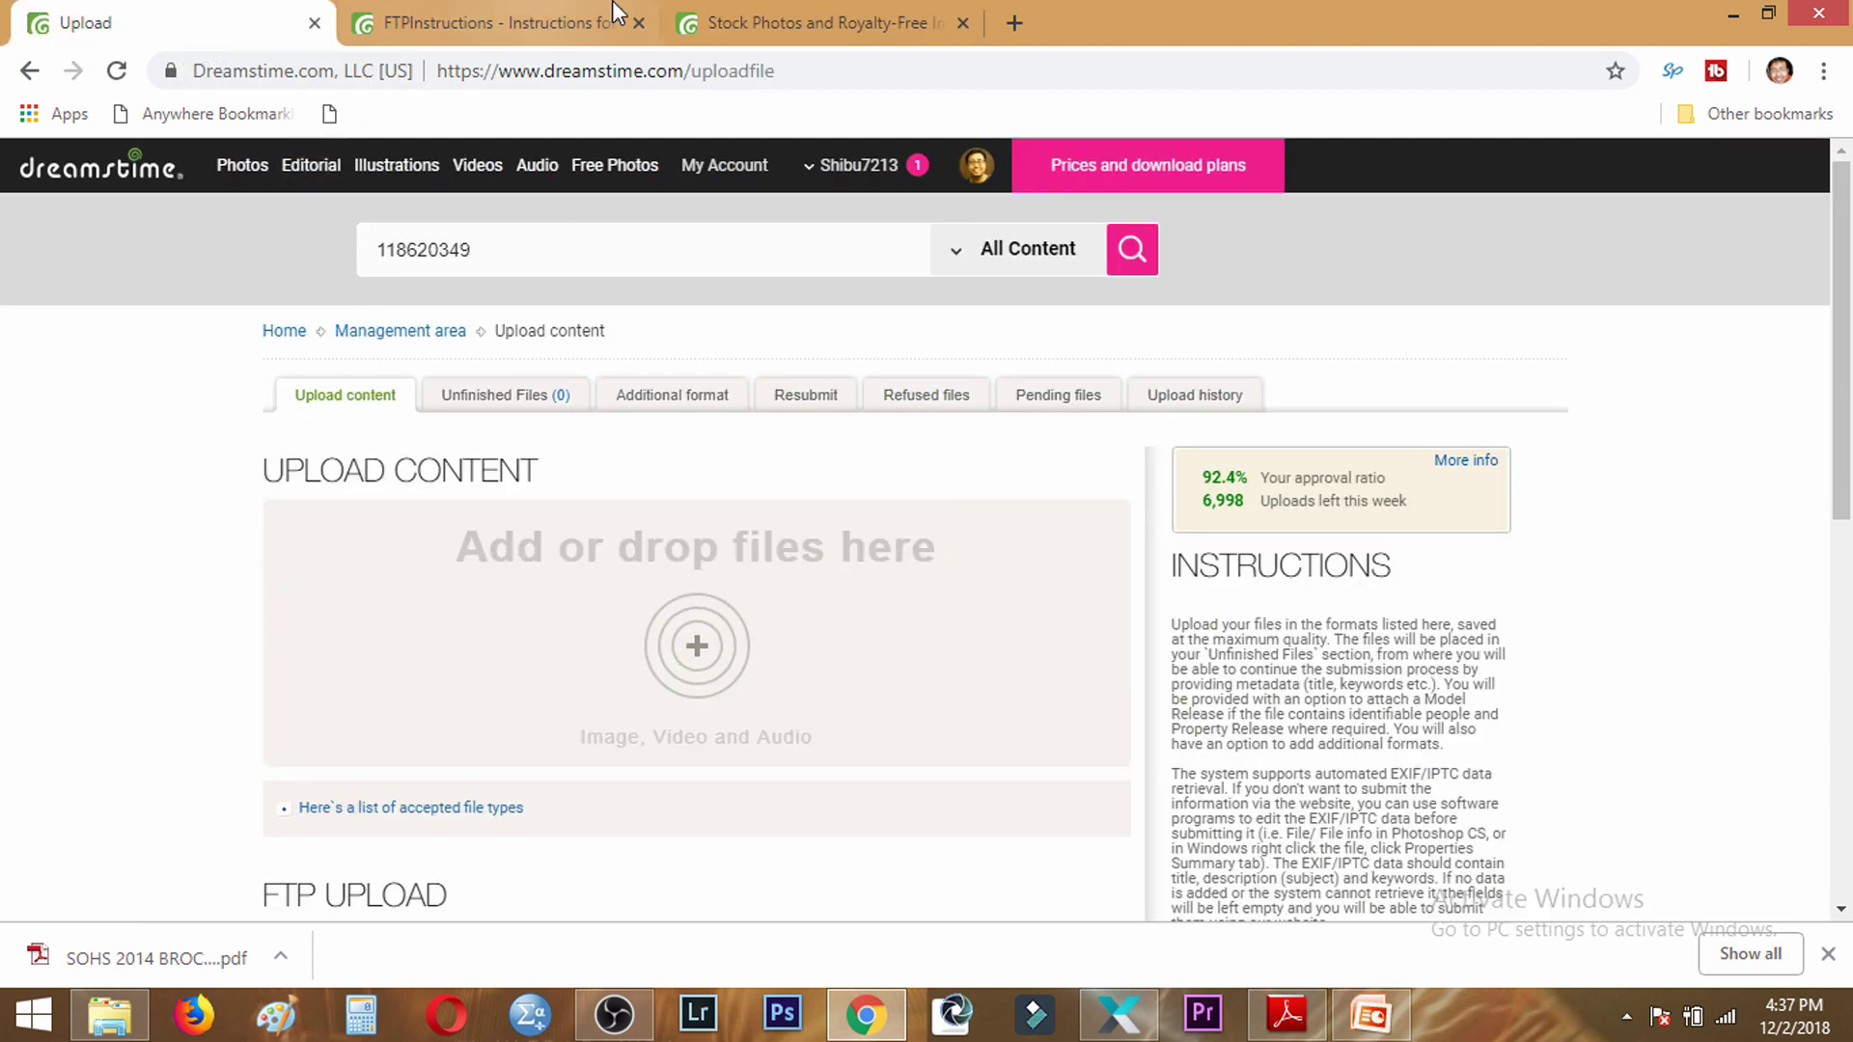
click(818, 14)
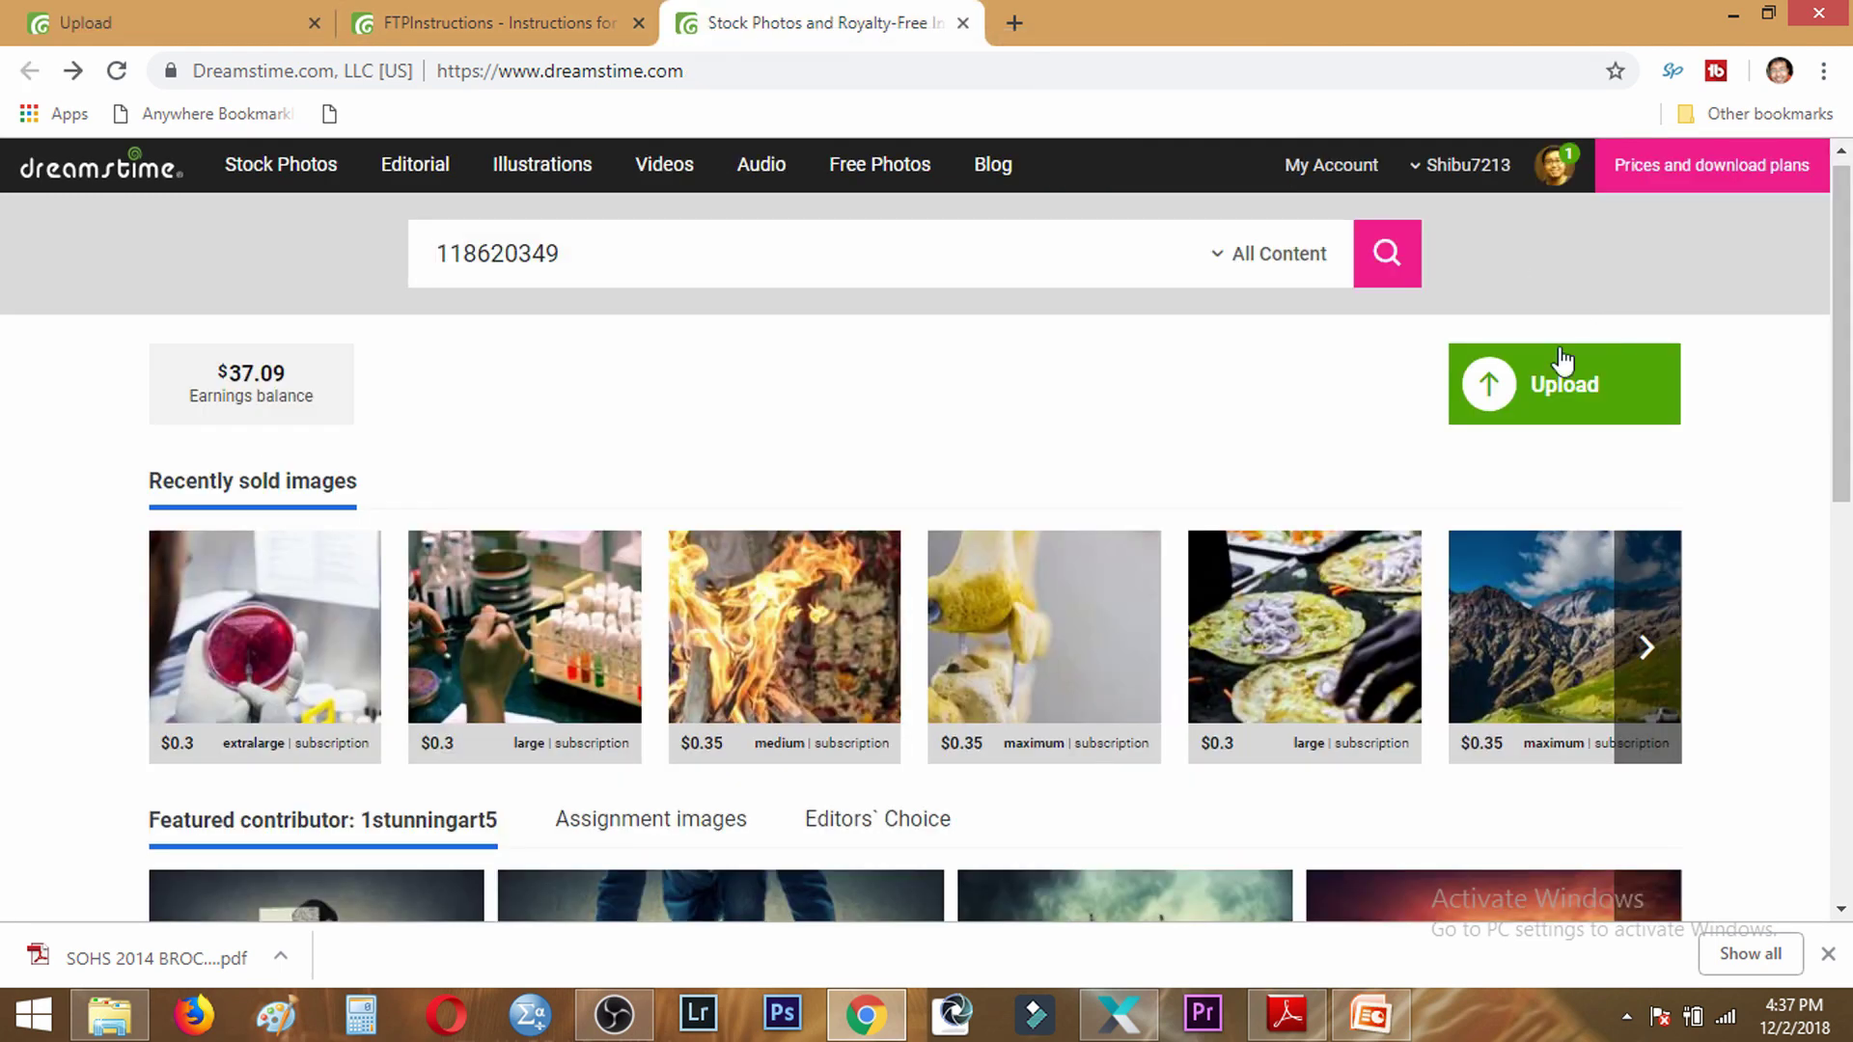
click(1527, 382)
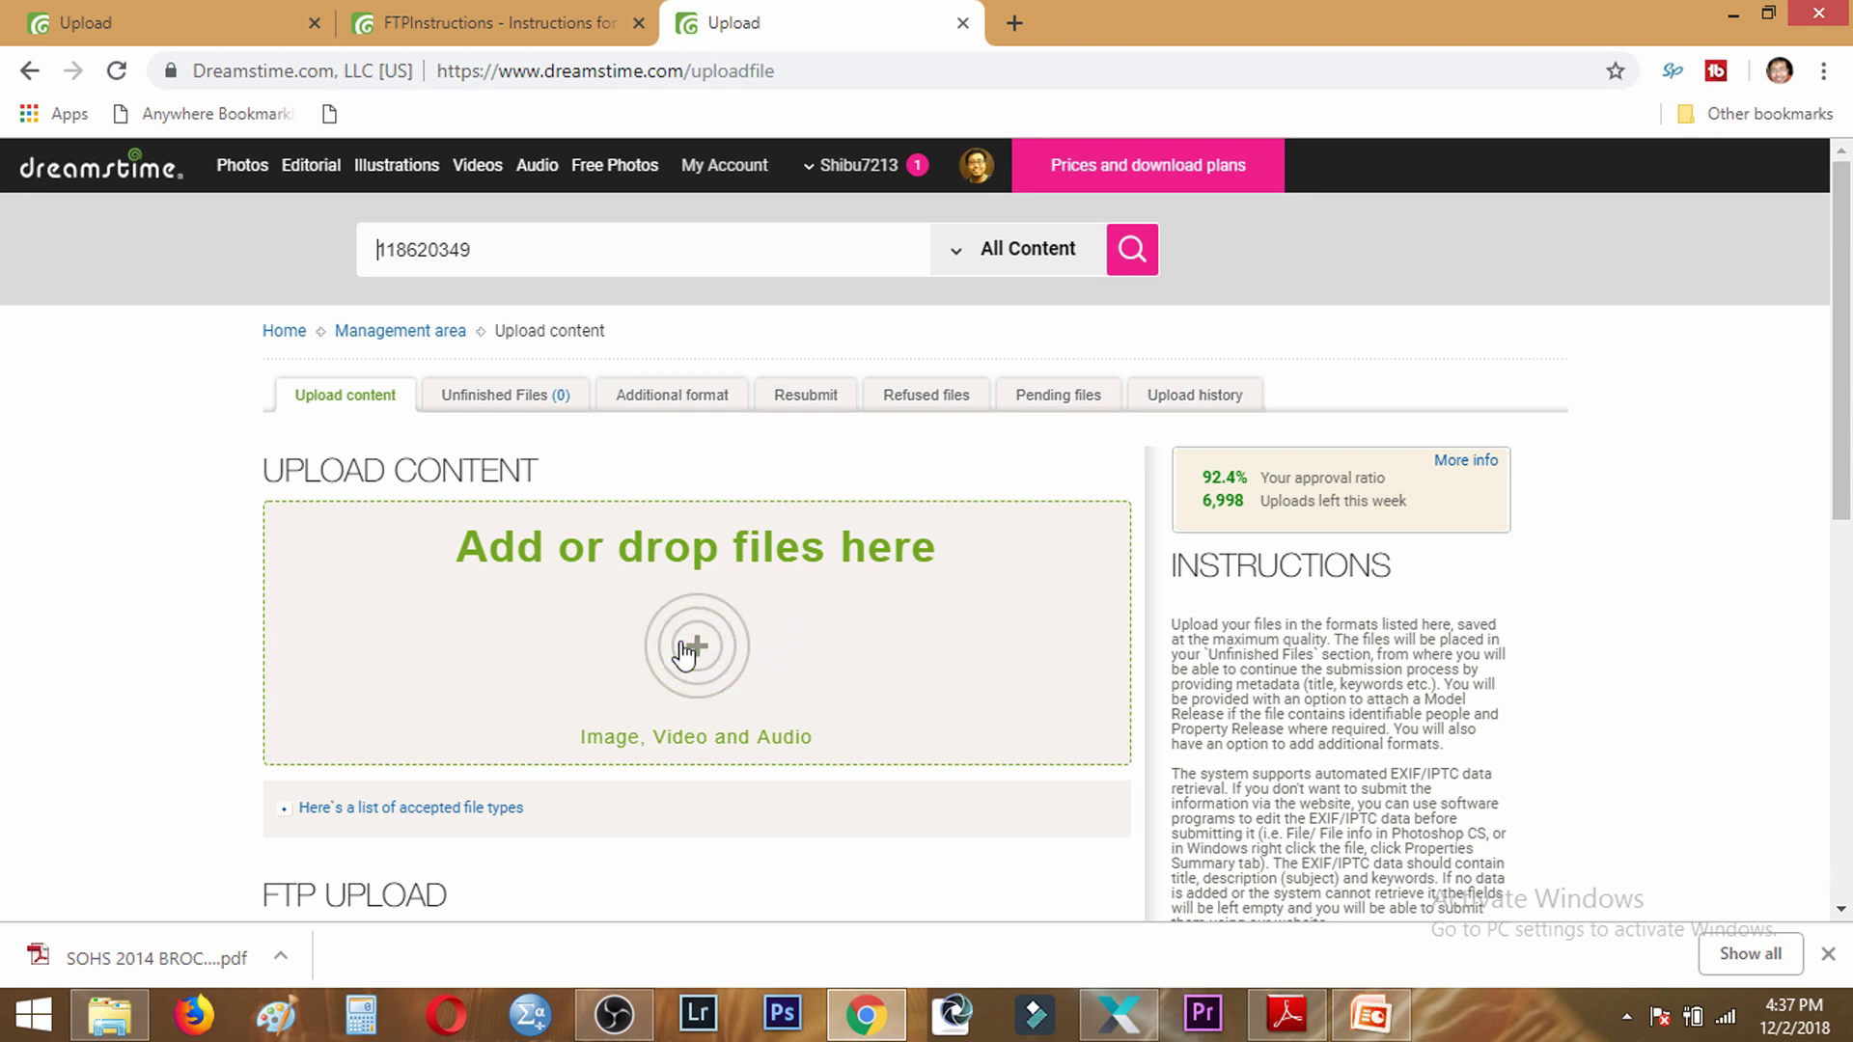
scroll(889, 599, down, 3)
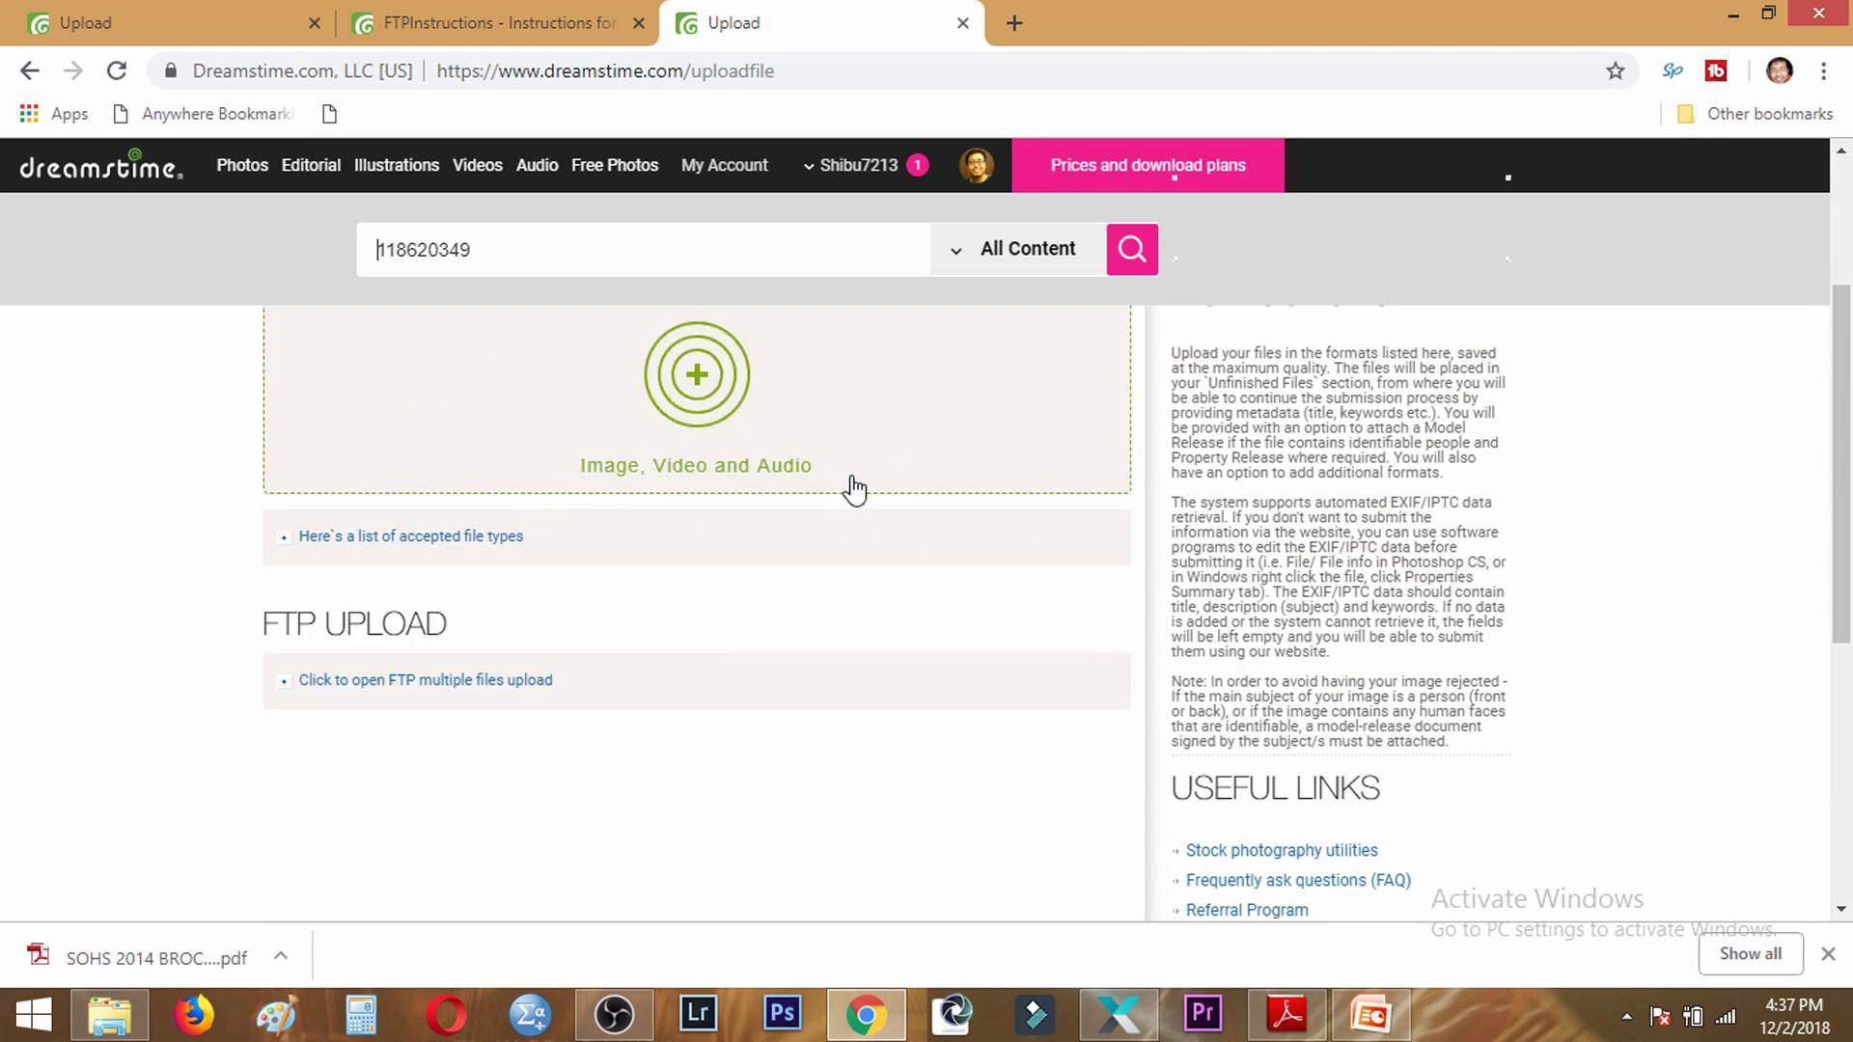
scroll(848, 487, up, 1)
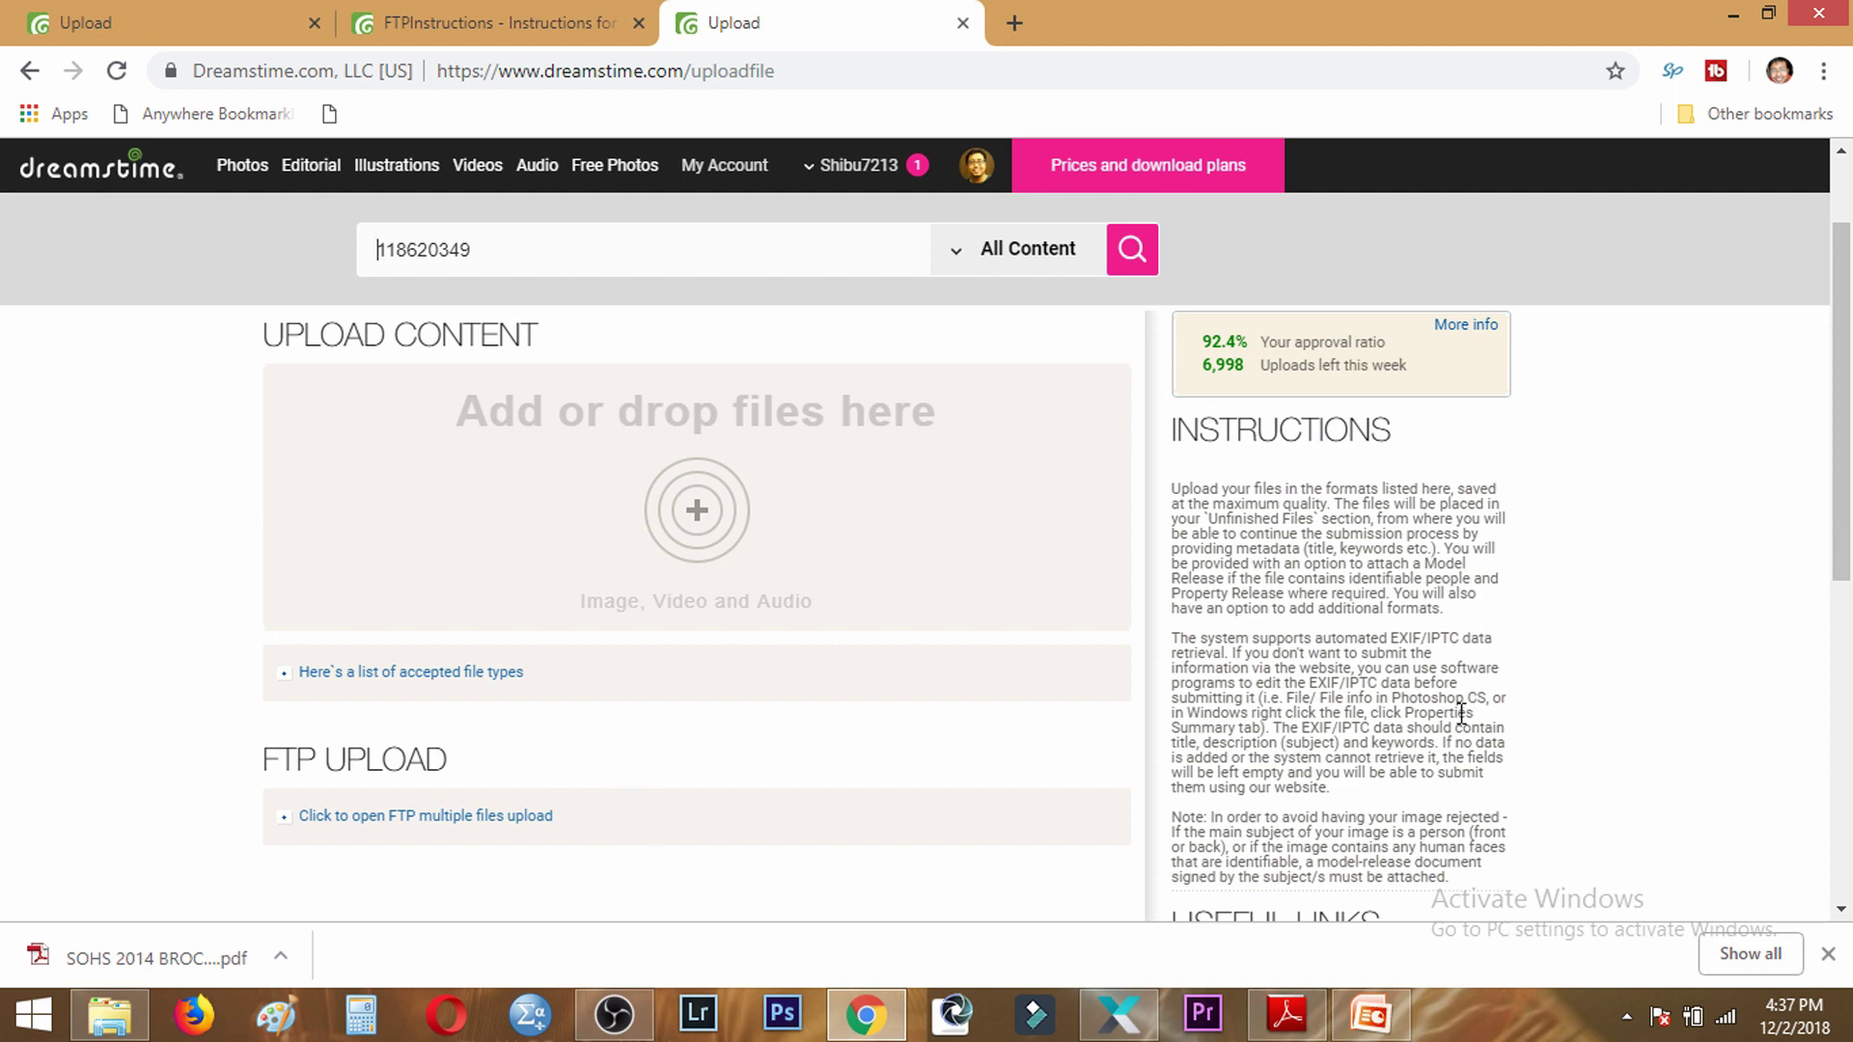
scroll(1457, 714, down, 3)
scroll(1370, 707, up, 3)
Step: Review the FTP instructions for host, server type and login settings, and check them against the Dreamstime entry in Xpiks
click(497, 22)
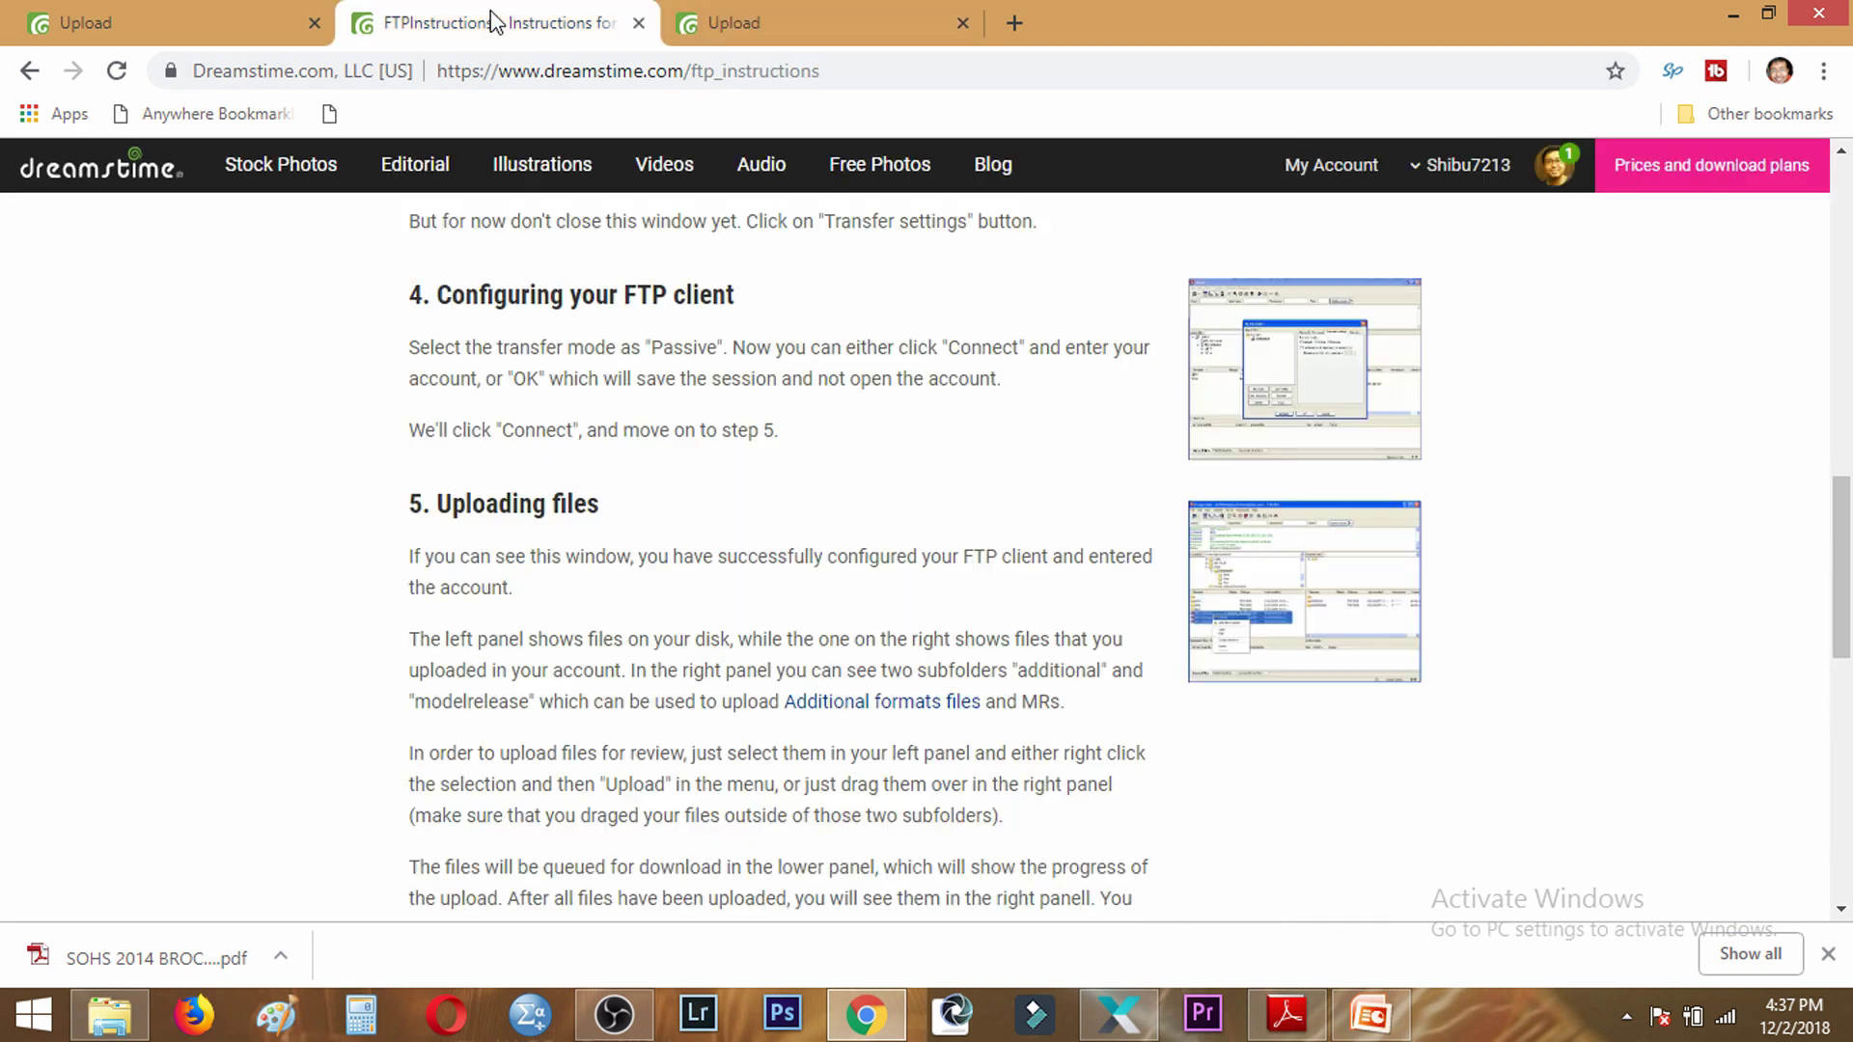
scroll(703, 584, up, 3)
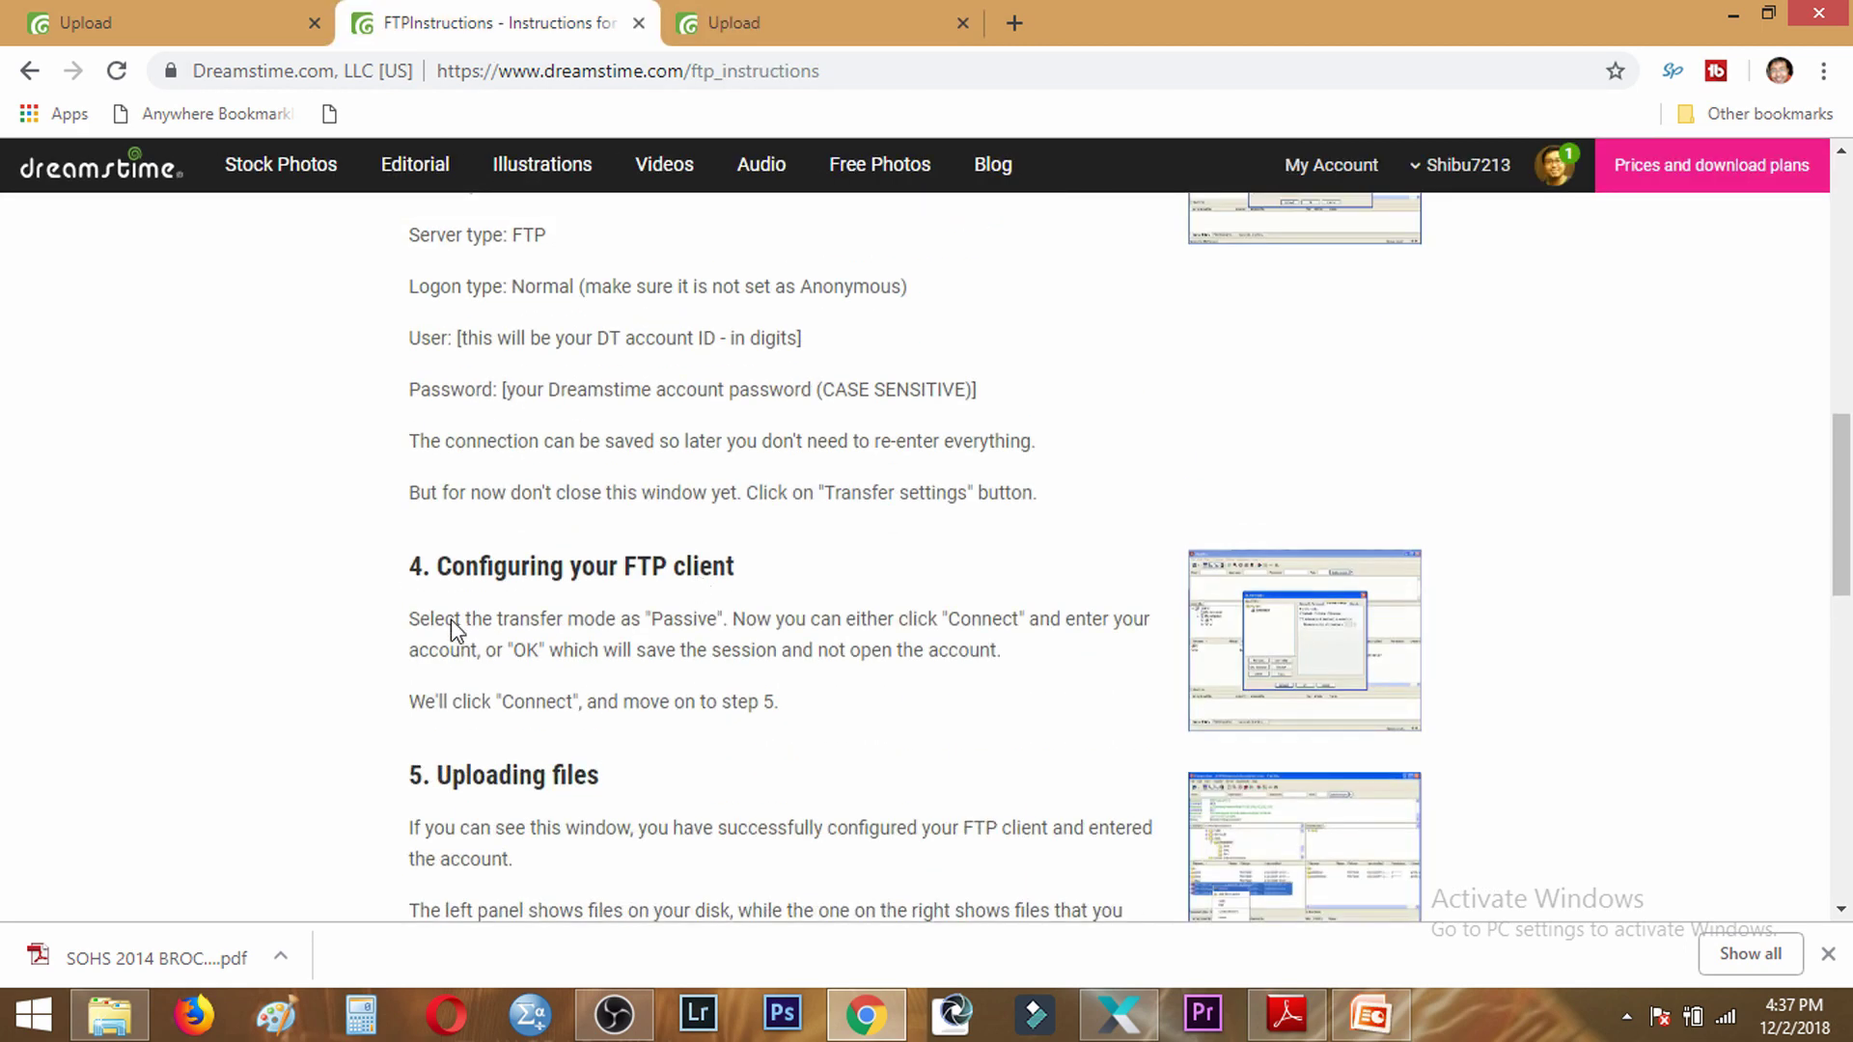
scroll(681, 623, up, 4)
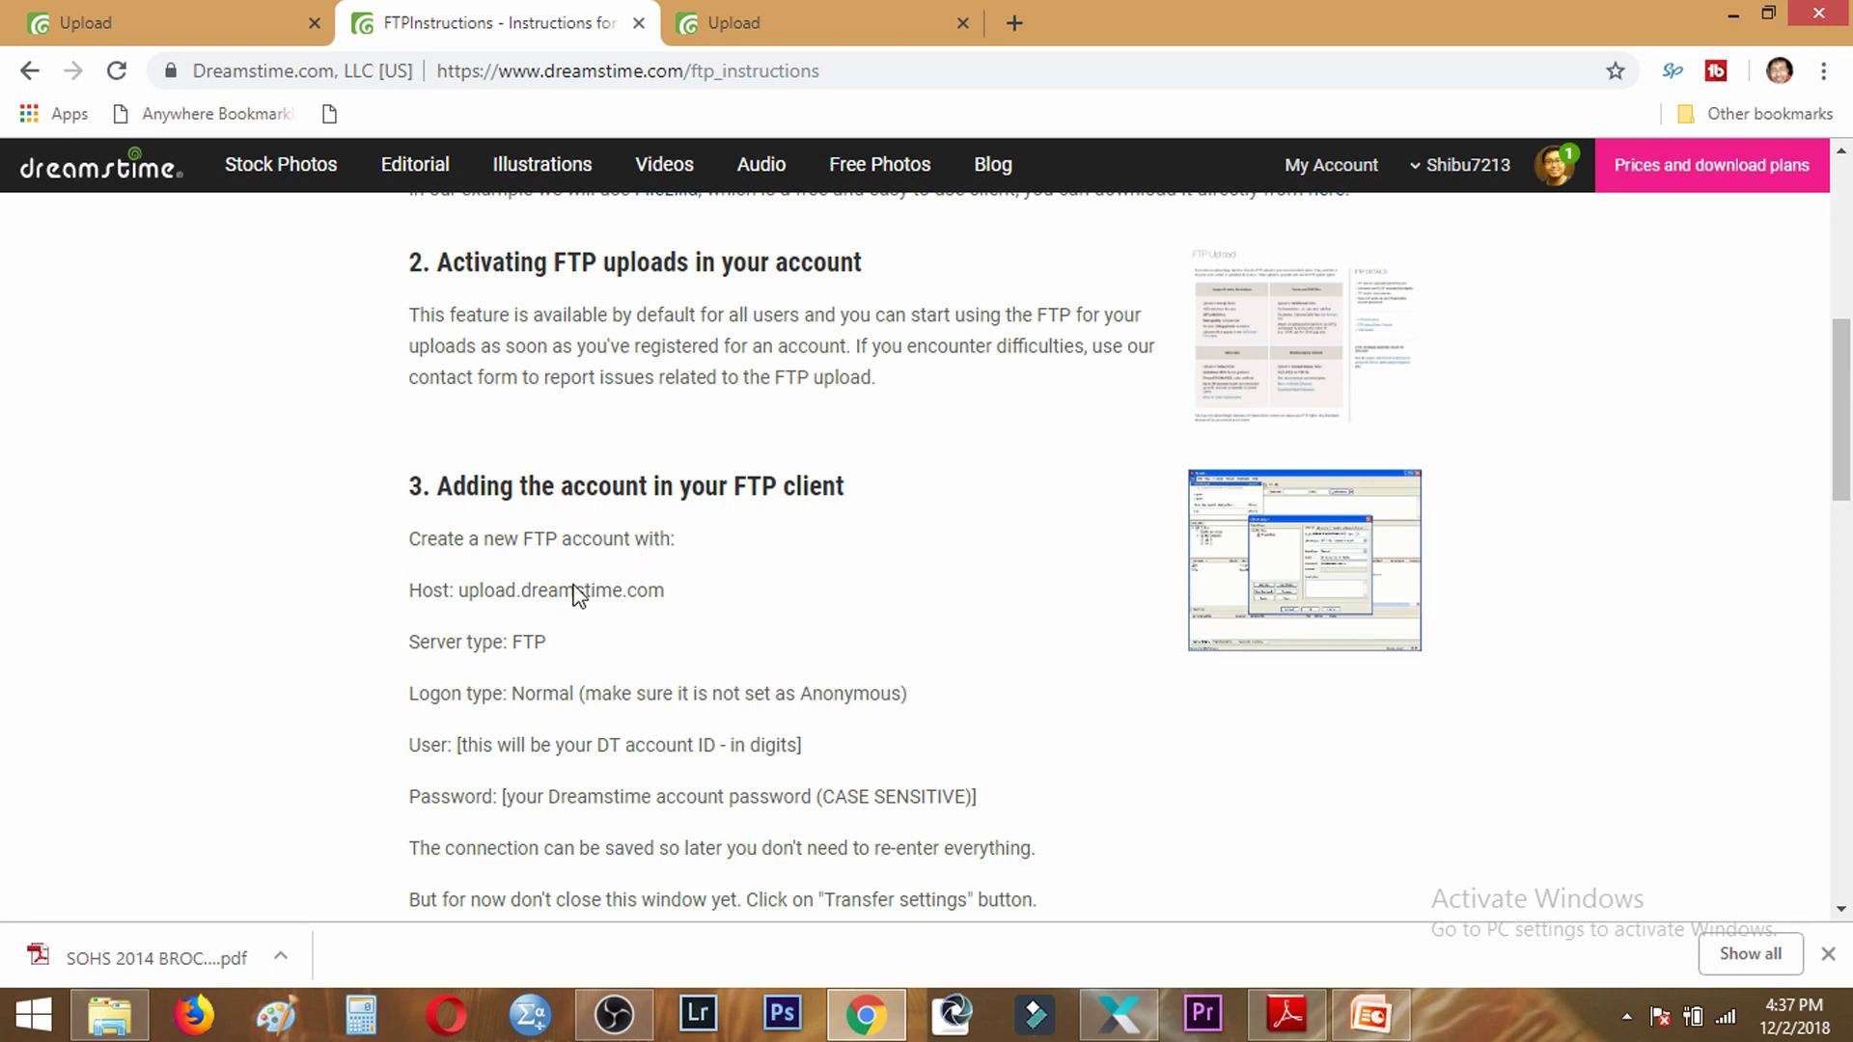
scroll(677, 587, down, 3)
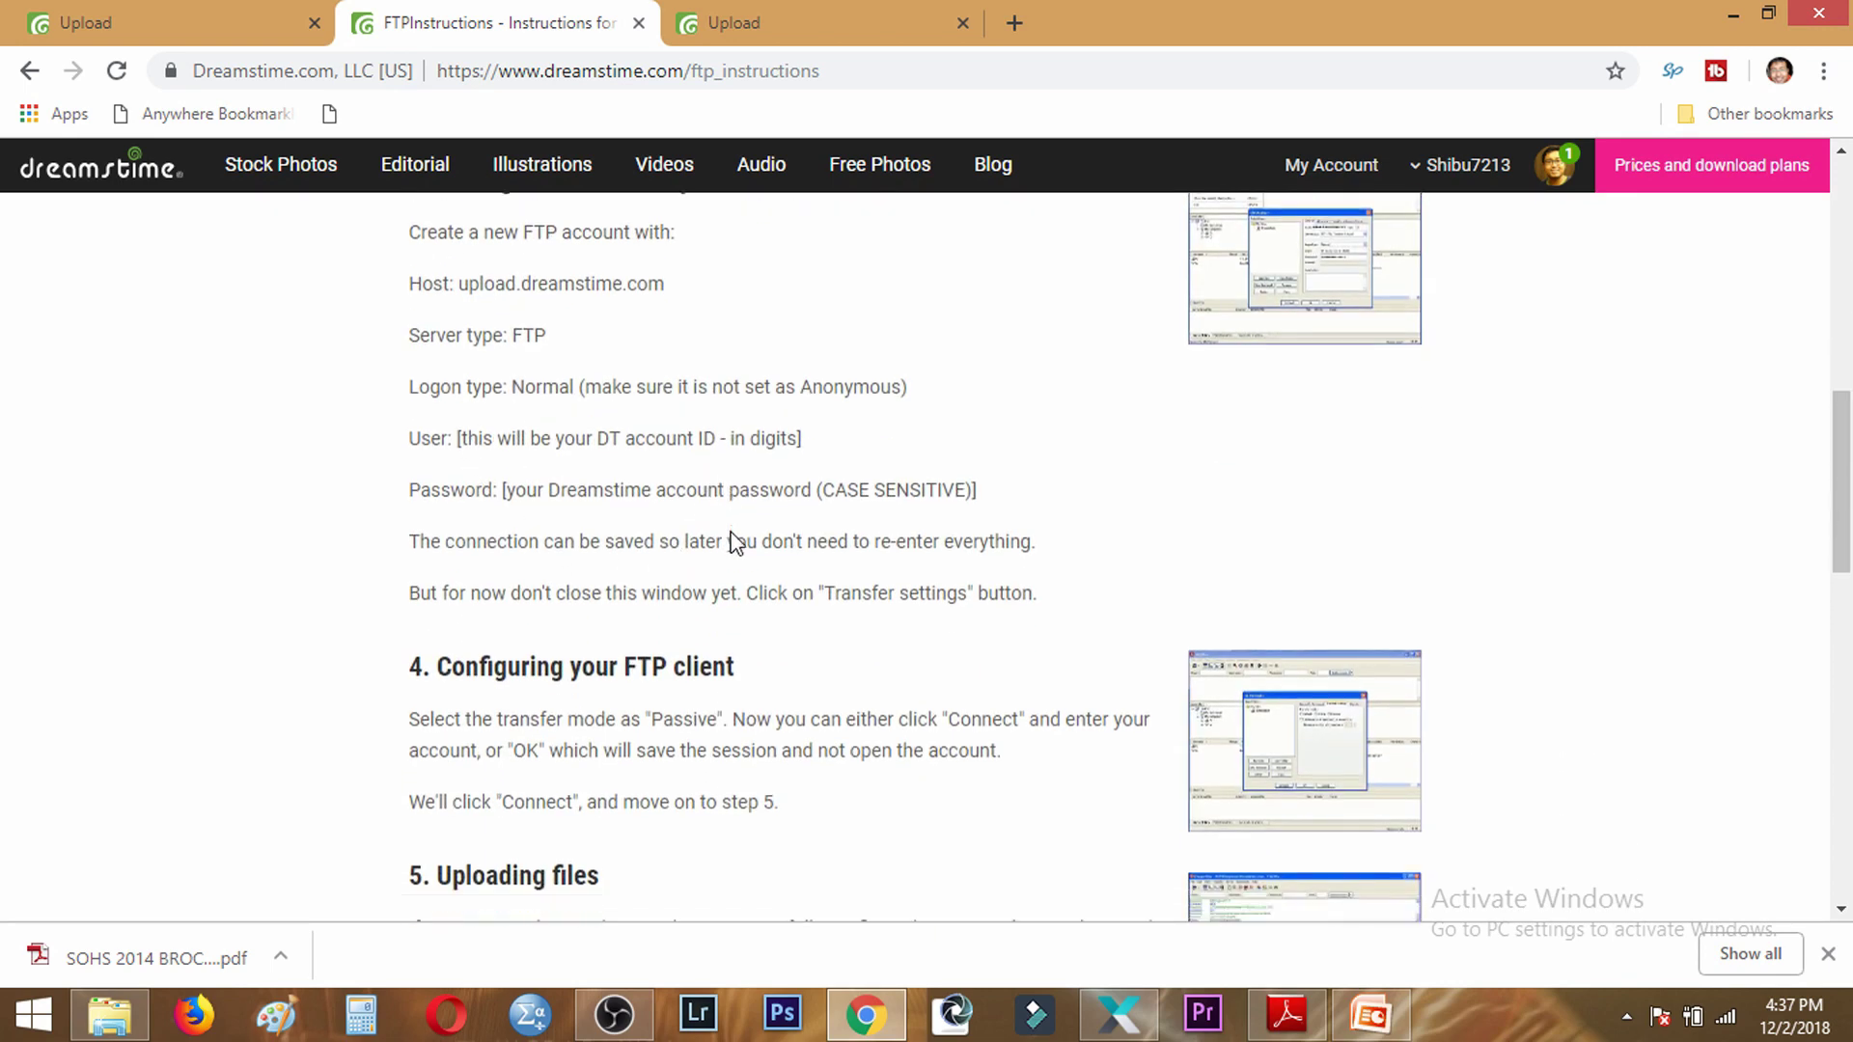
scroll(734, 541, down, 12)
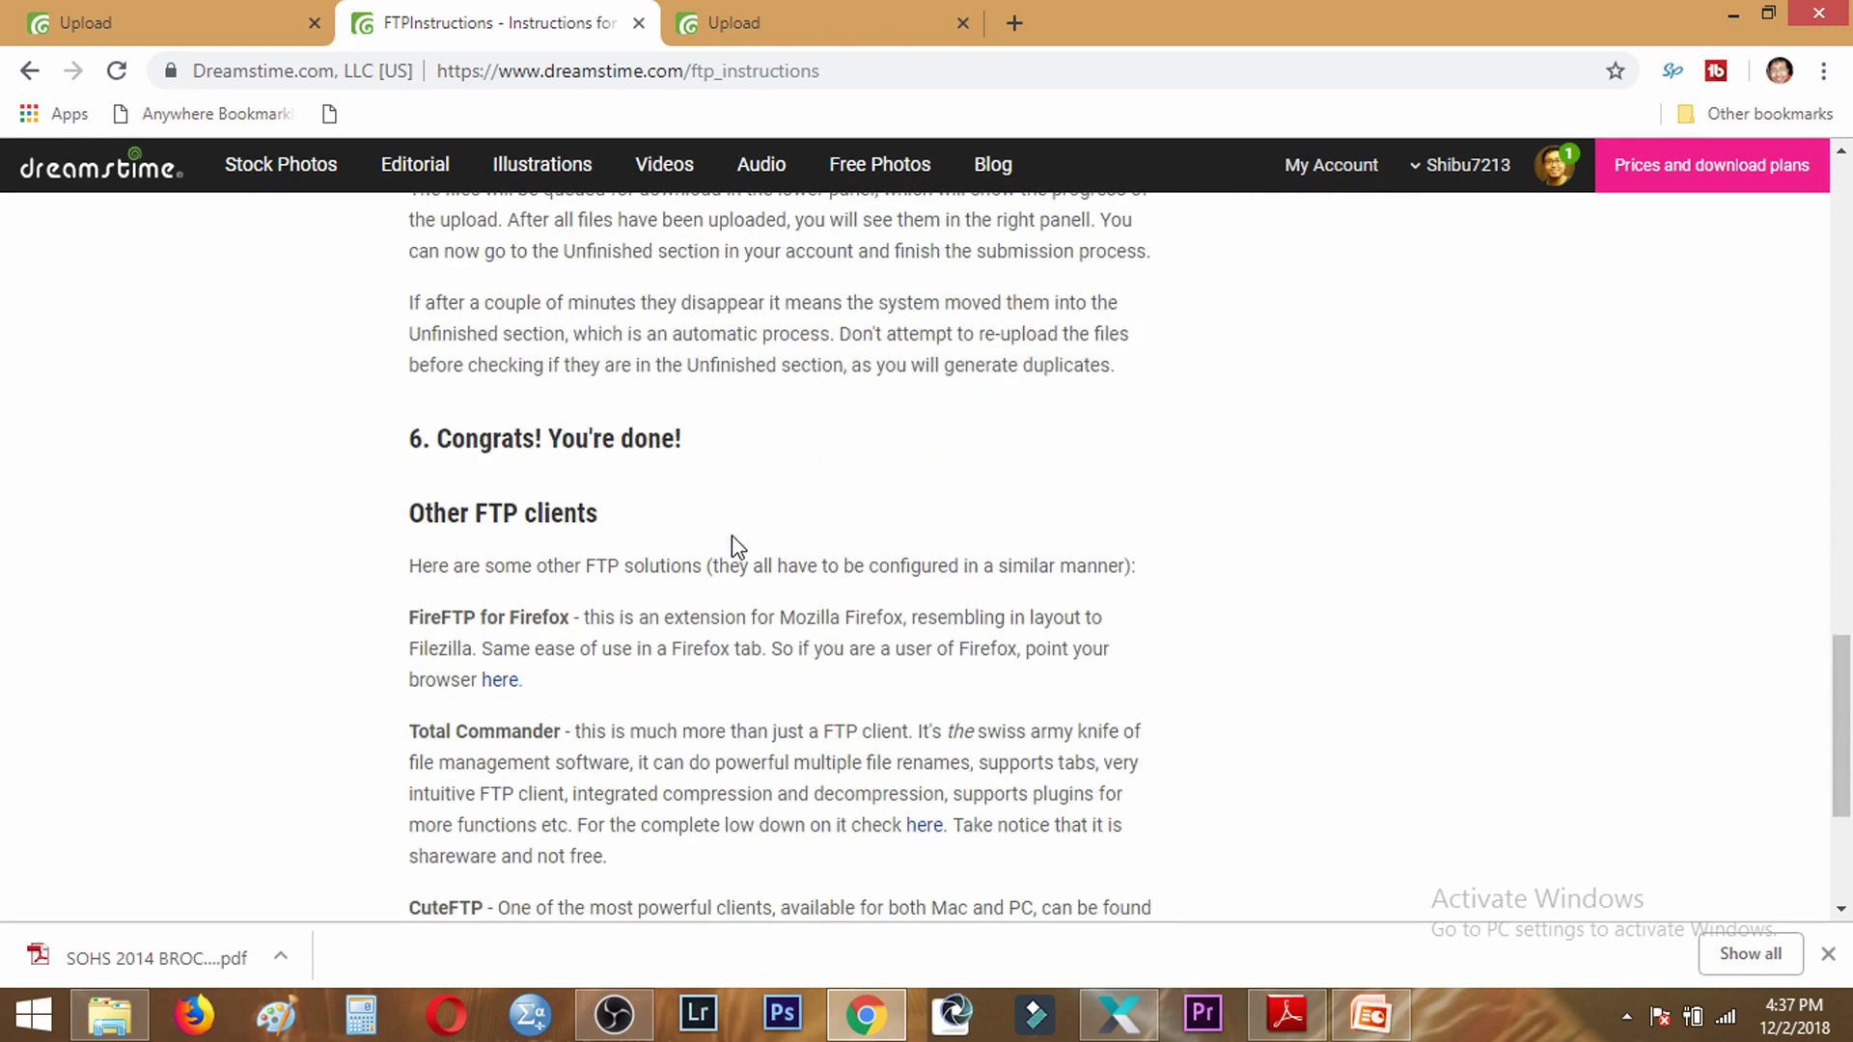
scroll(722, 565, down, 2)
click(1114, 1016)
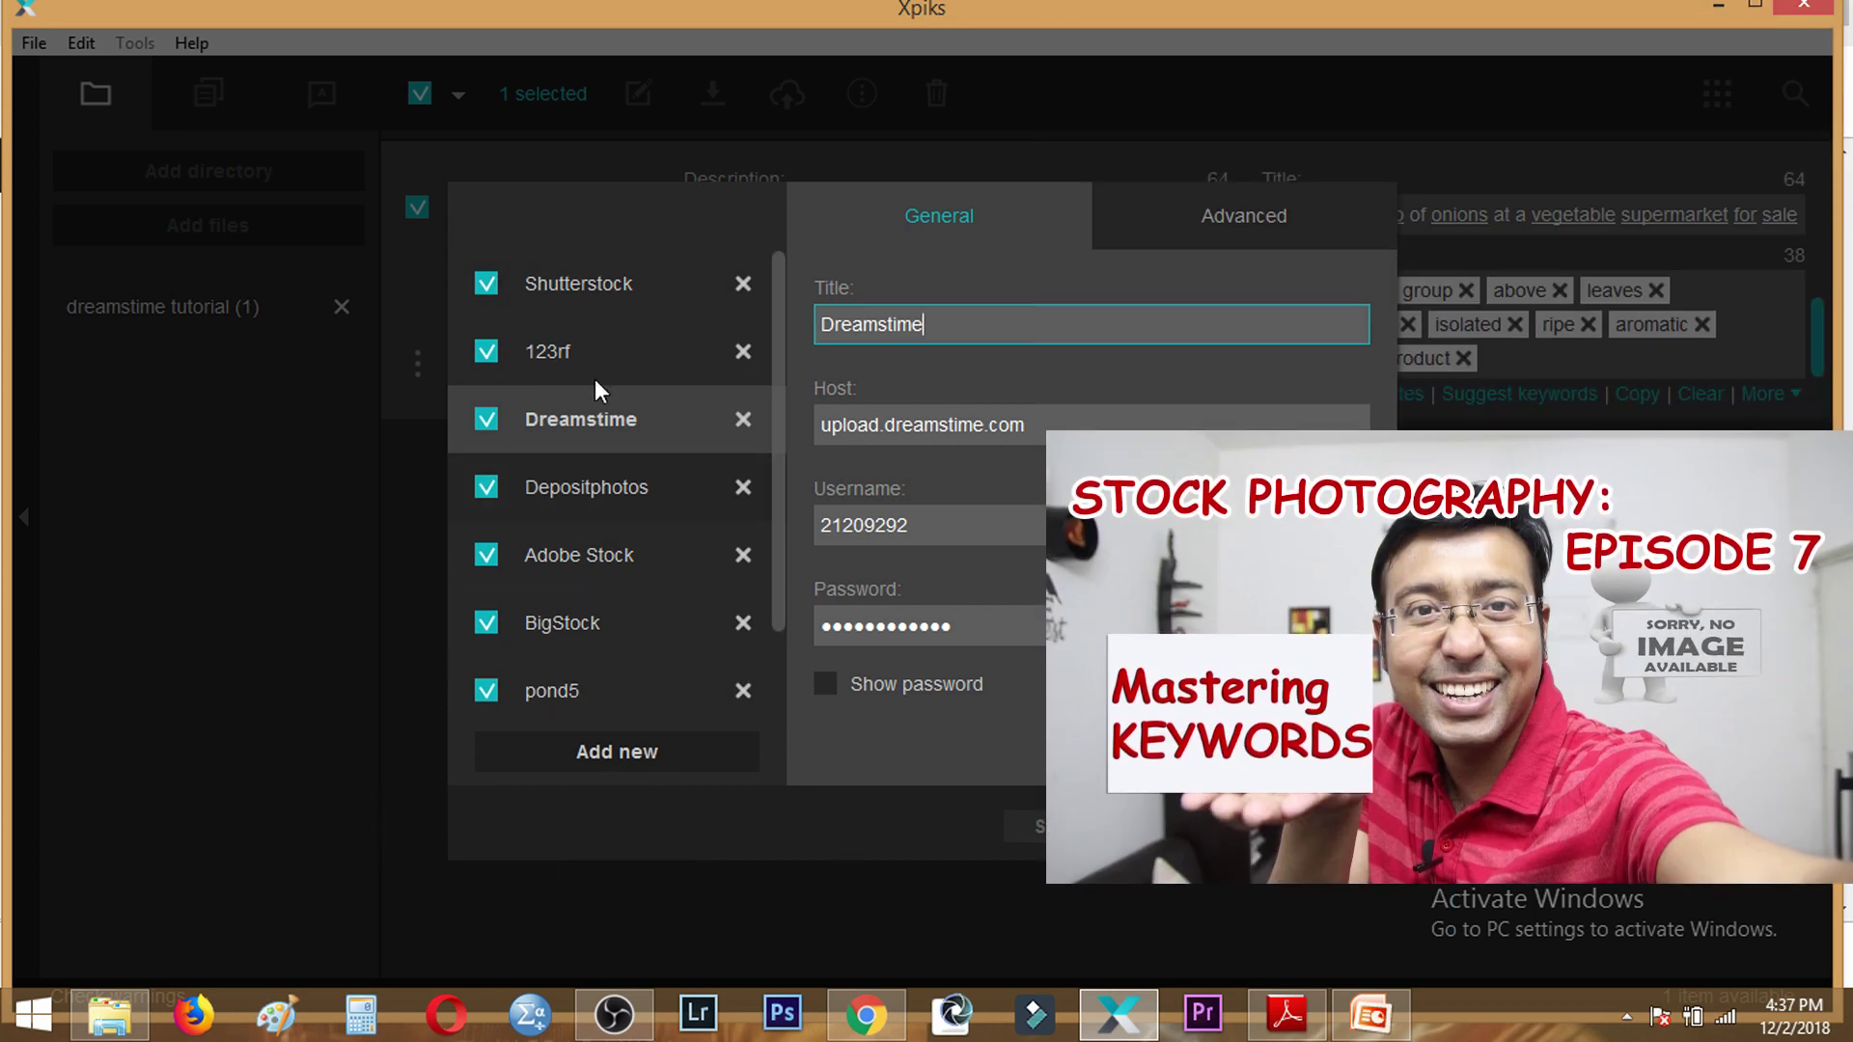
Step: Return to the browser's upload page, upload 20181116_210113.jpg from Pictures > stock unprocessed > dreamstime tutorial, and continue to the unfinished files
click(874, 1027)
click(734, 24)
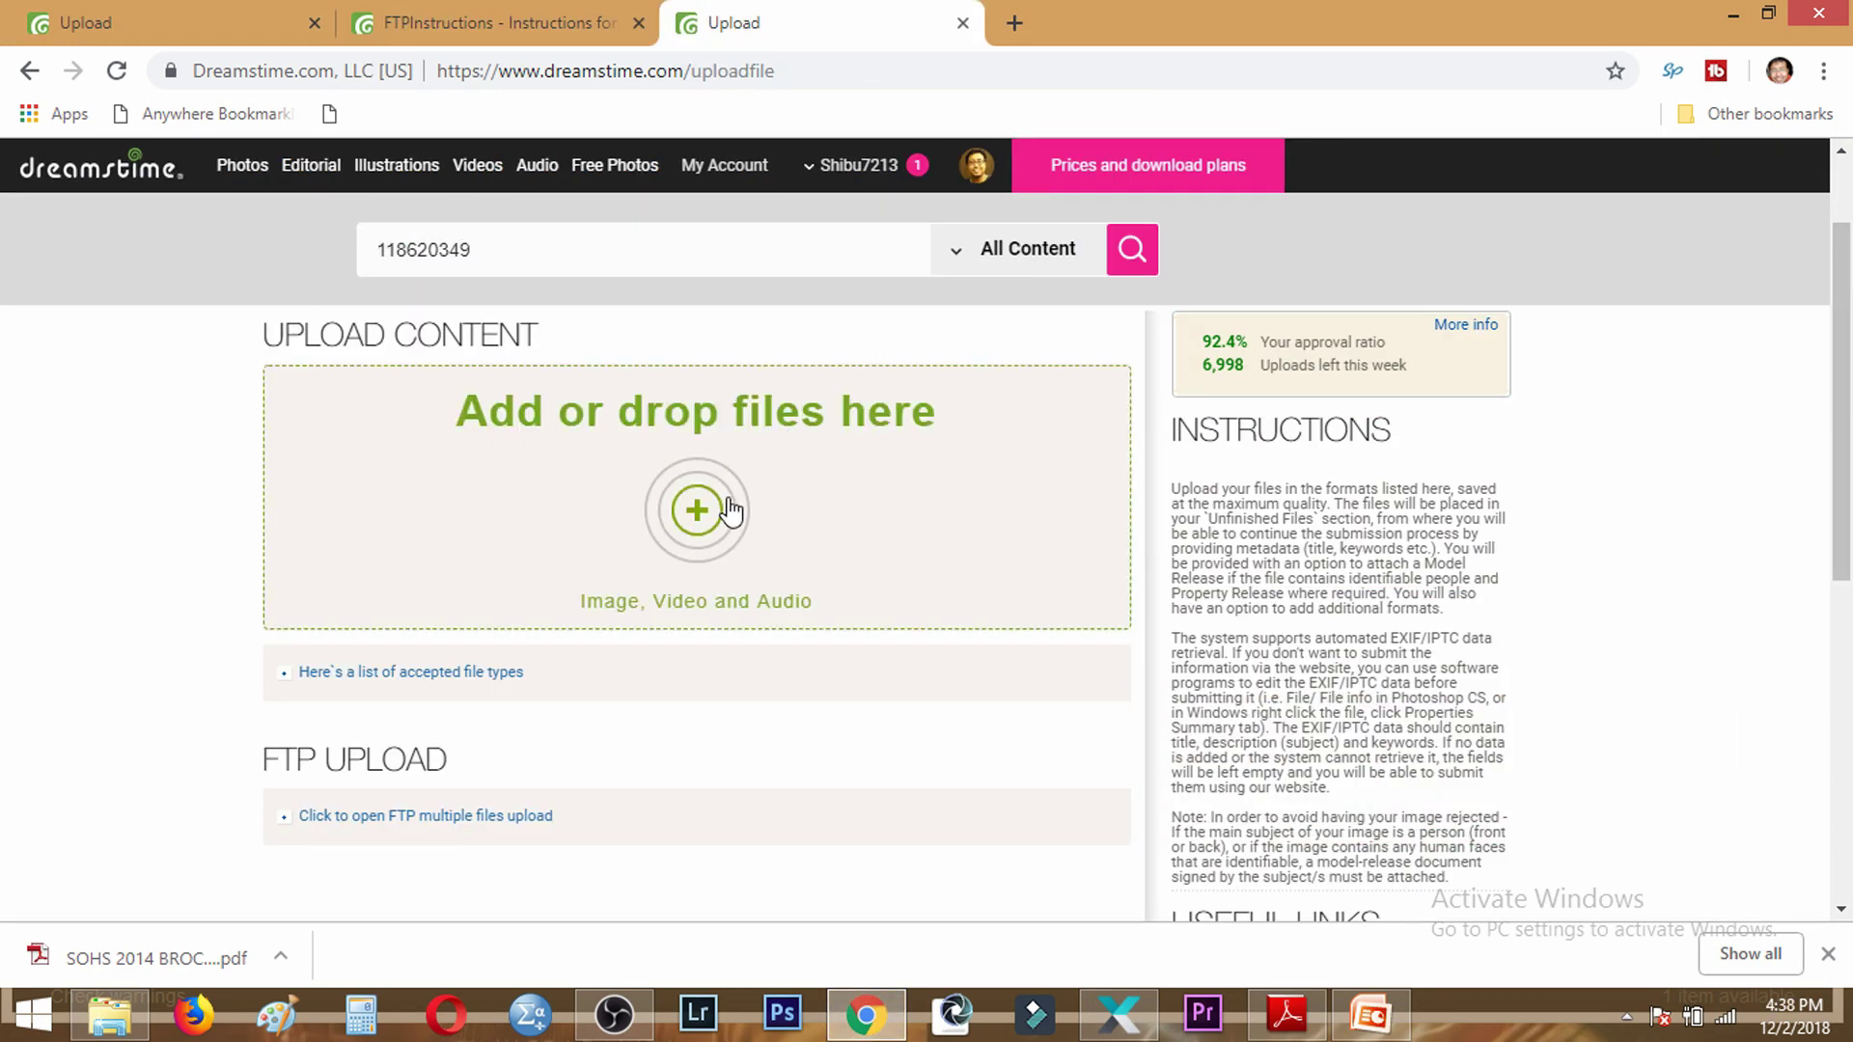
click(691, 521)
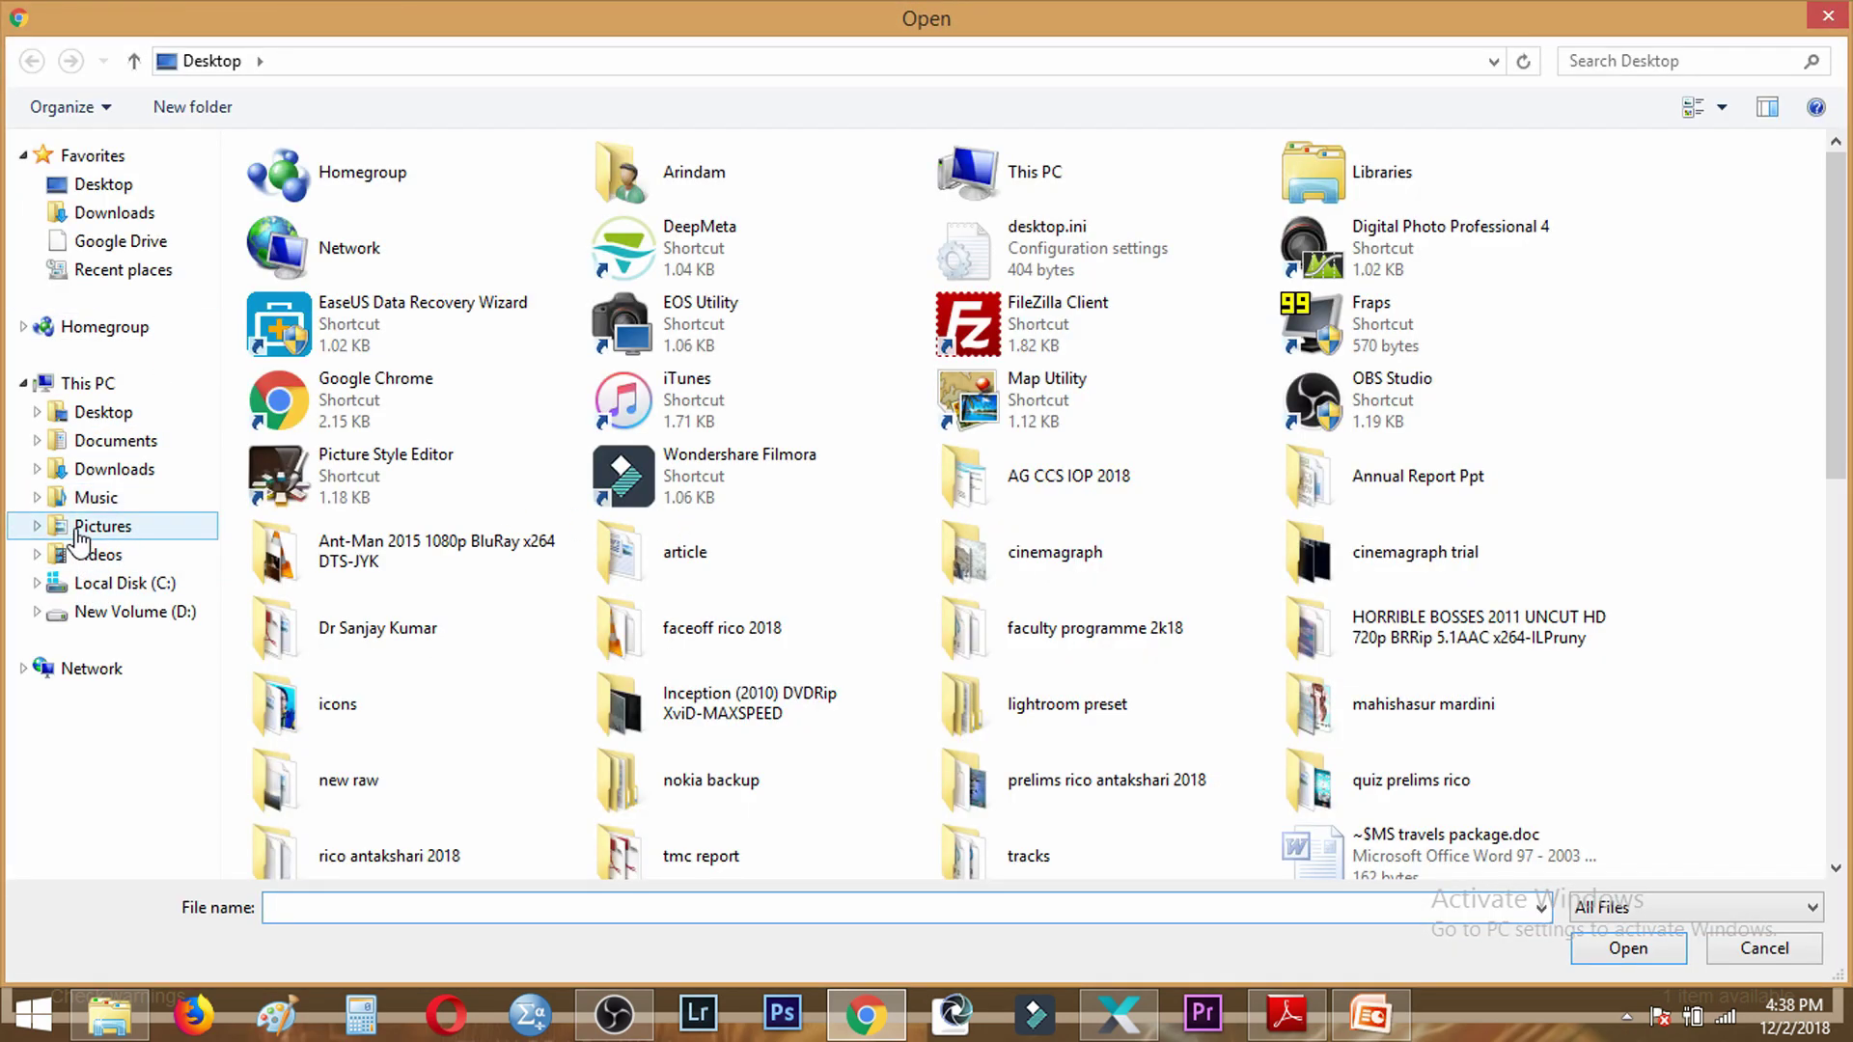
click(143, 533)
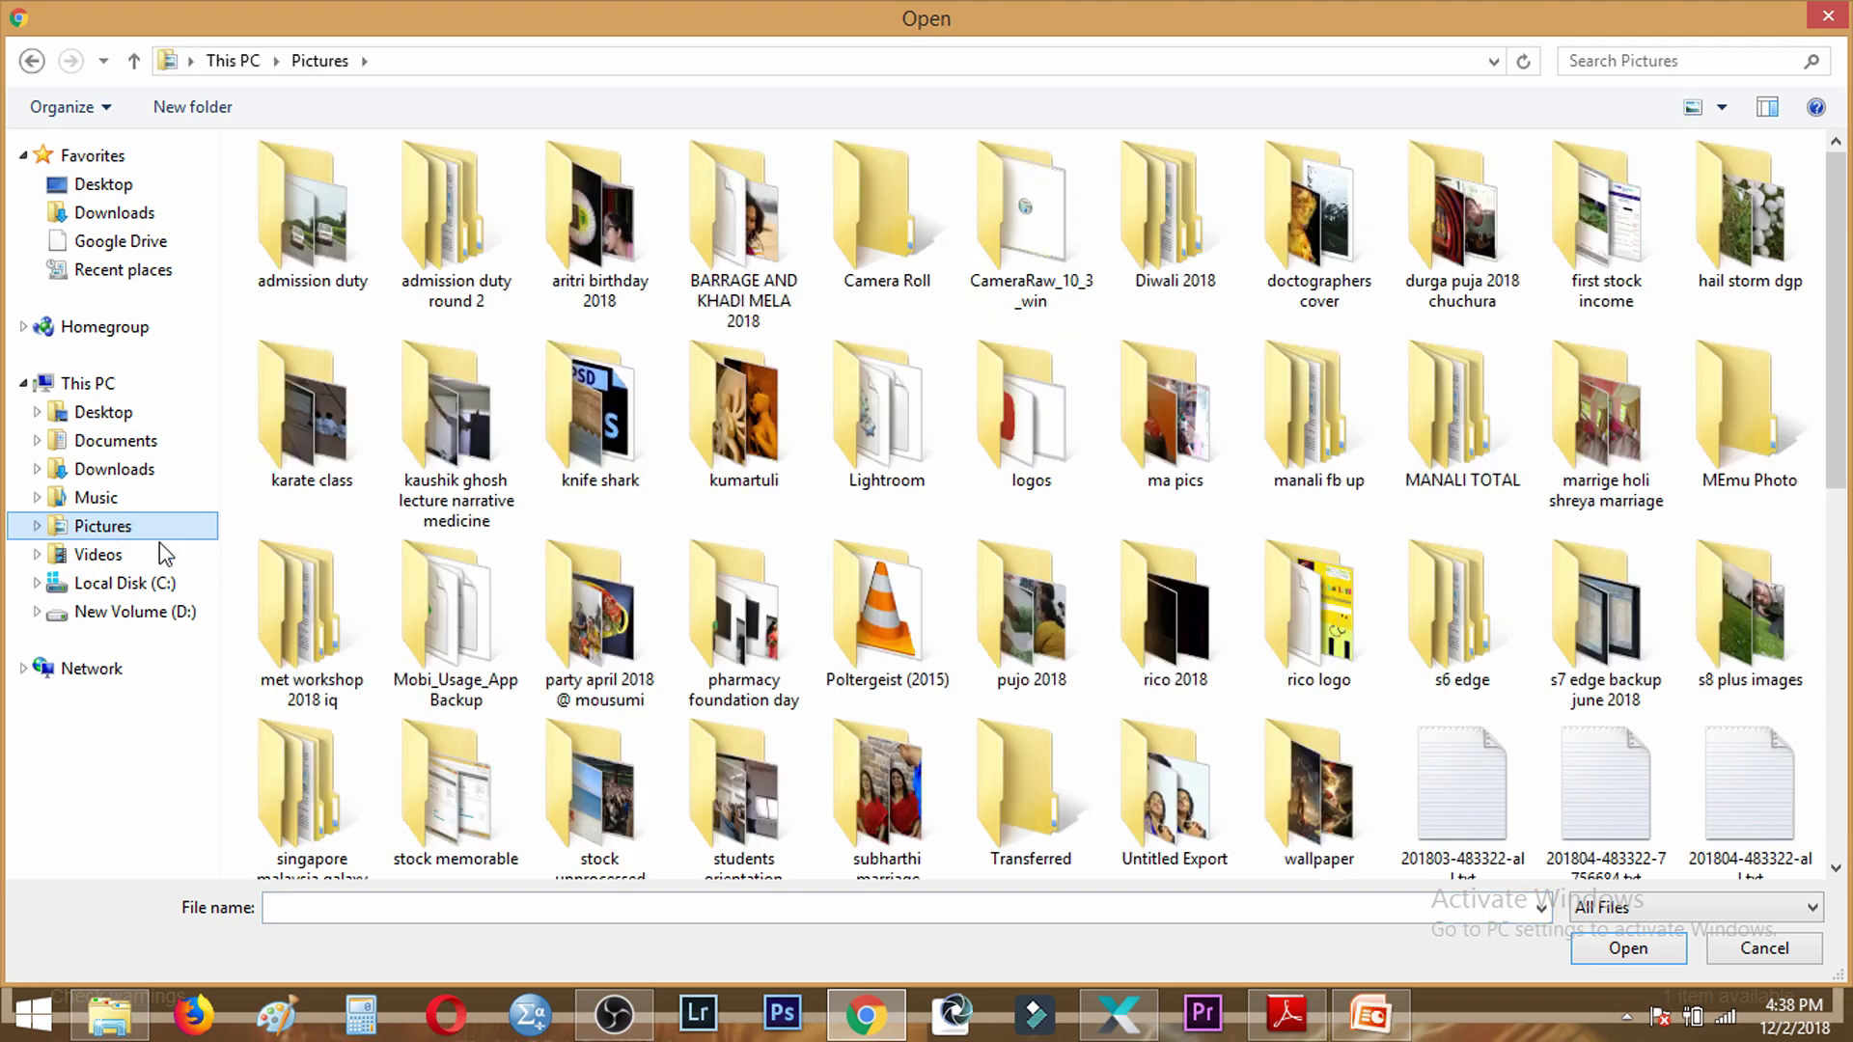
click(617, 803)
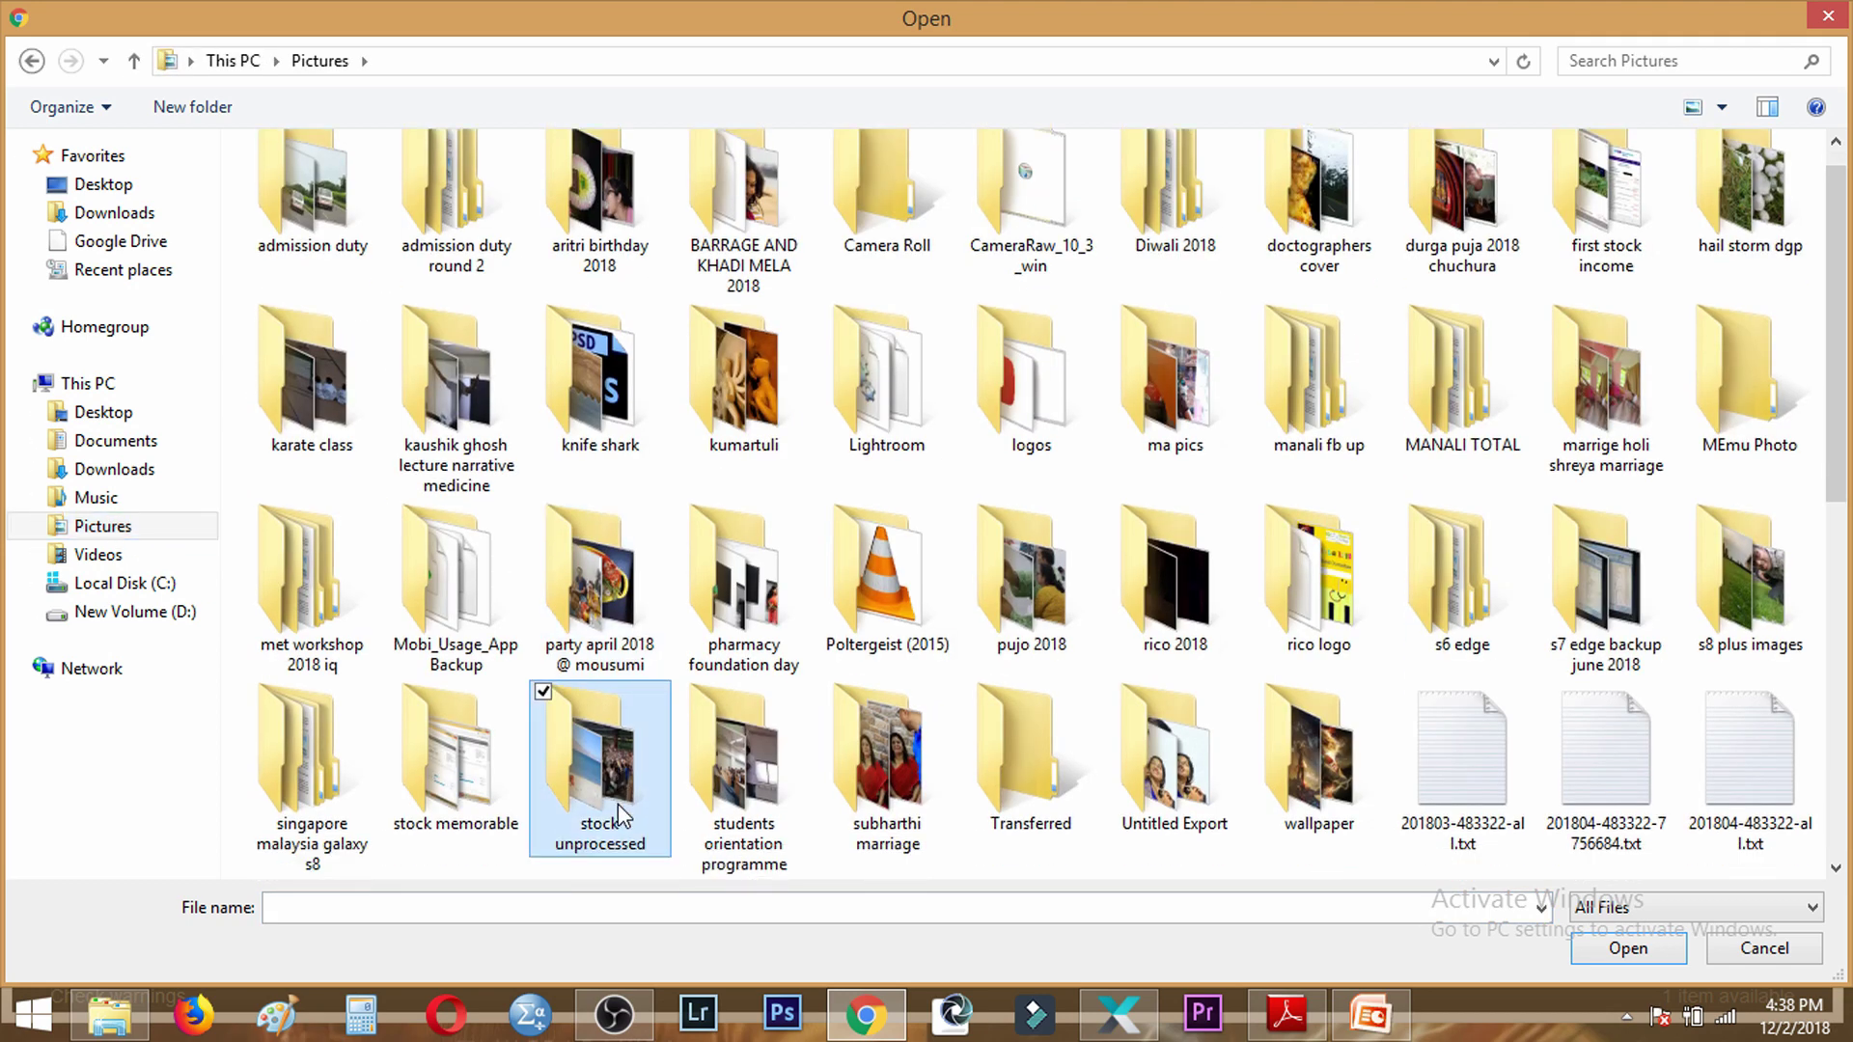
double_click(618, 803)
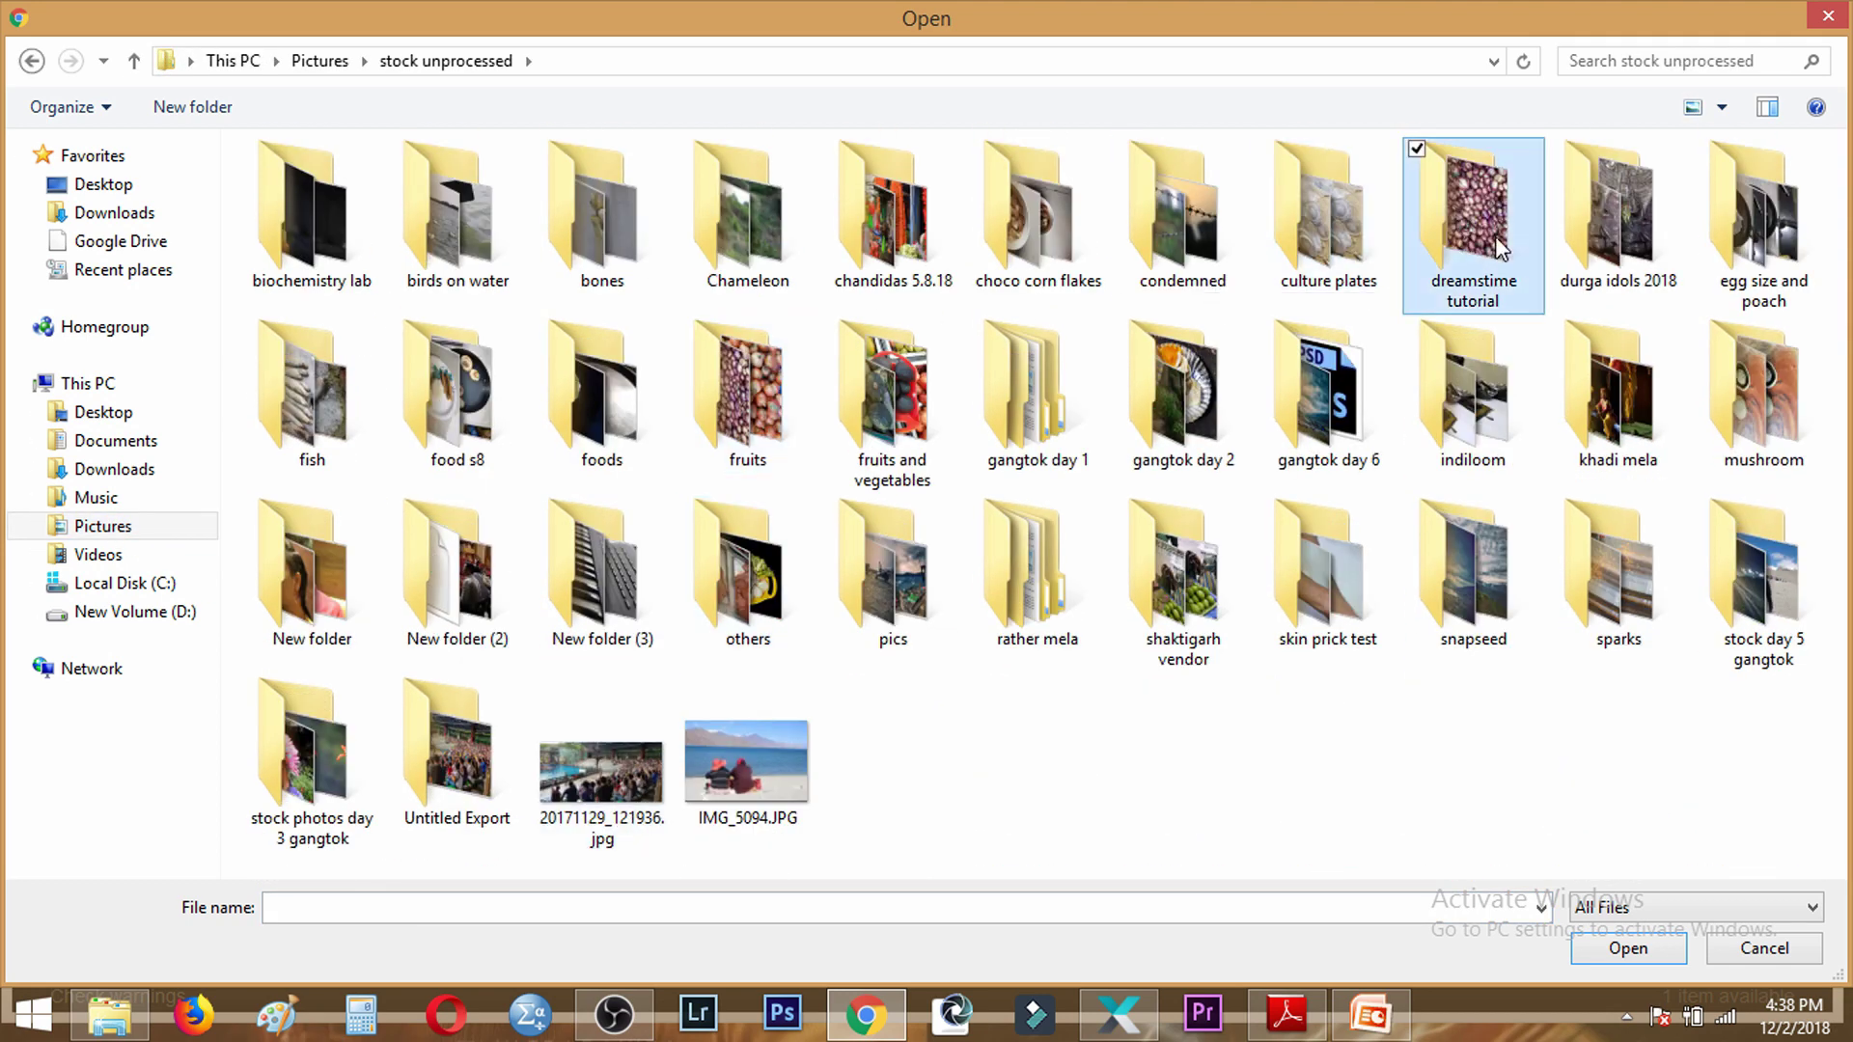
double_click(1516, 270)
double_click(338, 253)
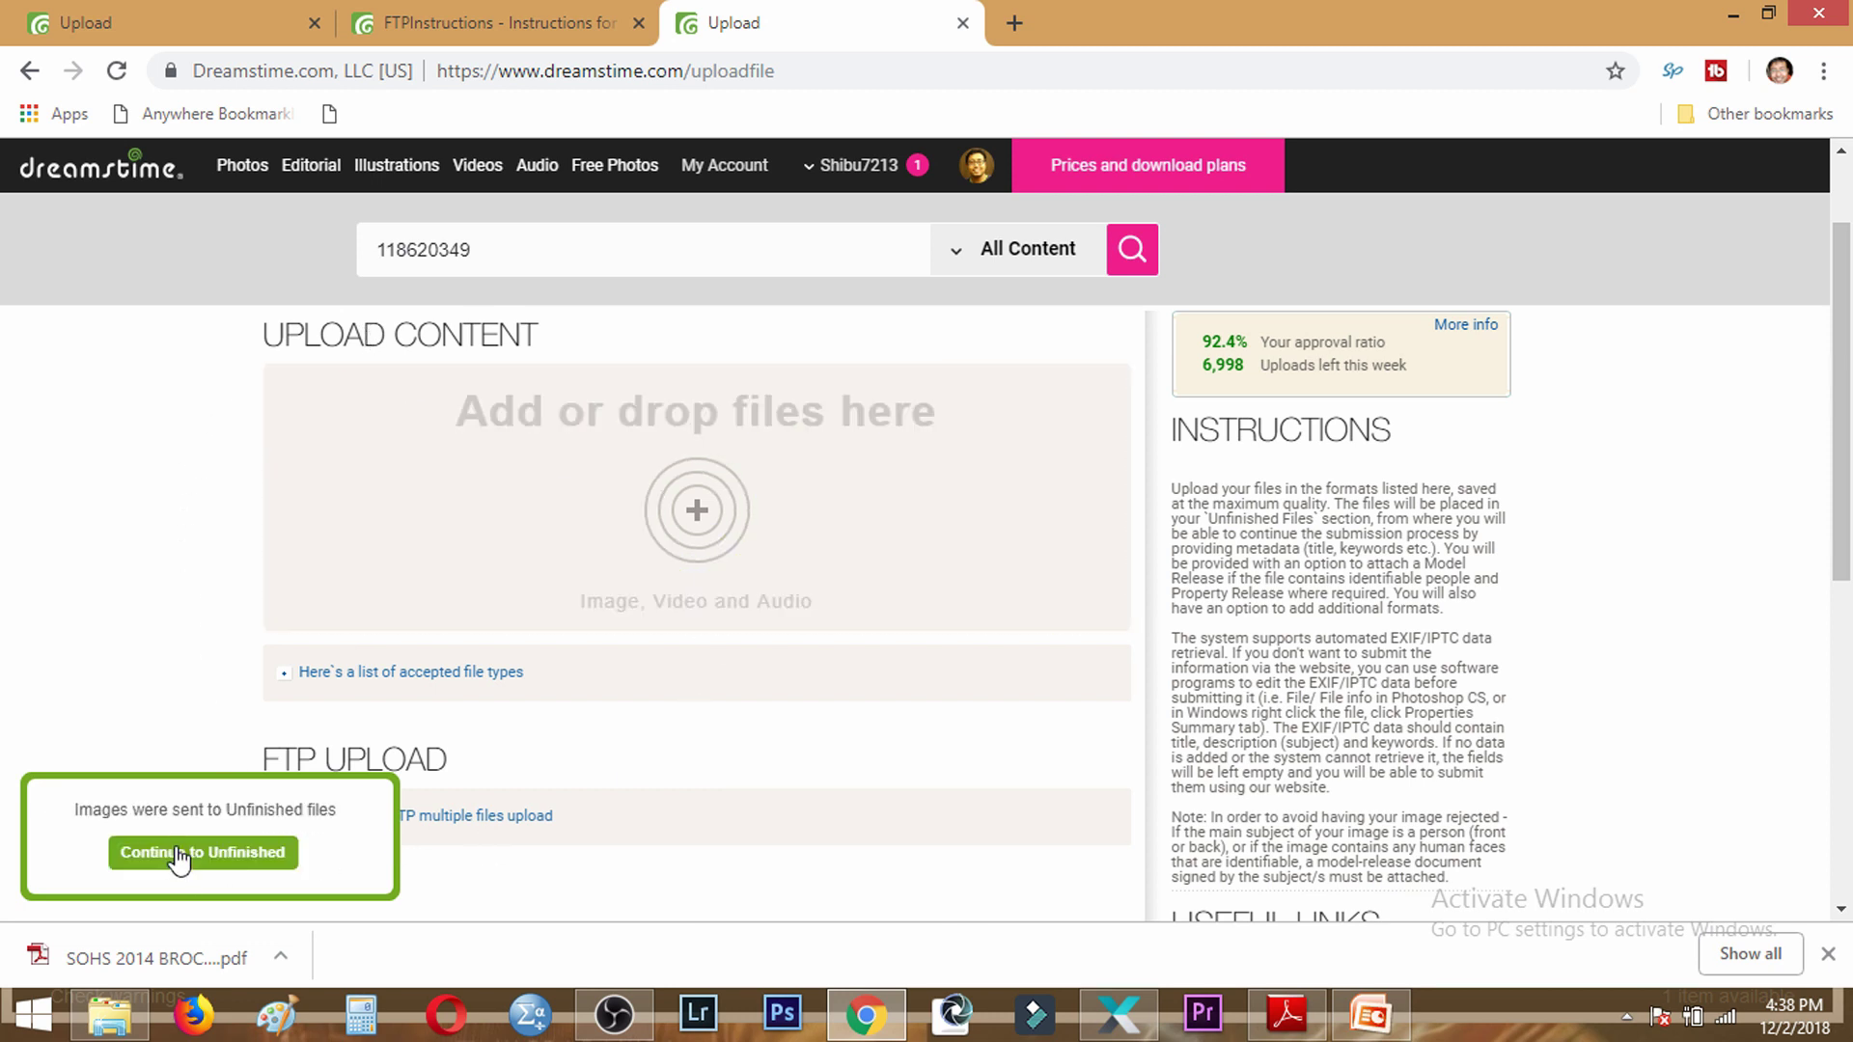
click(179, 854)
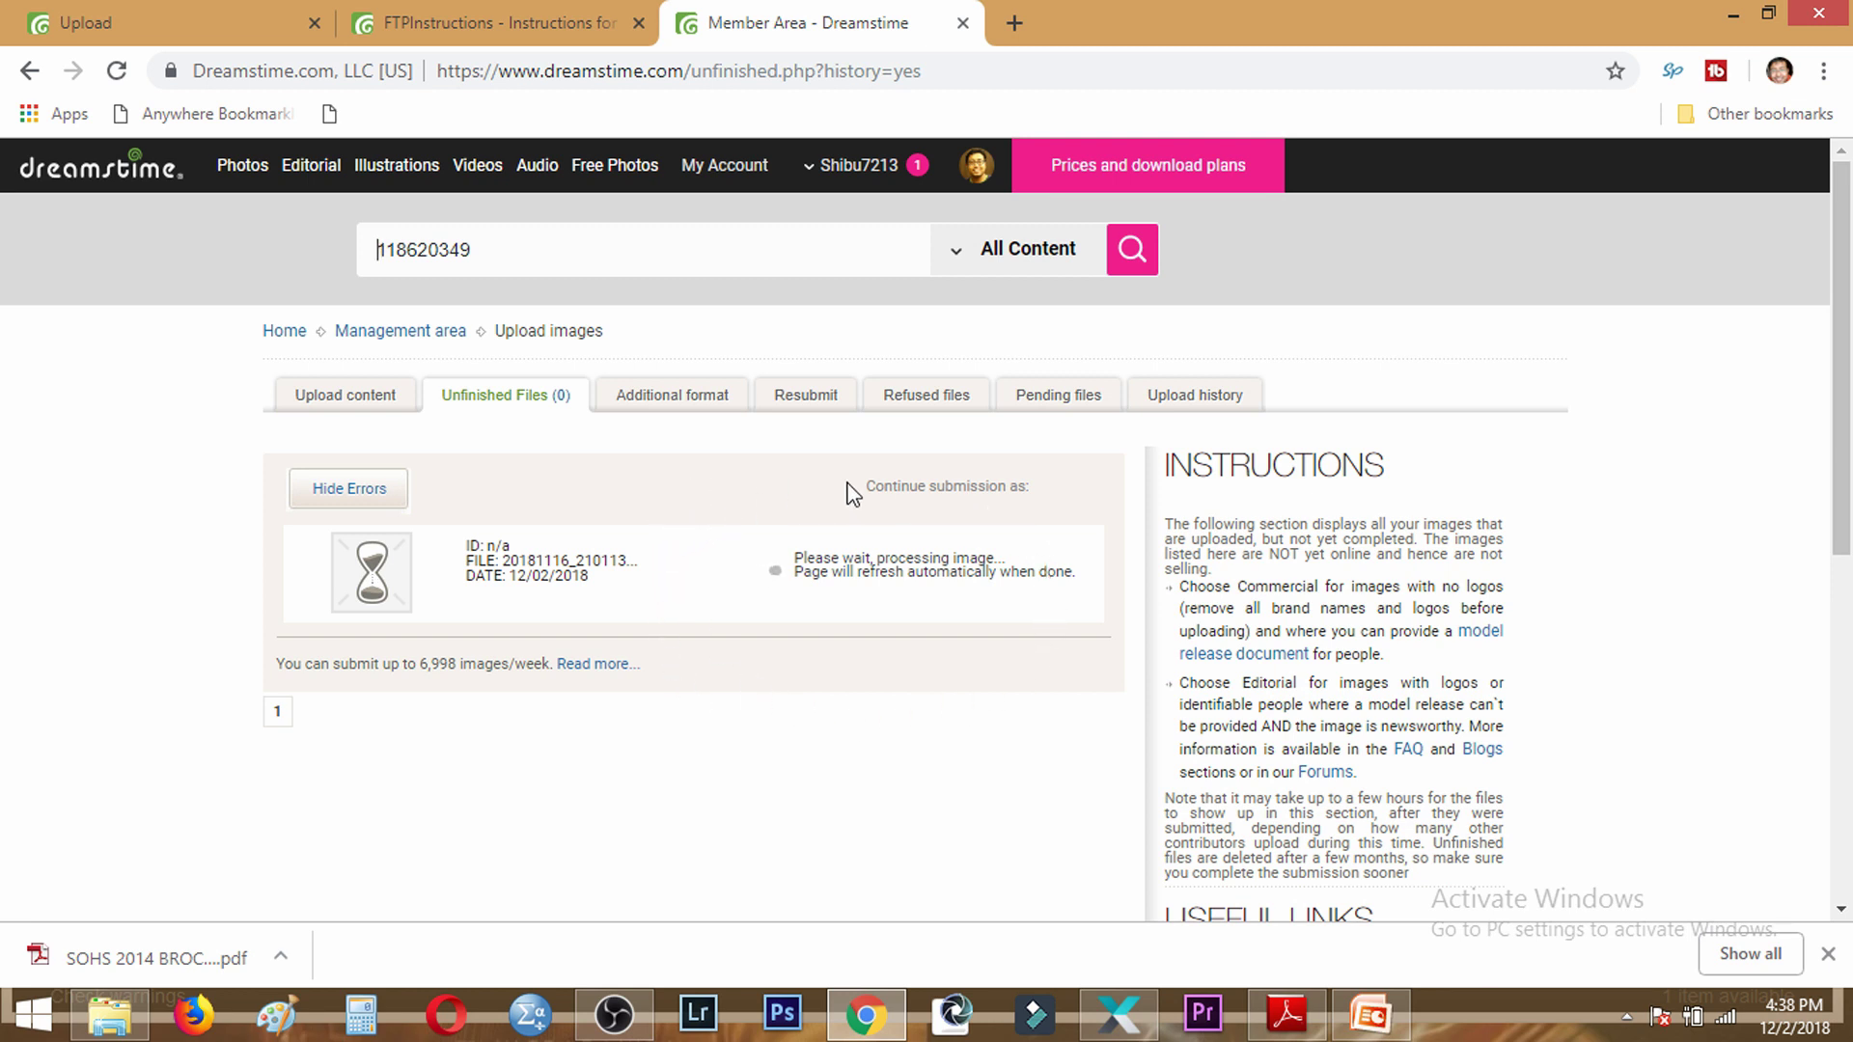
Step: Switch to Xpiks, close the upload settings and read through the onion photo's full description
click(1137, 1025)
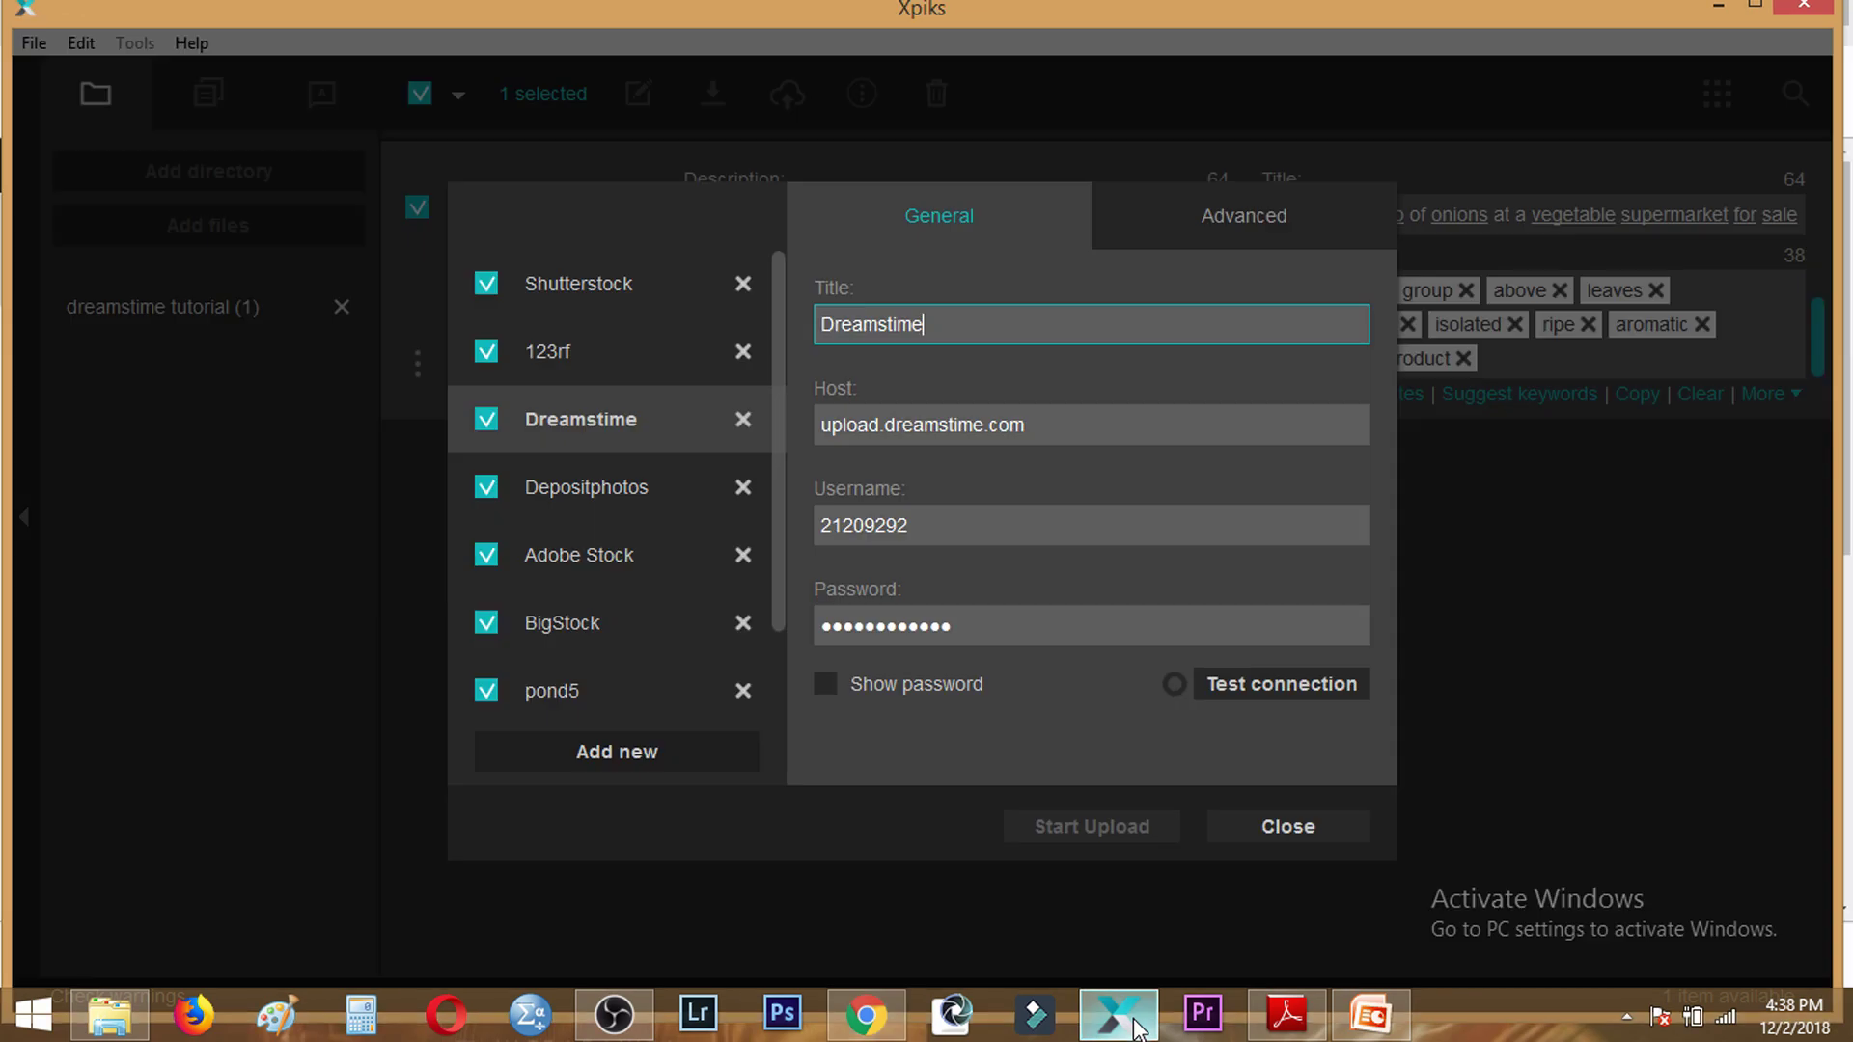
click(1260, 827)
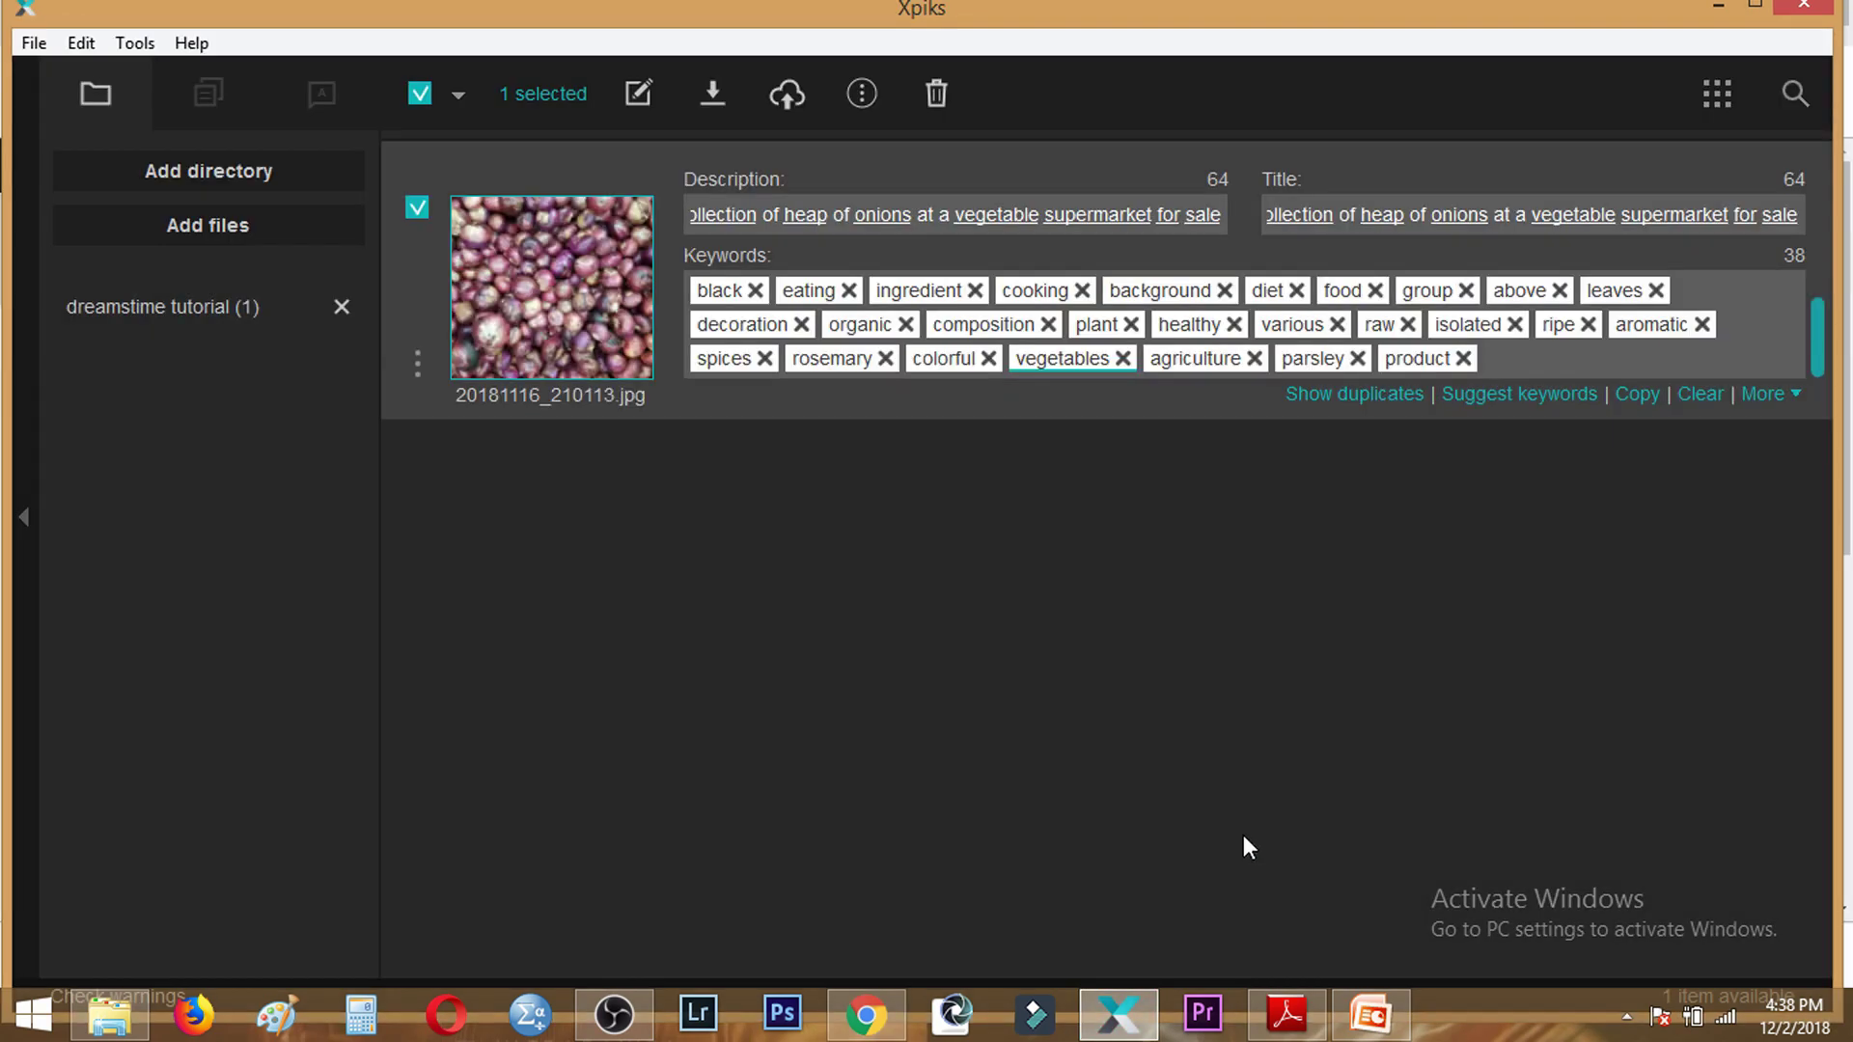
click(766, 213)
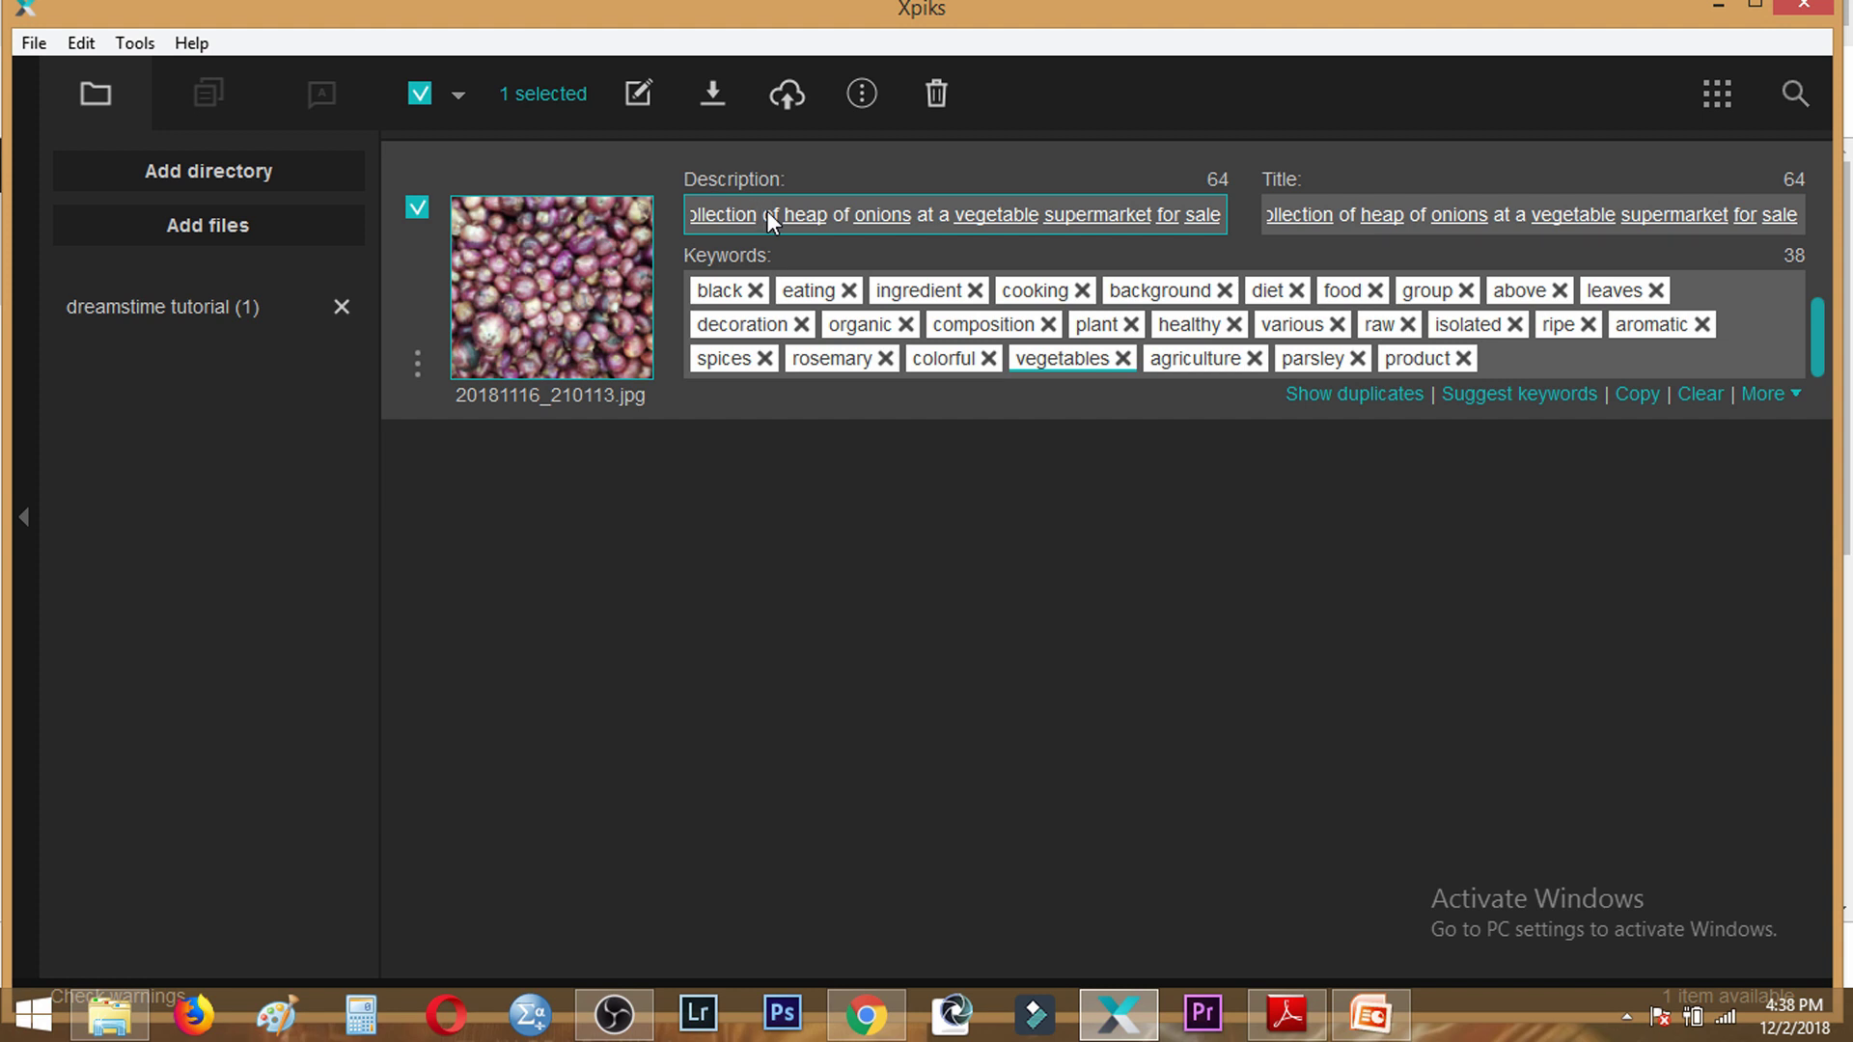
key(Home)
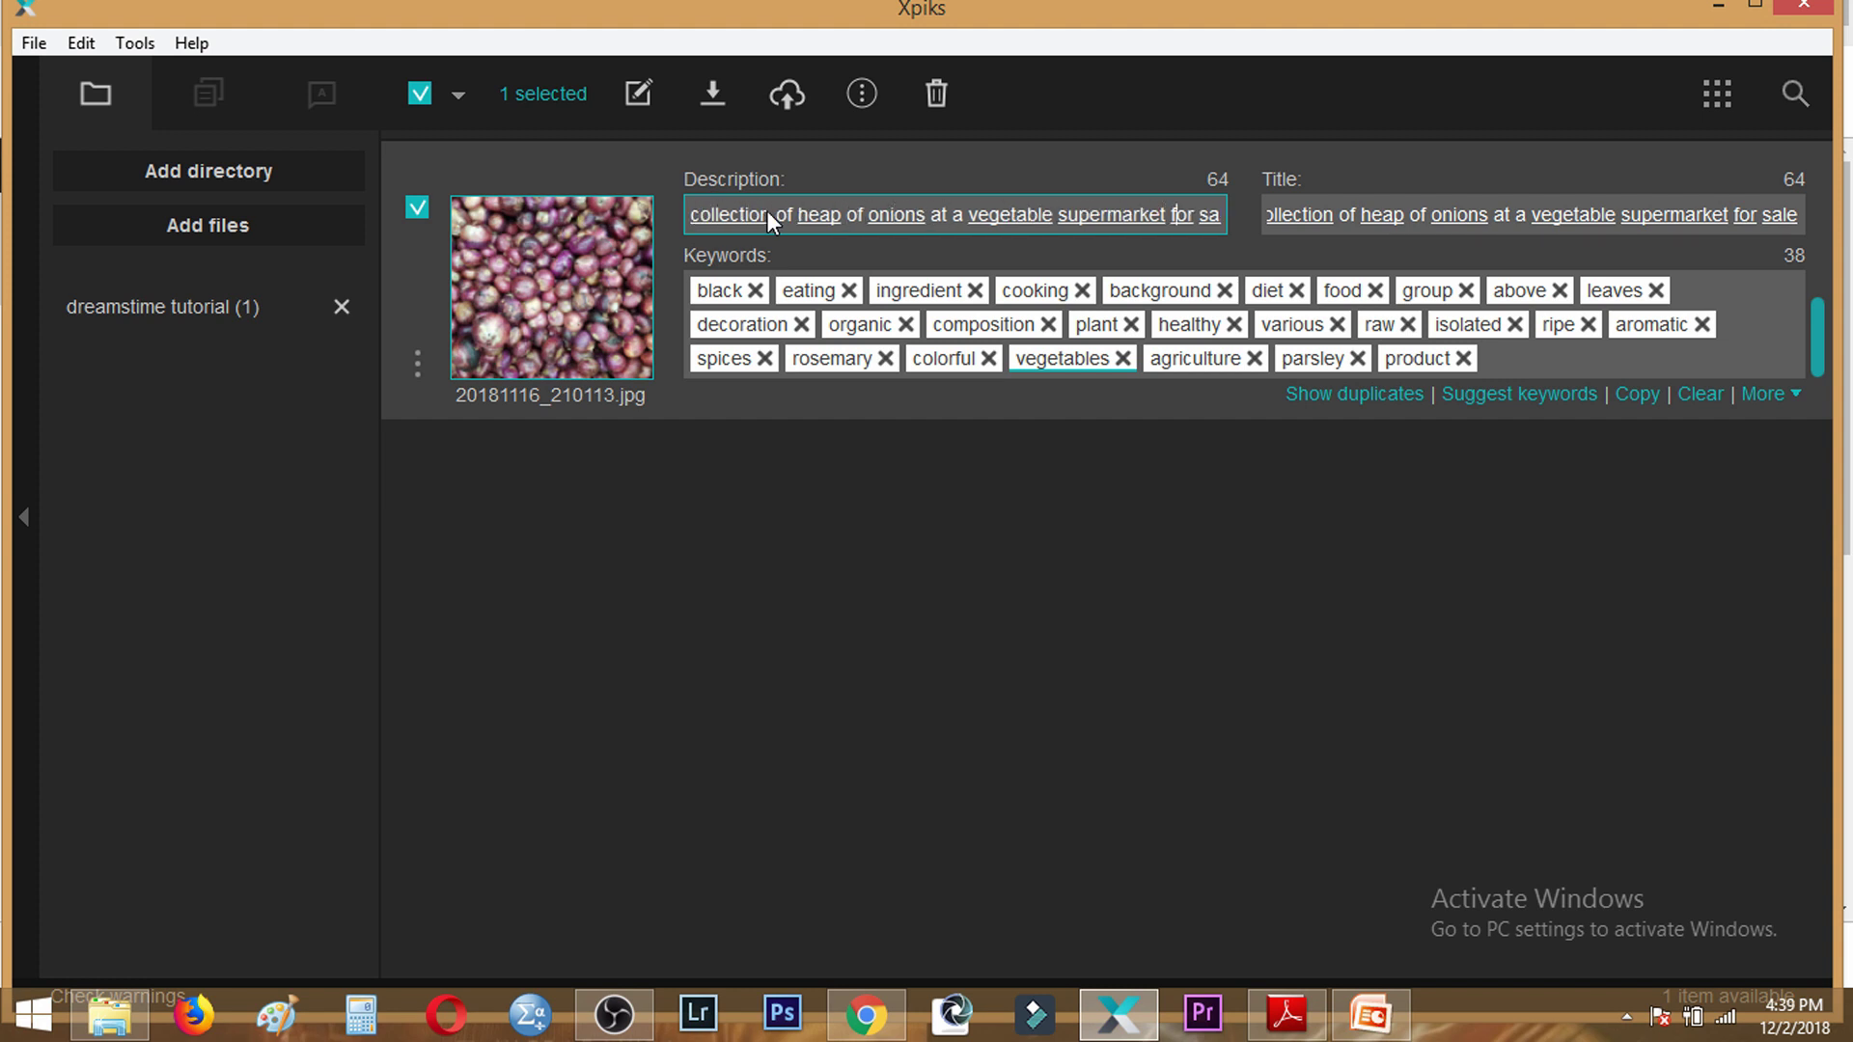
key(End)
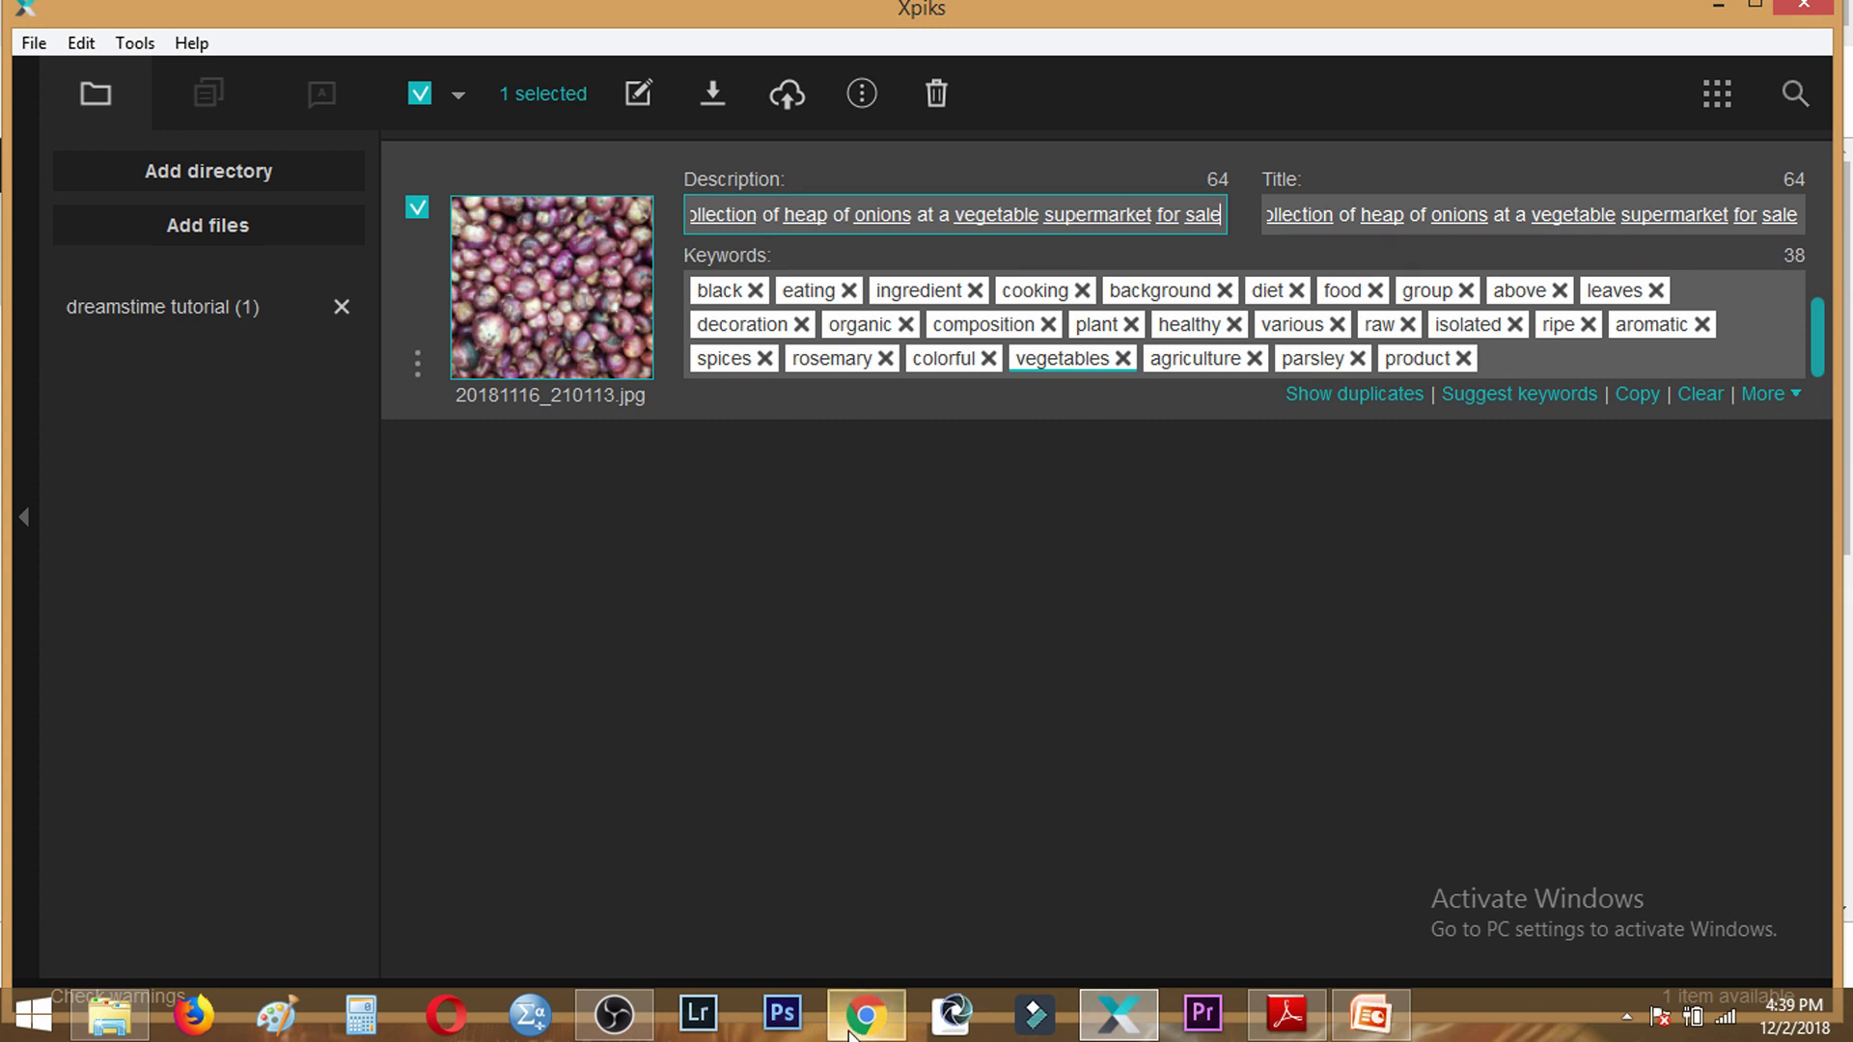
Step: Upload the selected onion photo to Dreamstime only, deselecting every other stock agency, and close the upload dialog
click(791, 97)
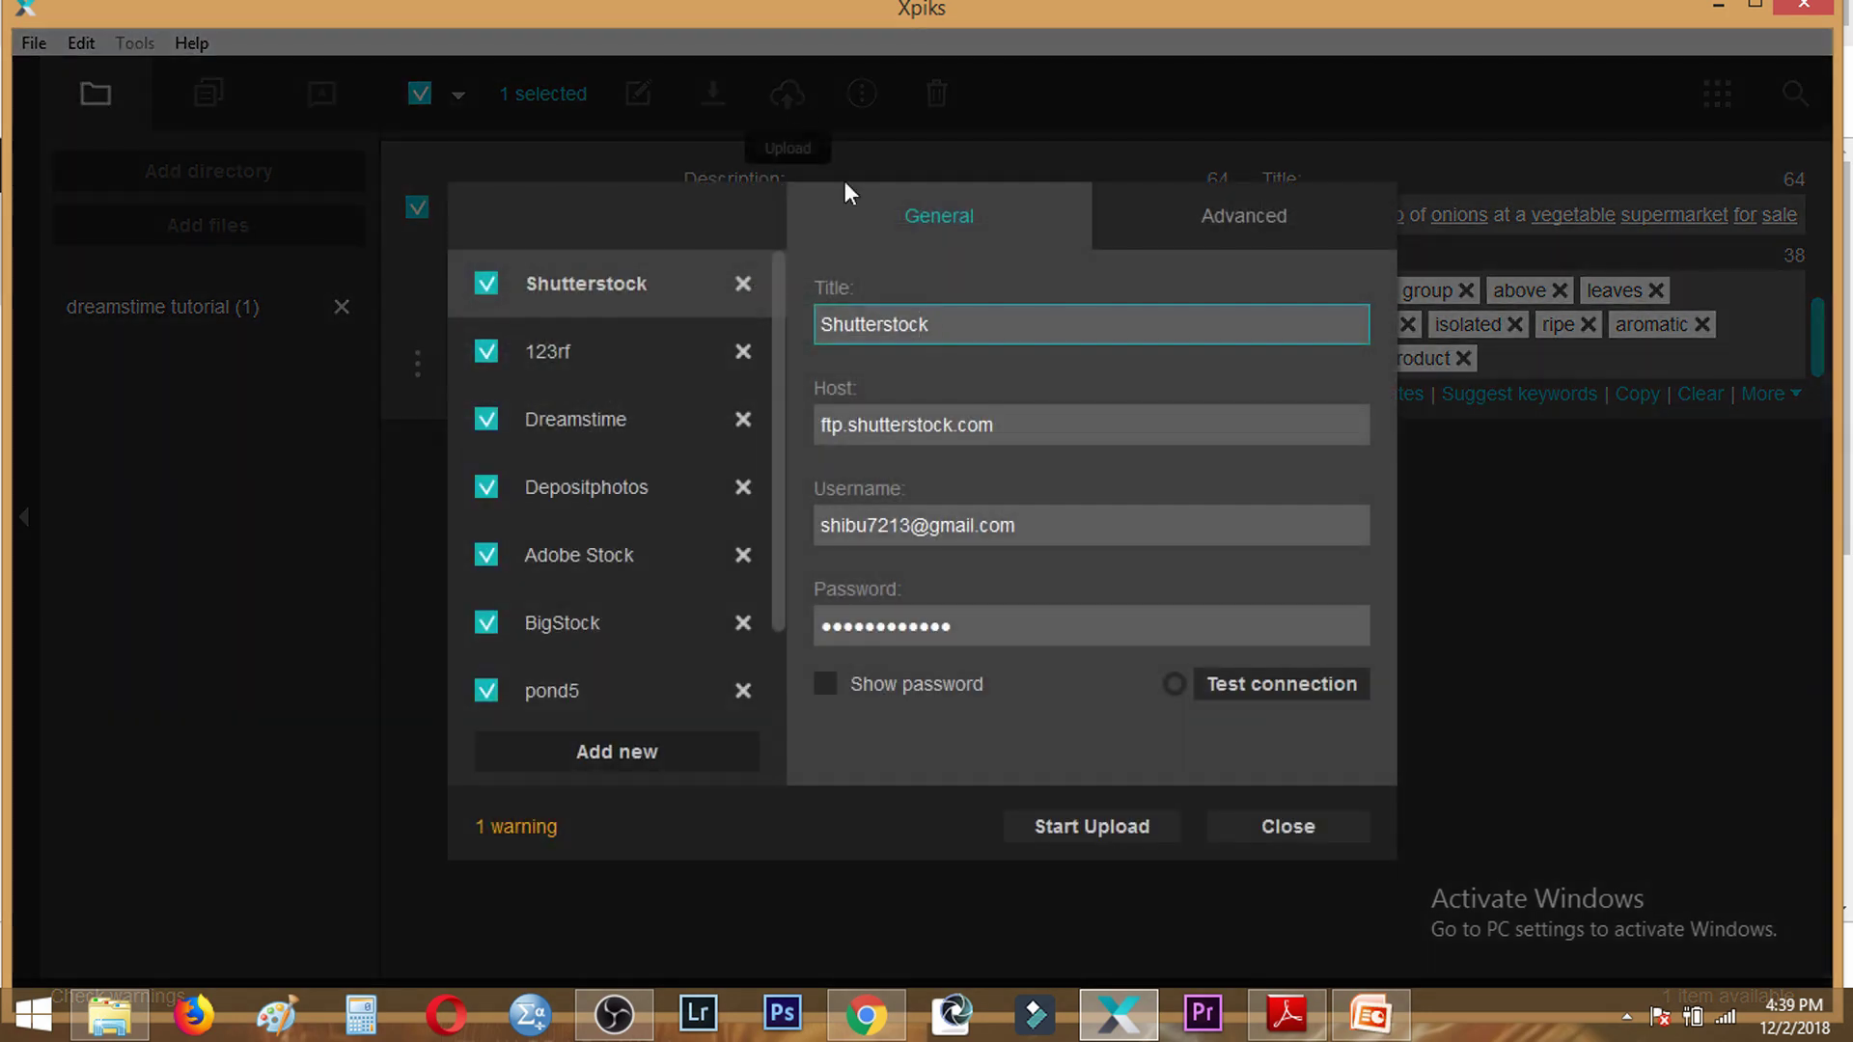
click(487, 350)
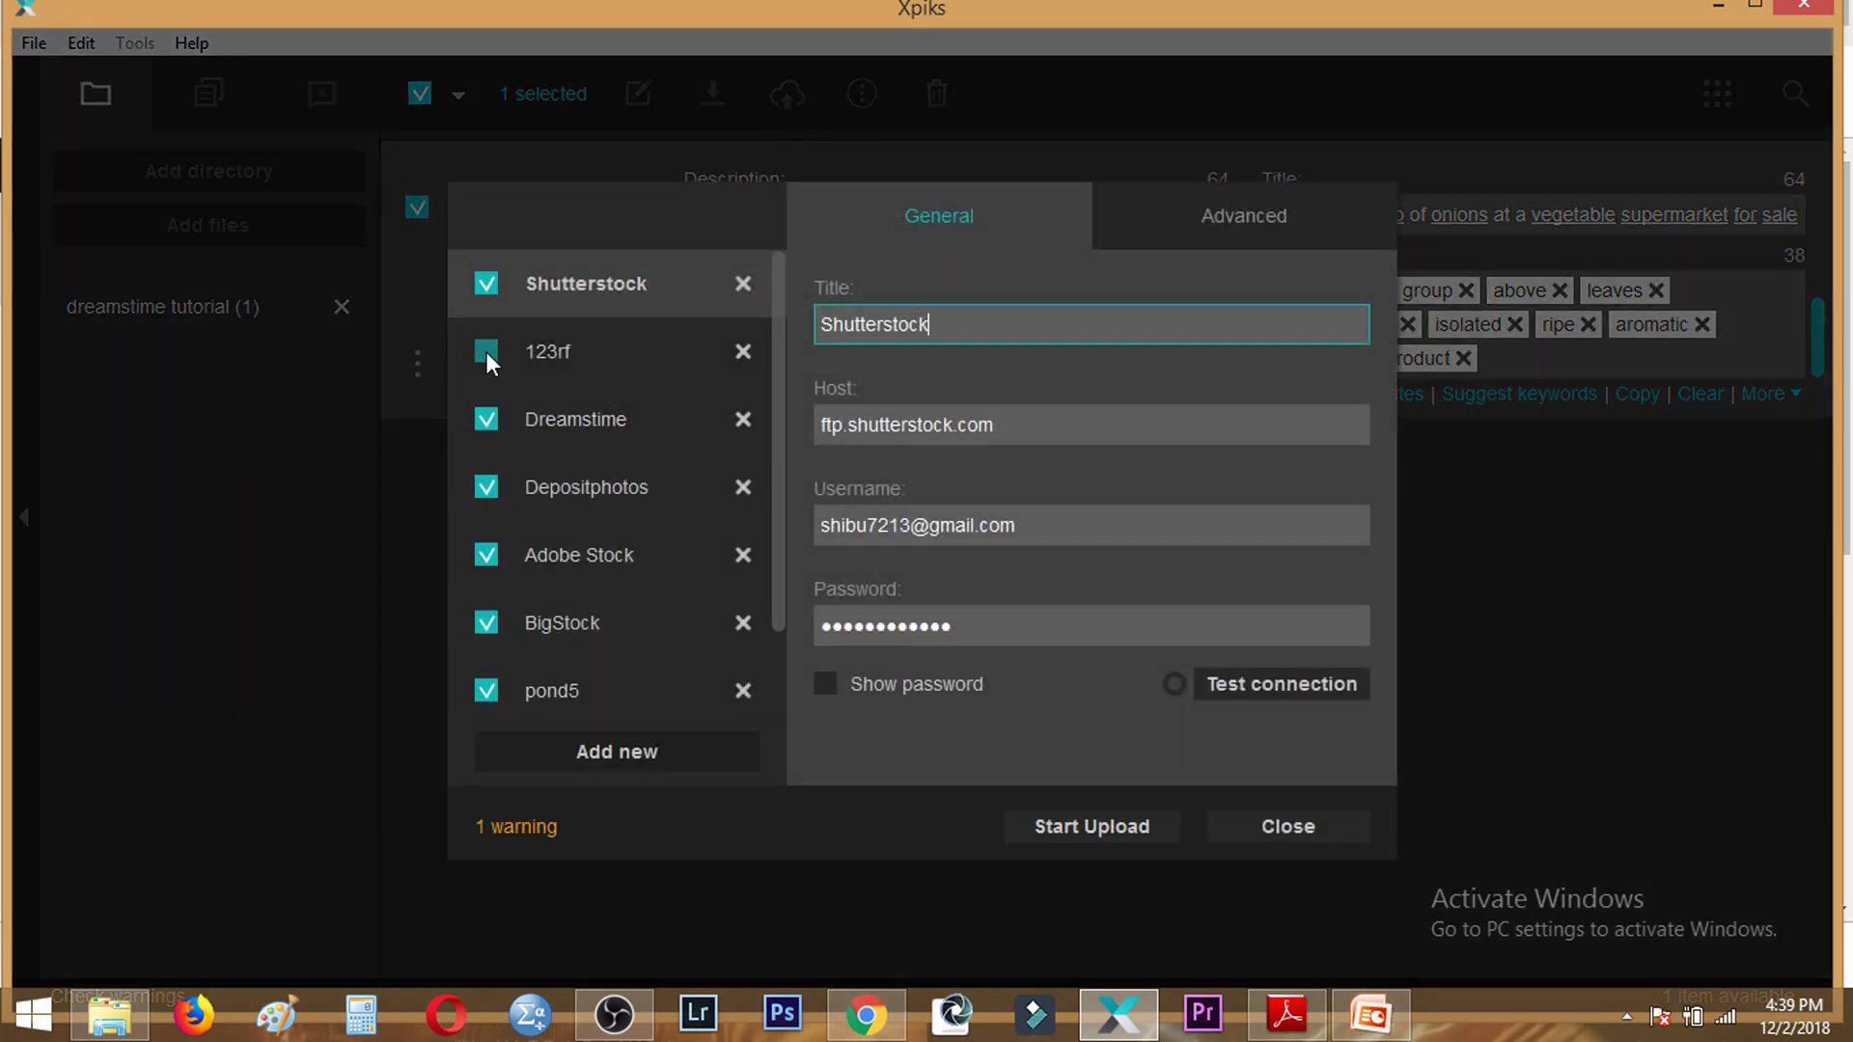
click(487, 285)
click(487, 488)
click(486, 555)
click(486, 623)
scroll(494, 622, down, 1)
click(495, 691)
scroll(720, 548, up, 1)
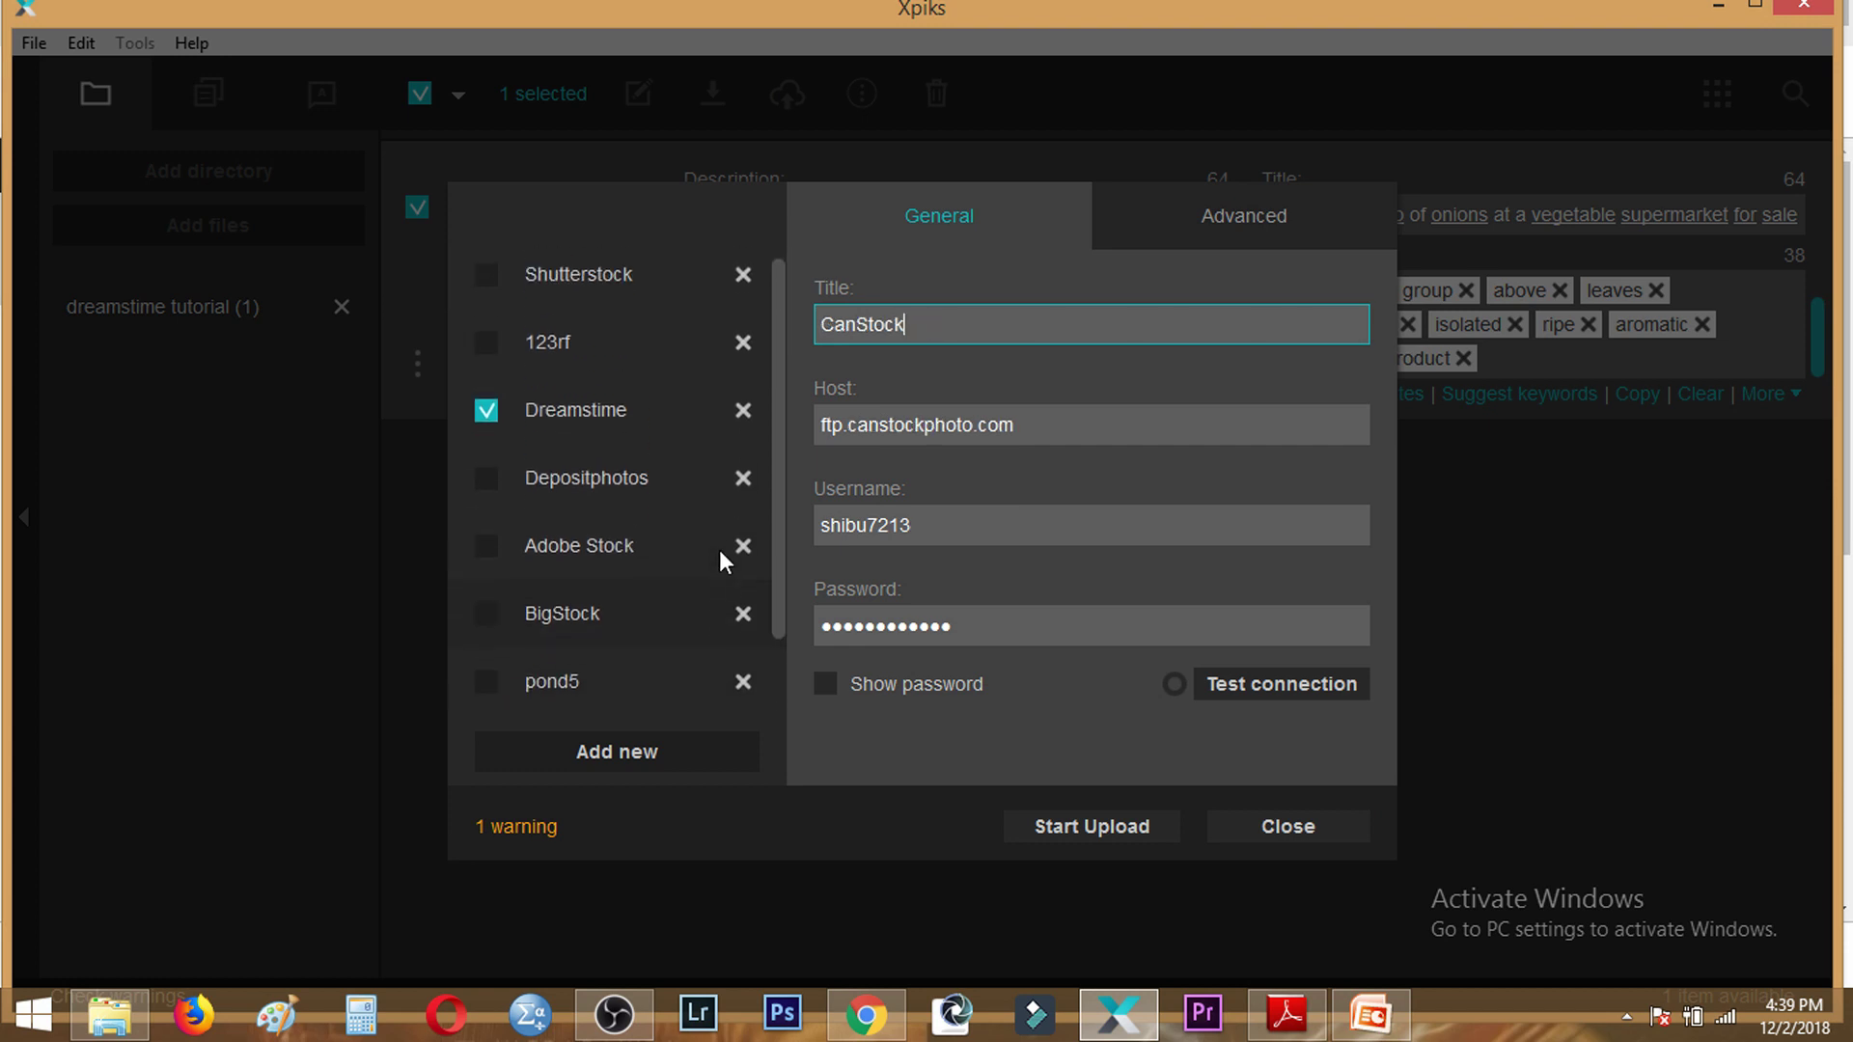
click(1141, 828)
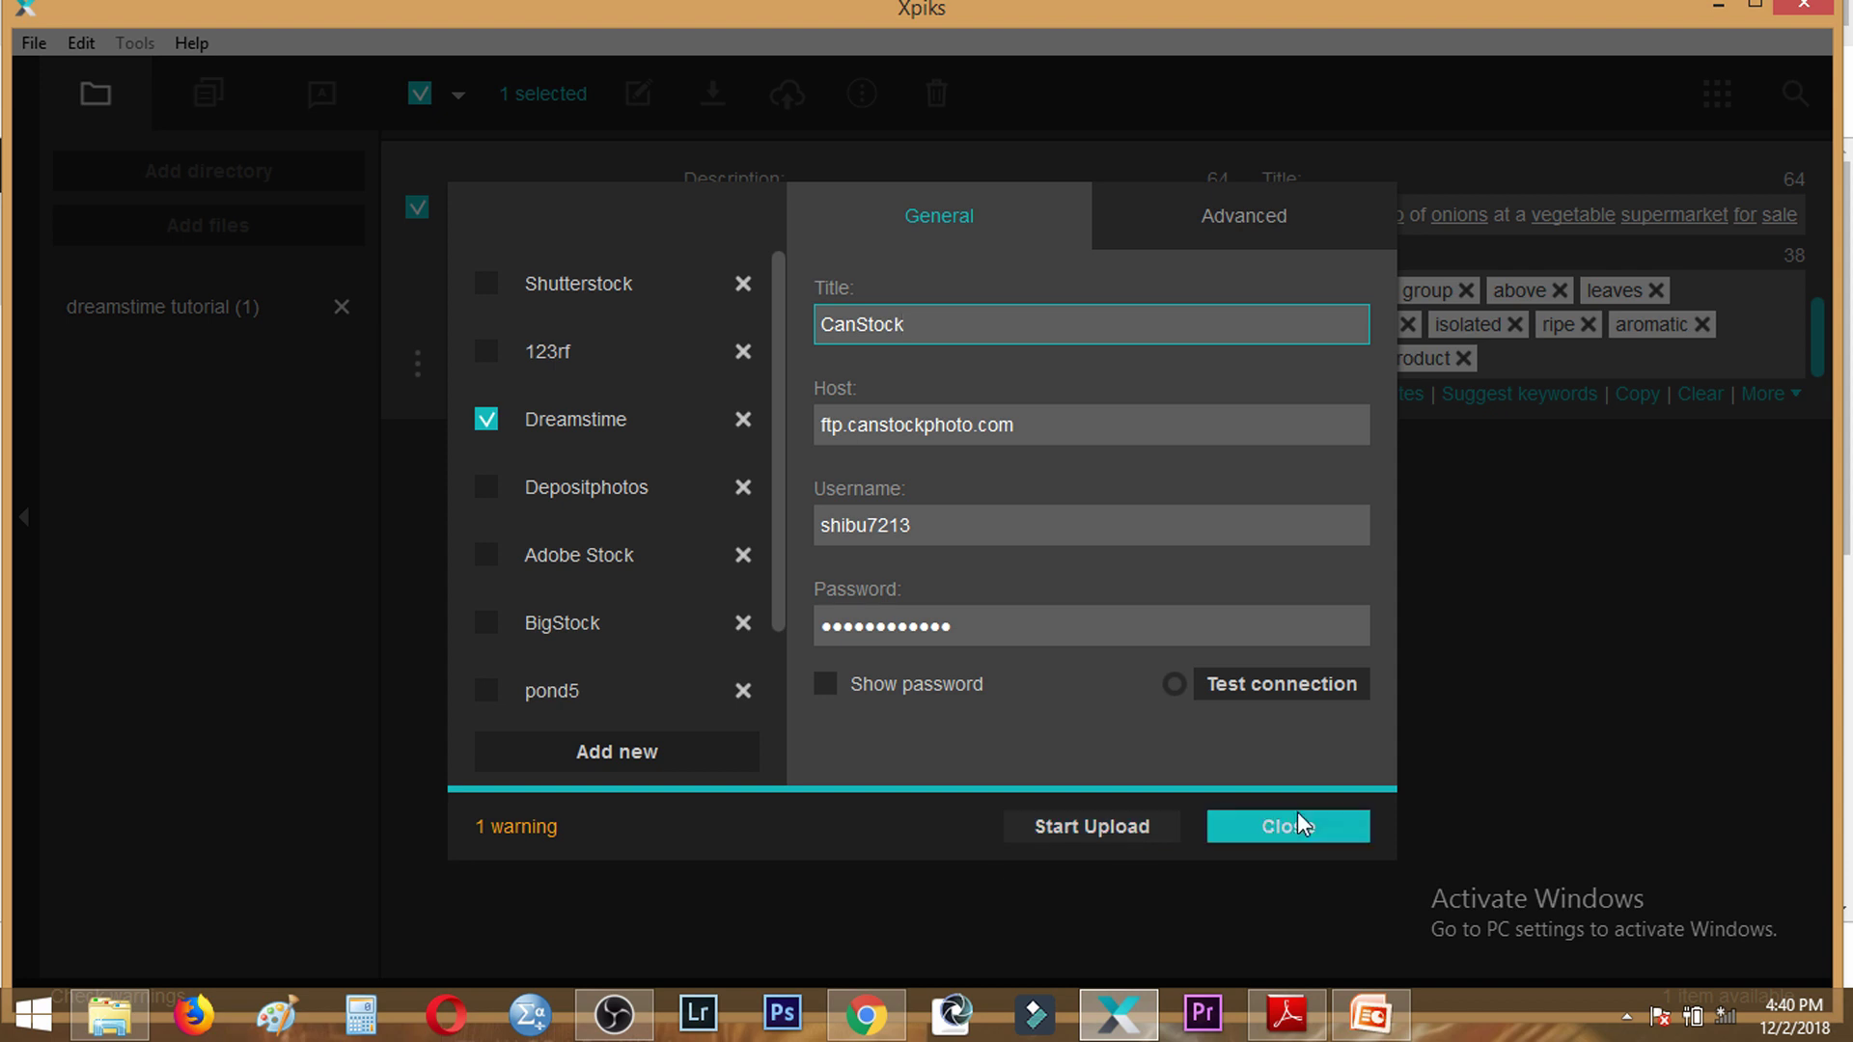
click(1298, 817)
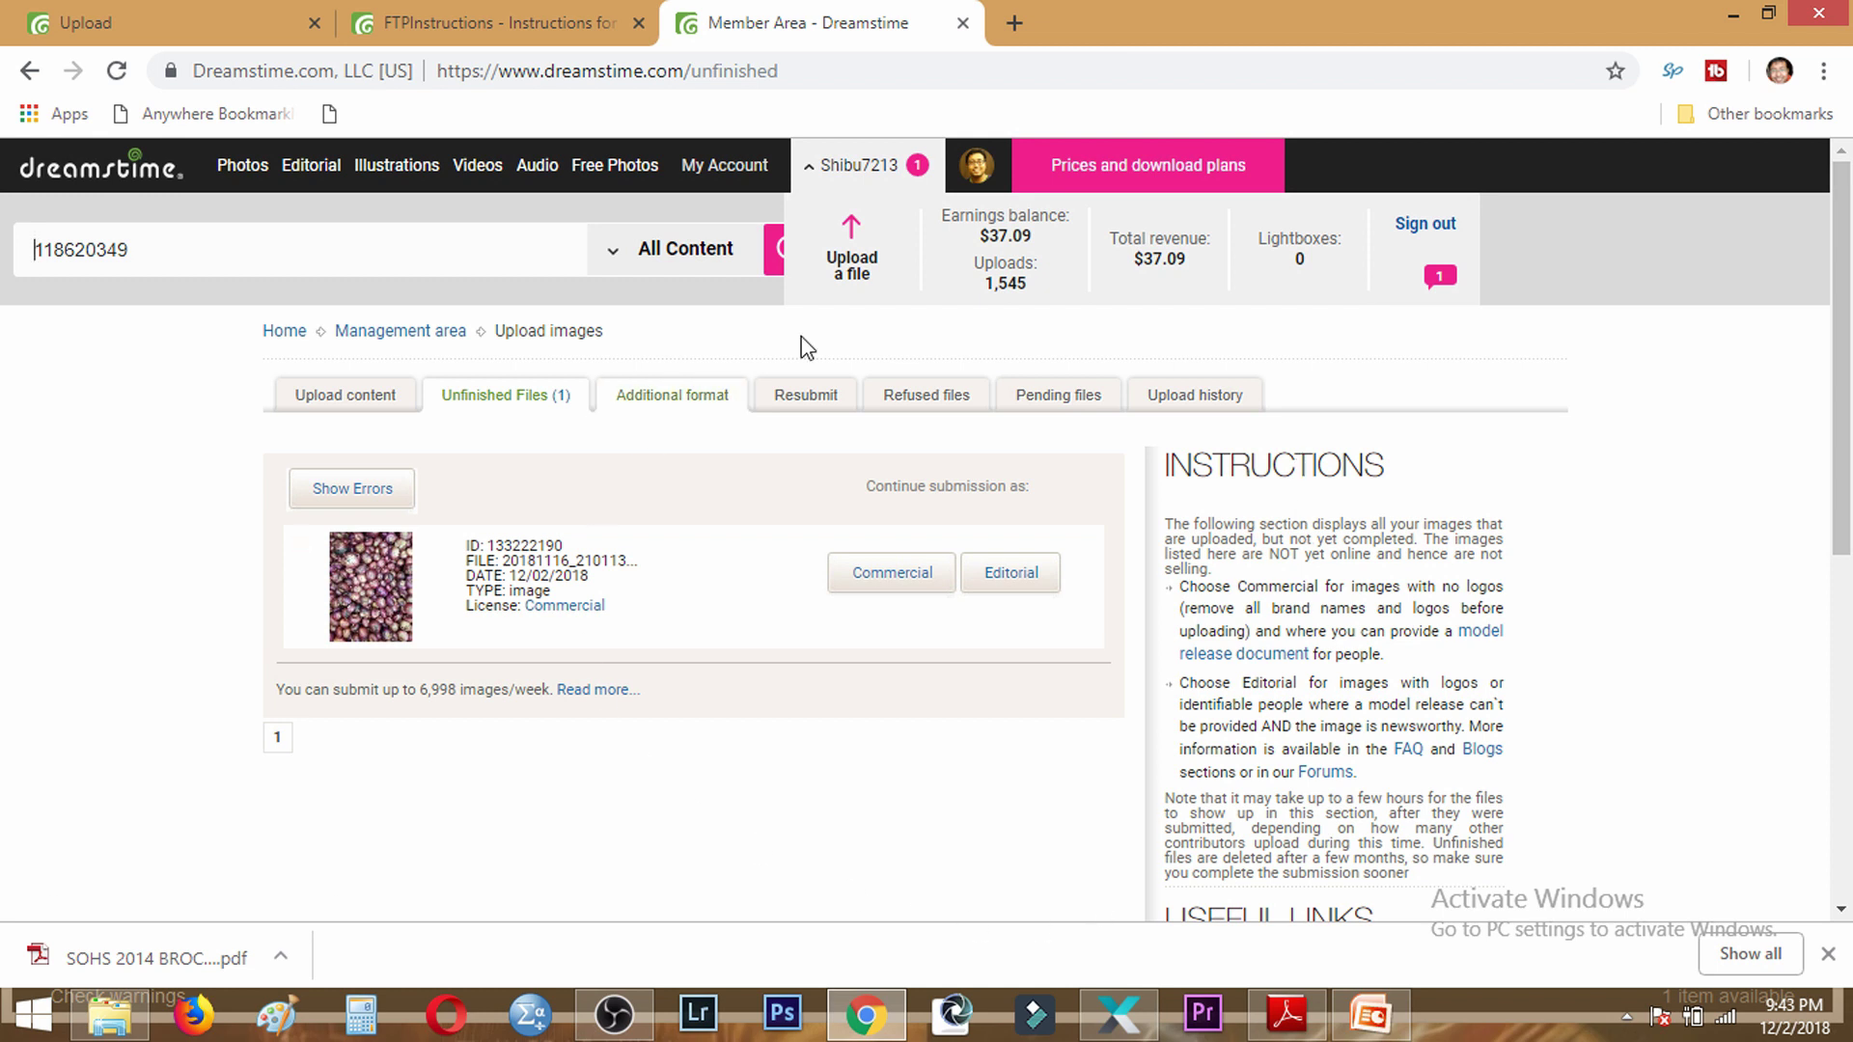
Step: Continue the onion photo's submission as Commercial from the unfinished files and look over its prefilled details
scroll(912, 721, down, 1)
scroll(918, 724, up, 1)
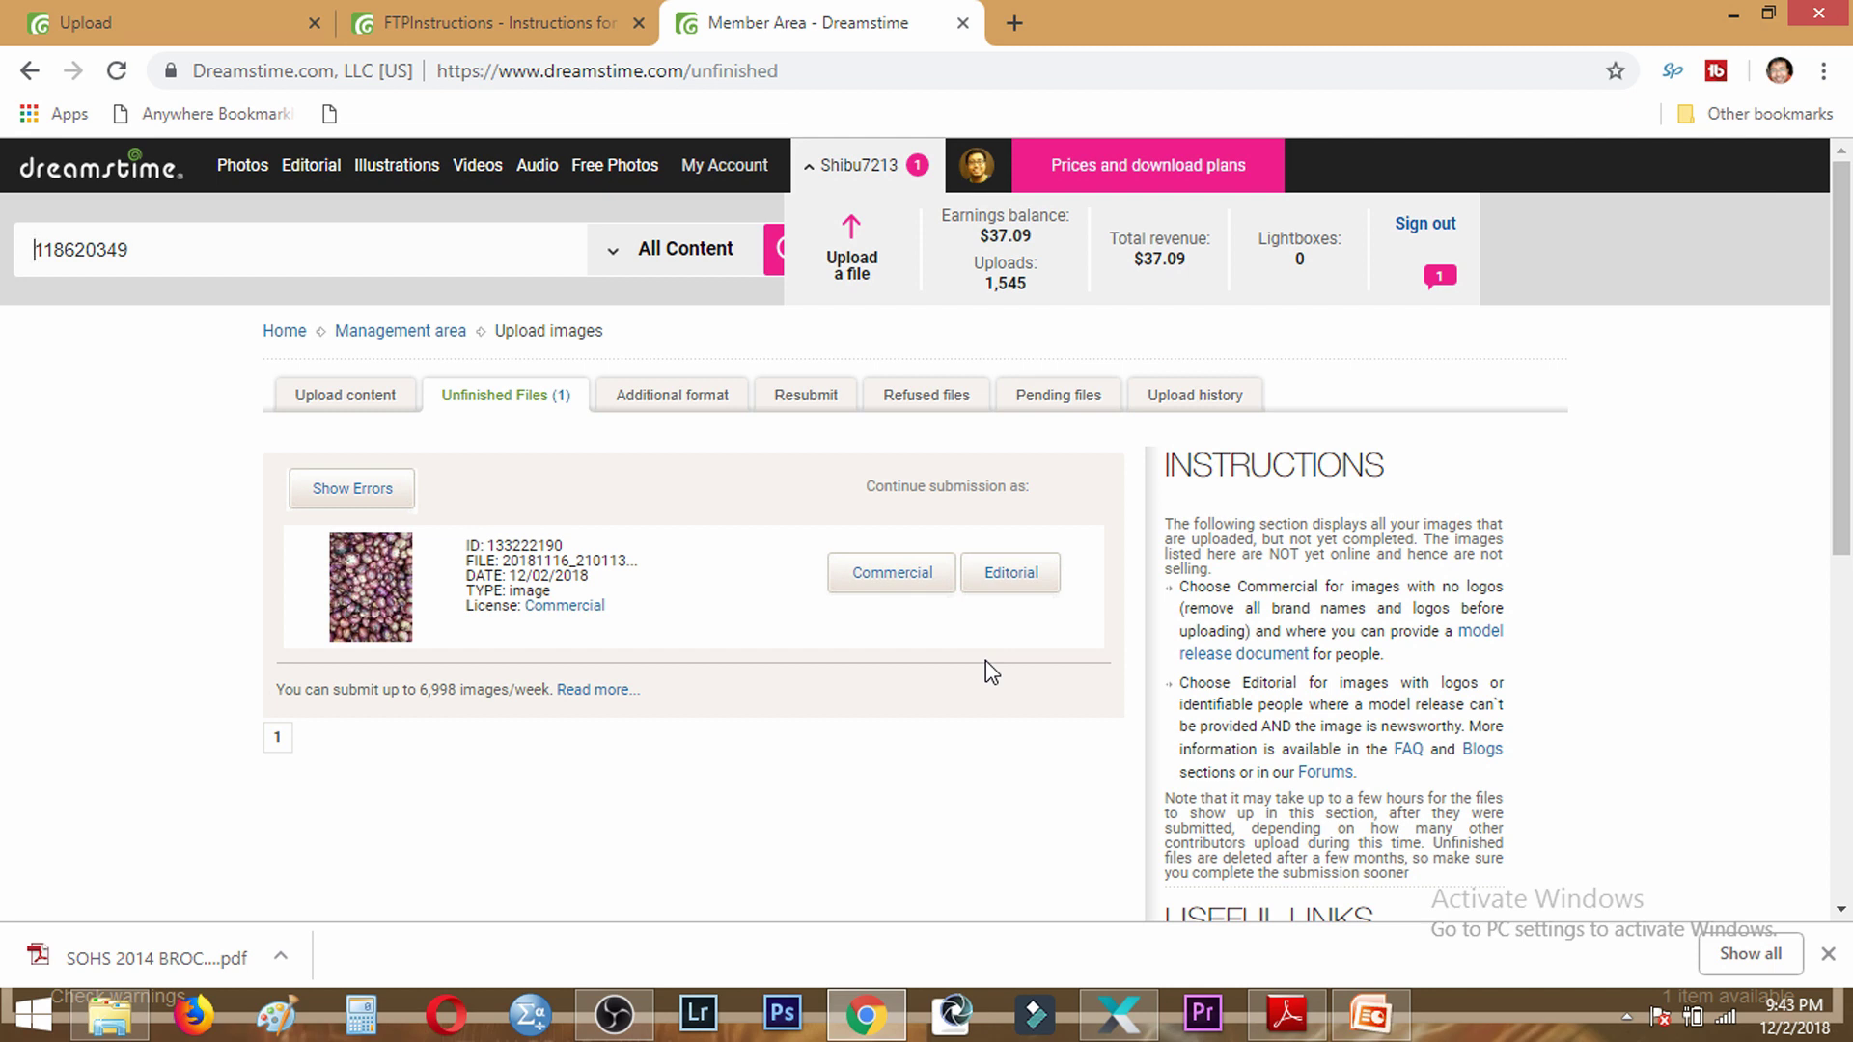
click(896, 569)
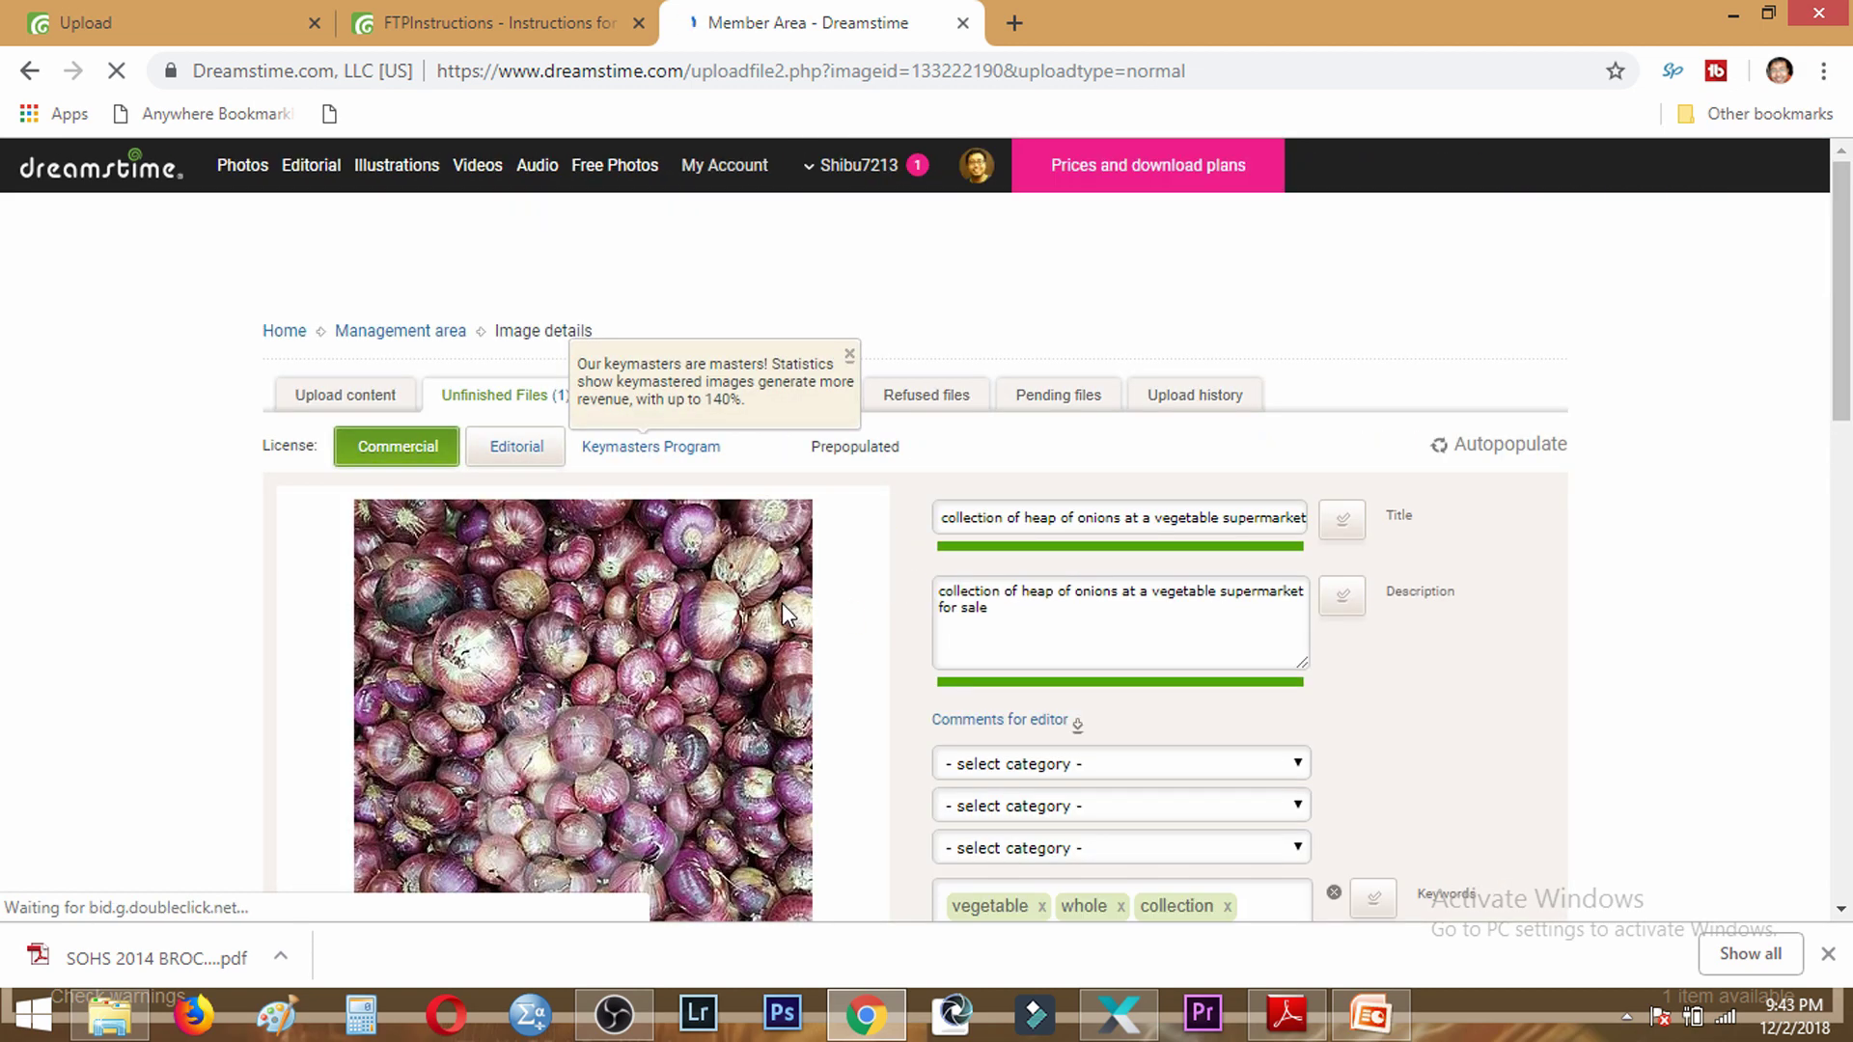
scroll(254, 629, down, 1)
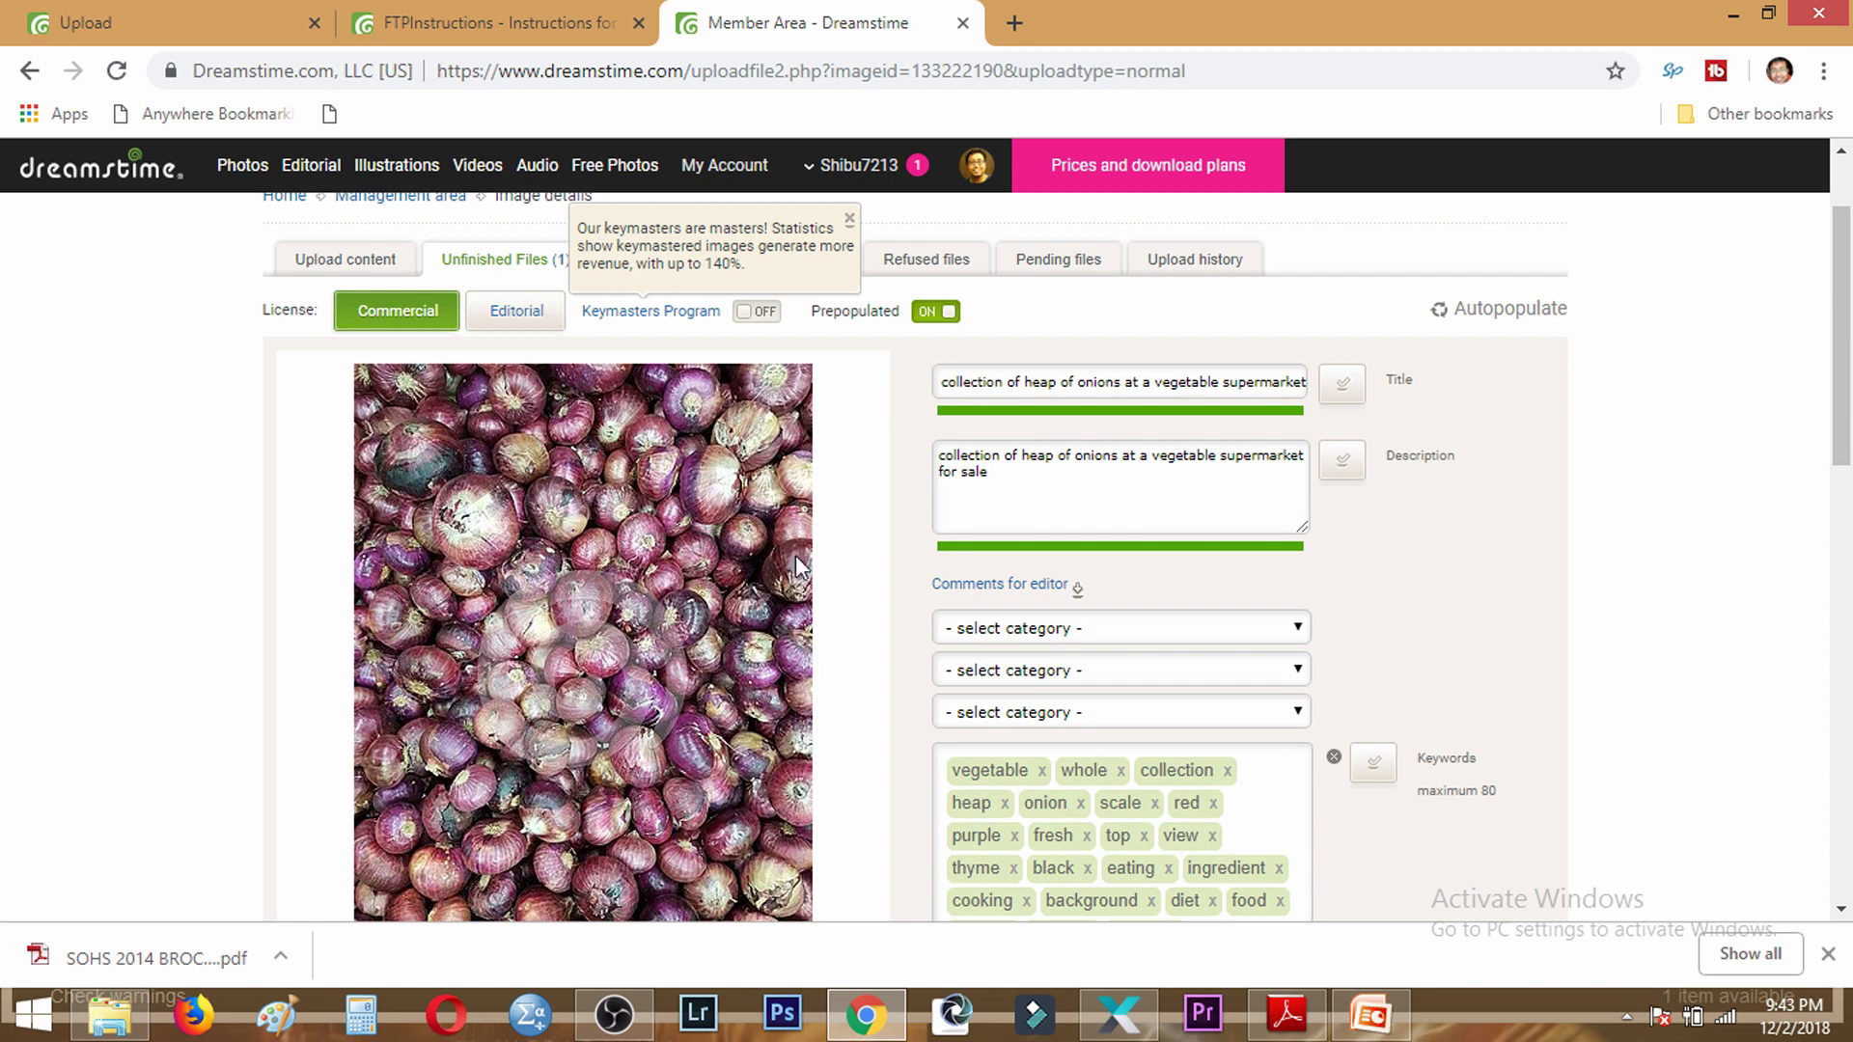
scroll(777, 648, up, 1)
Step: Try the Keymasters Program option by switching it on and back off for the onion photo
click(751, 450)
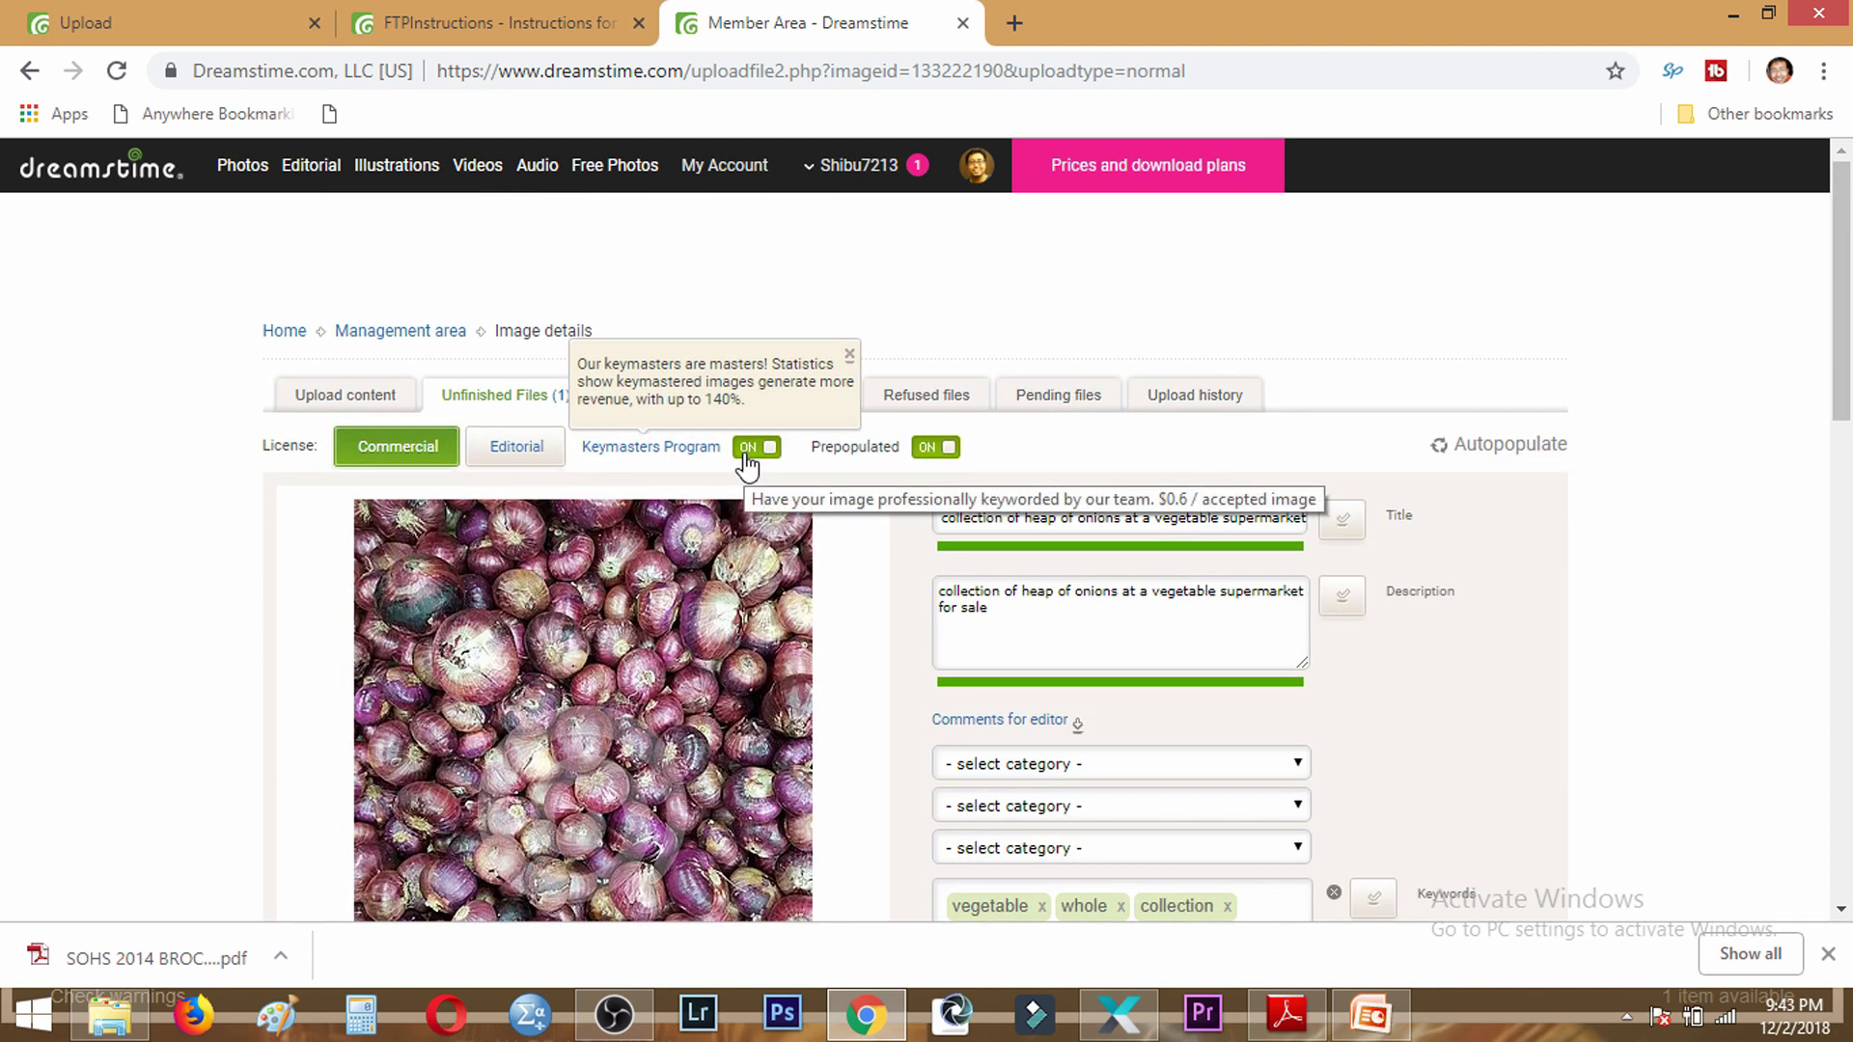
click(750, 449)
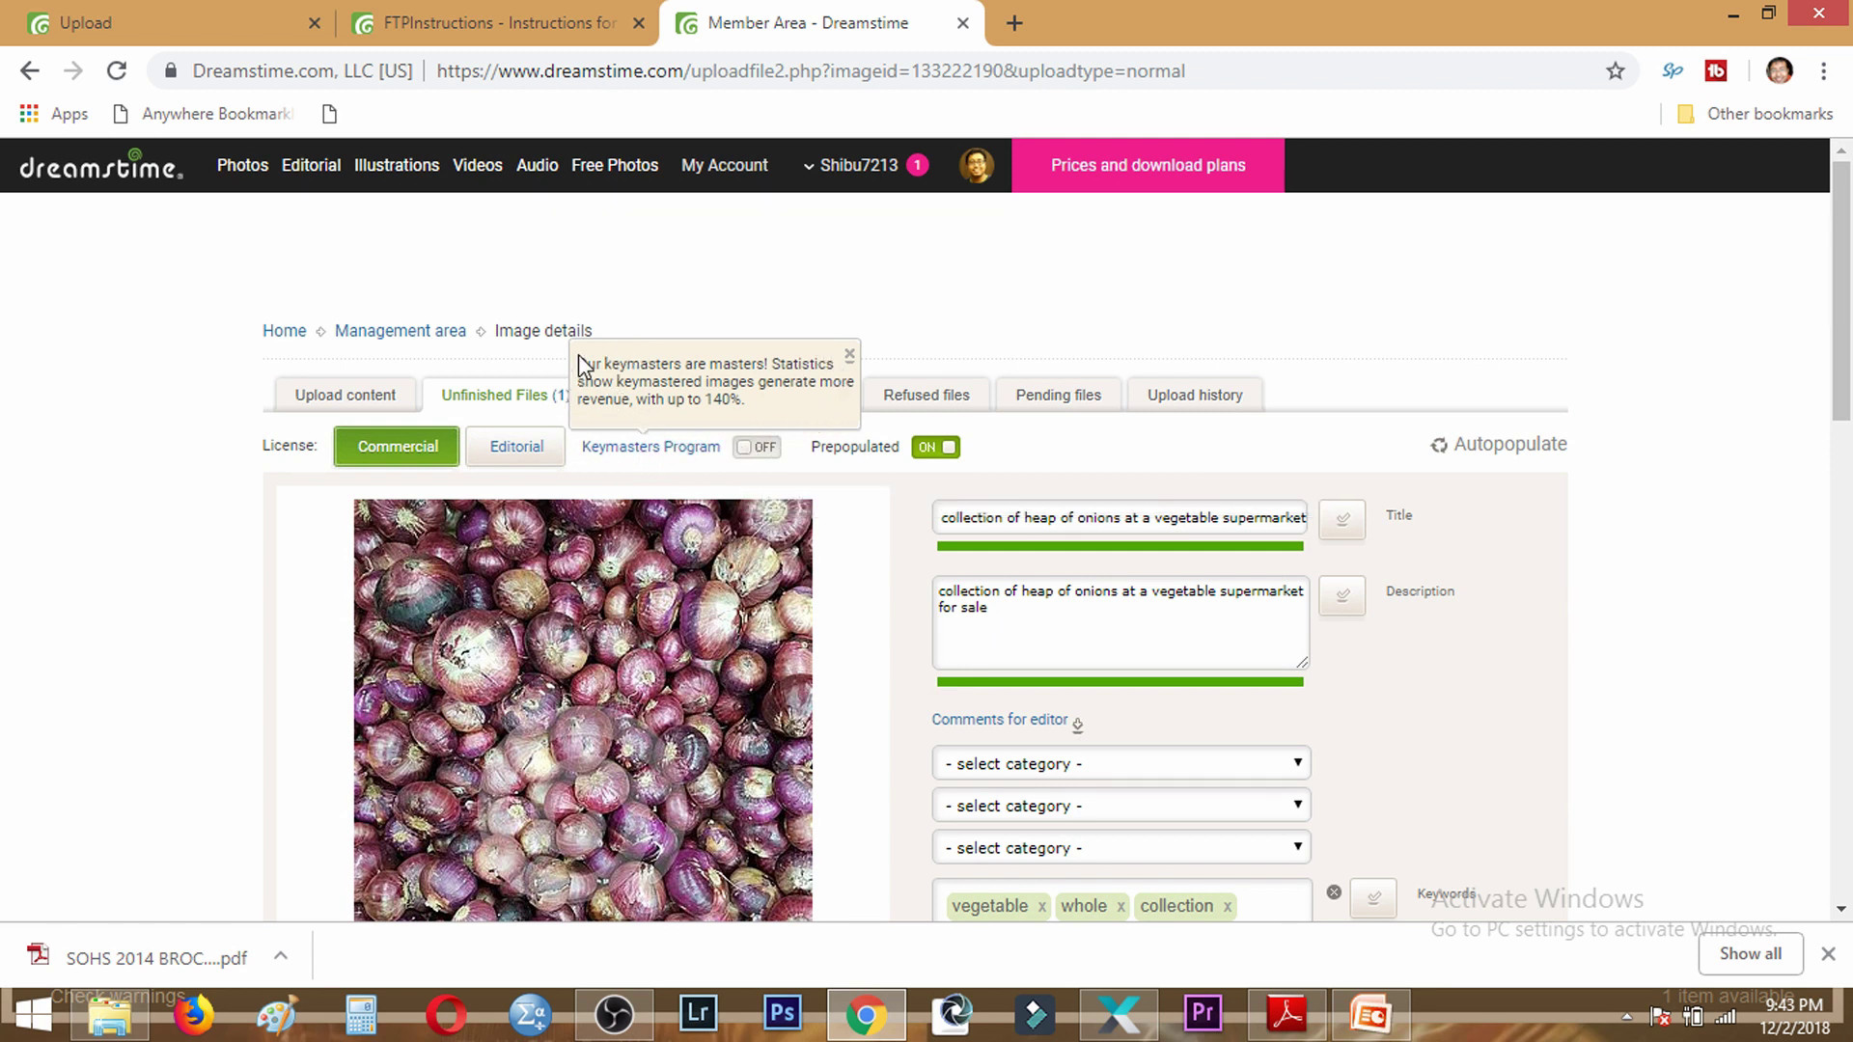
click(761, 449)
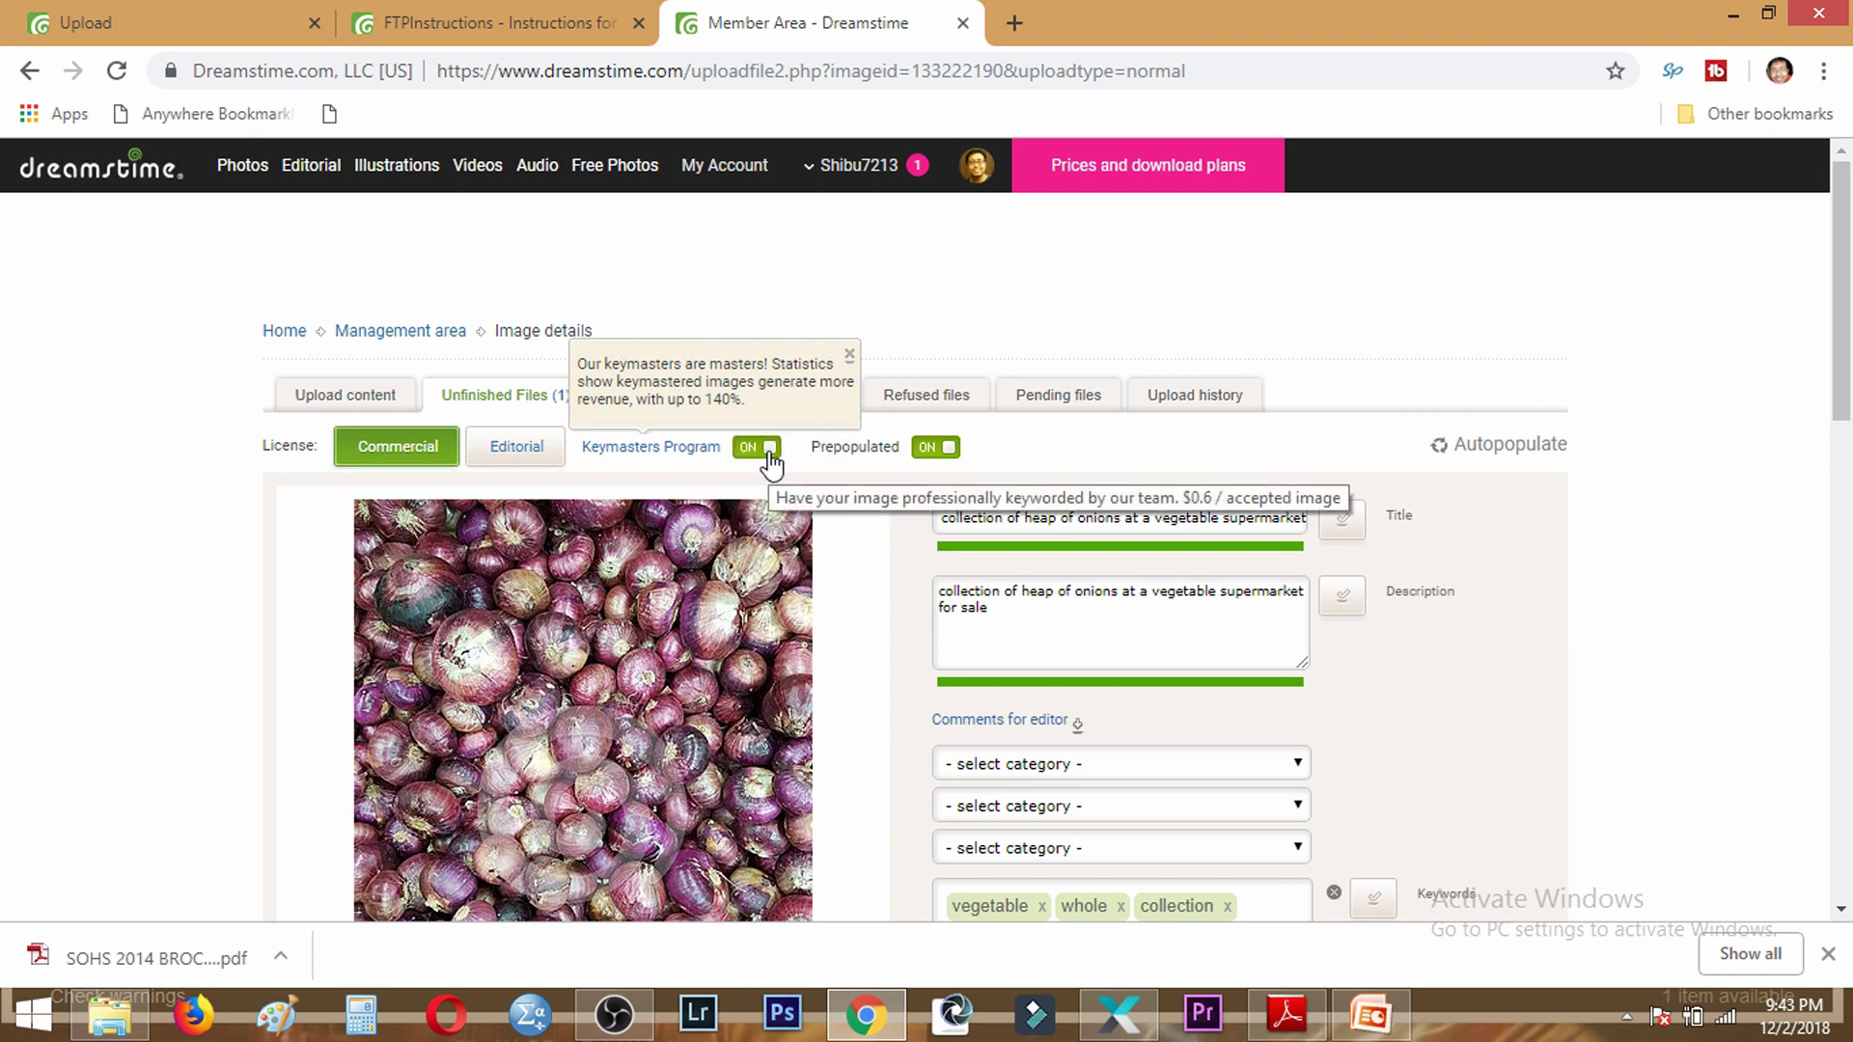
click(770, 459)
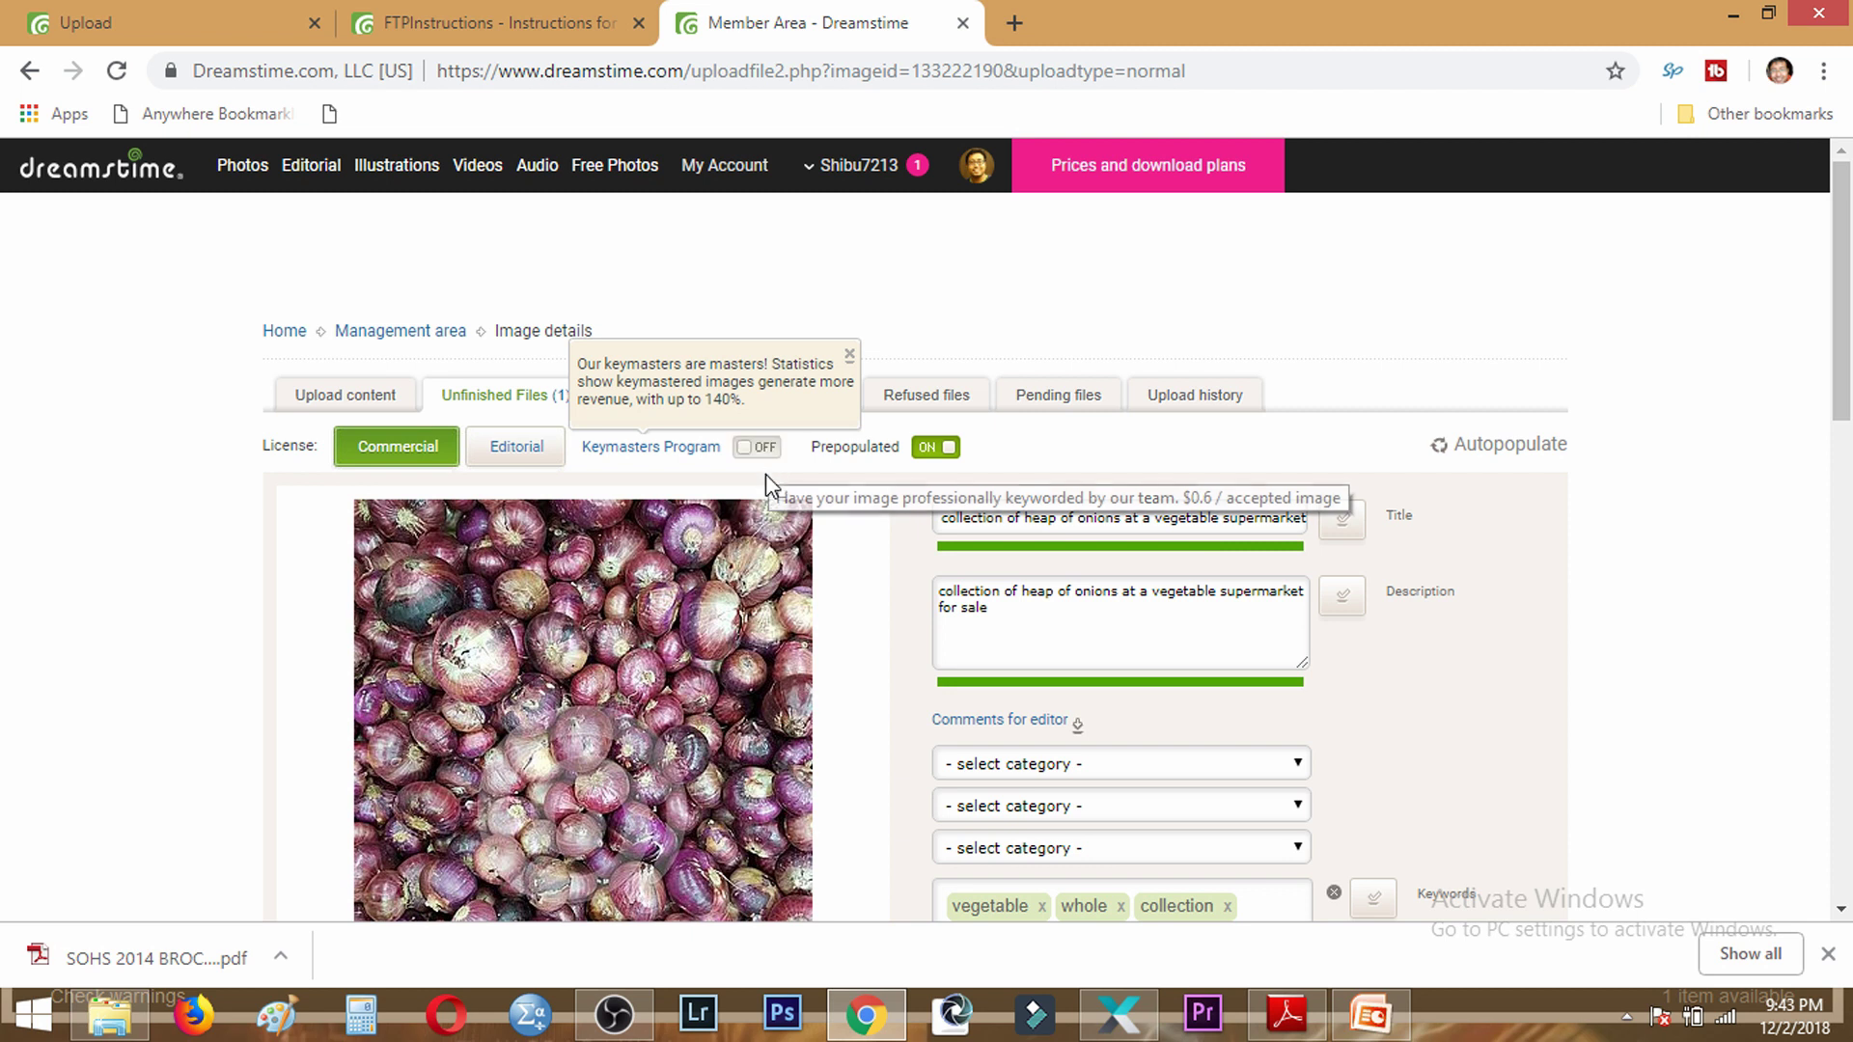
Step: Switch the Keymasters Program on and back off, and change the ending of the onion photo's description to "for sales"
click(767, 454)
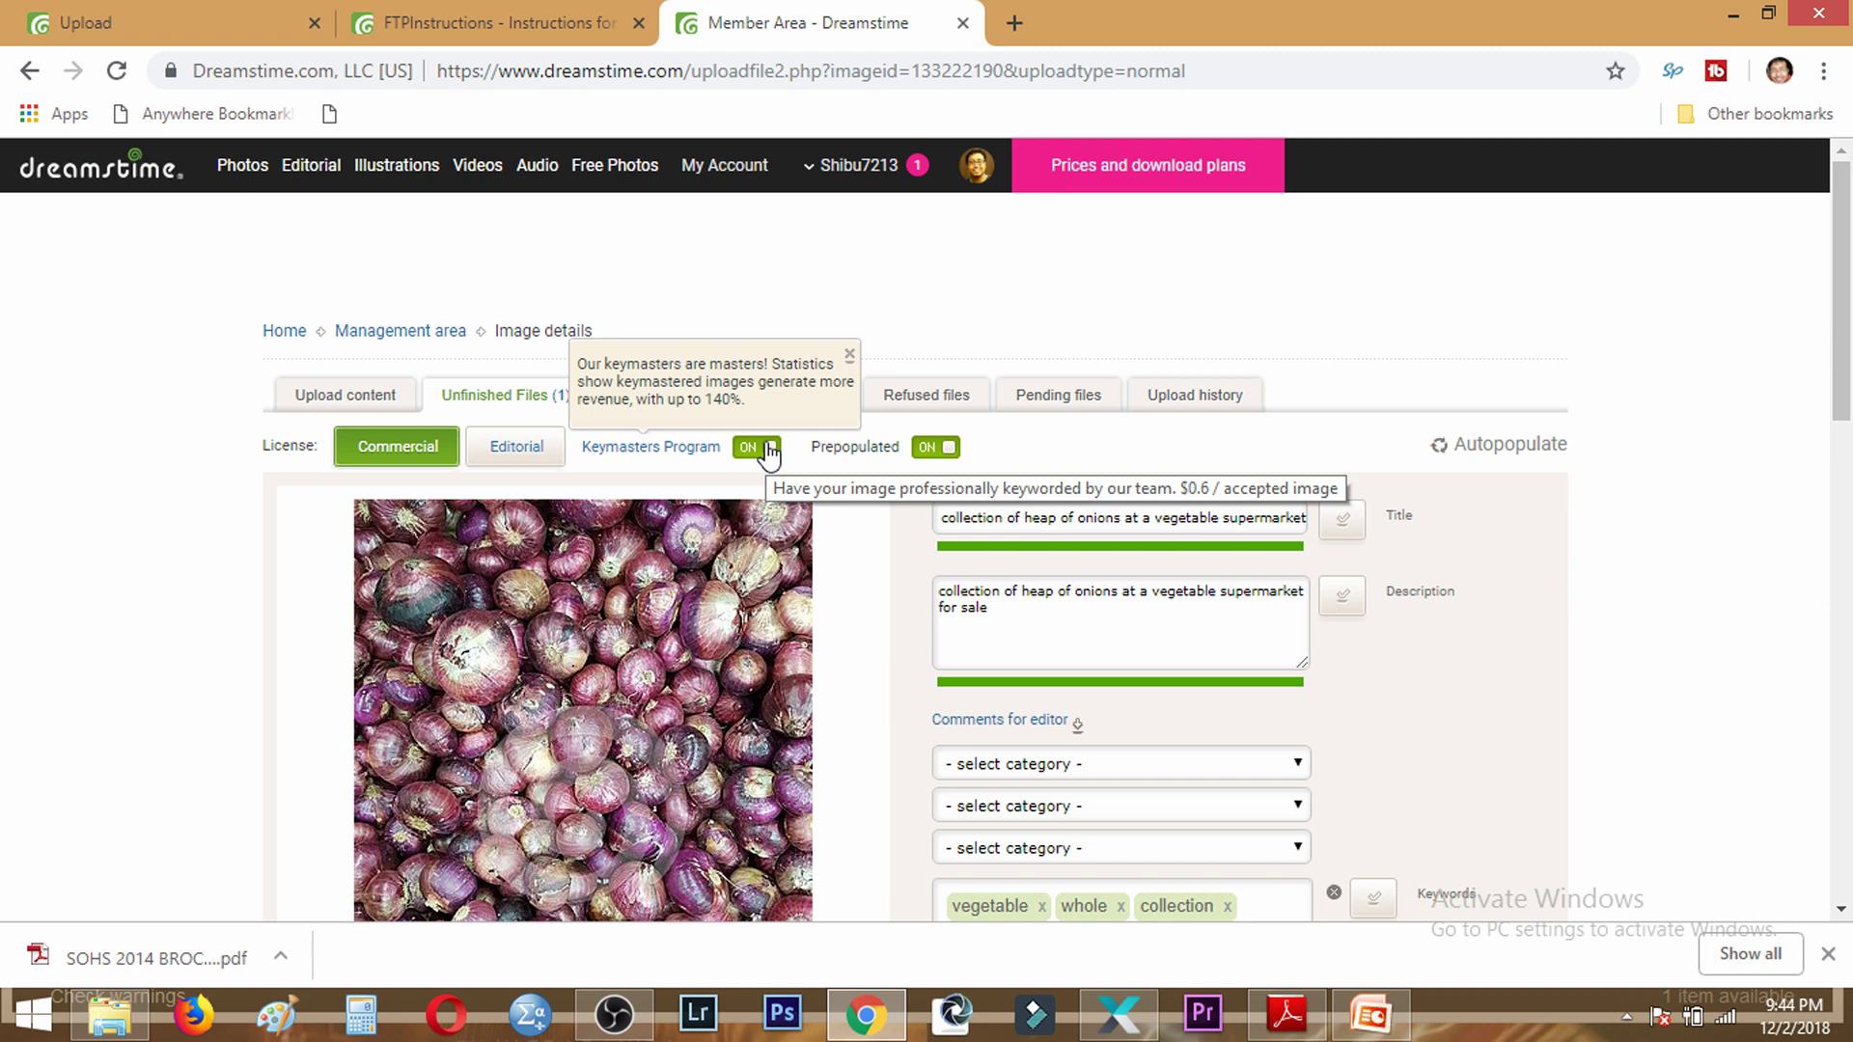
click(770, 449)
scroll(761, 709, down, 1)
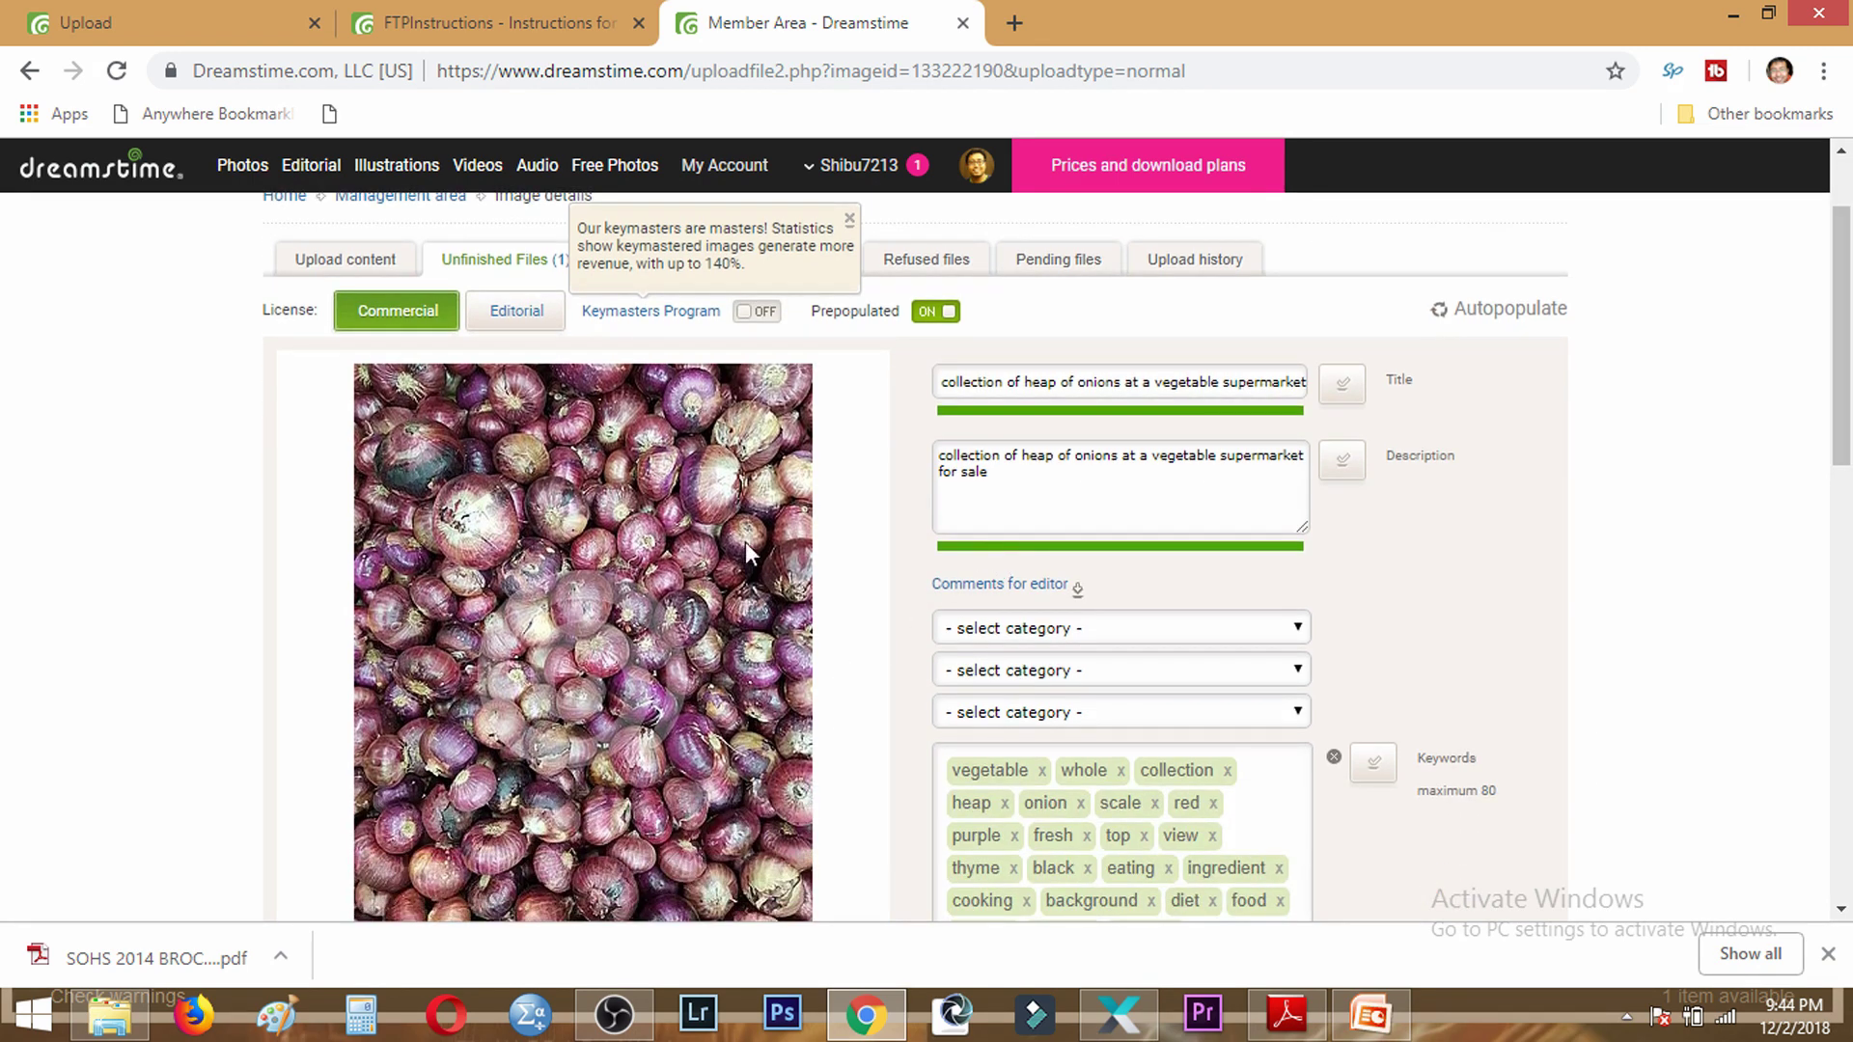
click(1044, 484)
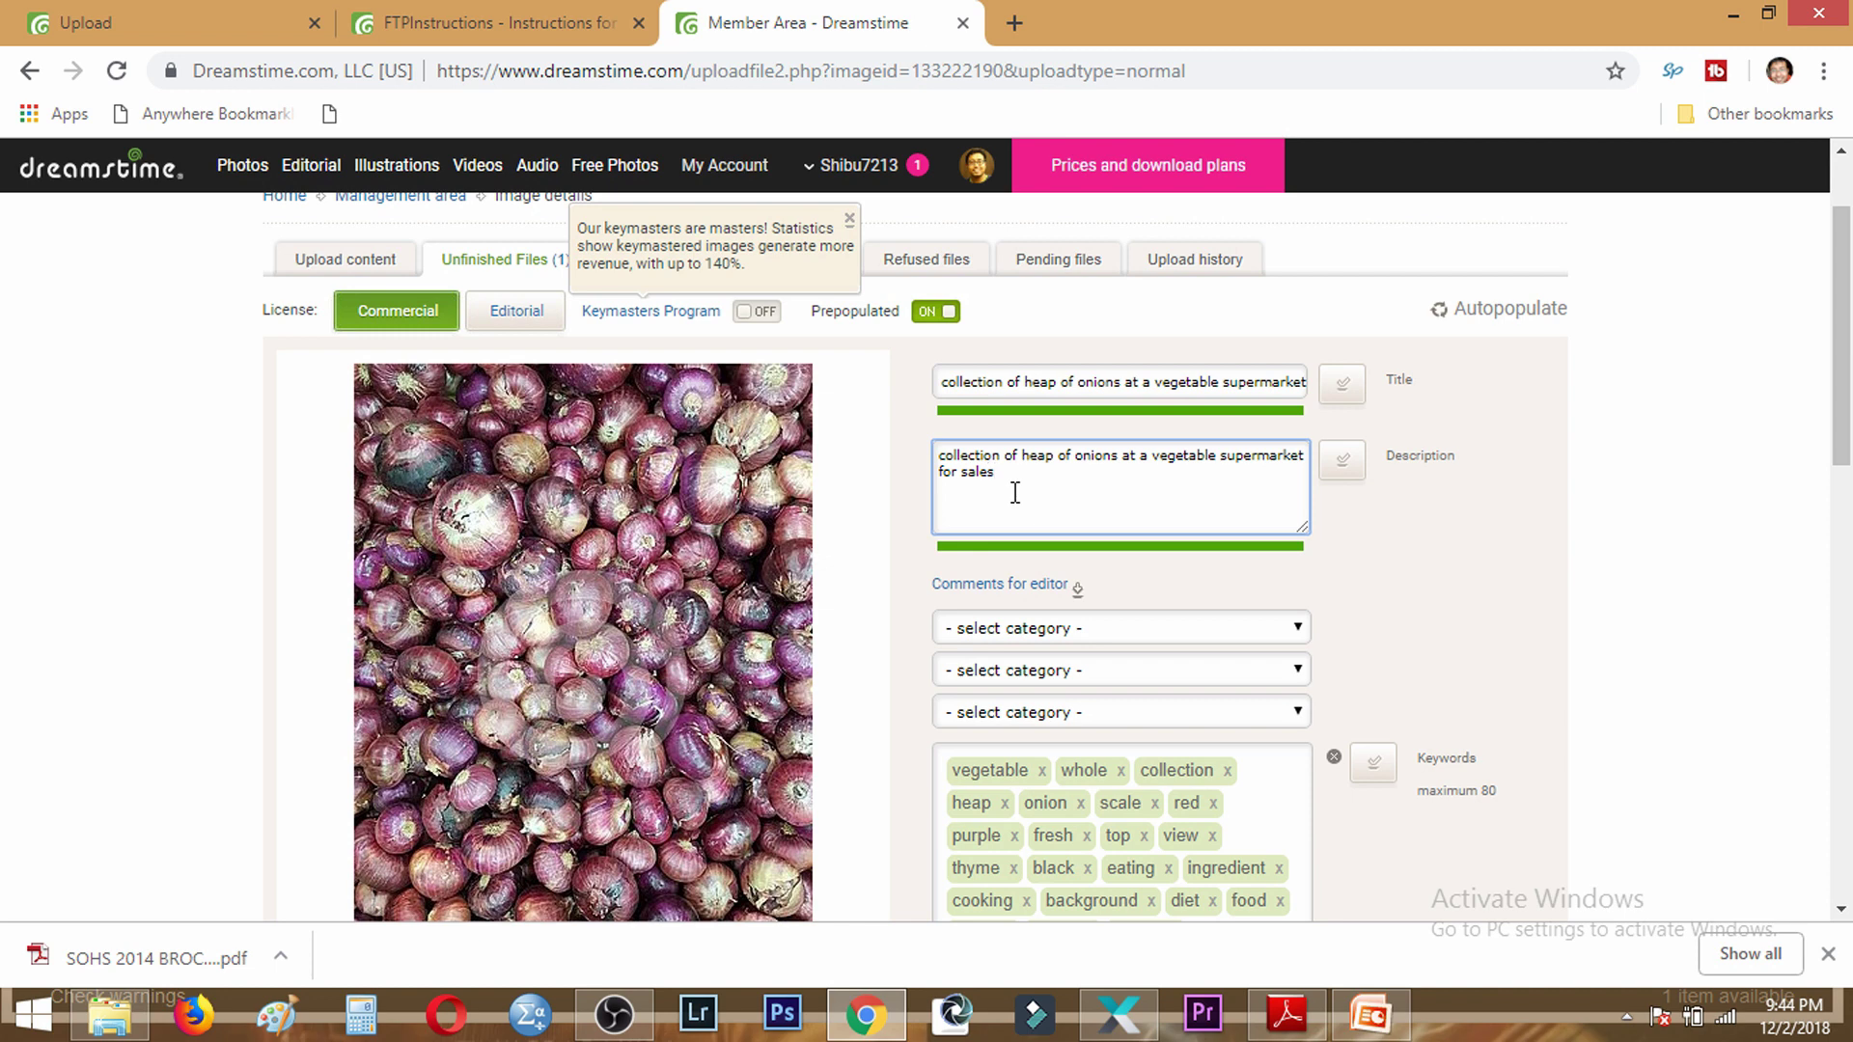
Step: Set the onion photo's first category to Nature > Food ingredients
scroll(658, 623, down, 2)
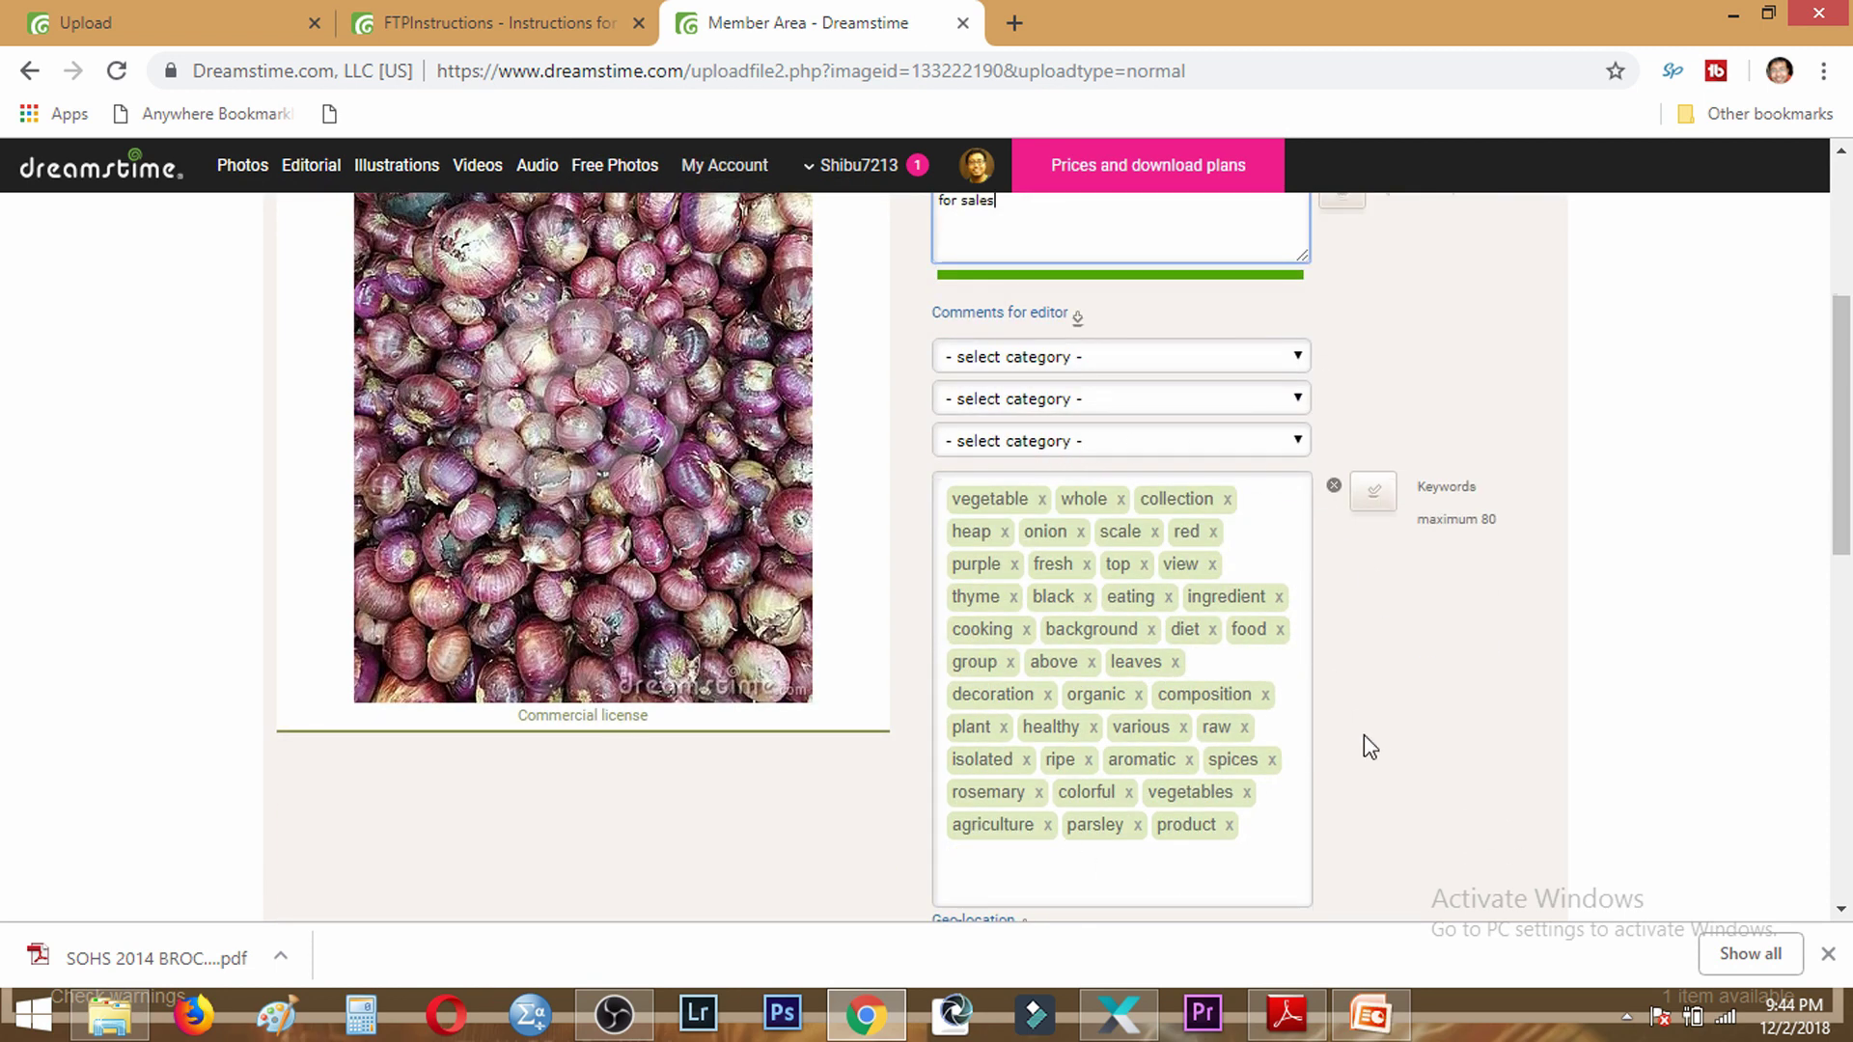
scroll(1370, 743, up, 3)
click(1078, 762)
scroll(1187, 574, down, 20)
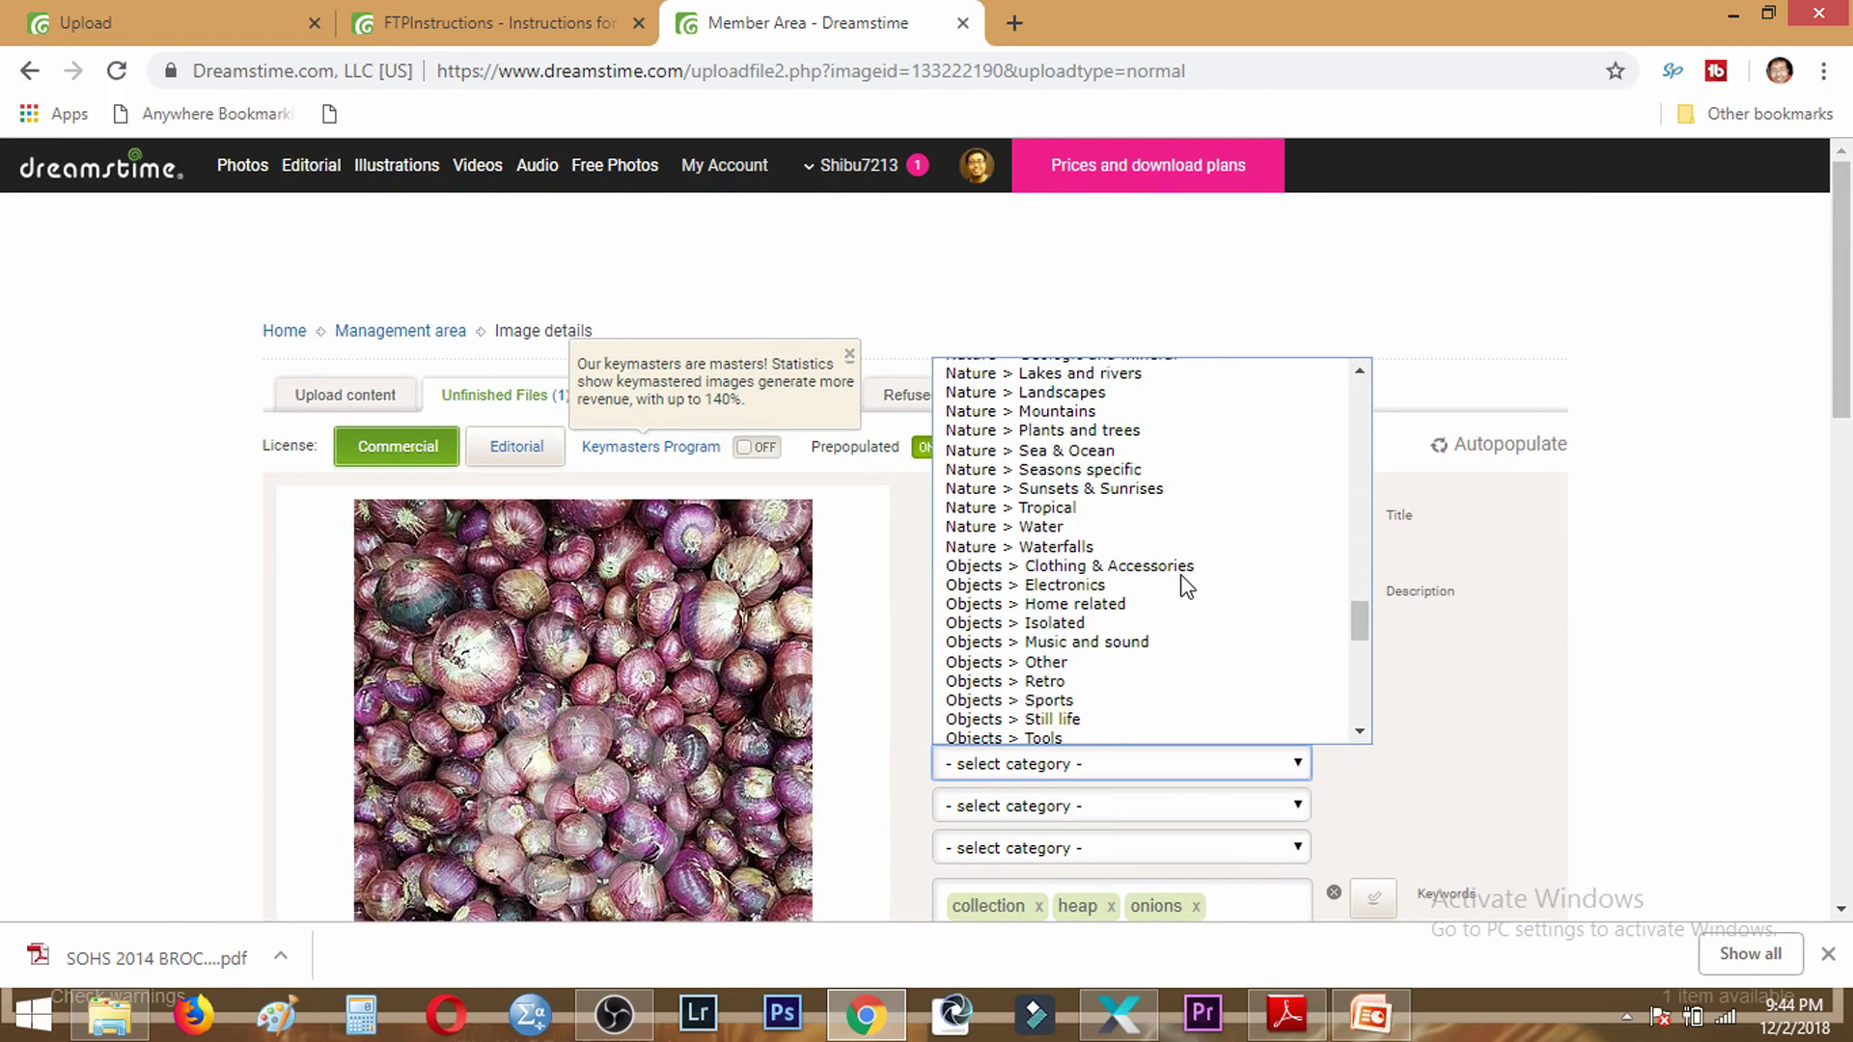
scroll(1178, 583, up, 5)
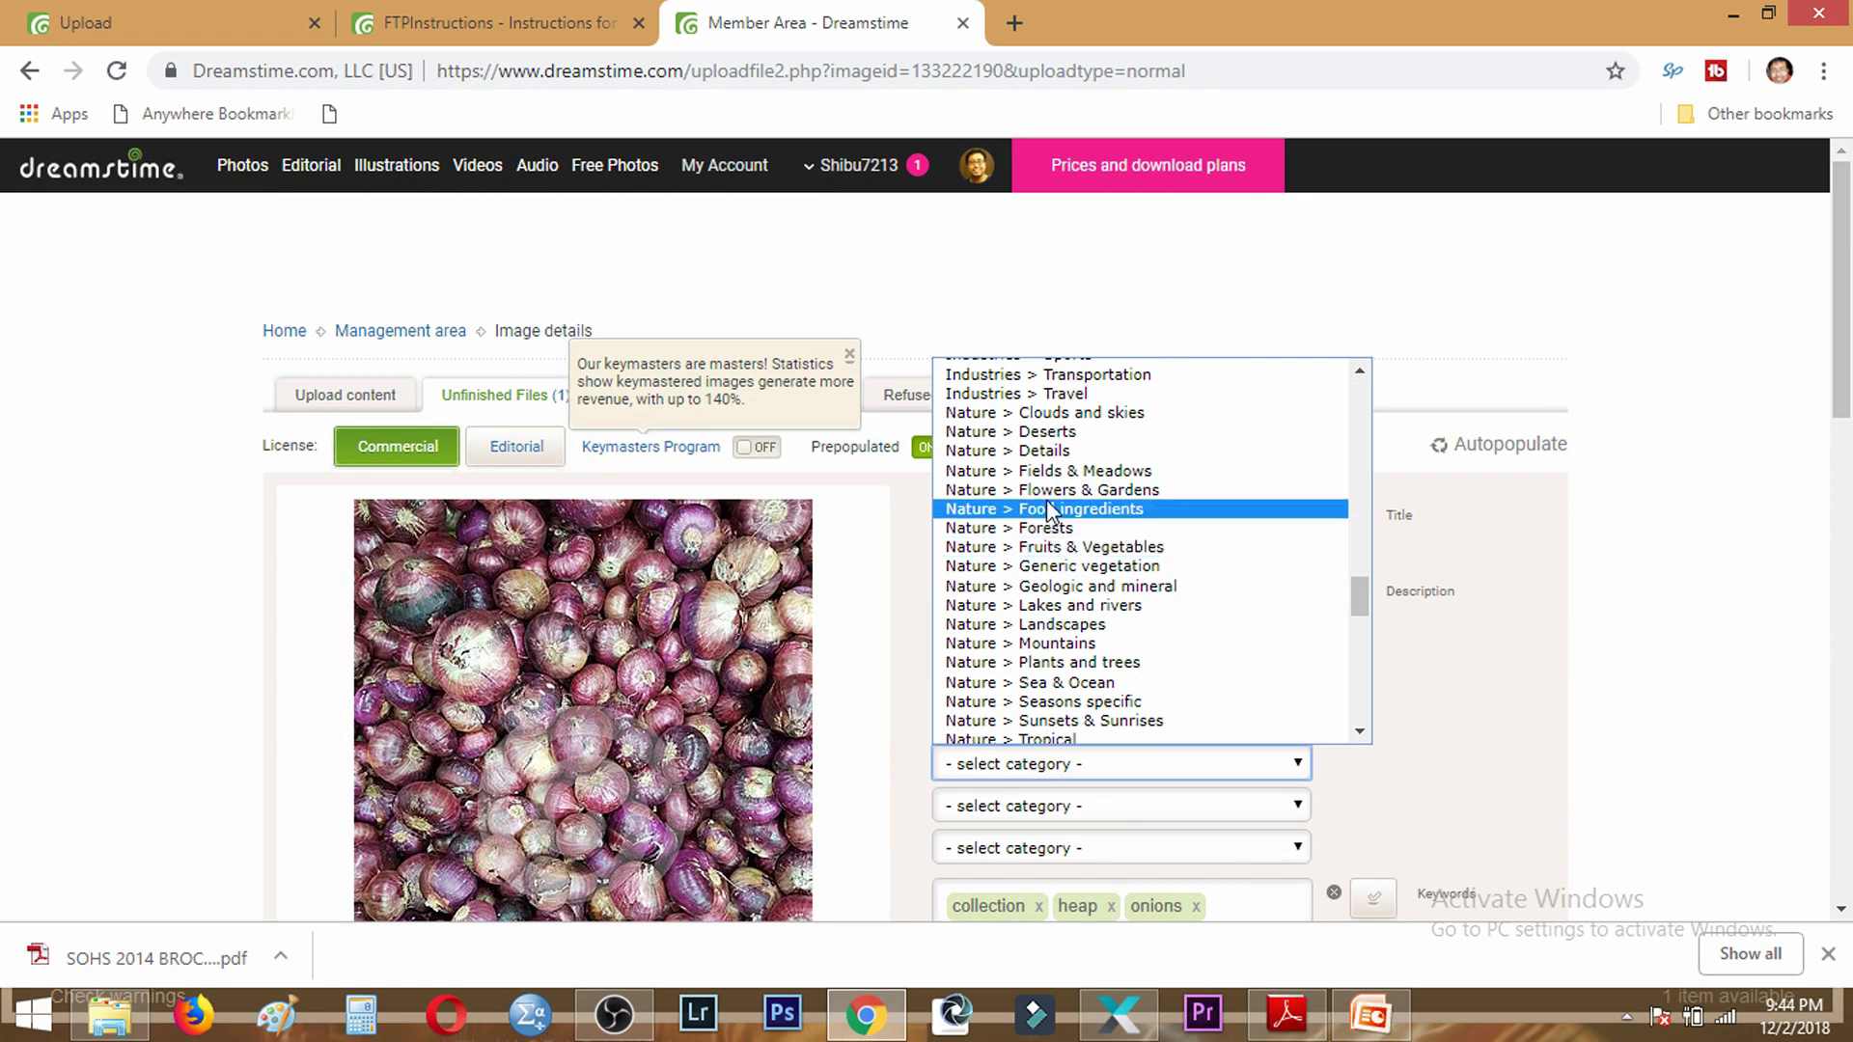
click(1107, 506)
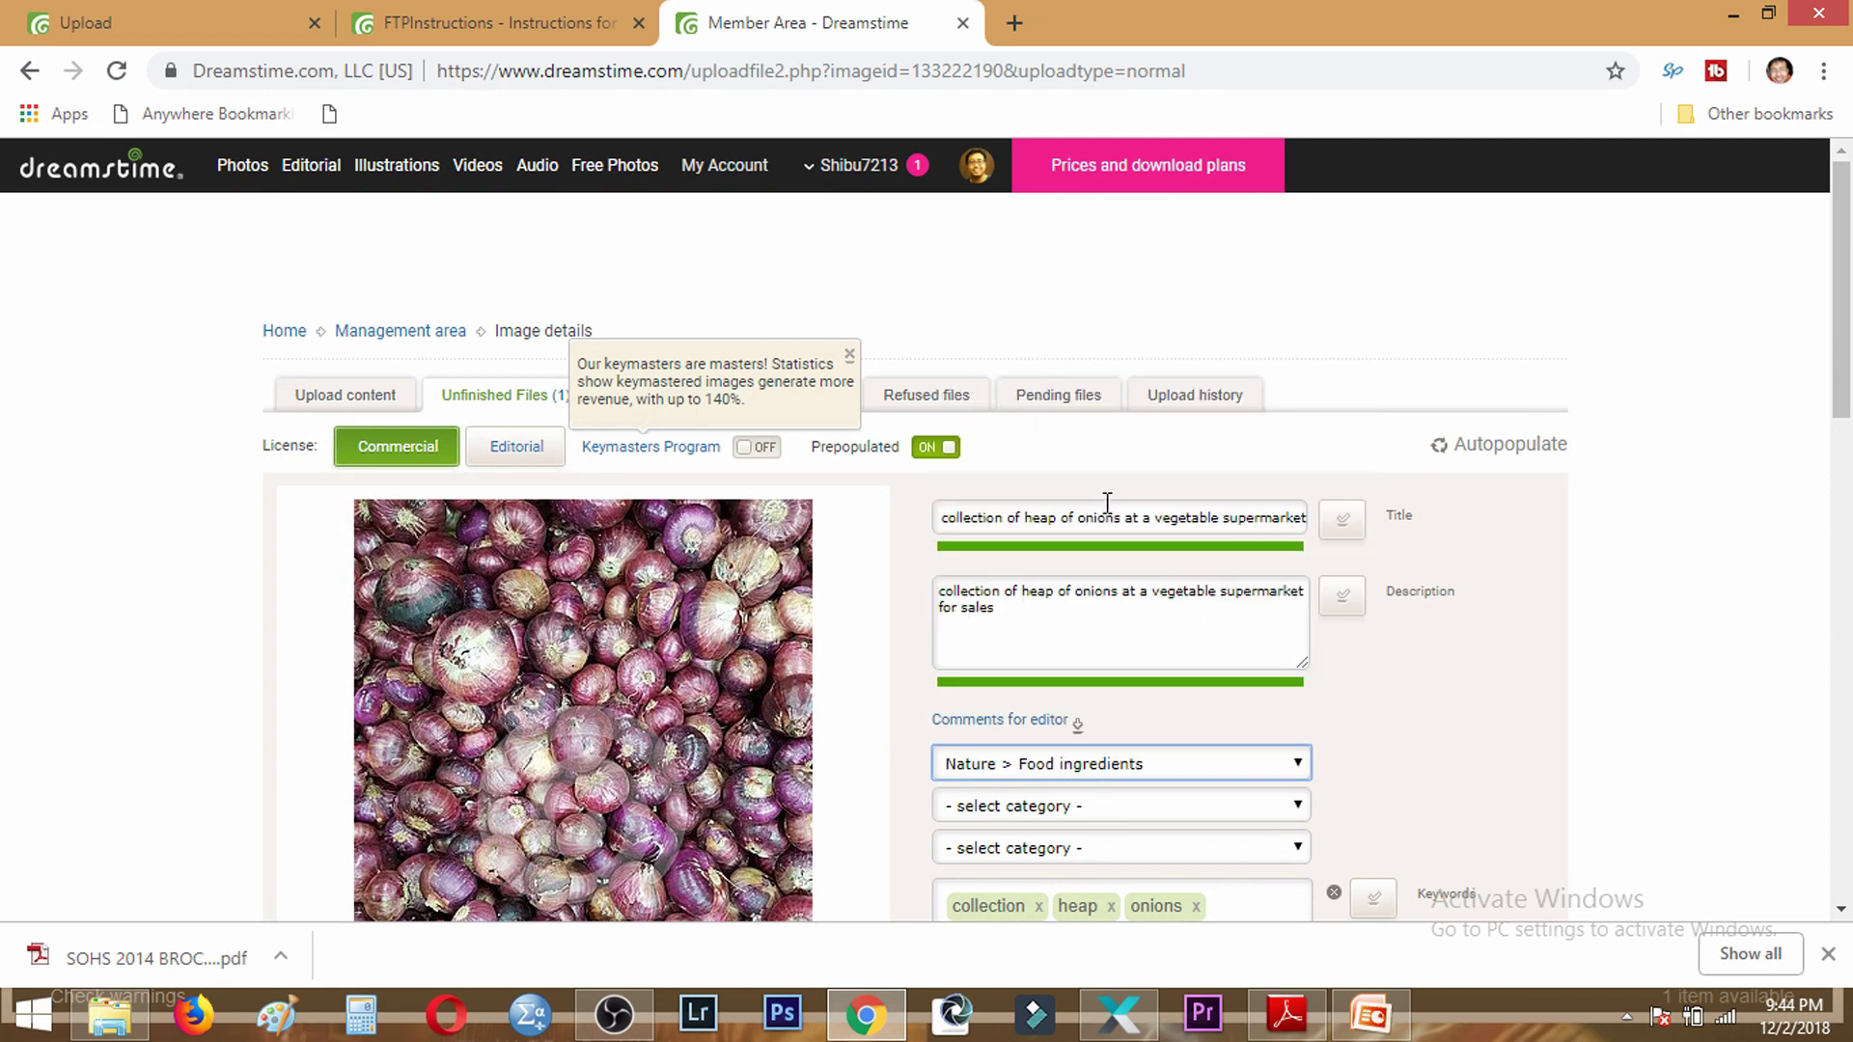
Step: Set the onion photo's second category to Industries > Food & Beverages
scroll(1133, 500, down, 4)
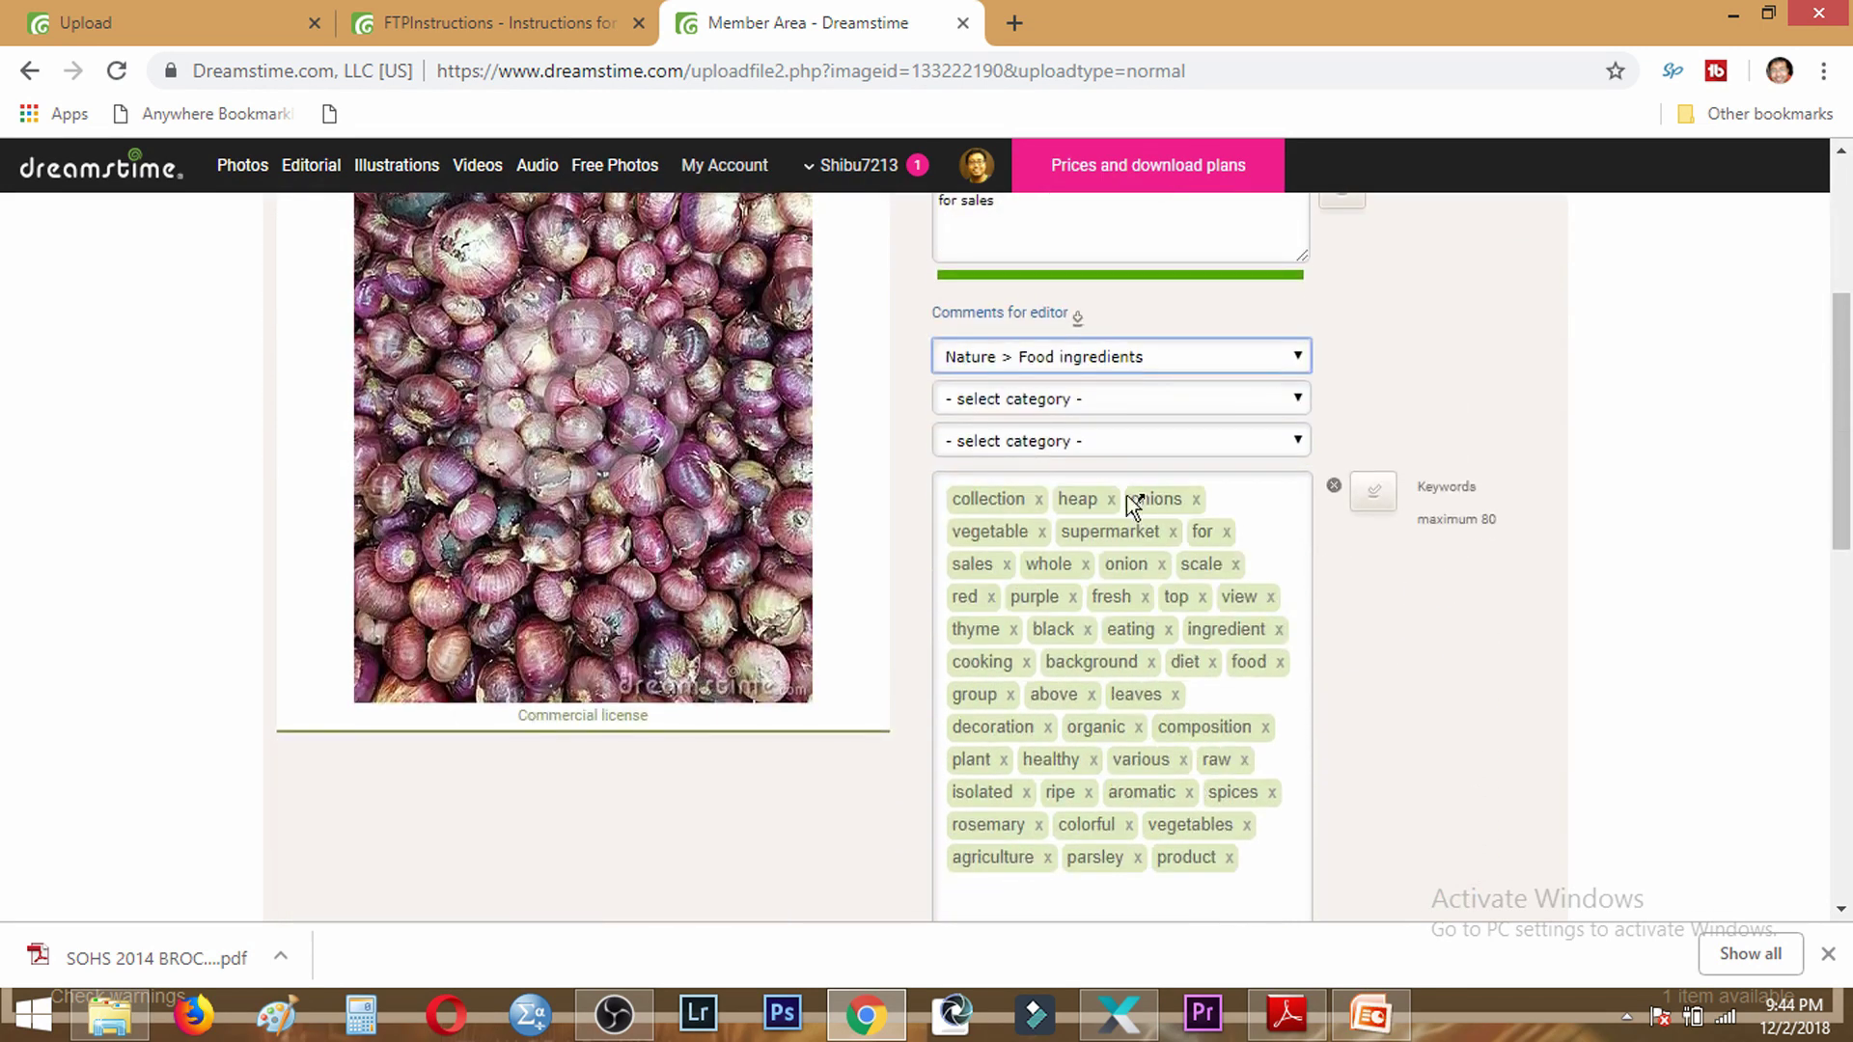
click(1091, 396)
scroll(1122, 529, down, 20)
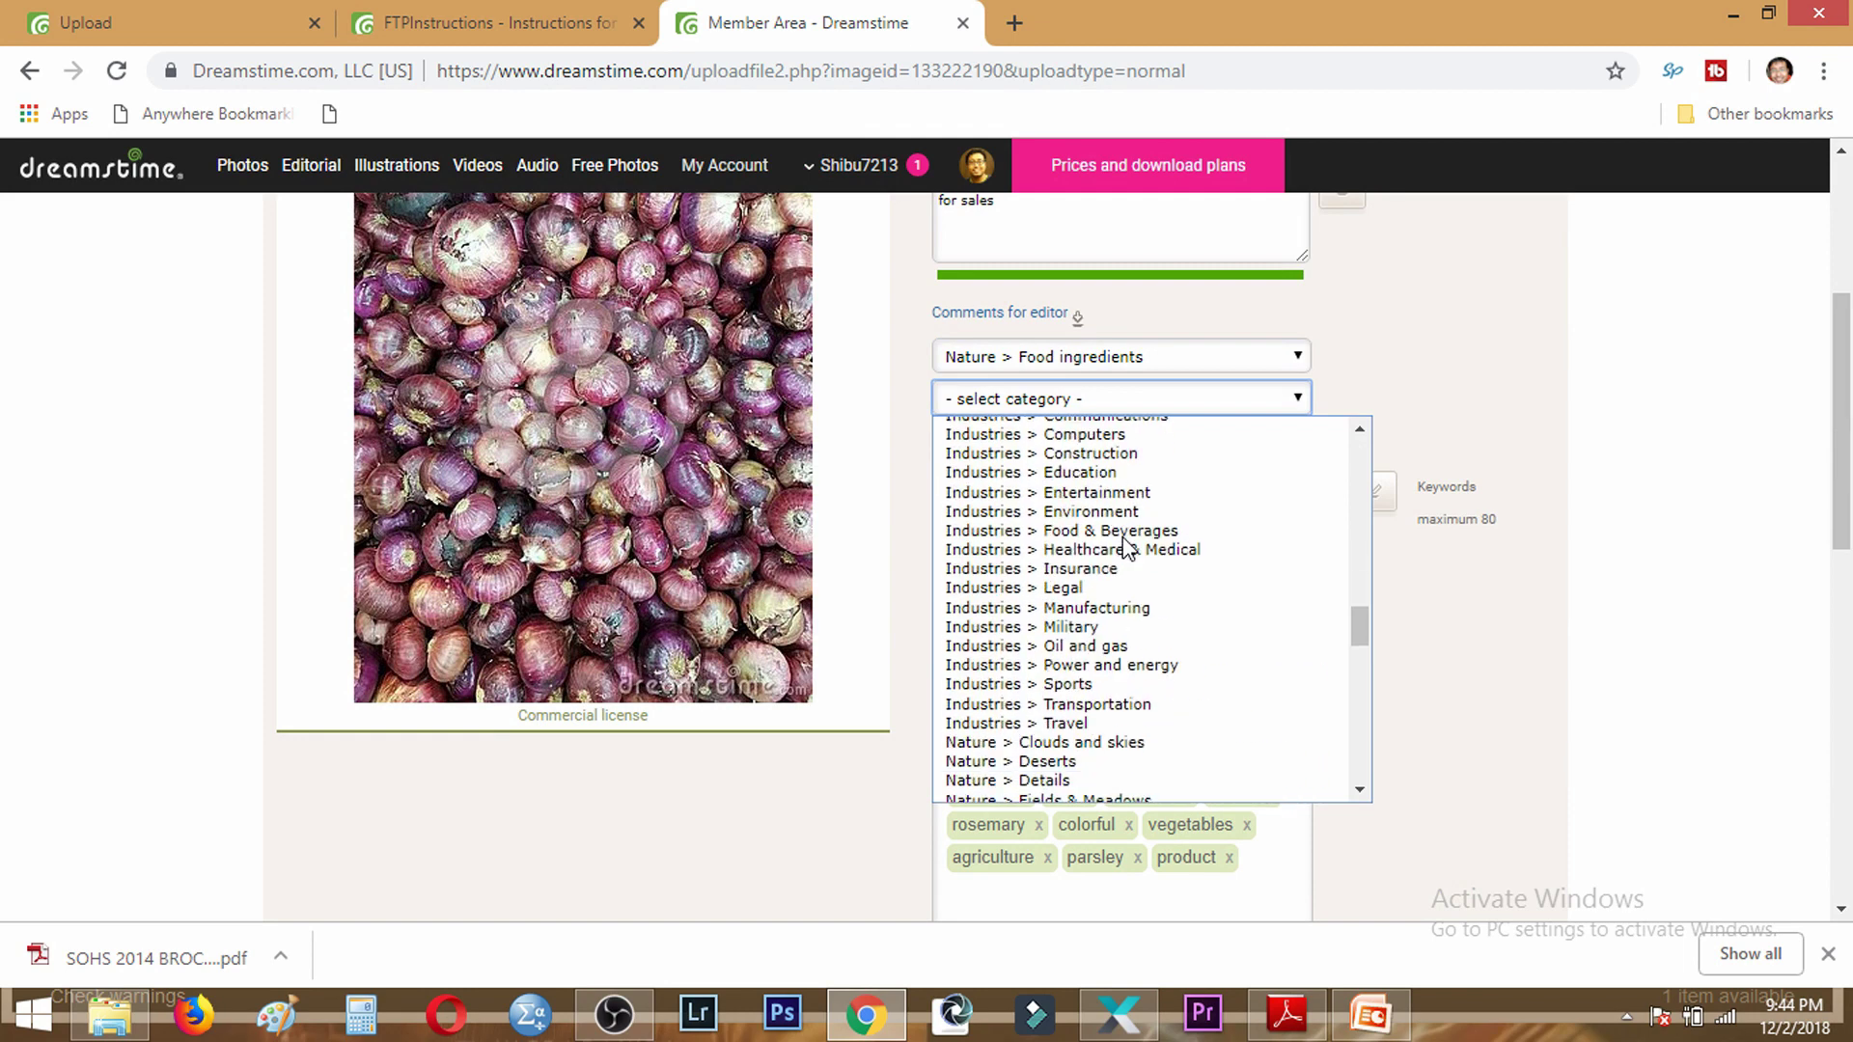
click(1123, 533)
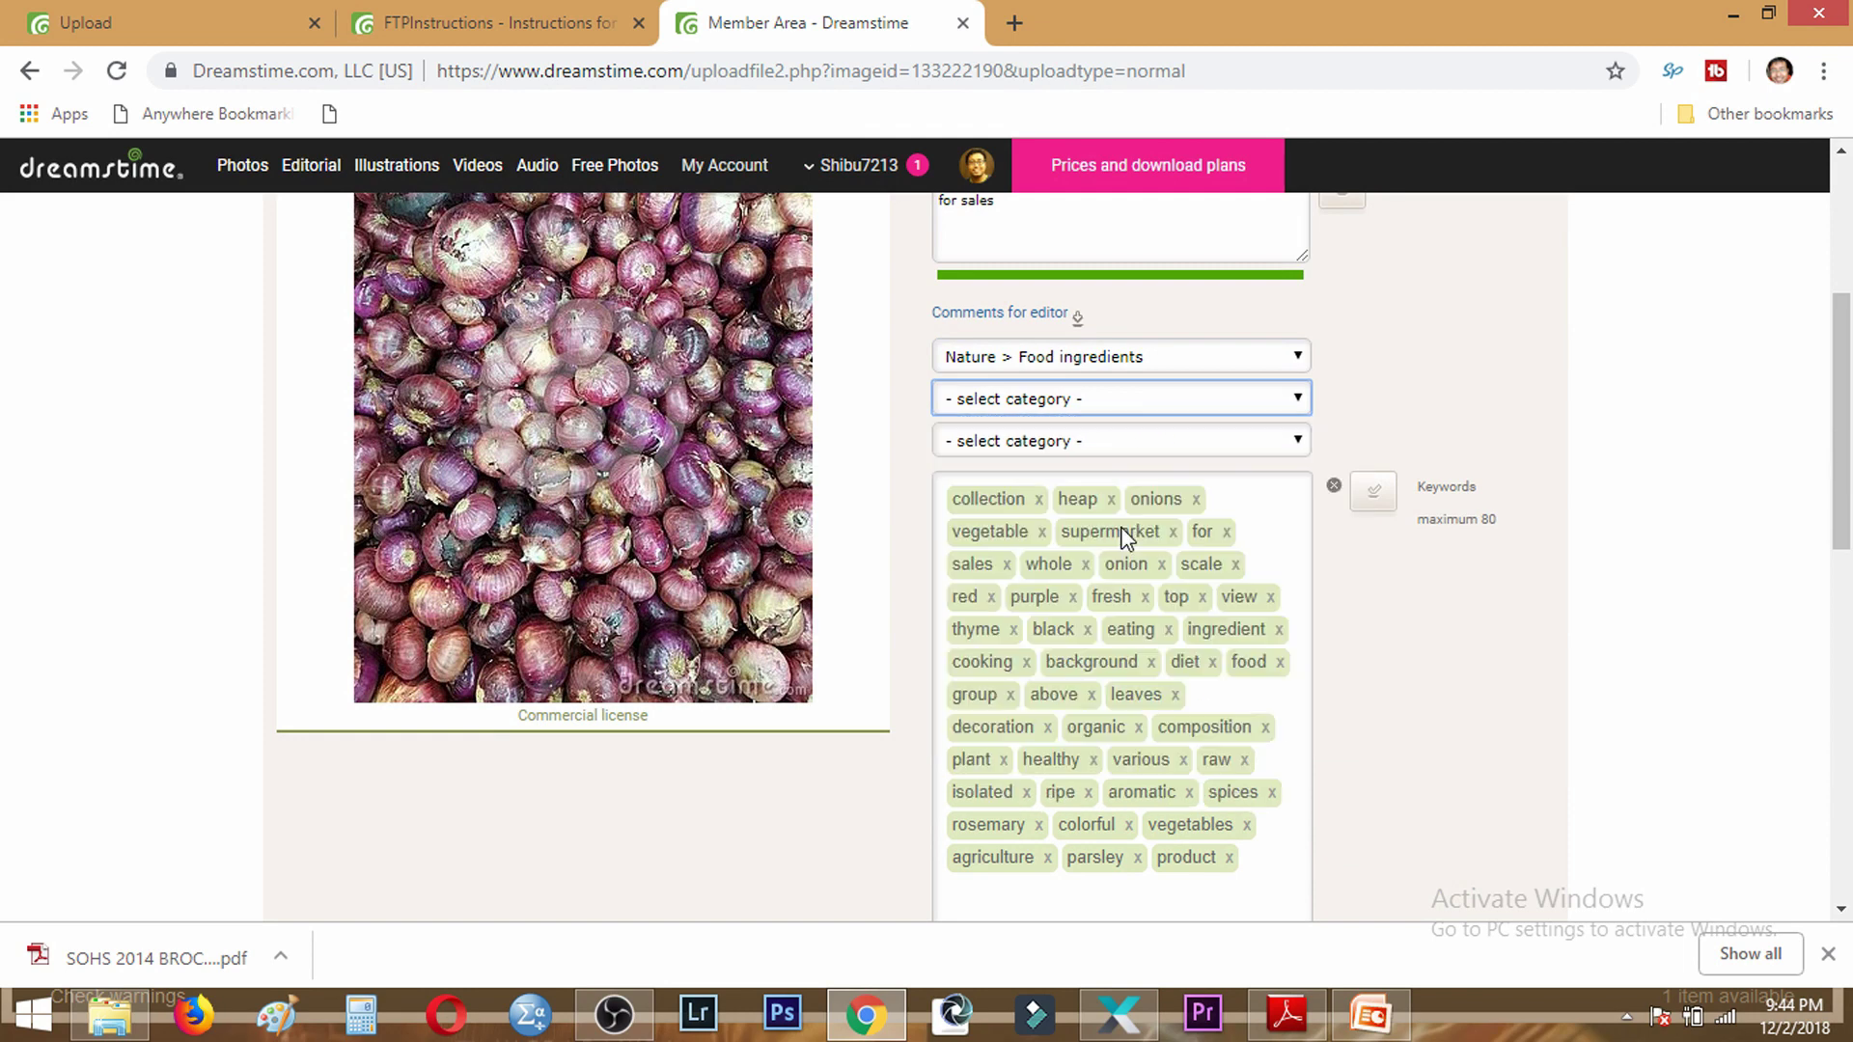
Step: Set the onion photo's third category to Objects > Home related
click(1133, 446)
scroll(1139, 541, down, 18)
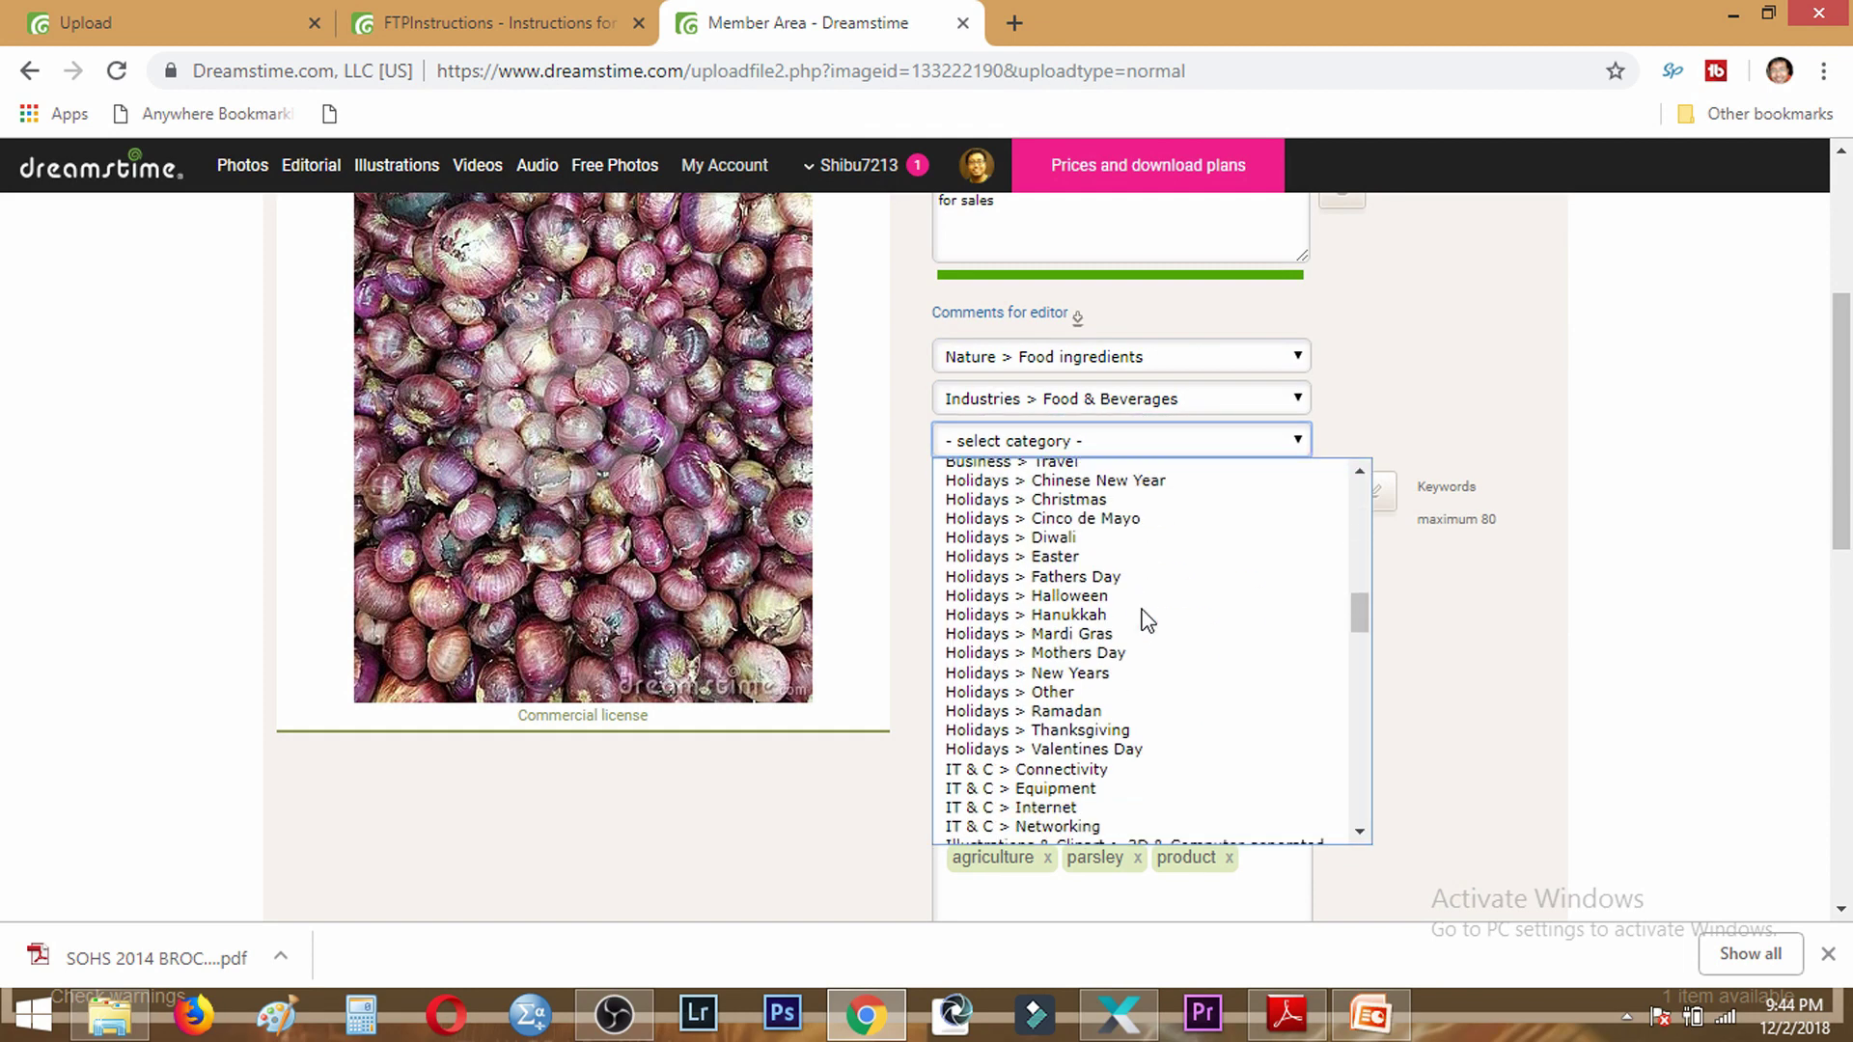
scroll(1145, 618, down, 9)
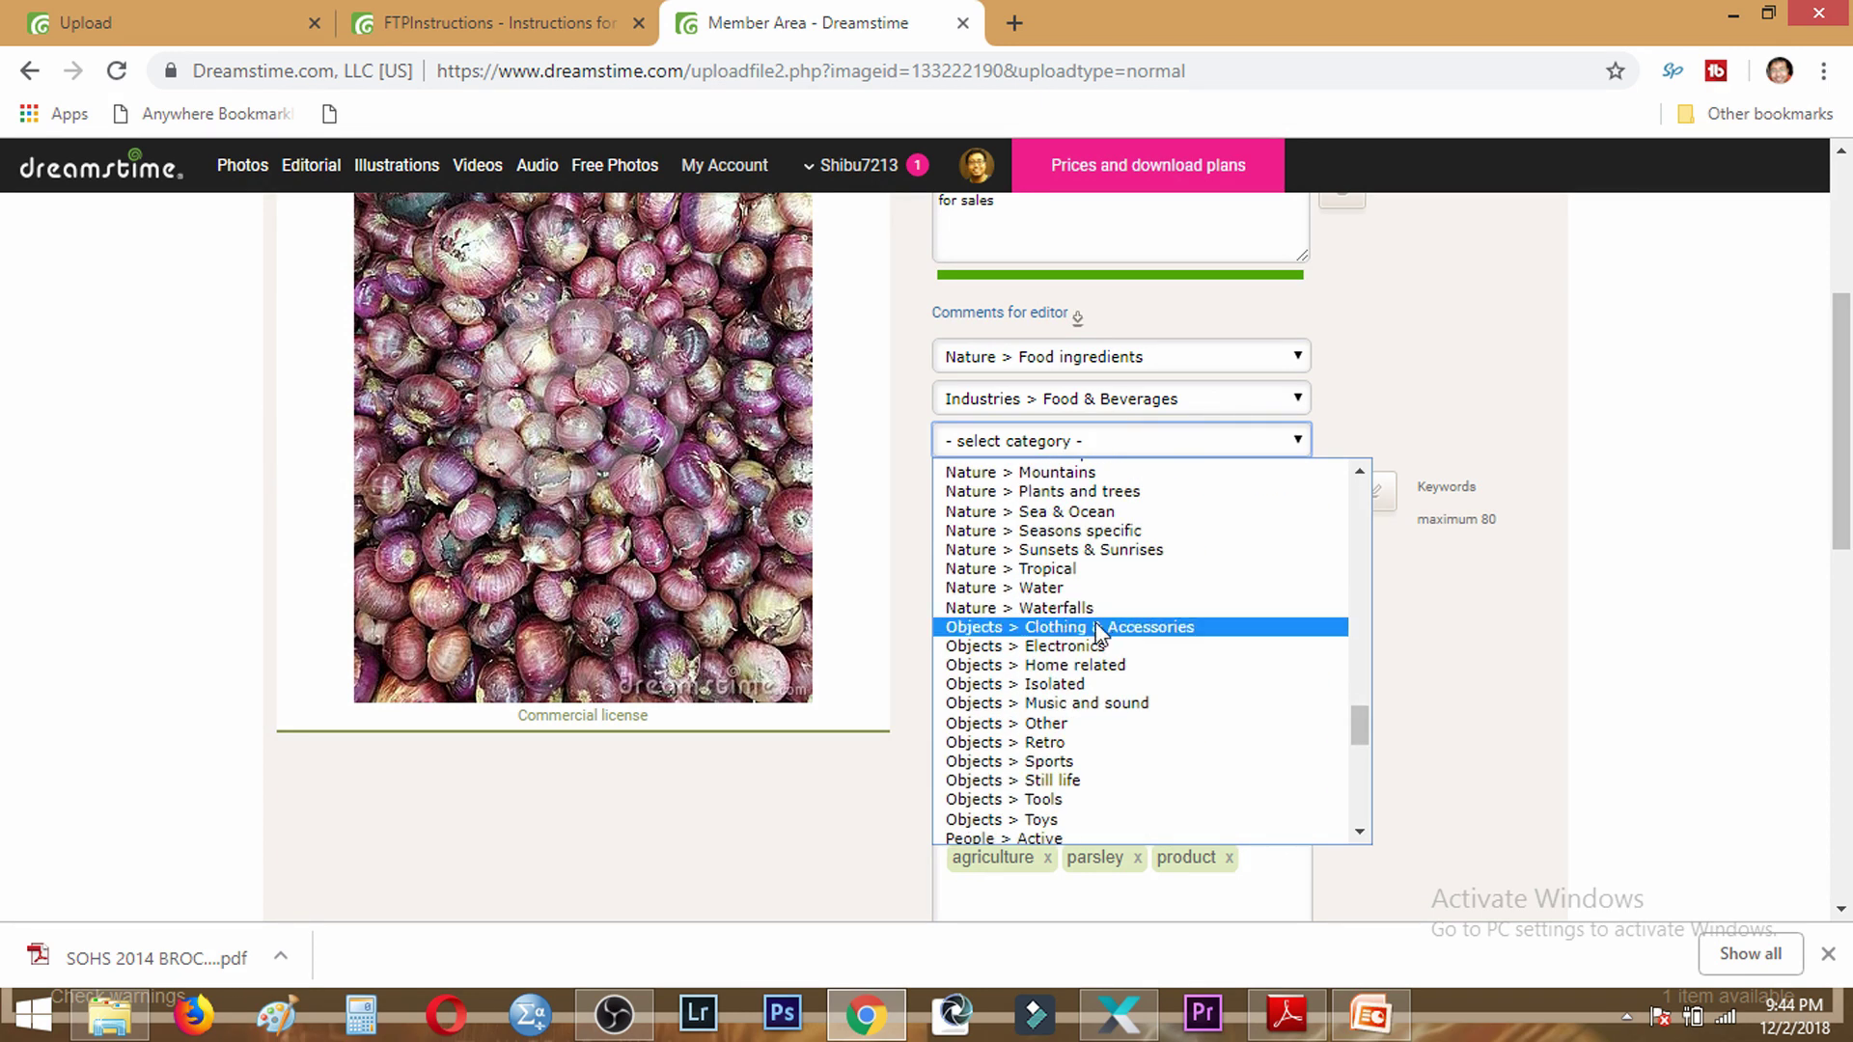
click(1103, 665)
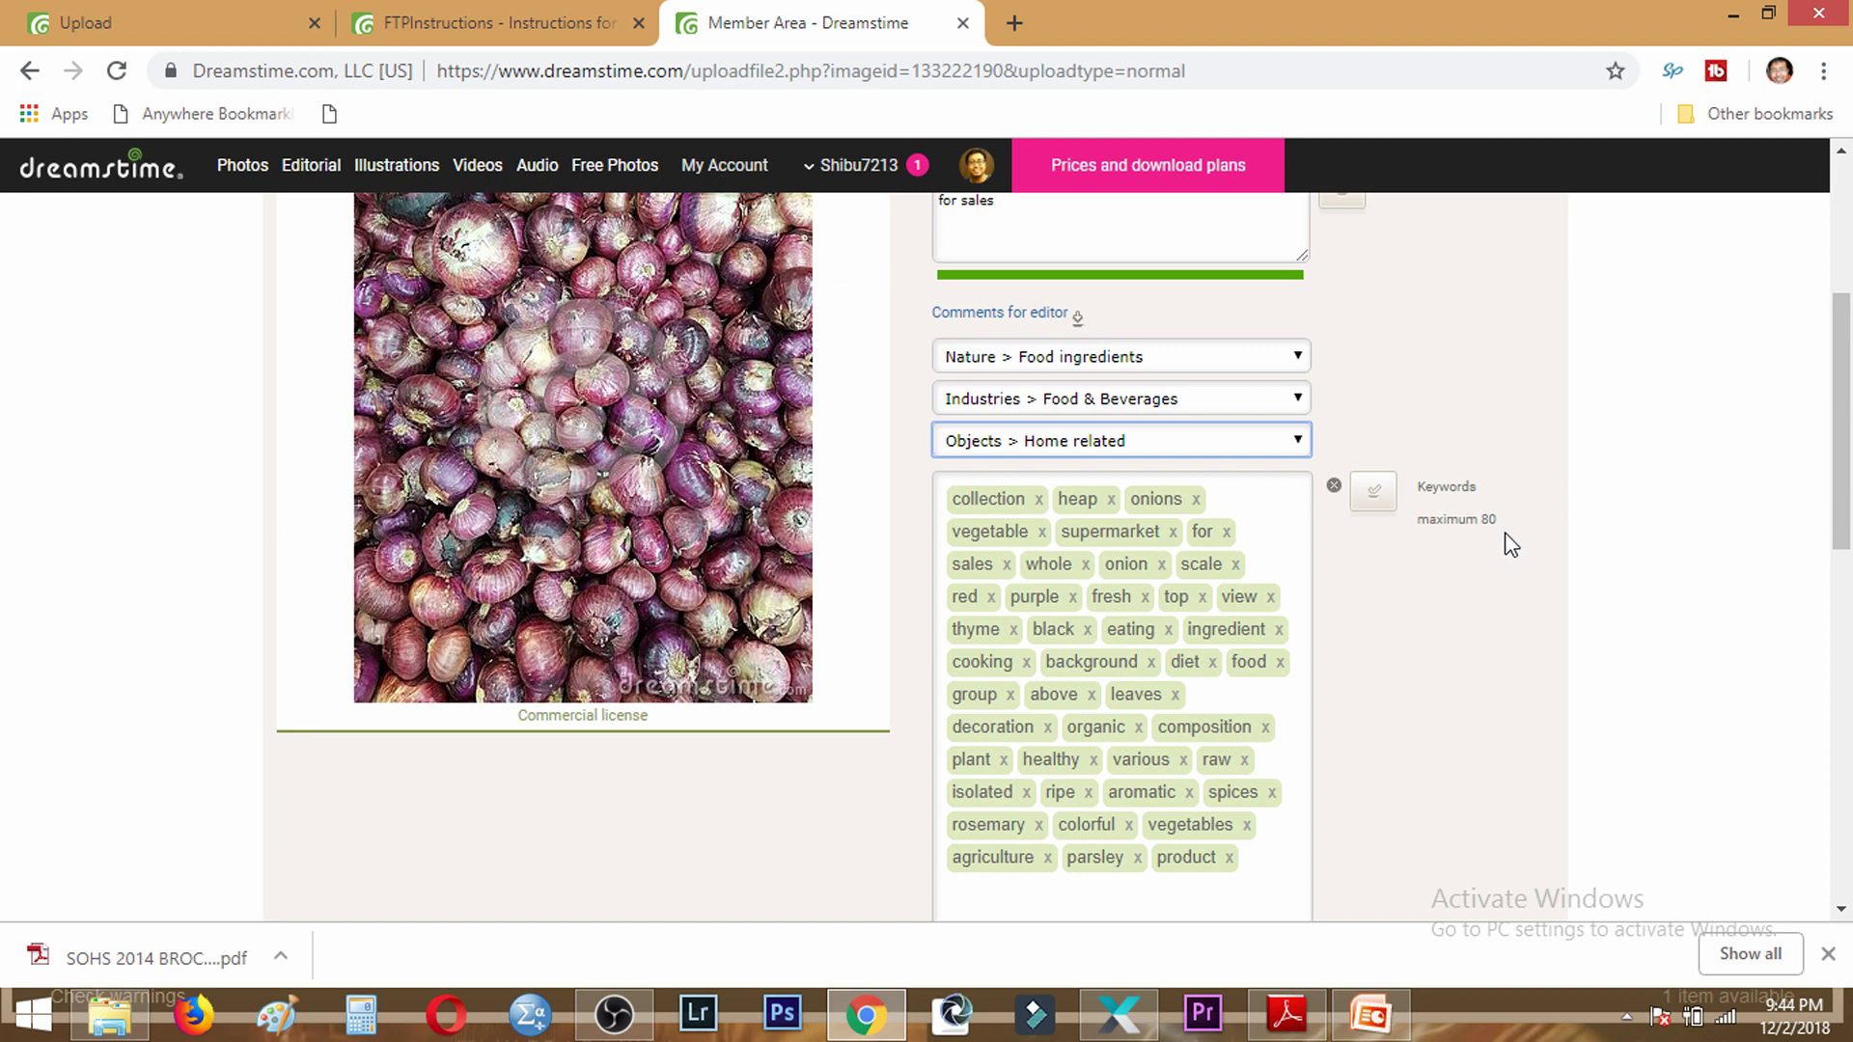
Step: Check the completed title, description, categories and keywords, and submit the onion photo for review
scroll(1510, 545, up, 4)
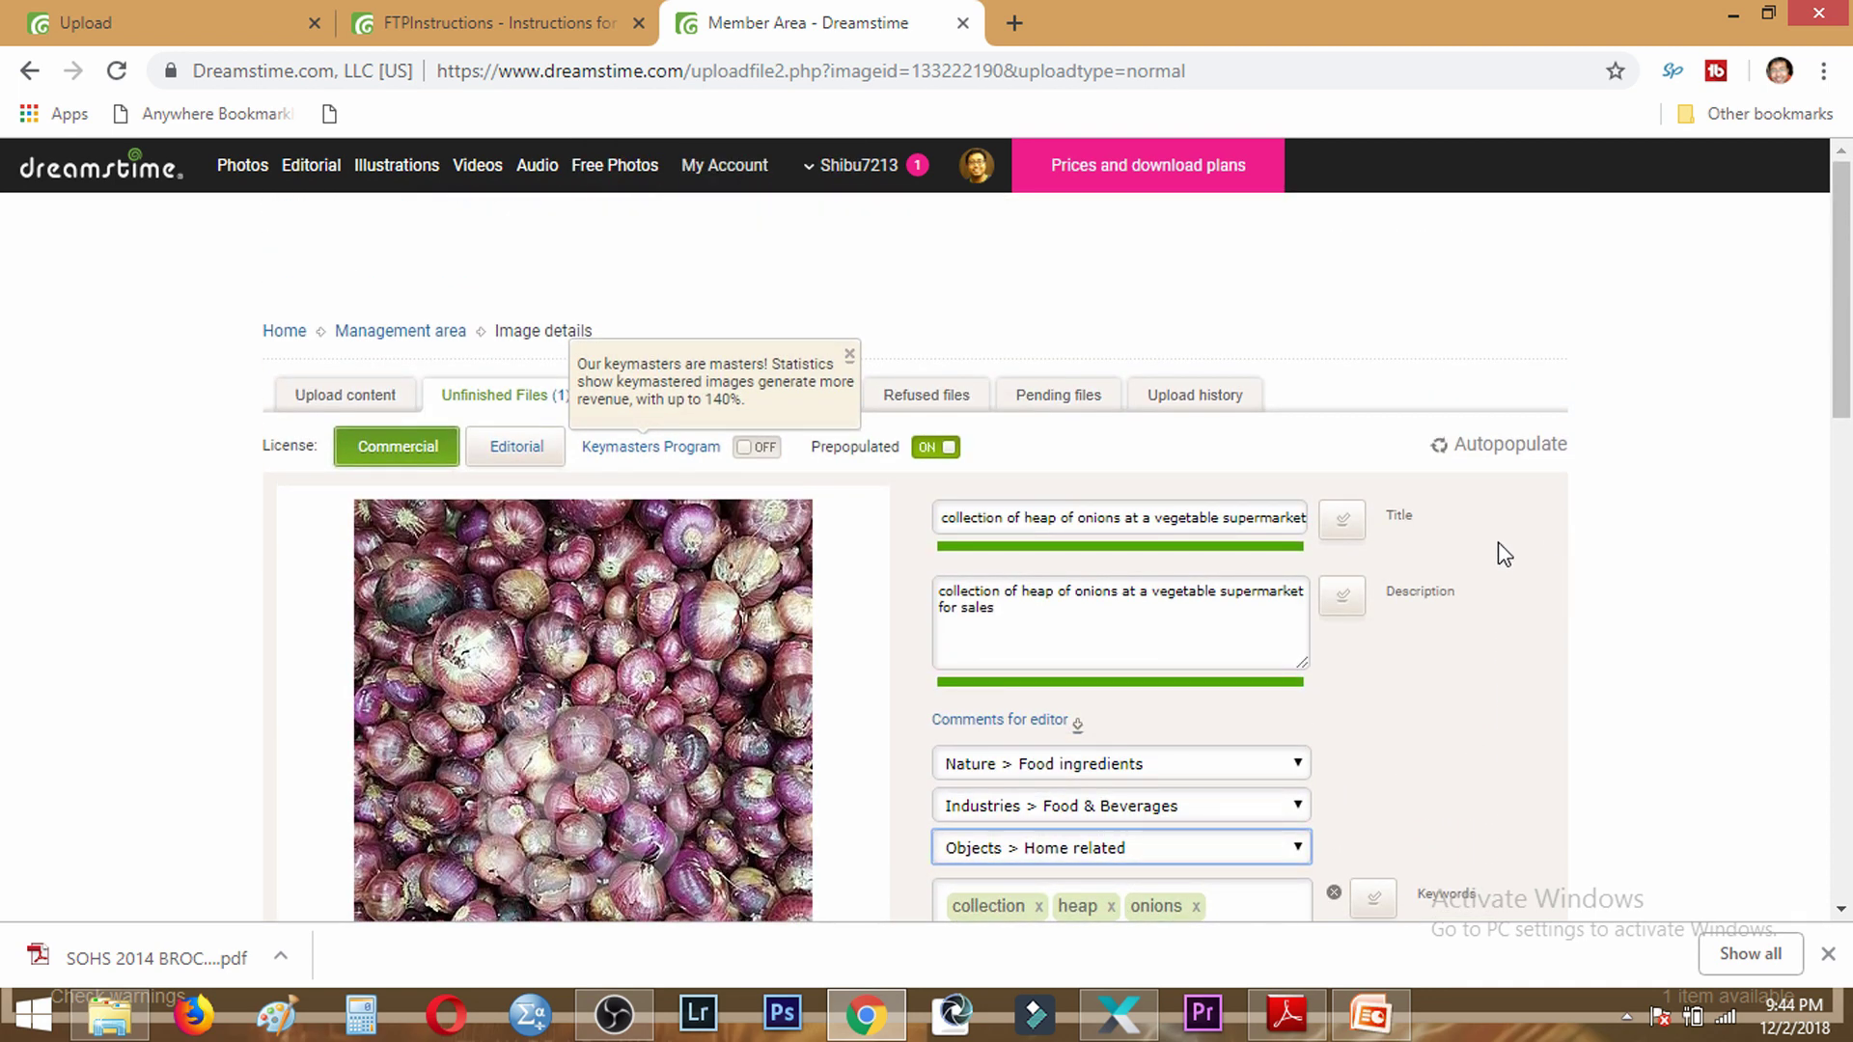
scroll(1505, 555, down, 4)
scroll(1505, 555, up, 3)
scroll(1499, 544, up, 1)
scroll(1489, 525, down, 10)
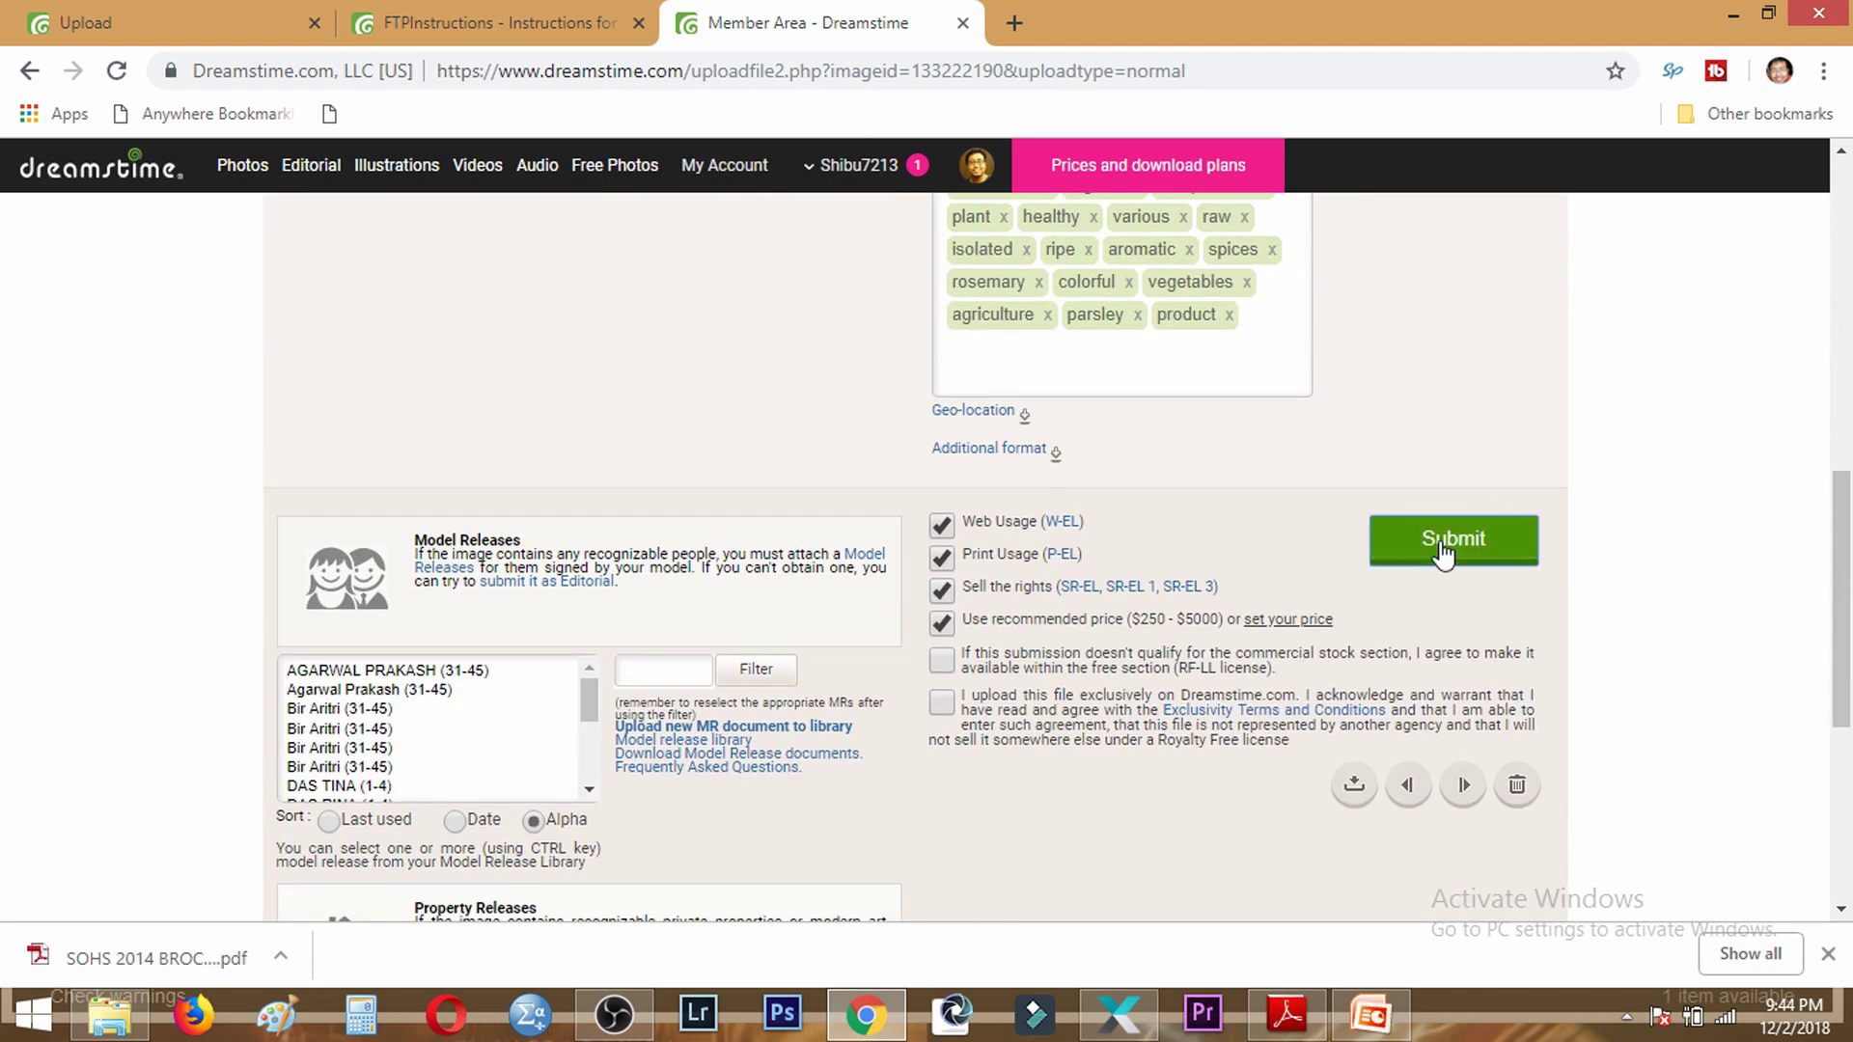
click(1443, 553)
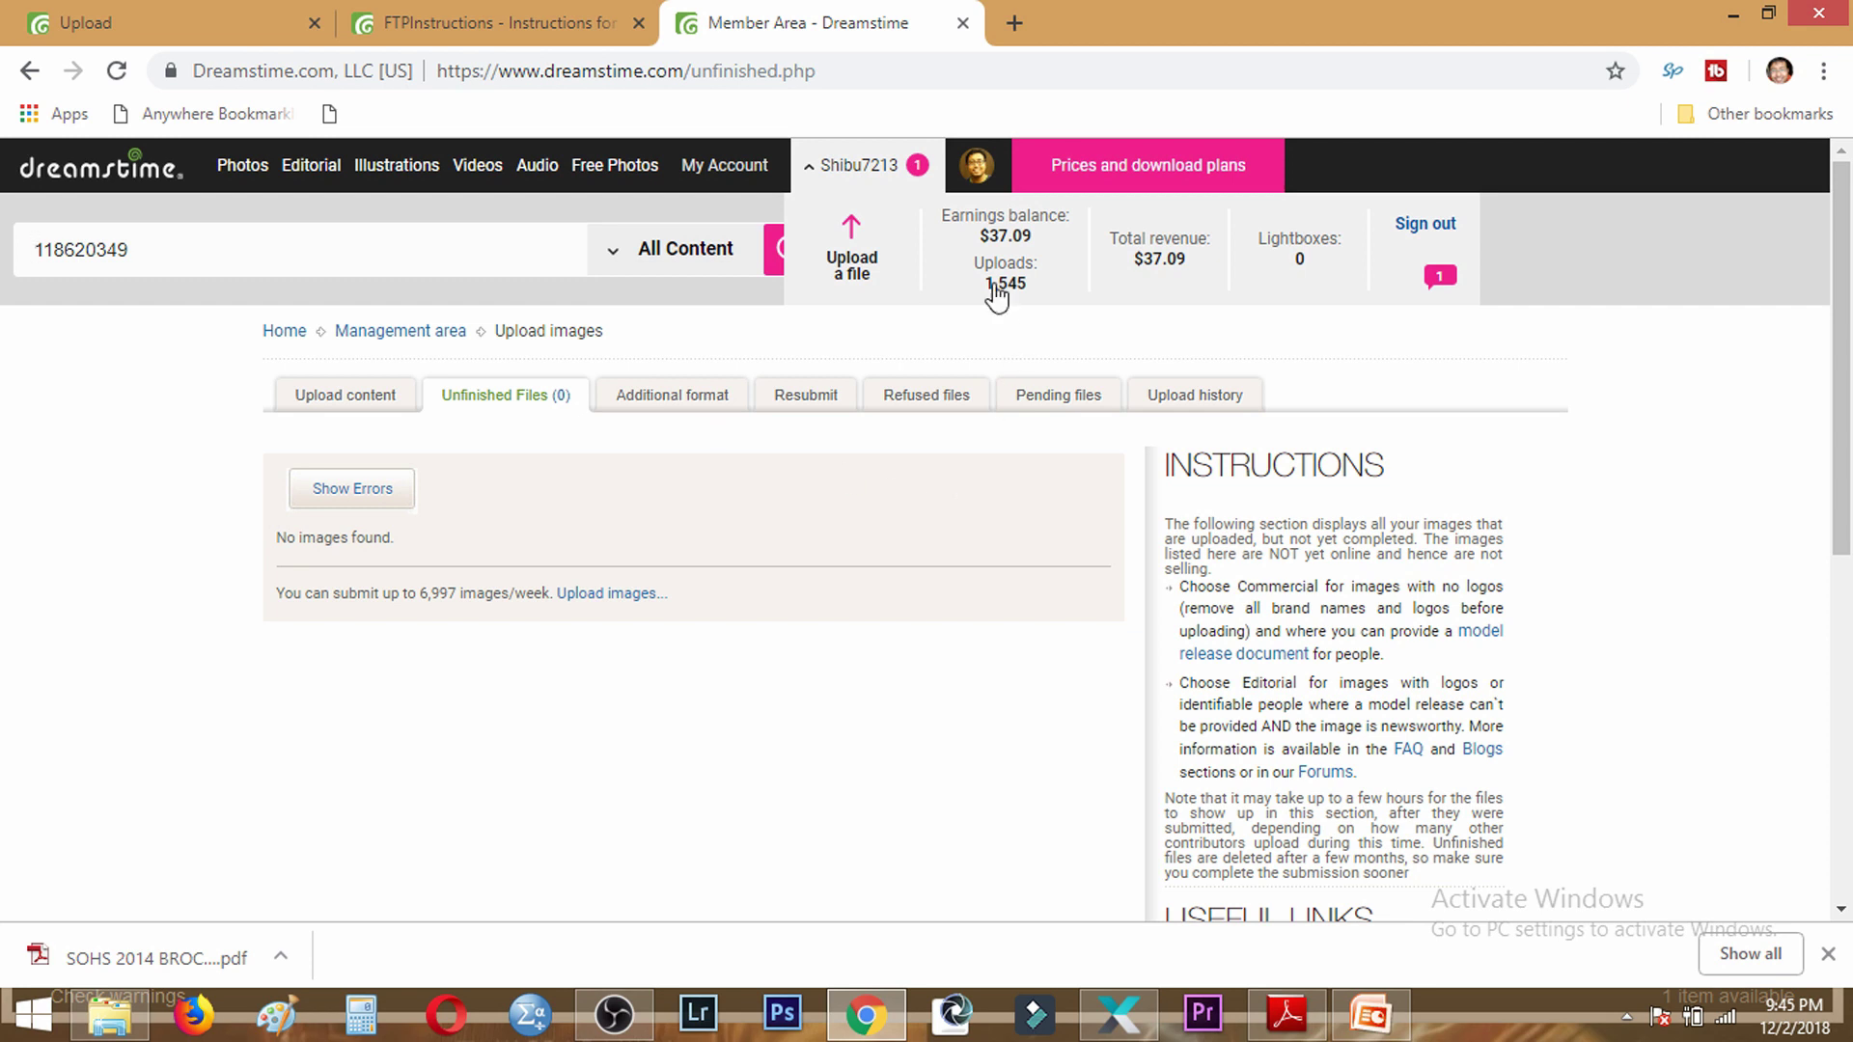
Step: Examine the refused files and read the refusal reasons given for the mushroom and chef cooking photos
click(913, 404)
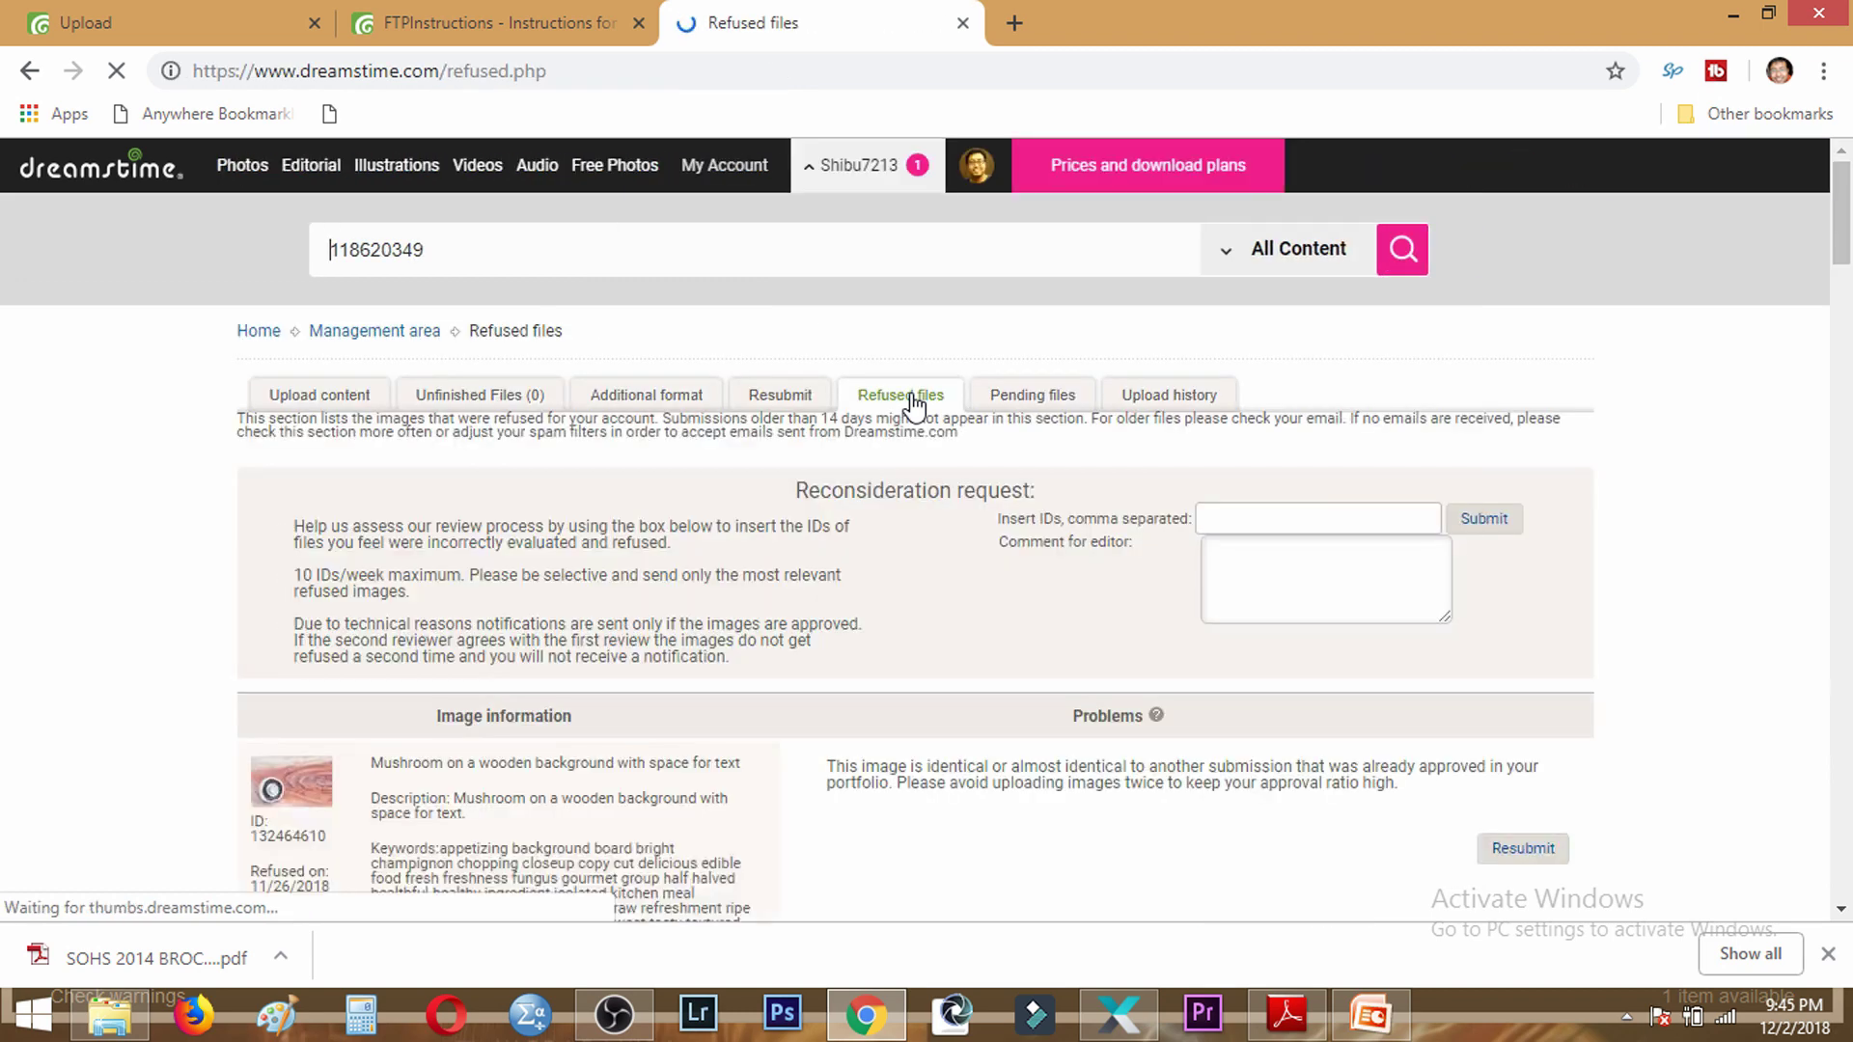
scroll(1023, 550, down, 4)
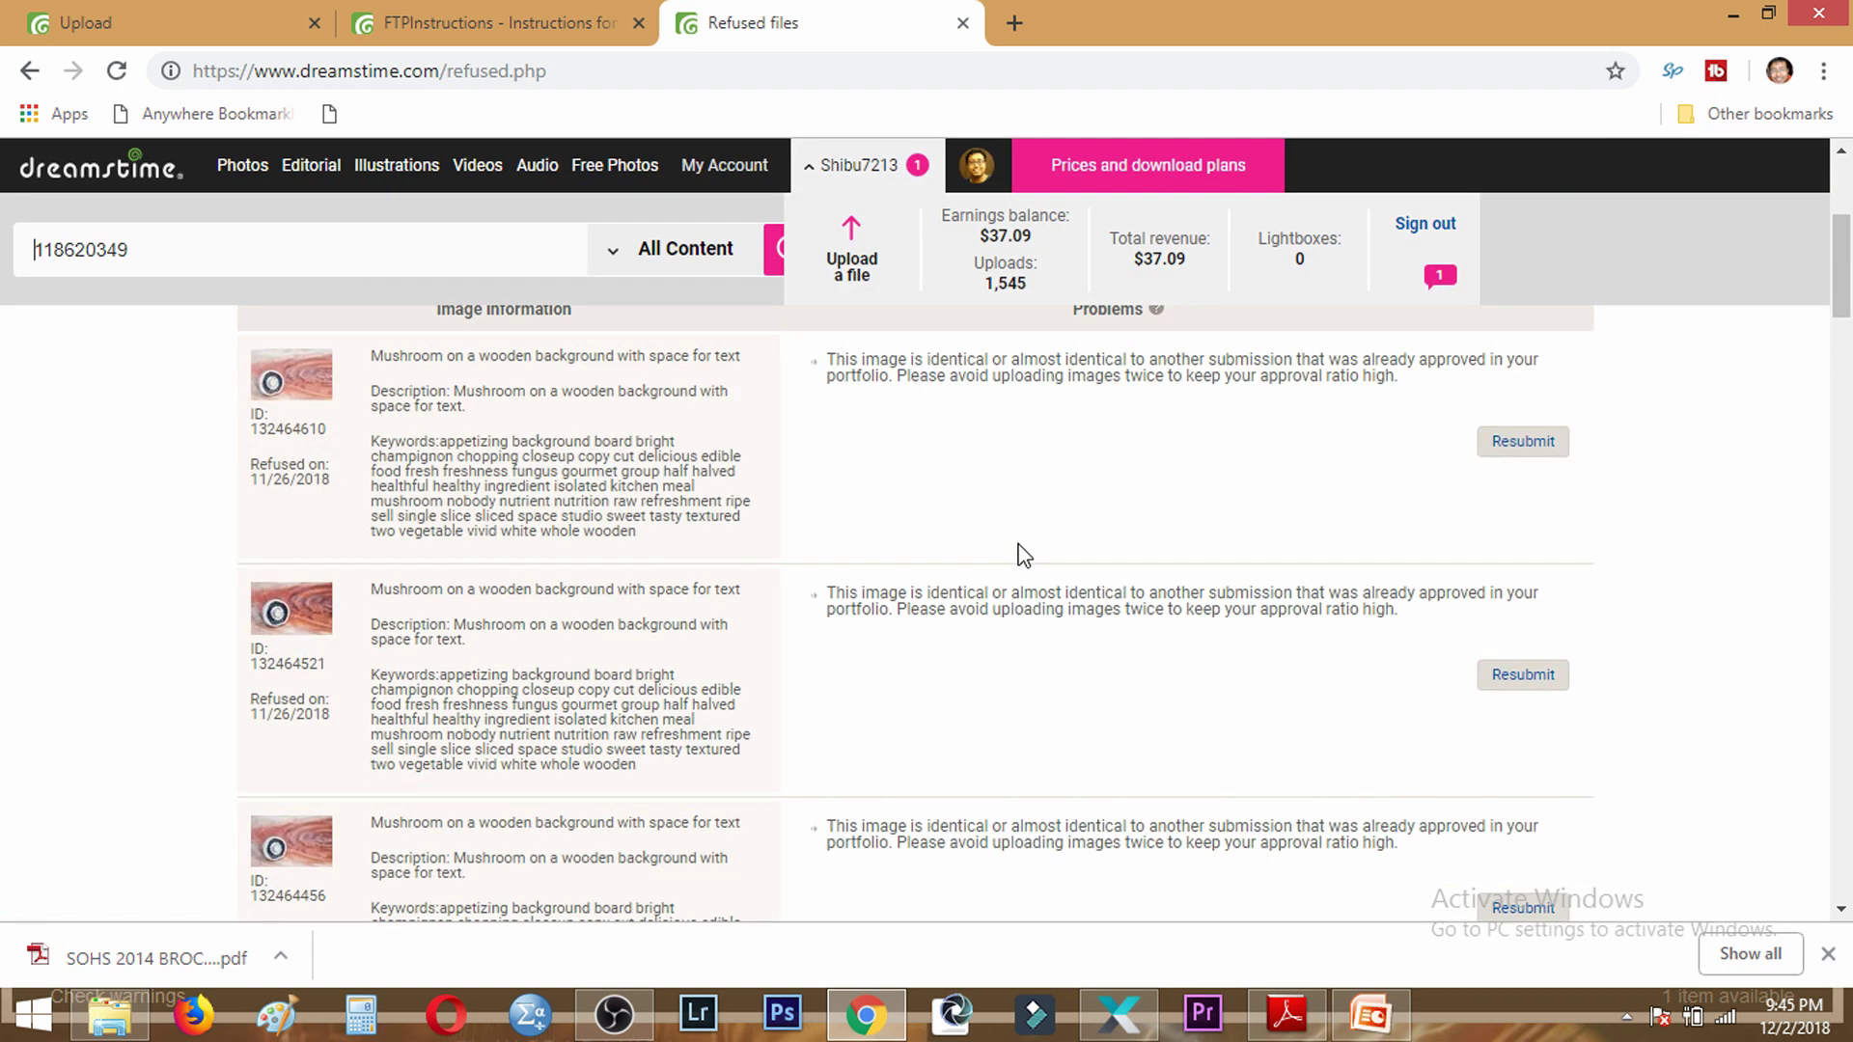
scroll(1305, 560, down, 6)
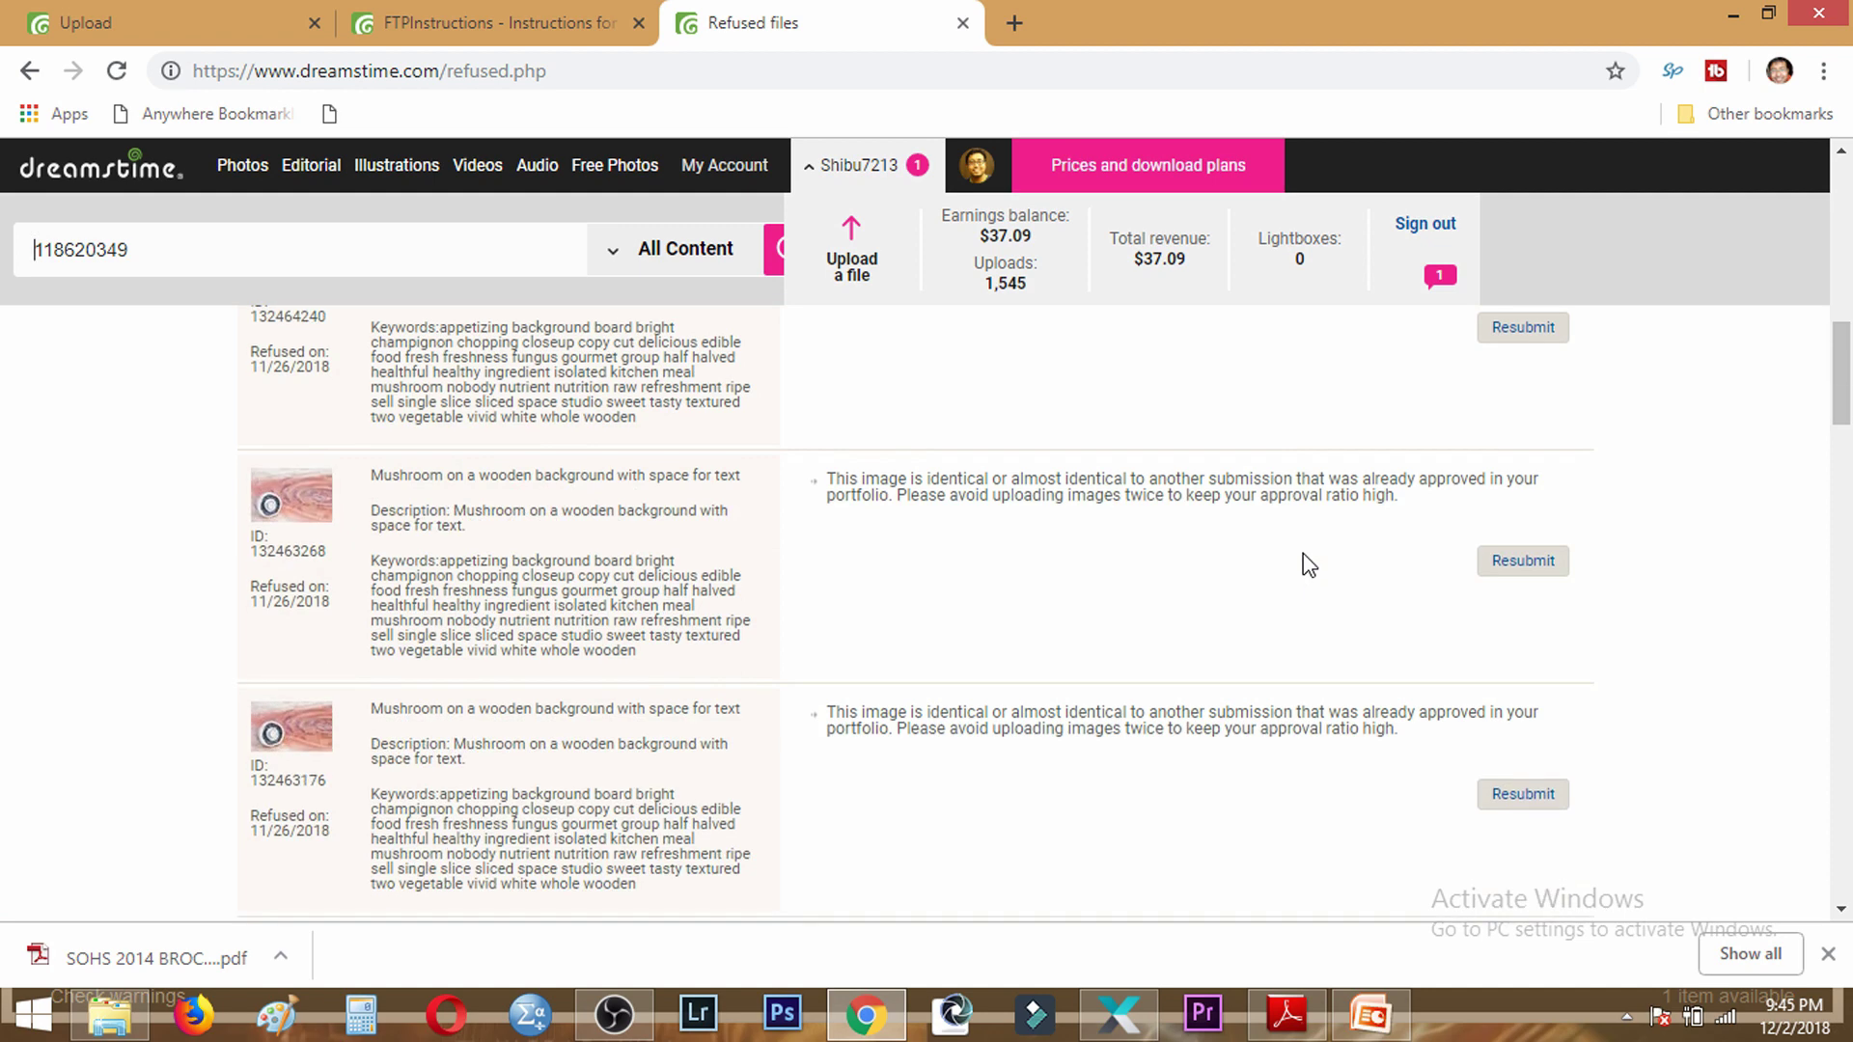
scroll(1309, 565, down, 6)
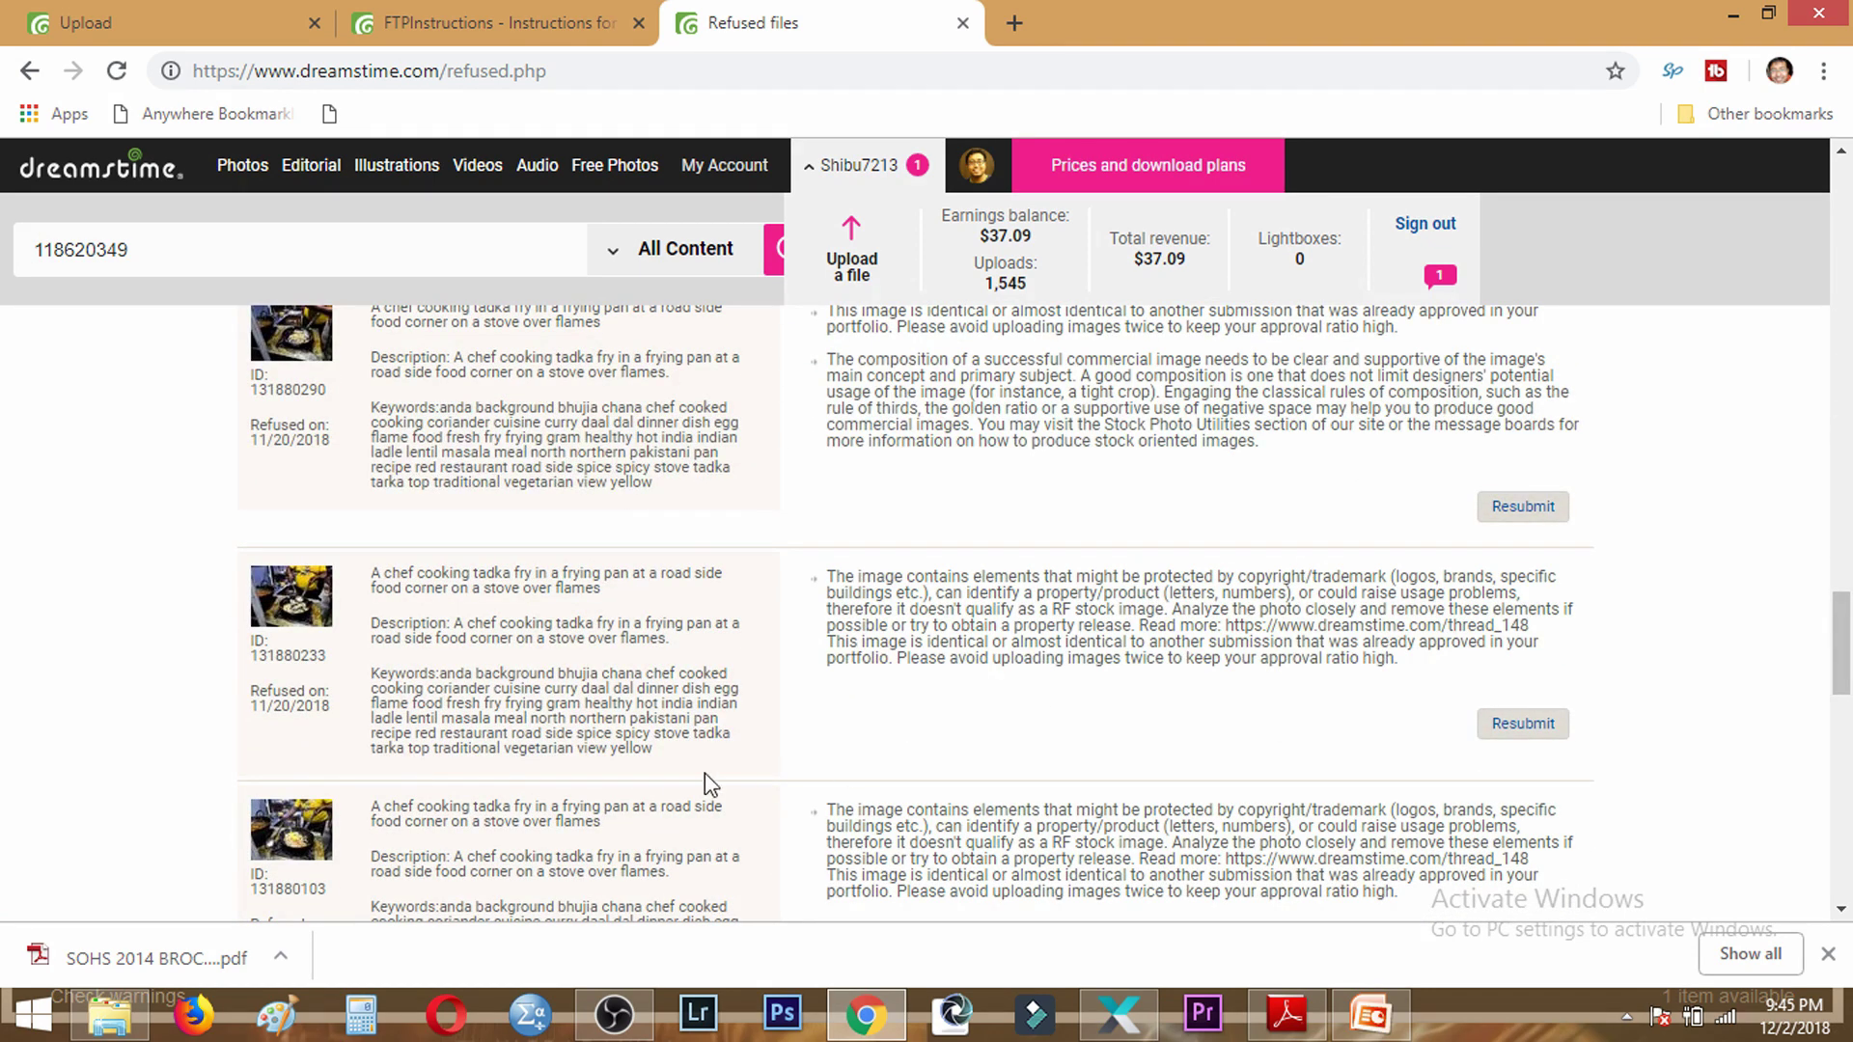
scroll(1046, 480, down, 8)
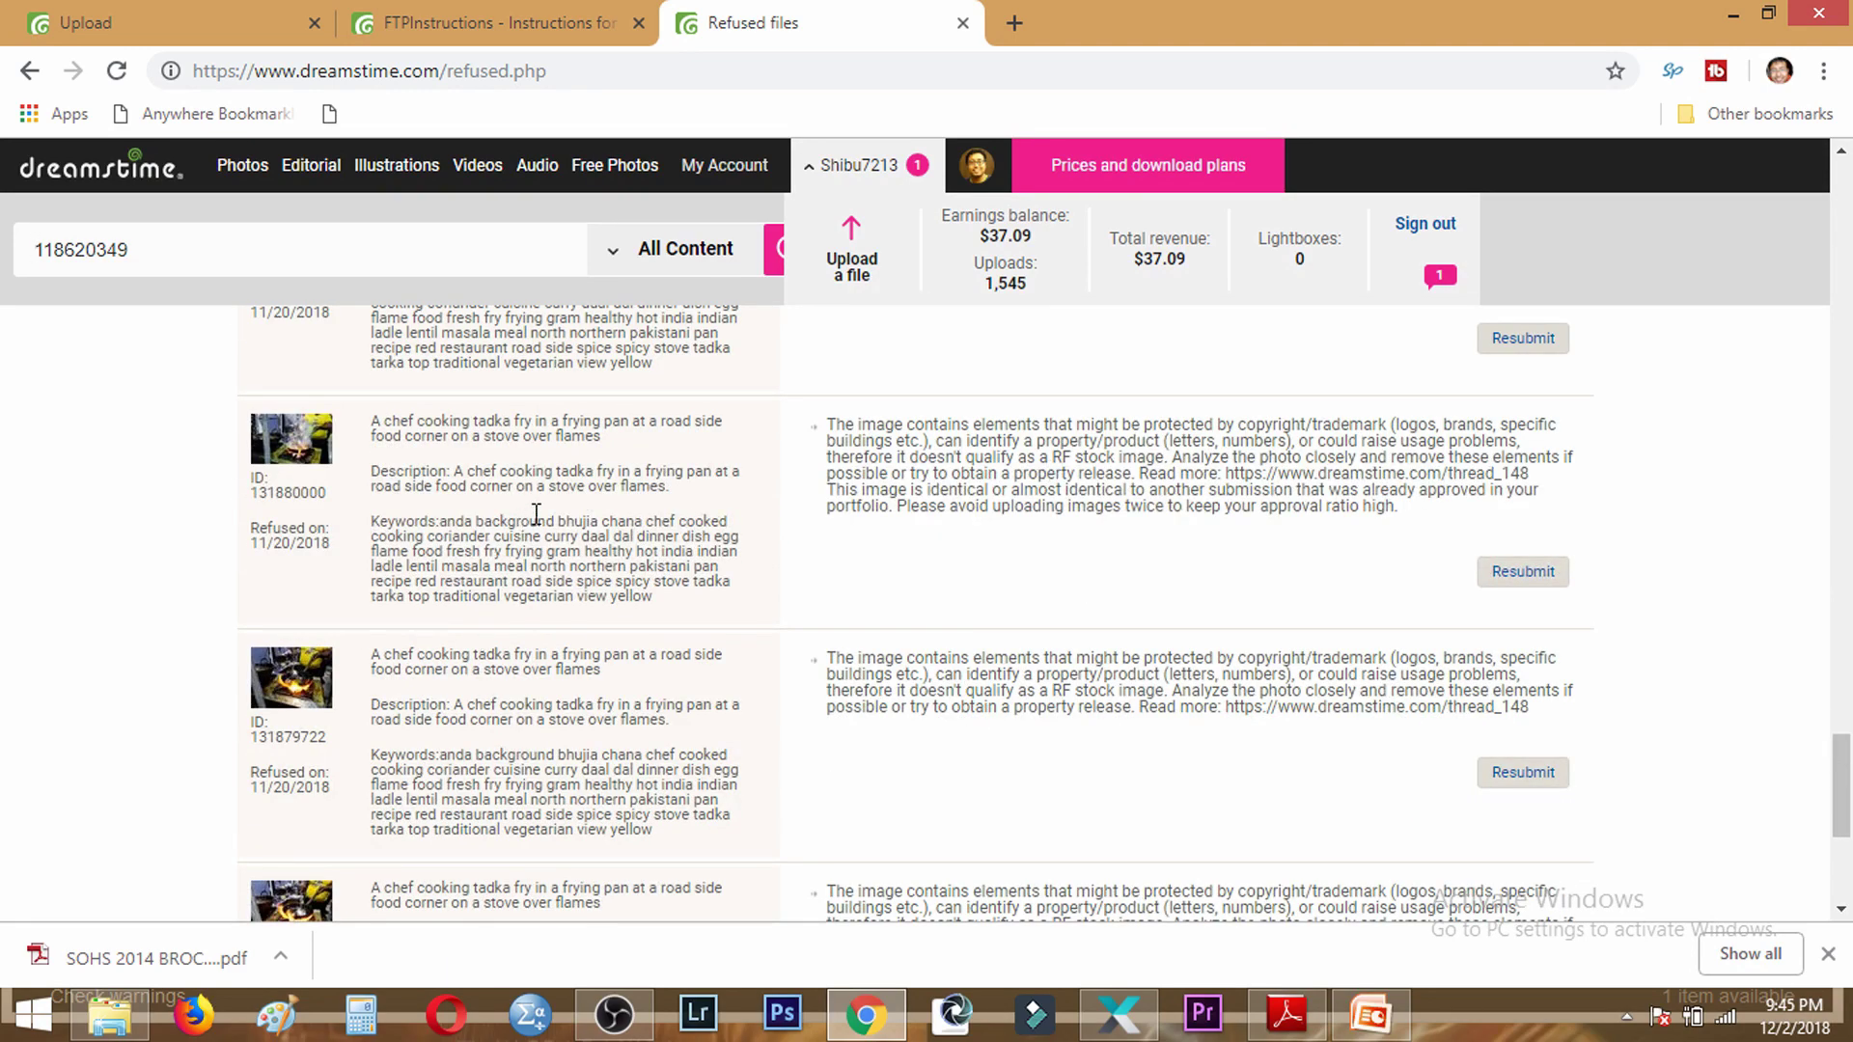
scroll(1168, 574, down, 1)
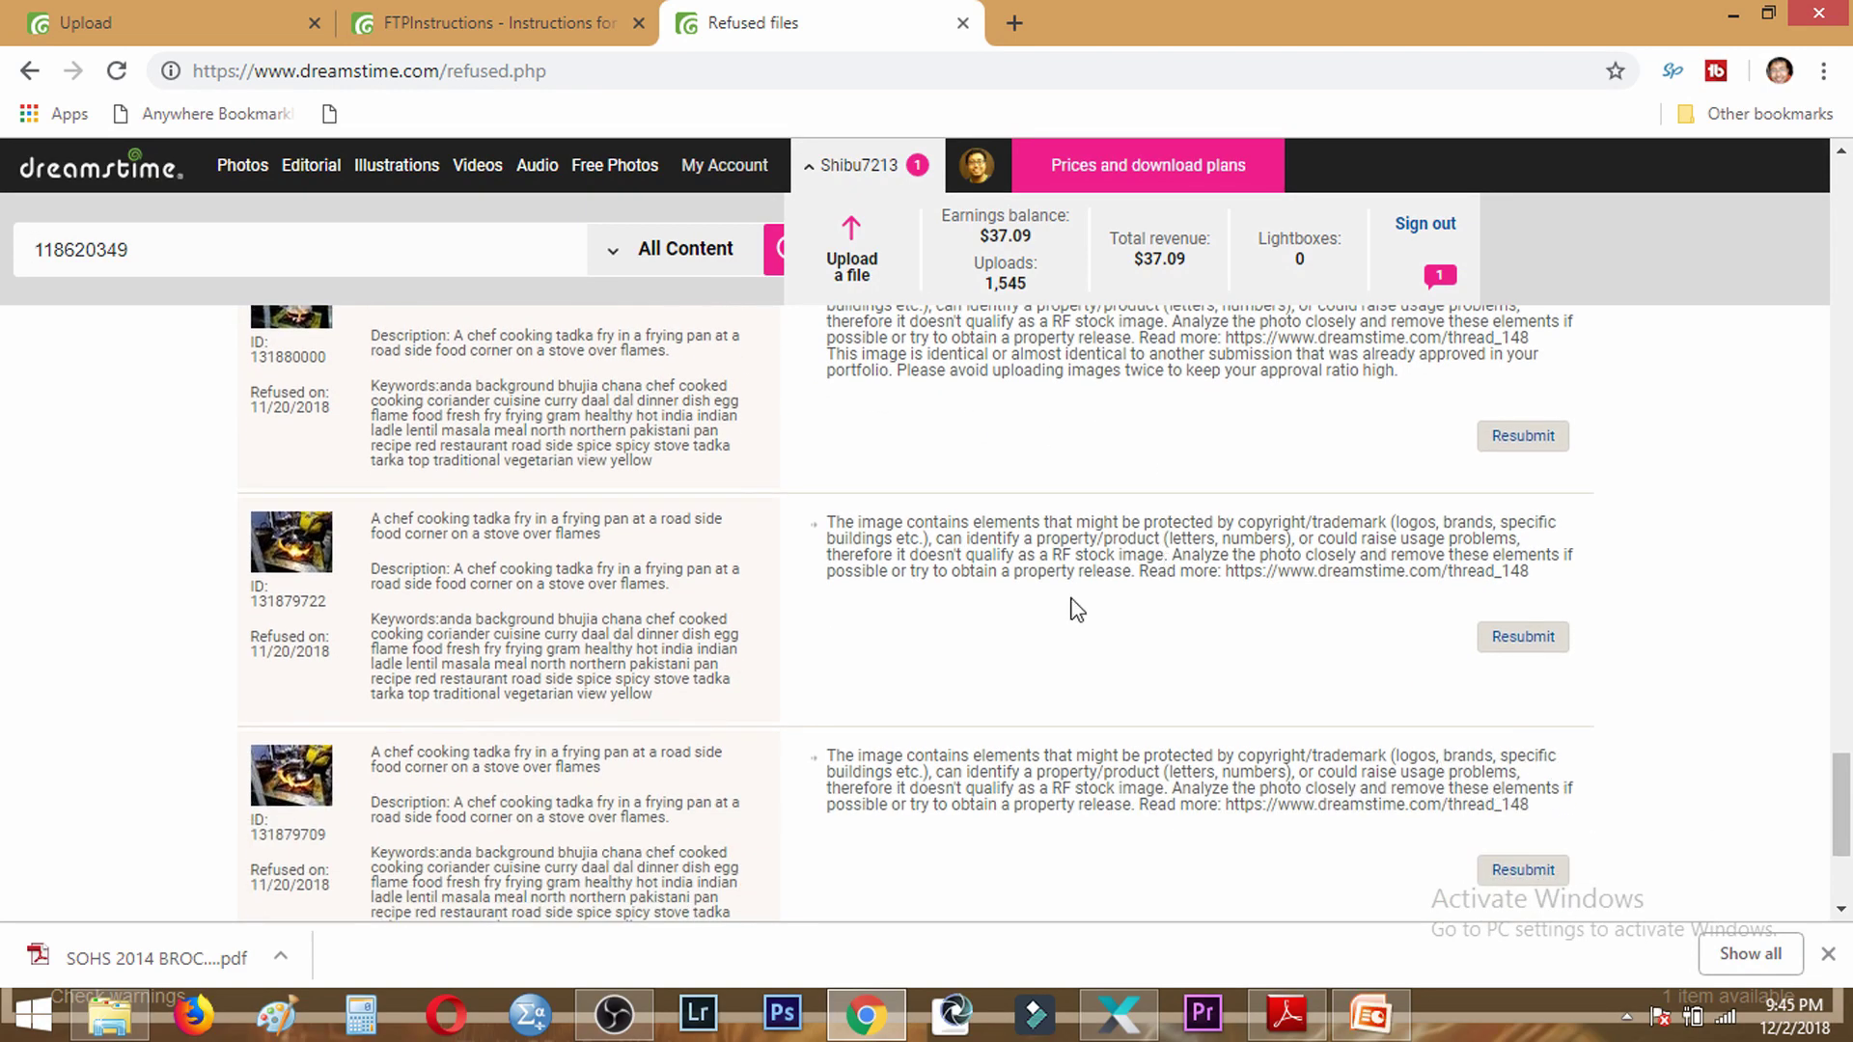
scroll(1012, 454, down, 3)
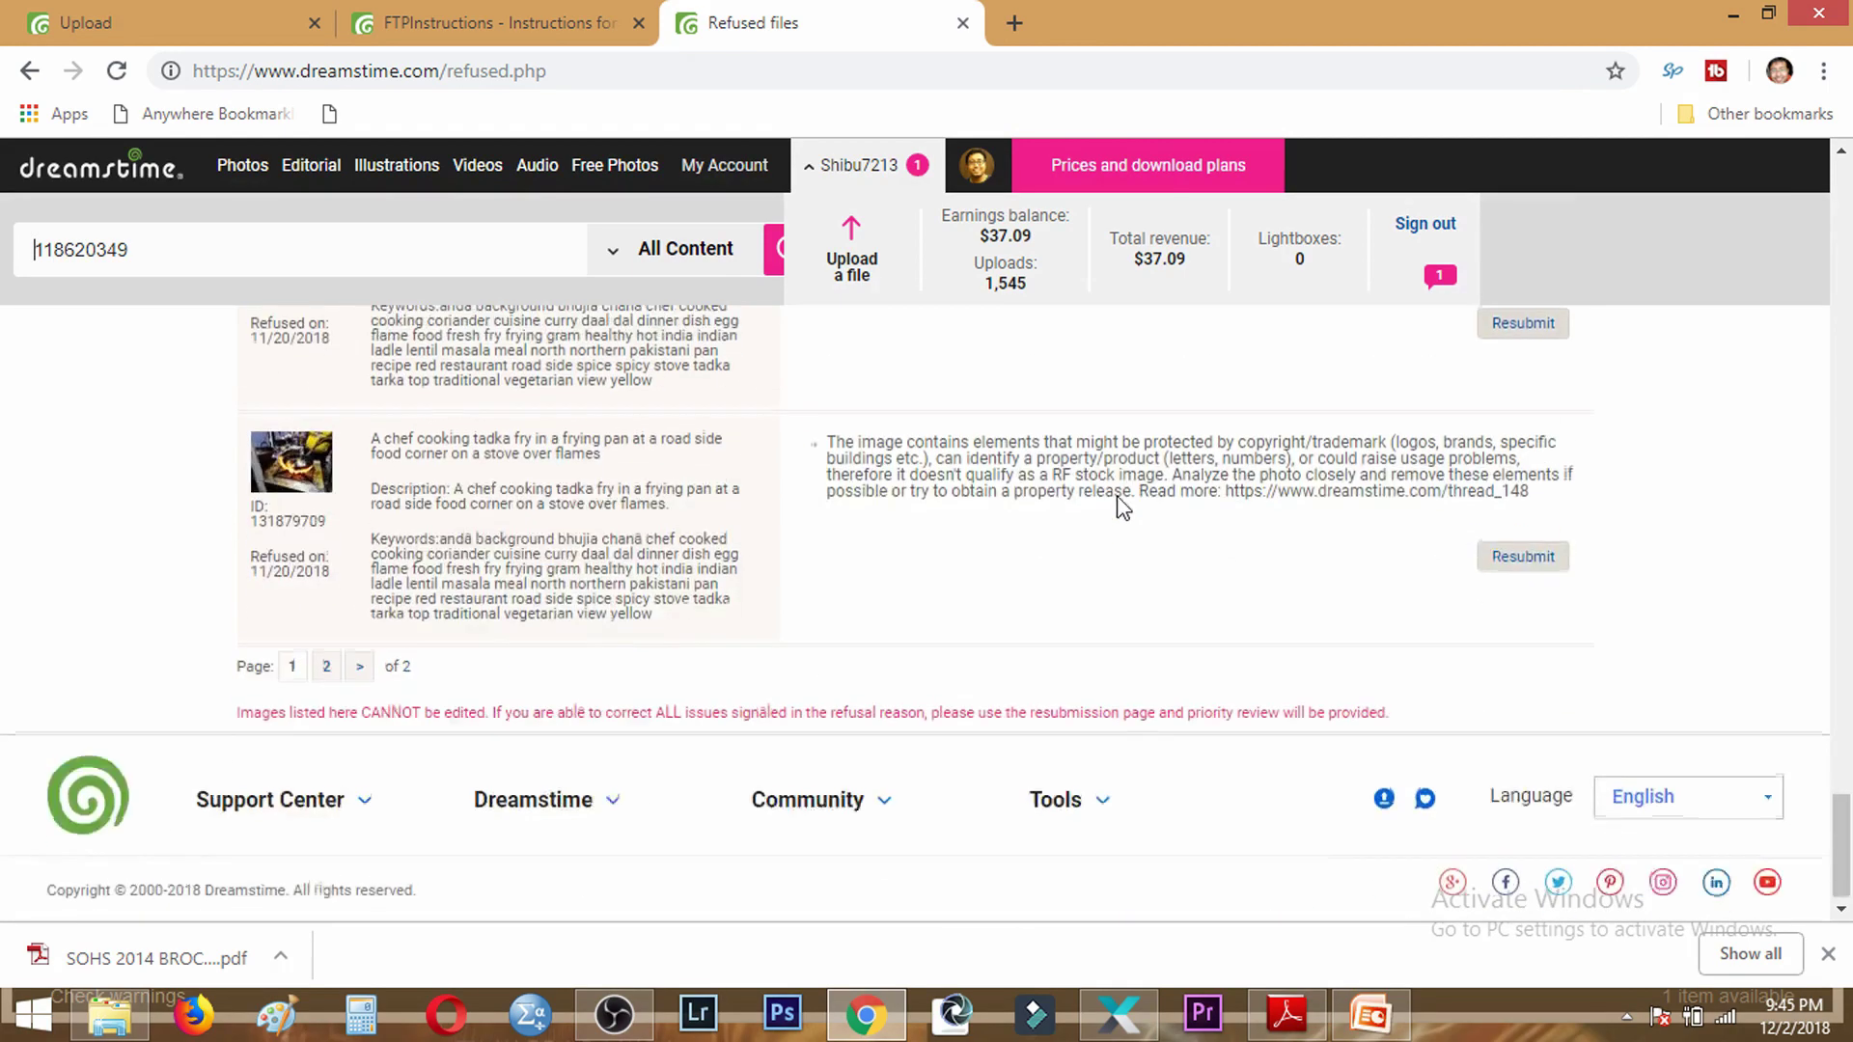
scroll(1114, 523, up, 9)
scroll(1114, 523, up, 10)
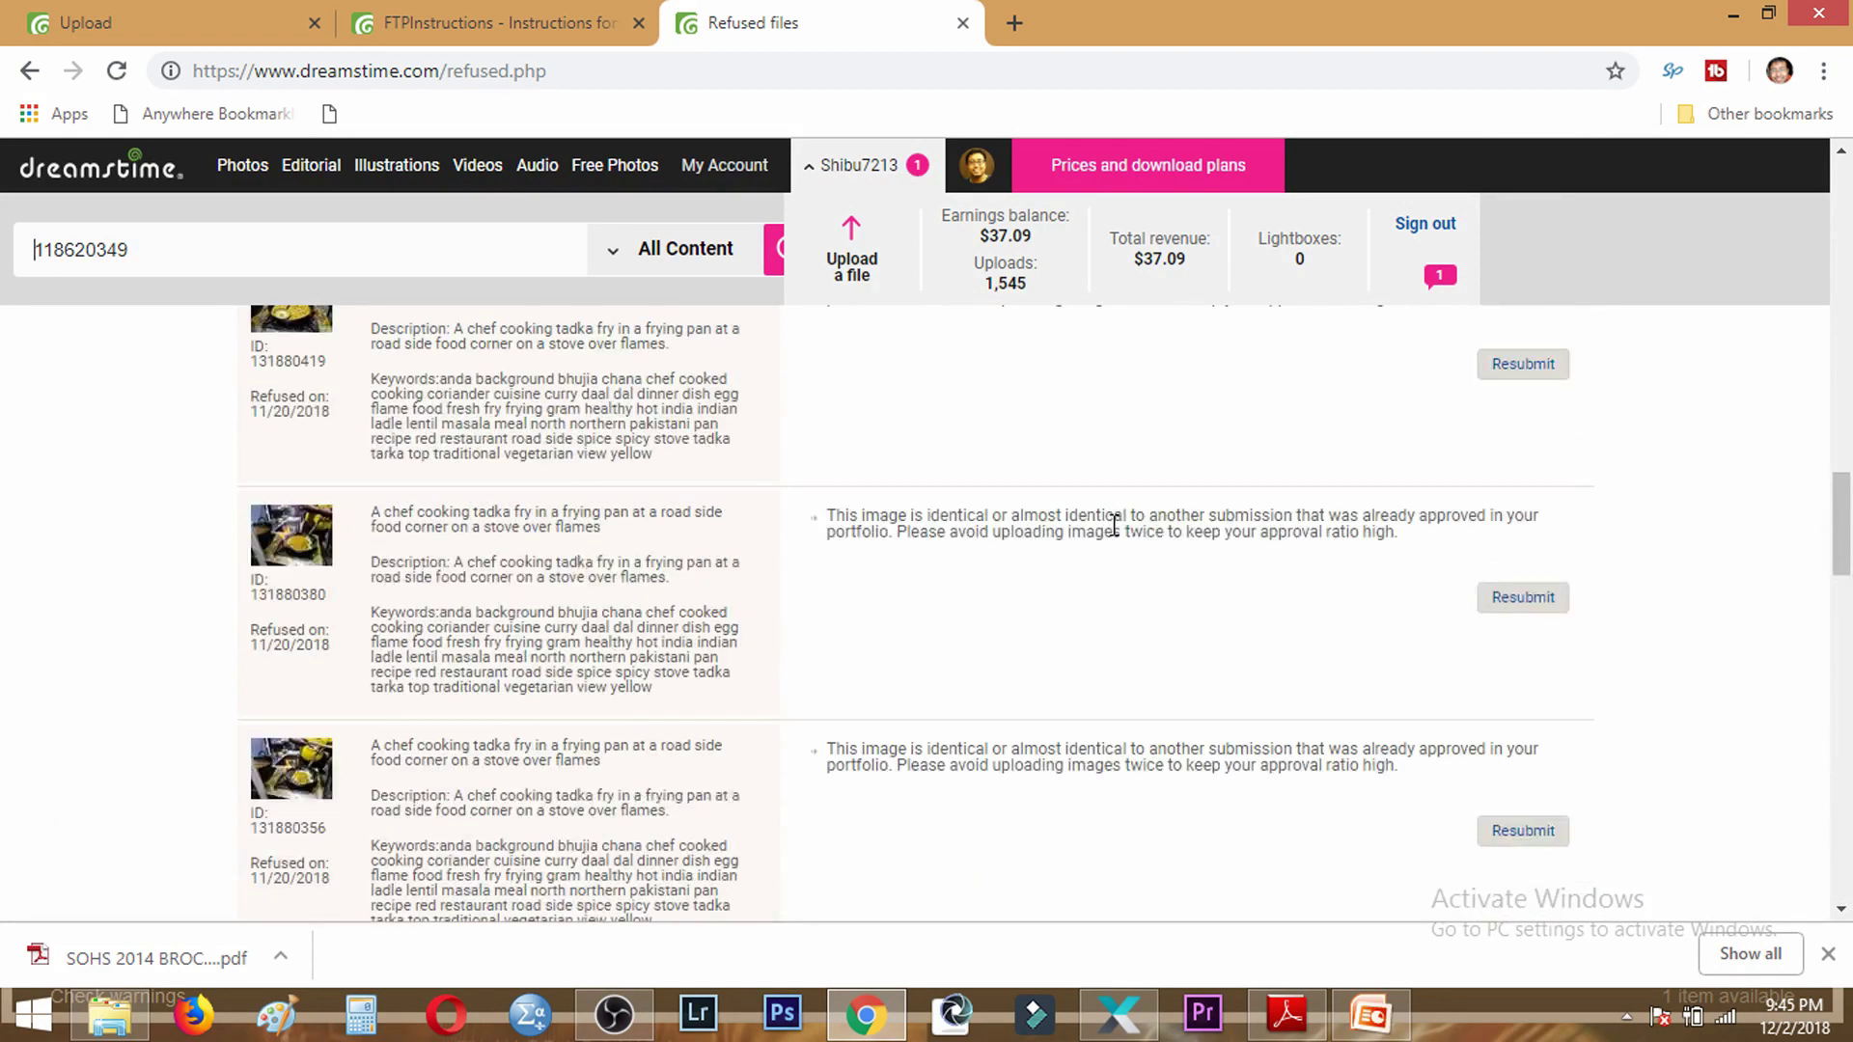
Step: View the contributor's public profile, and look over the statistics and contributor tools in the account area
click(972, 166)
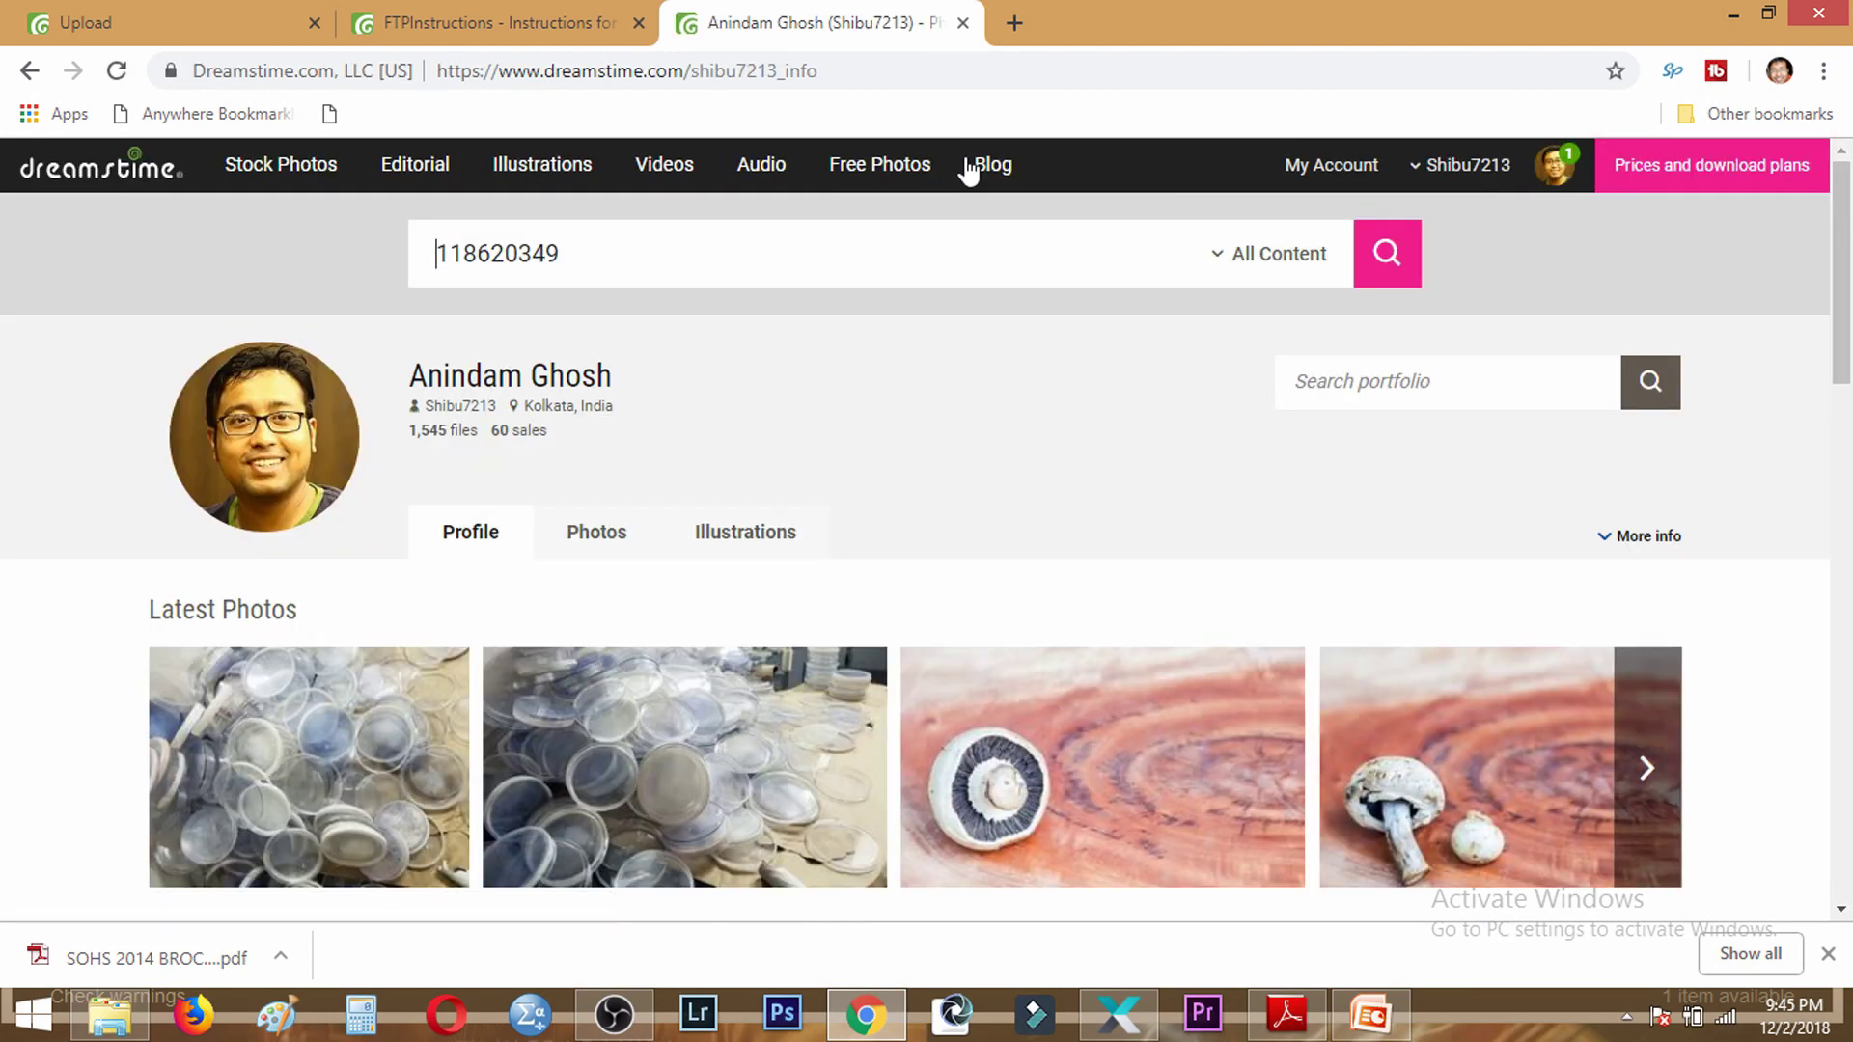
mouse_move(1409, 176)
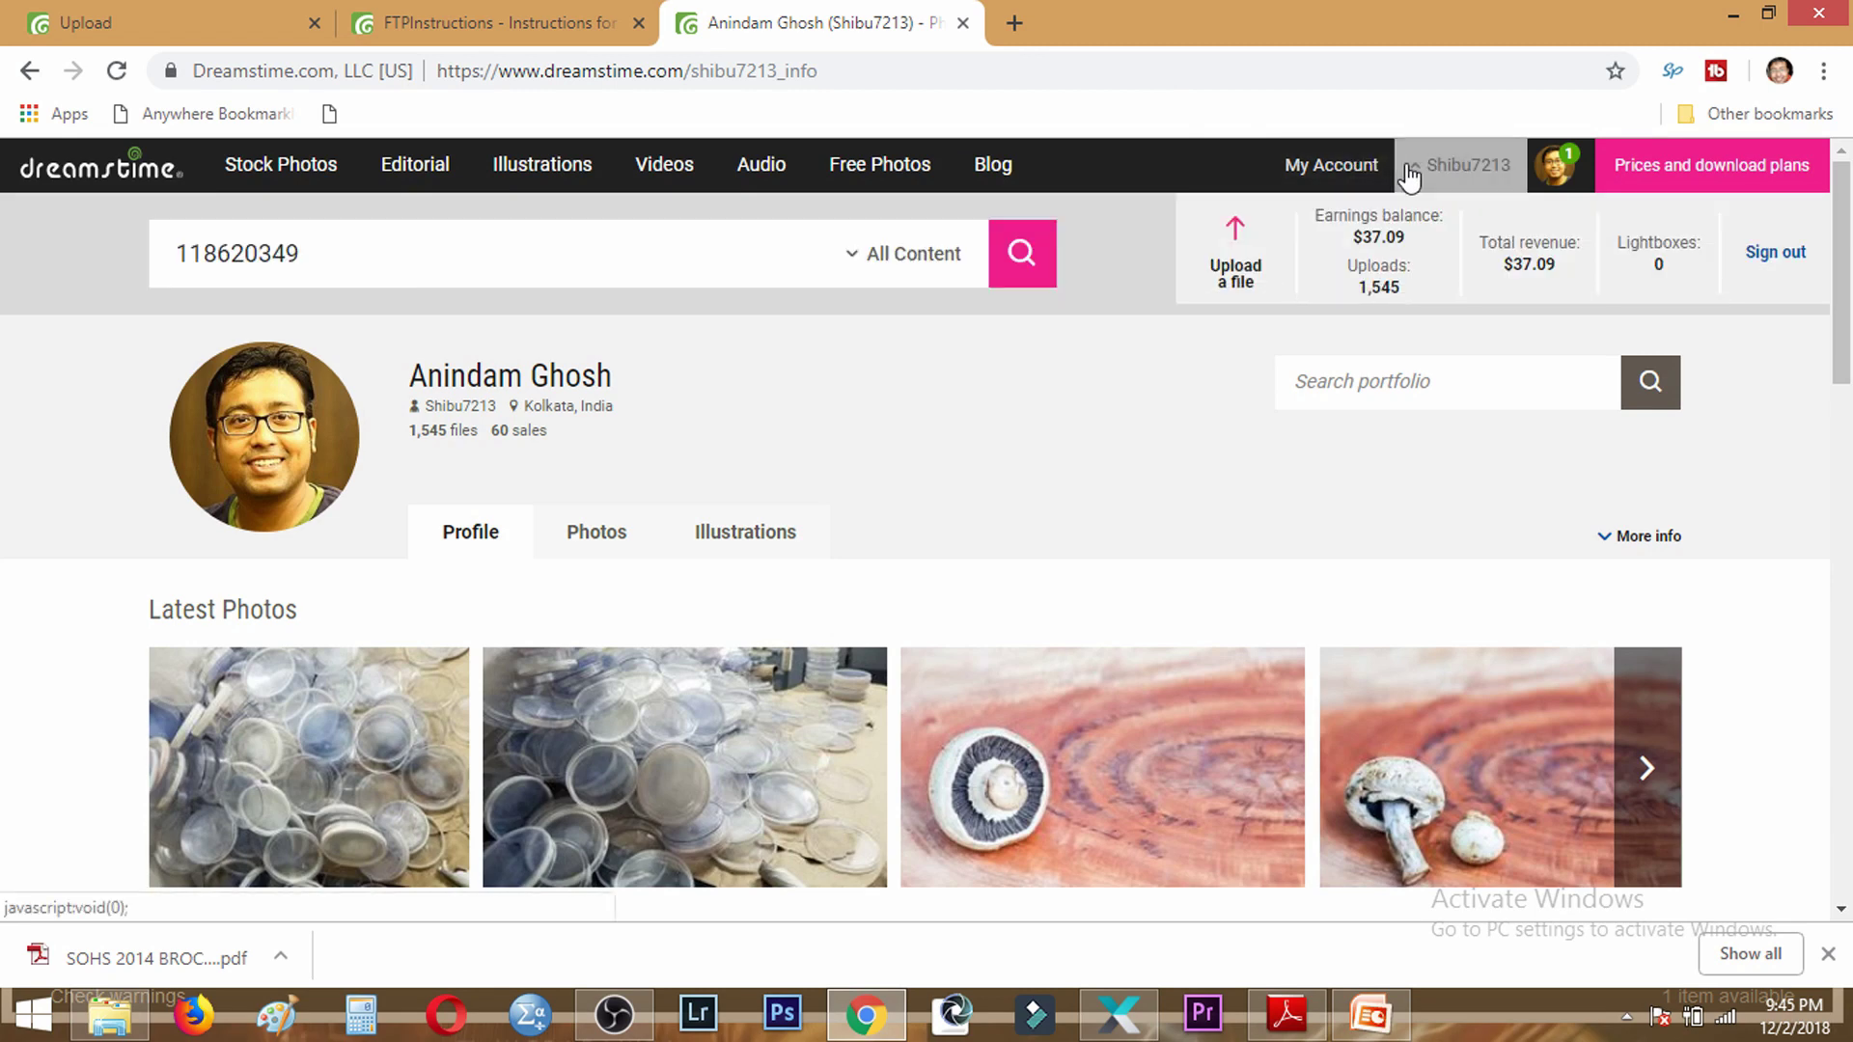
click(1298, 170)
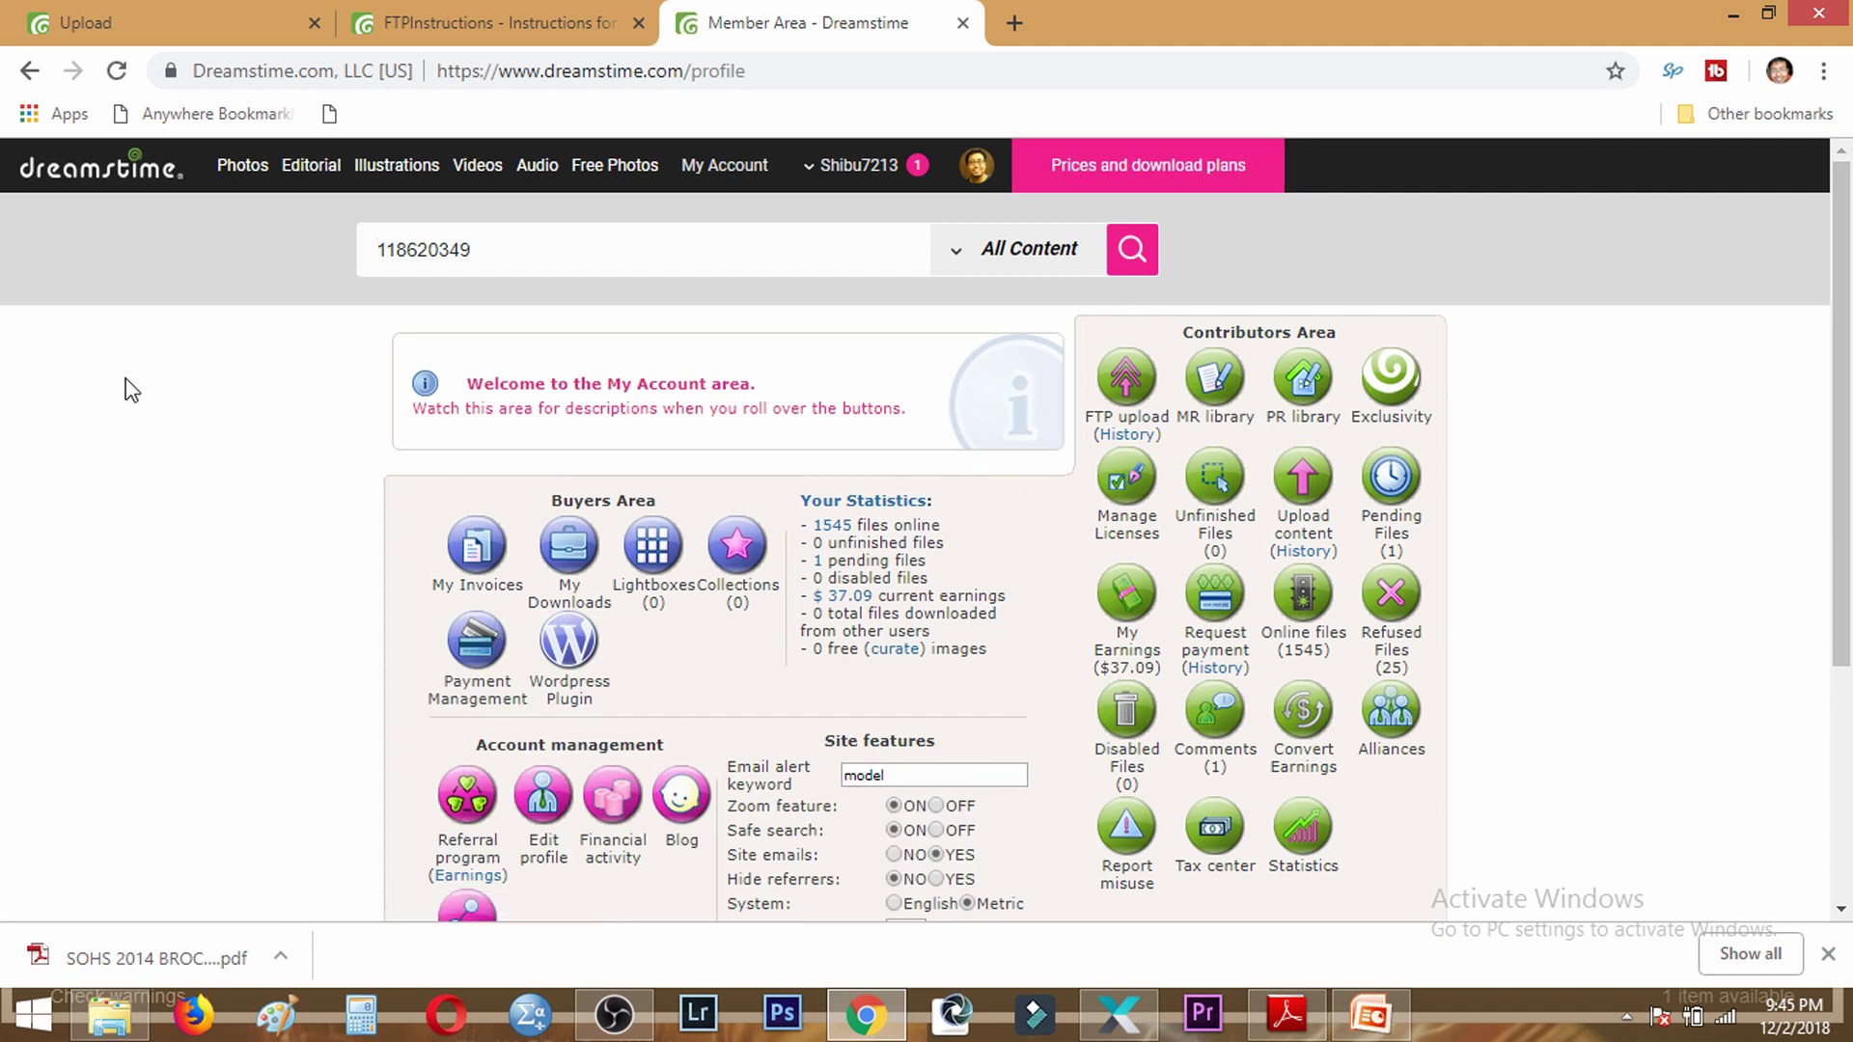
scroll(1514, 415, down, 2)
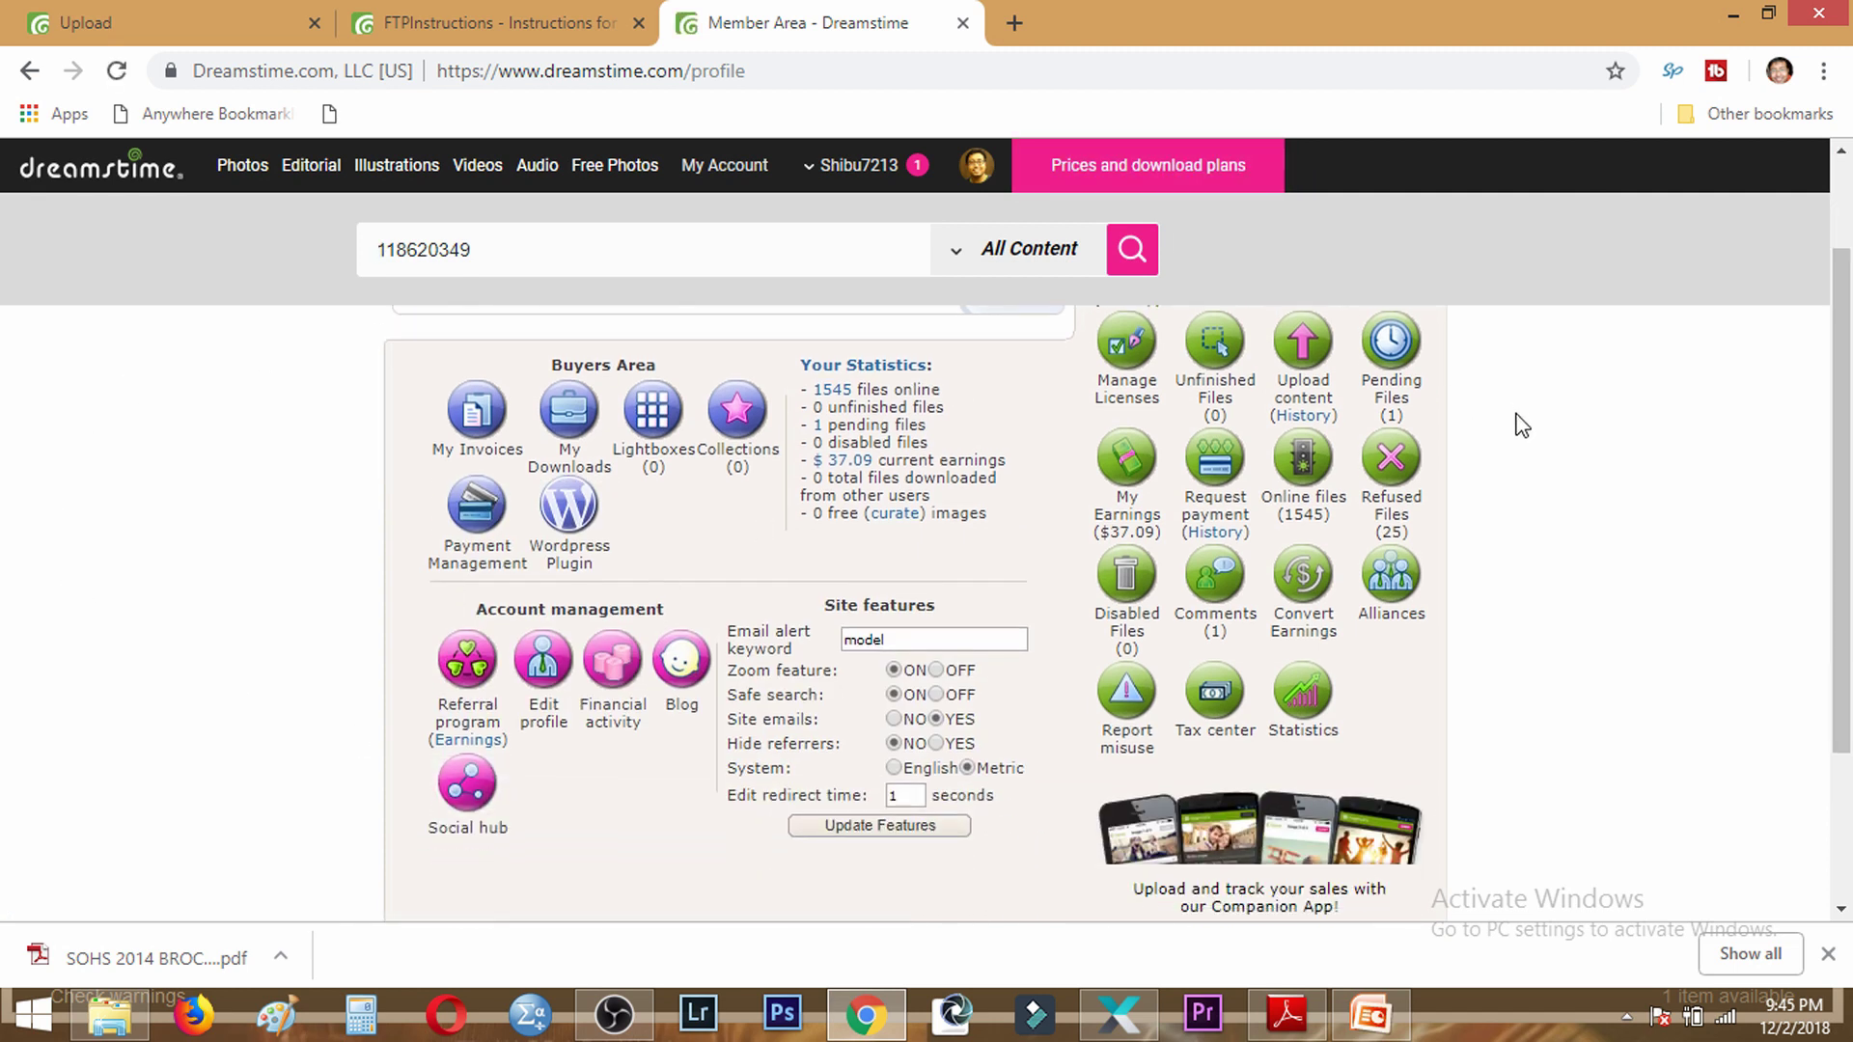
scroll(1421, 508, up, 2)
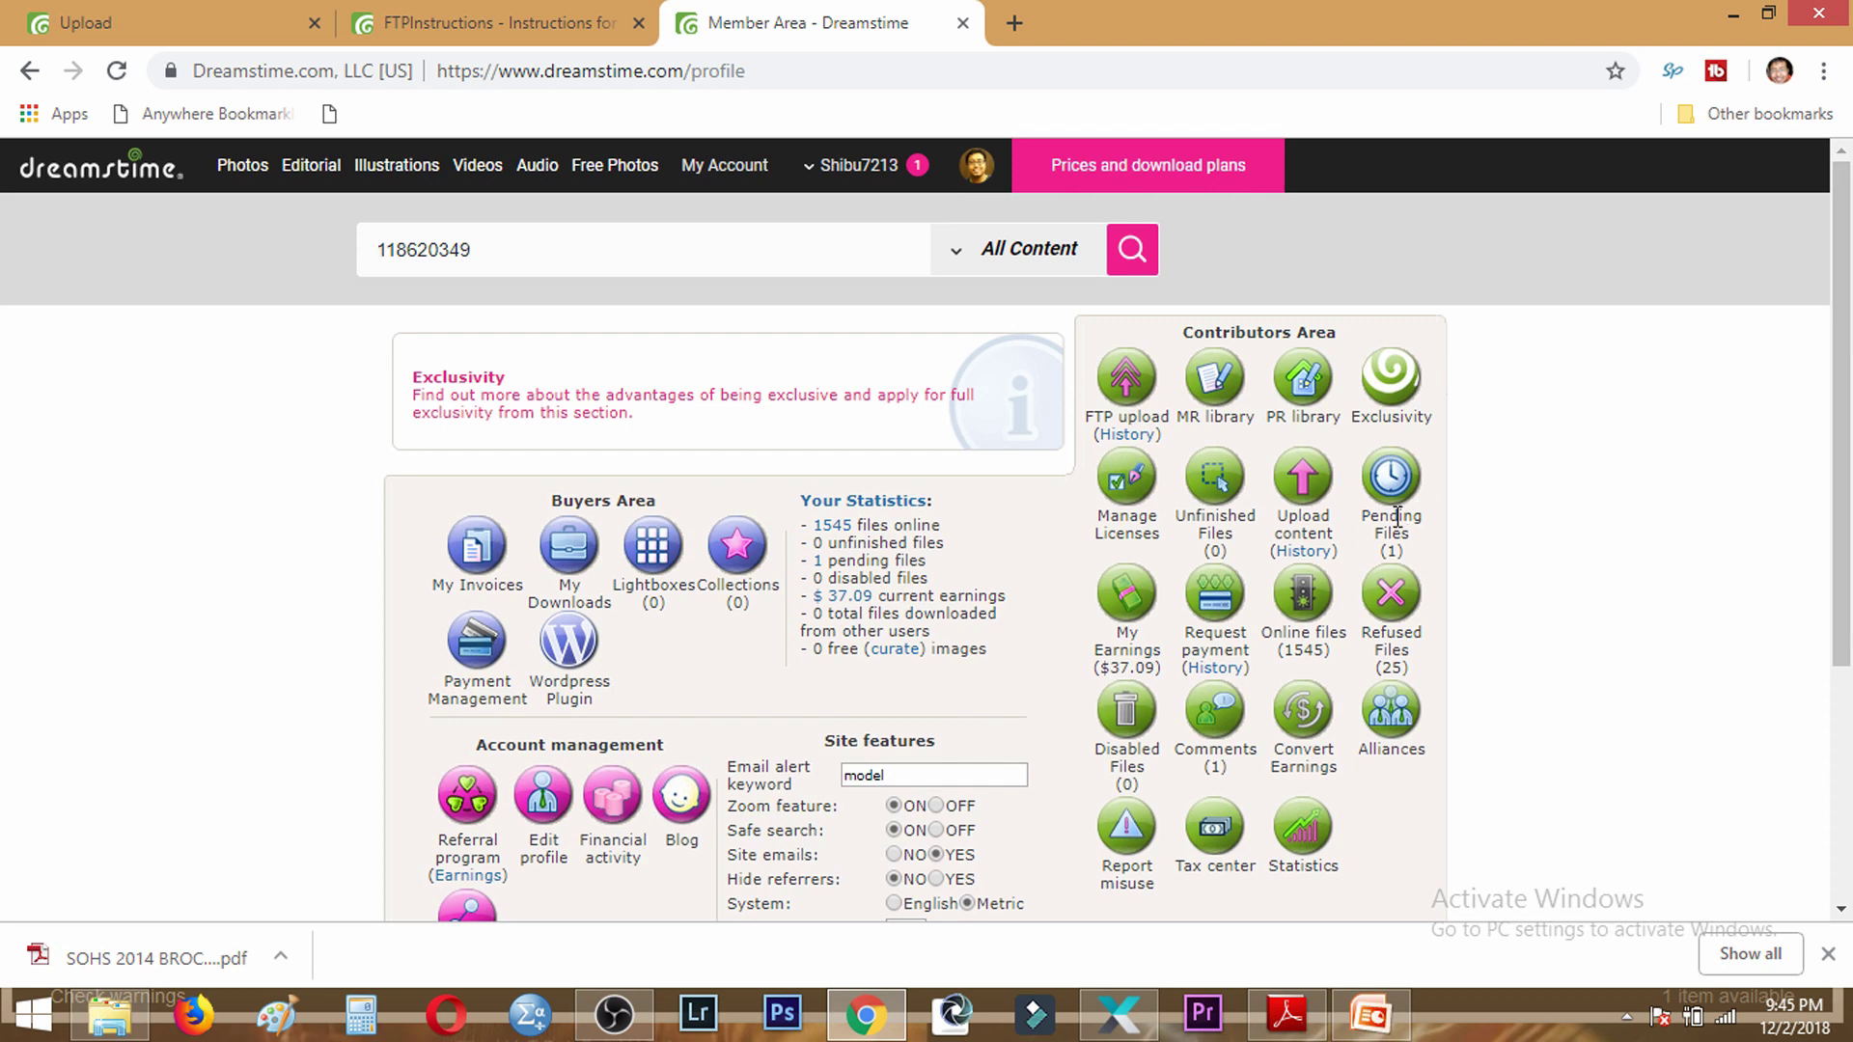
Step: Open the model release library and look through the existing releases and their associated images
click(1224, 388)
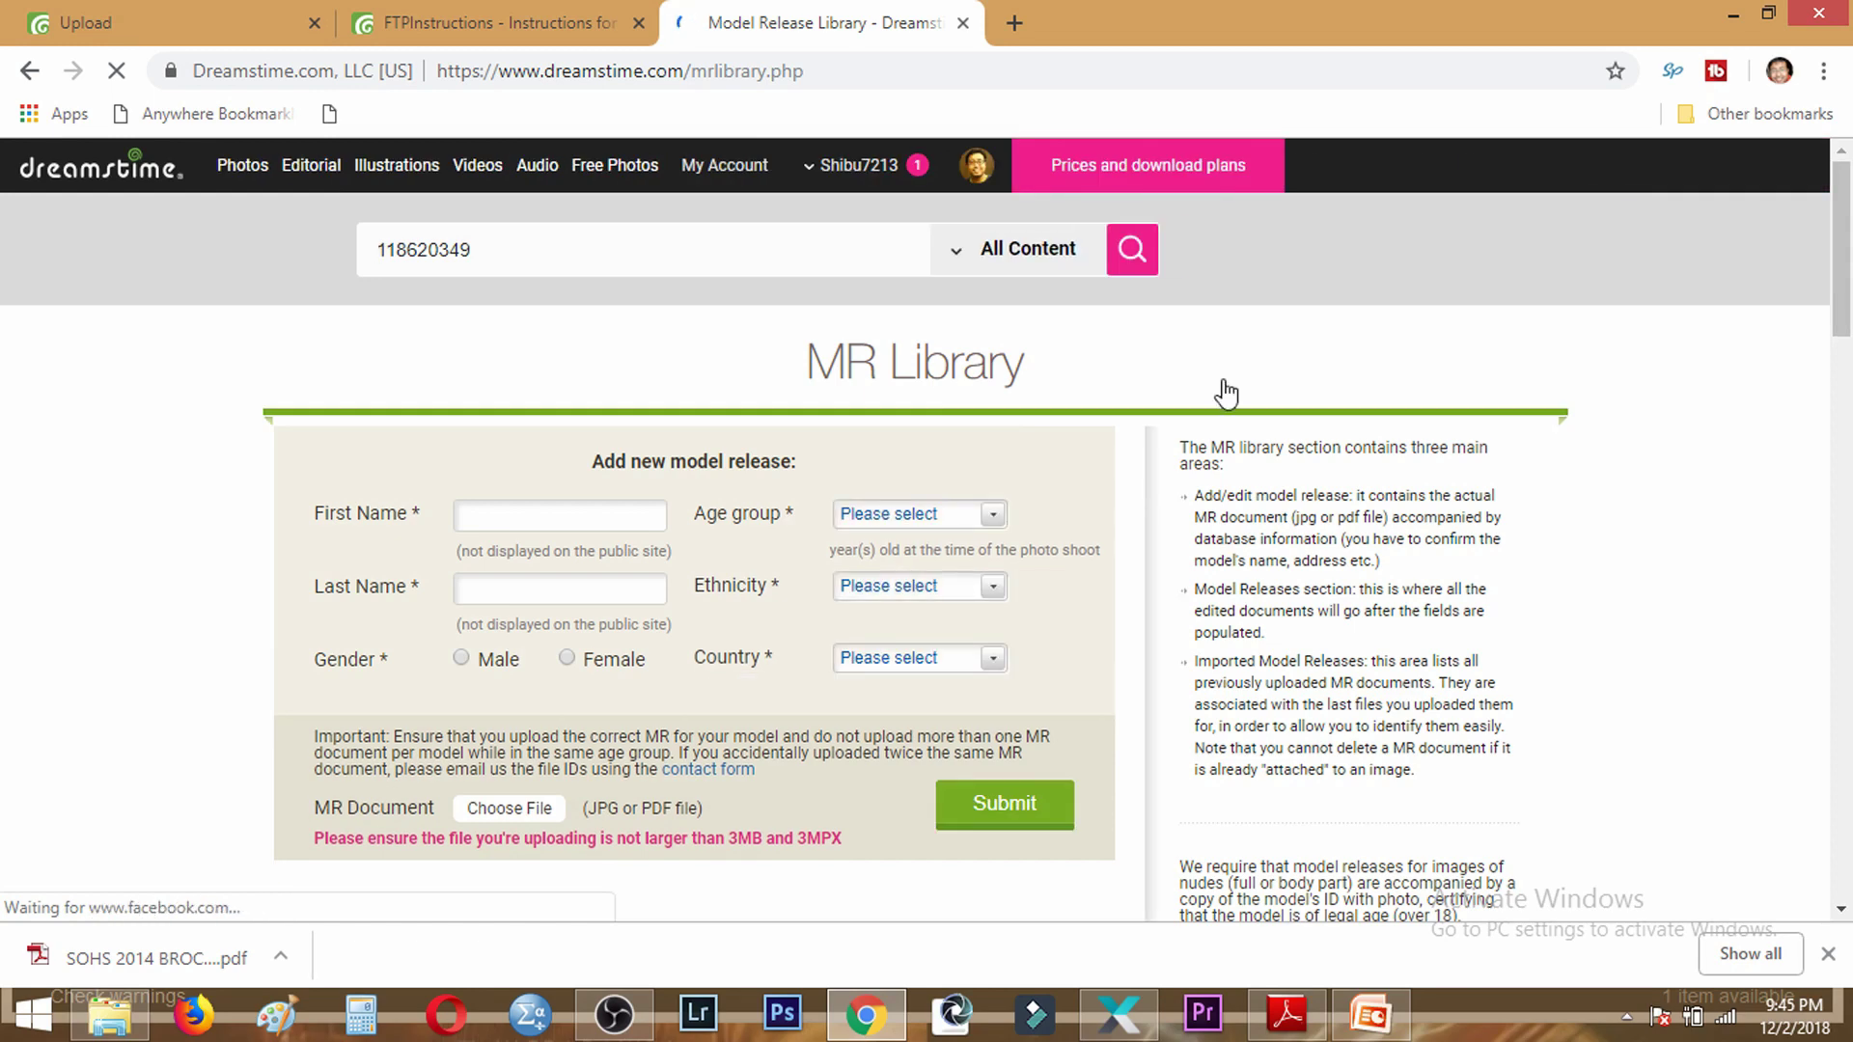
scroll(826, 499, down, 15)
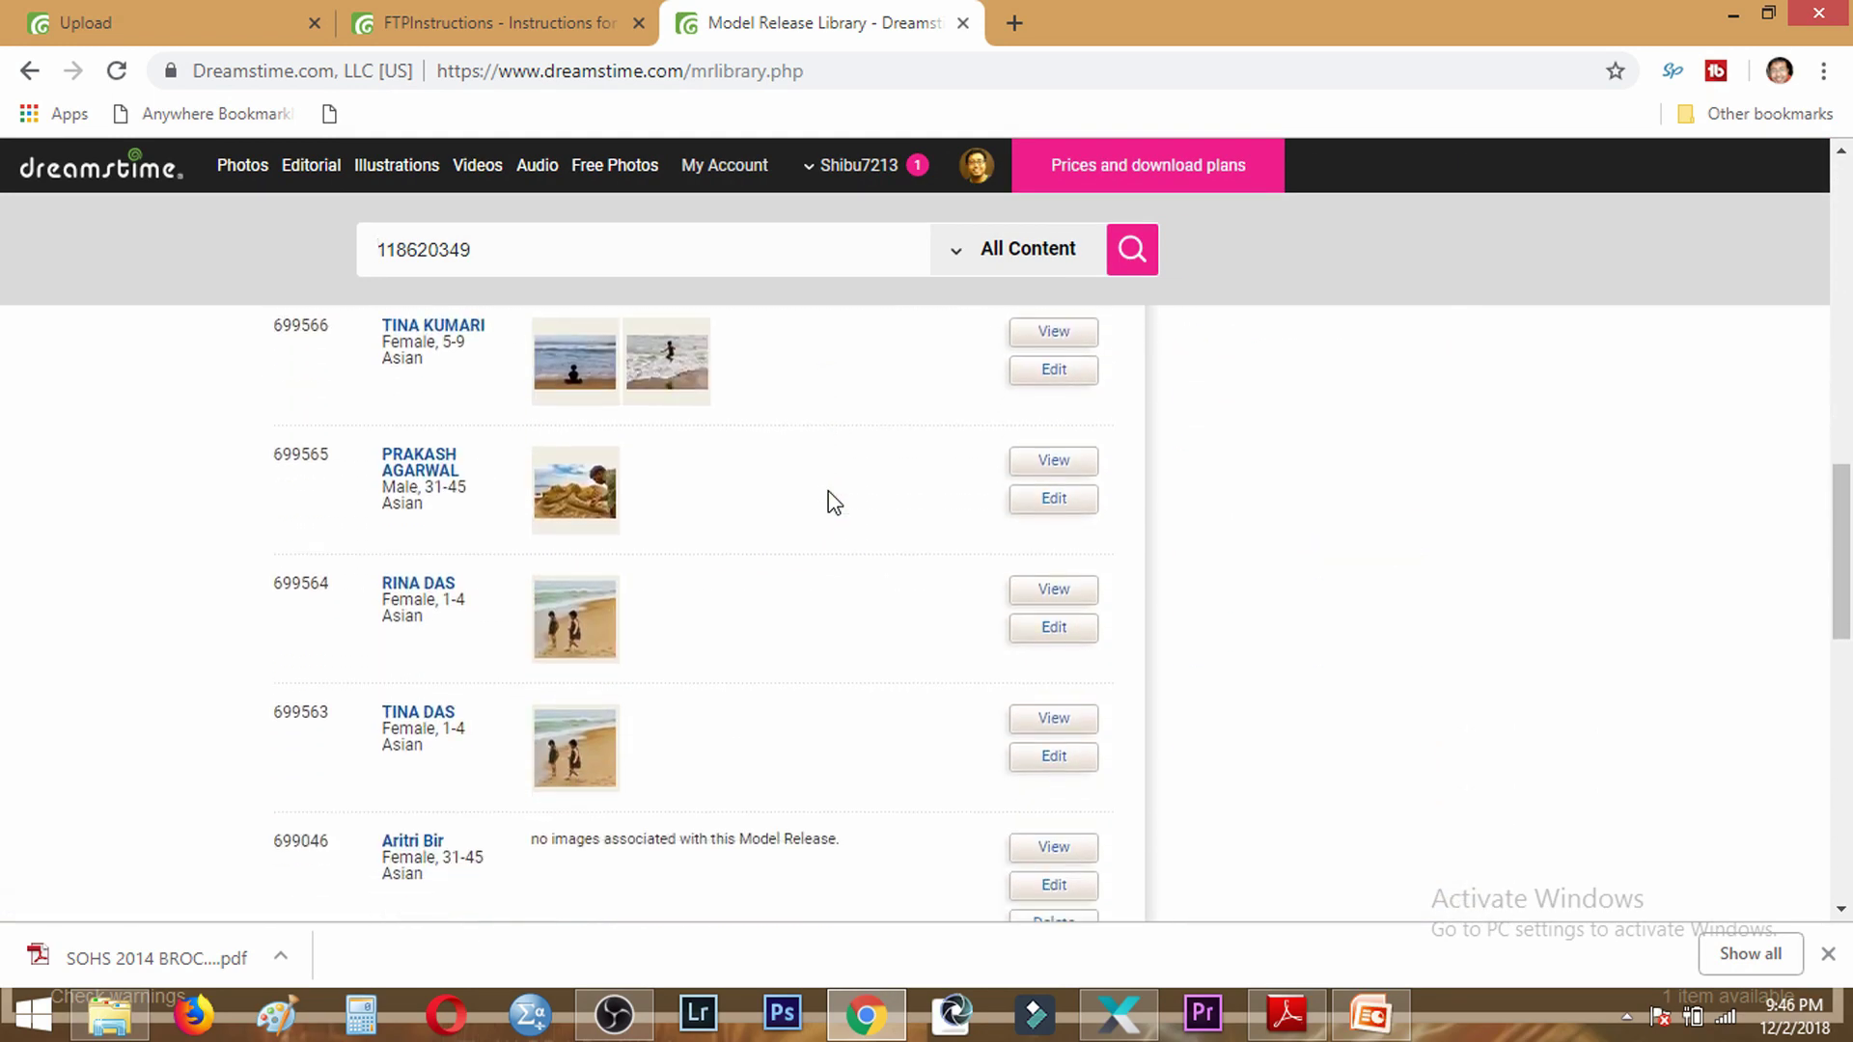
scroll(835, 501, down, 1)
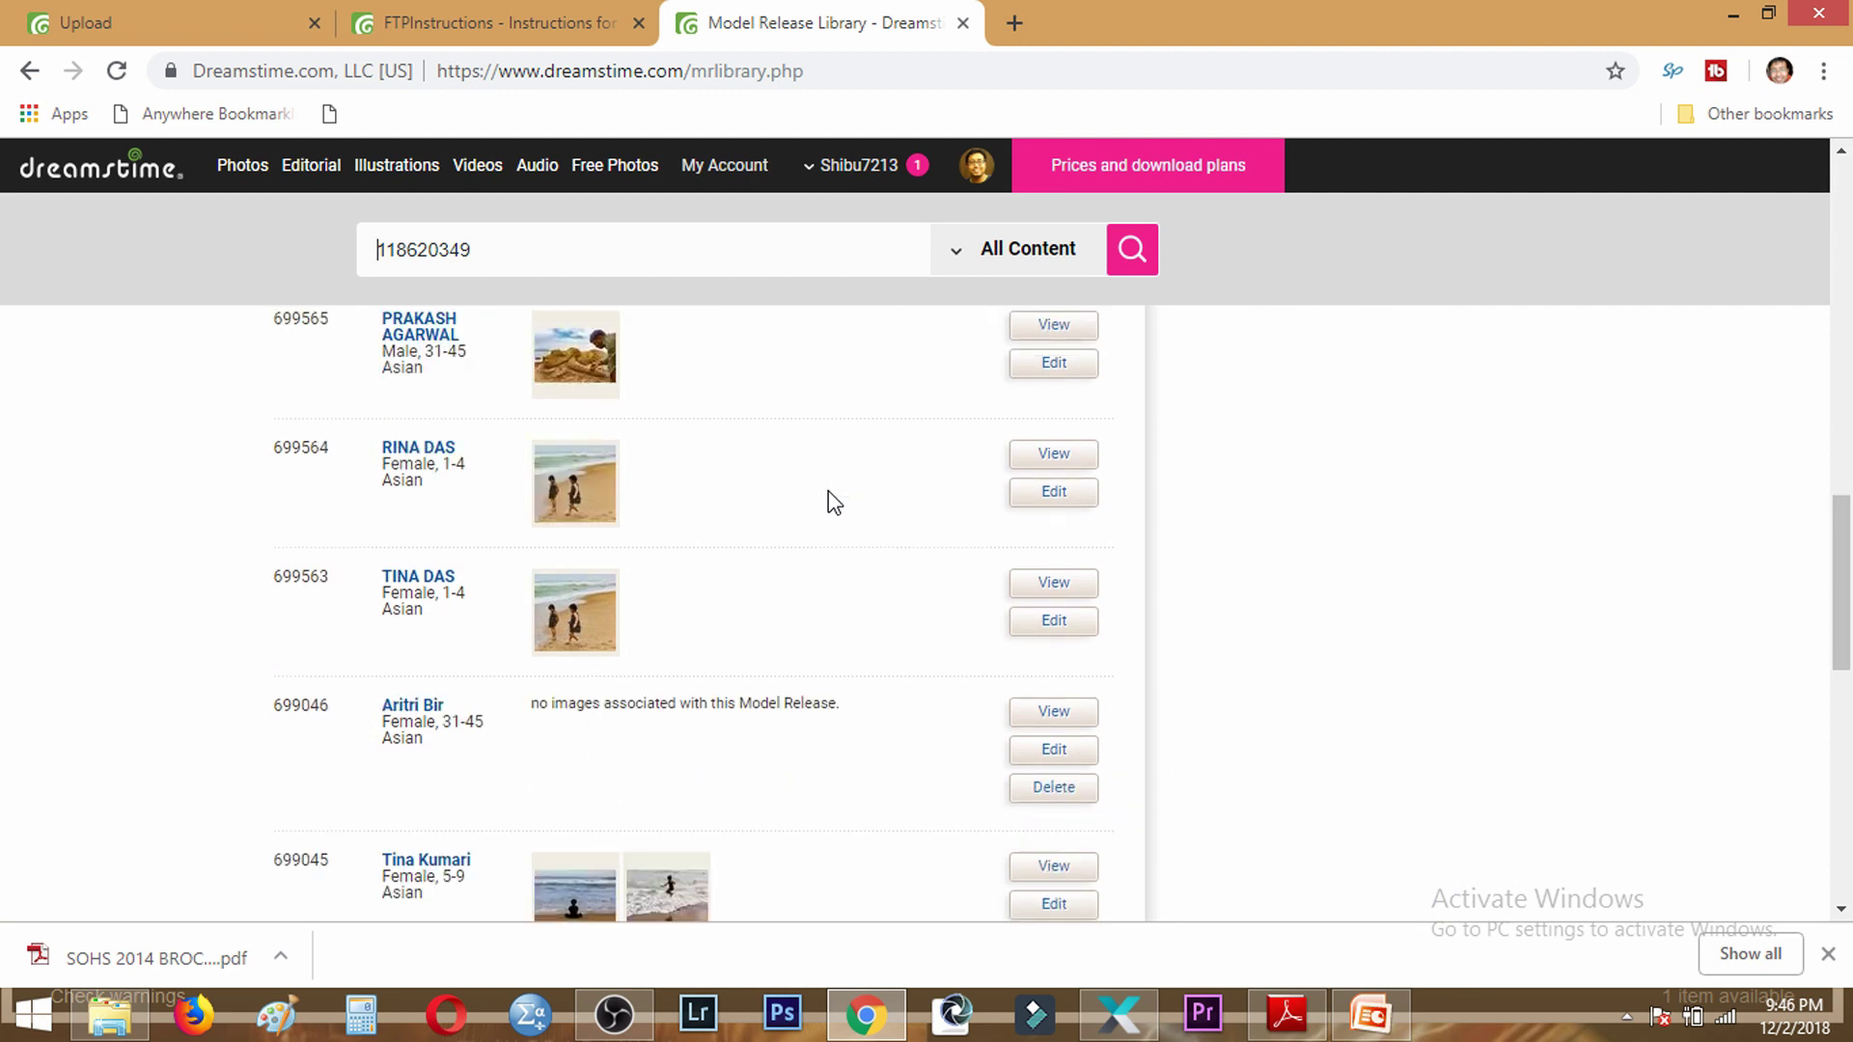
scroll(835, 502, down, 2)
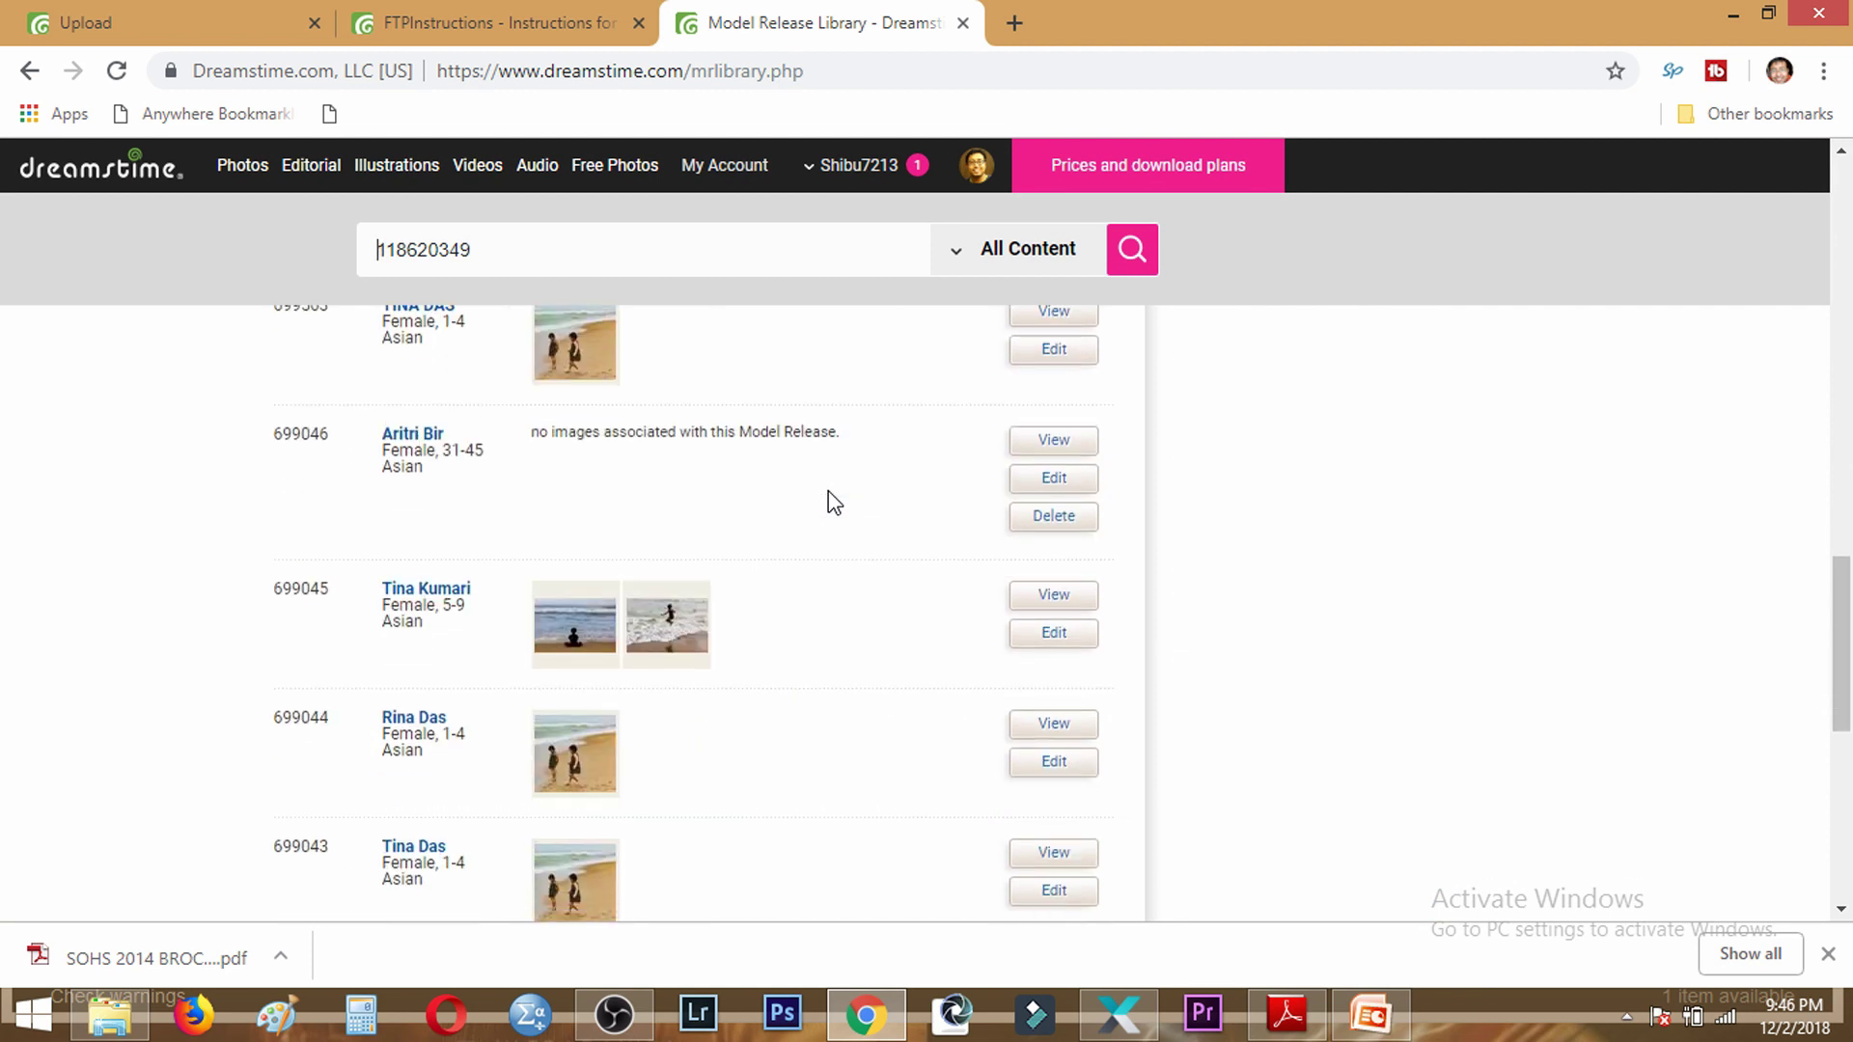
scroll(801, 675, down, 4)
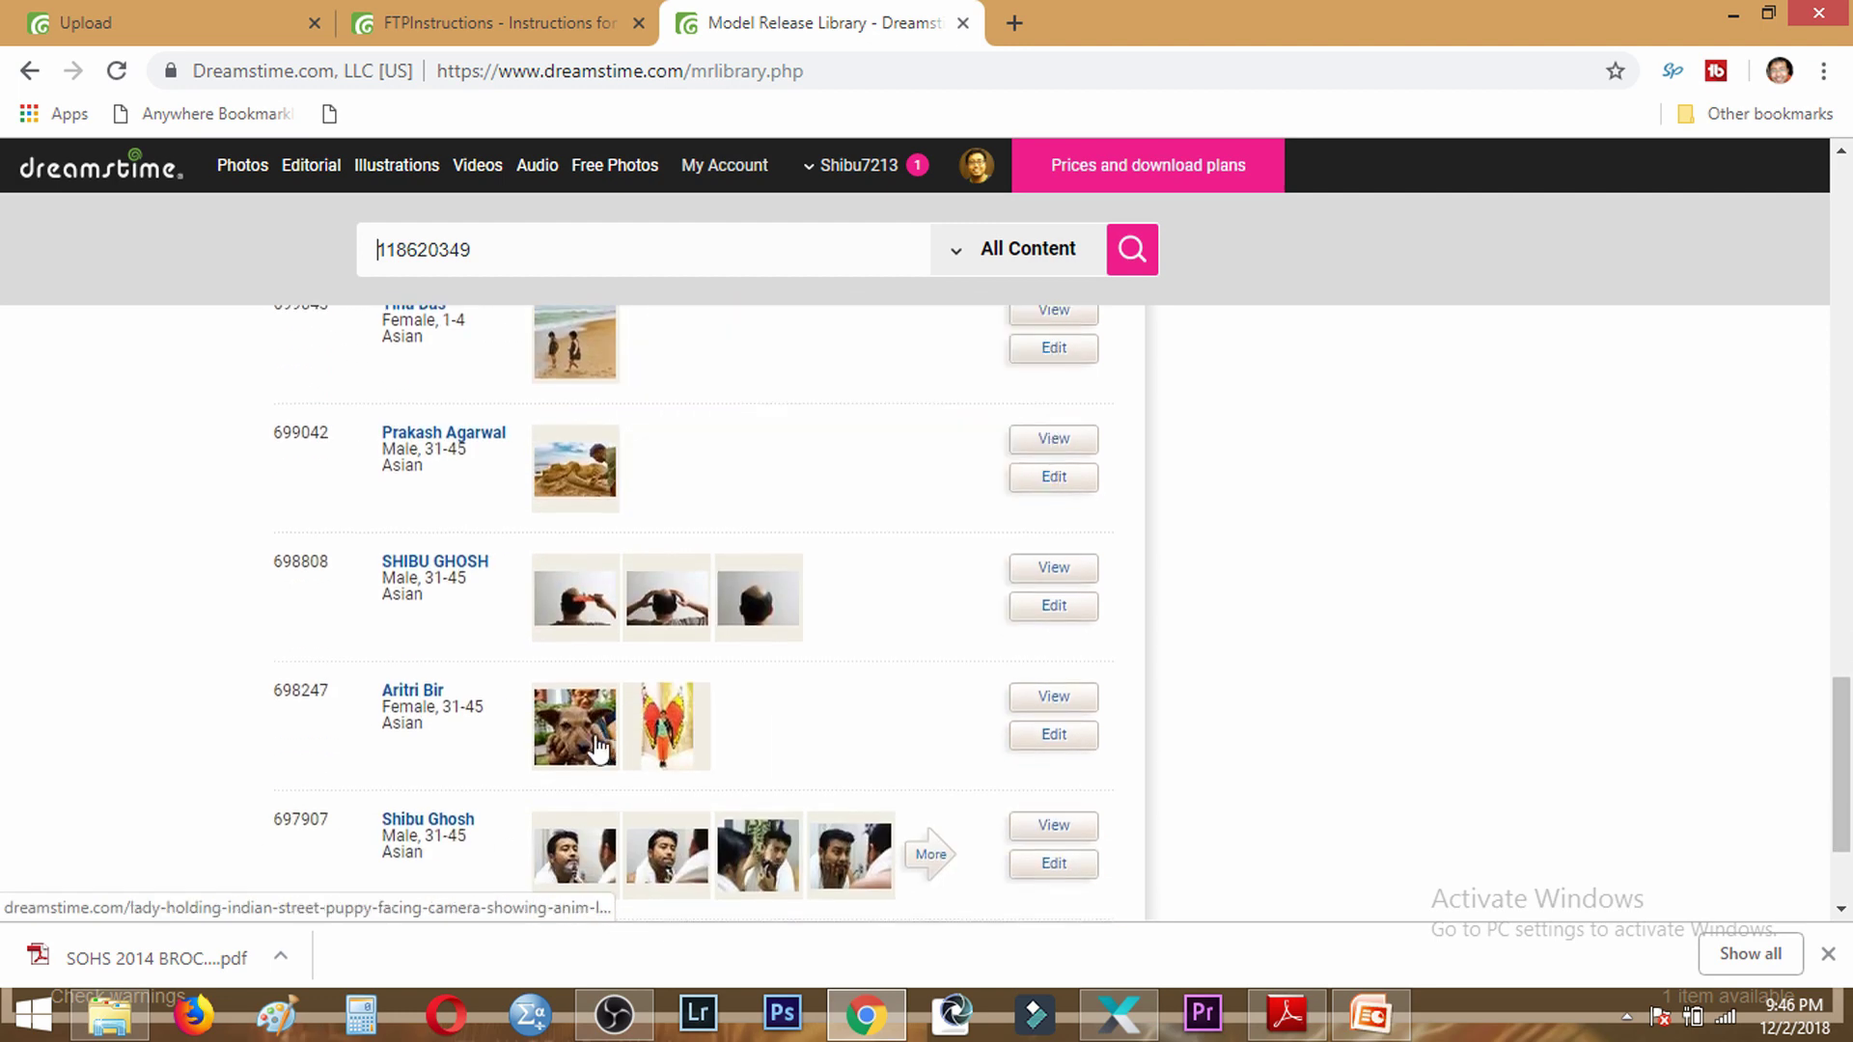
scroll(657, 869, up, 1)
scroll(511, 540, up, 2)
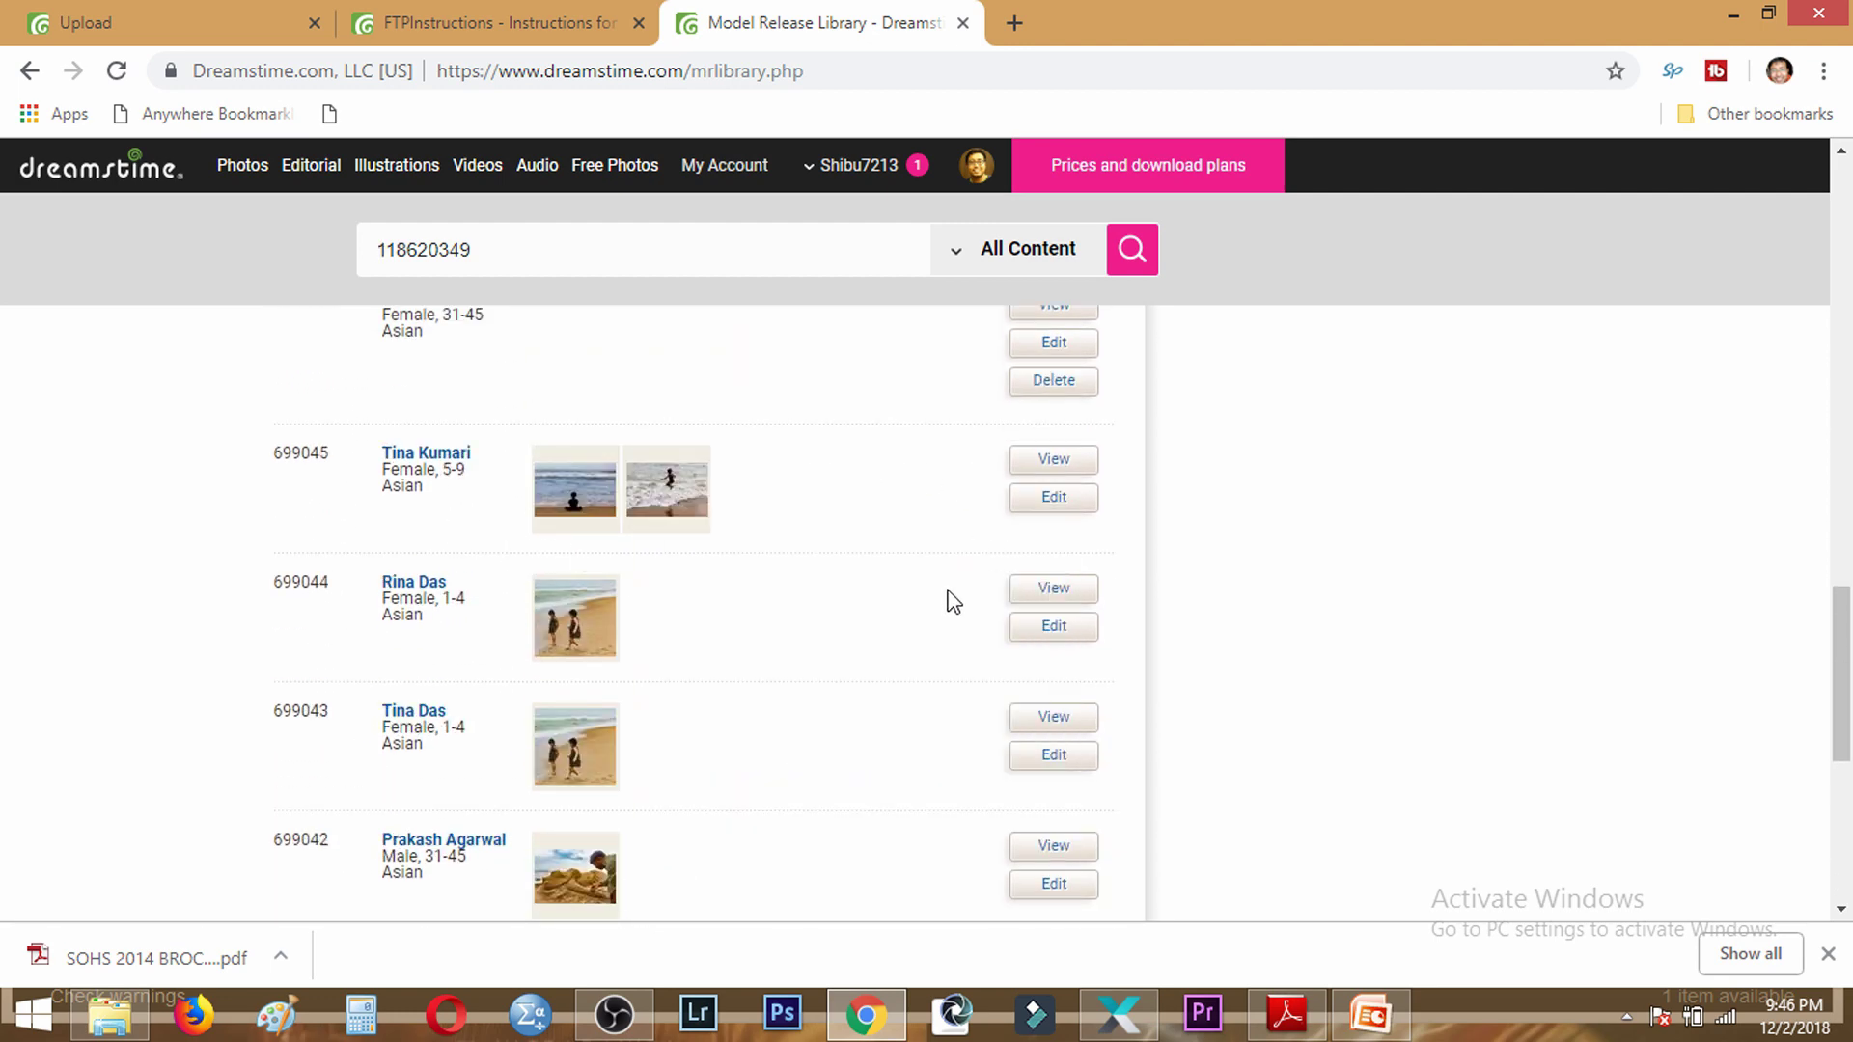
Step: Open Dreamstime's free photos page and look through the available image categories
click(978, 167)
click(830, 172)
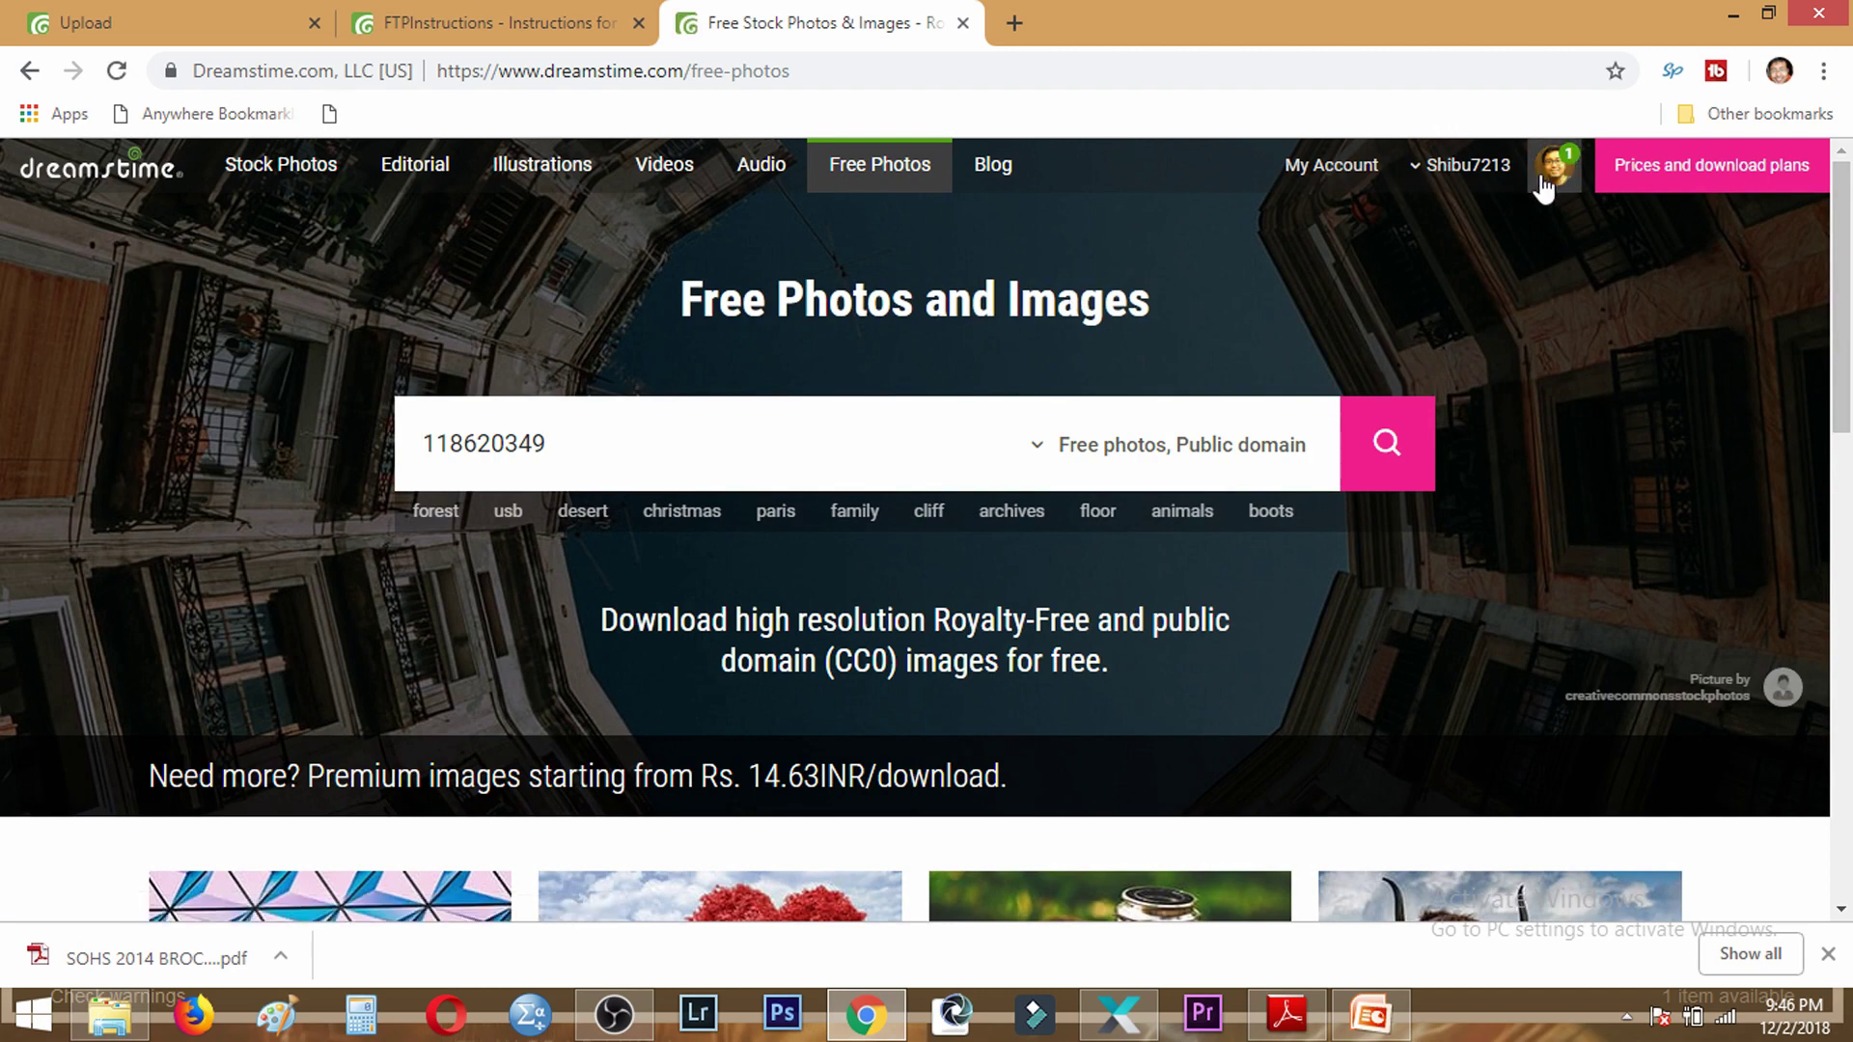
scroll(1392, 342, down, 7)
scroll(1391, 341, up, 4)
scroll(1392, 342, down, 3)
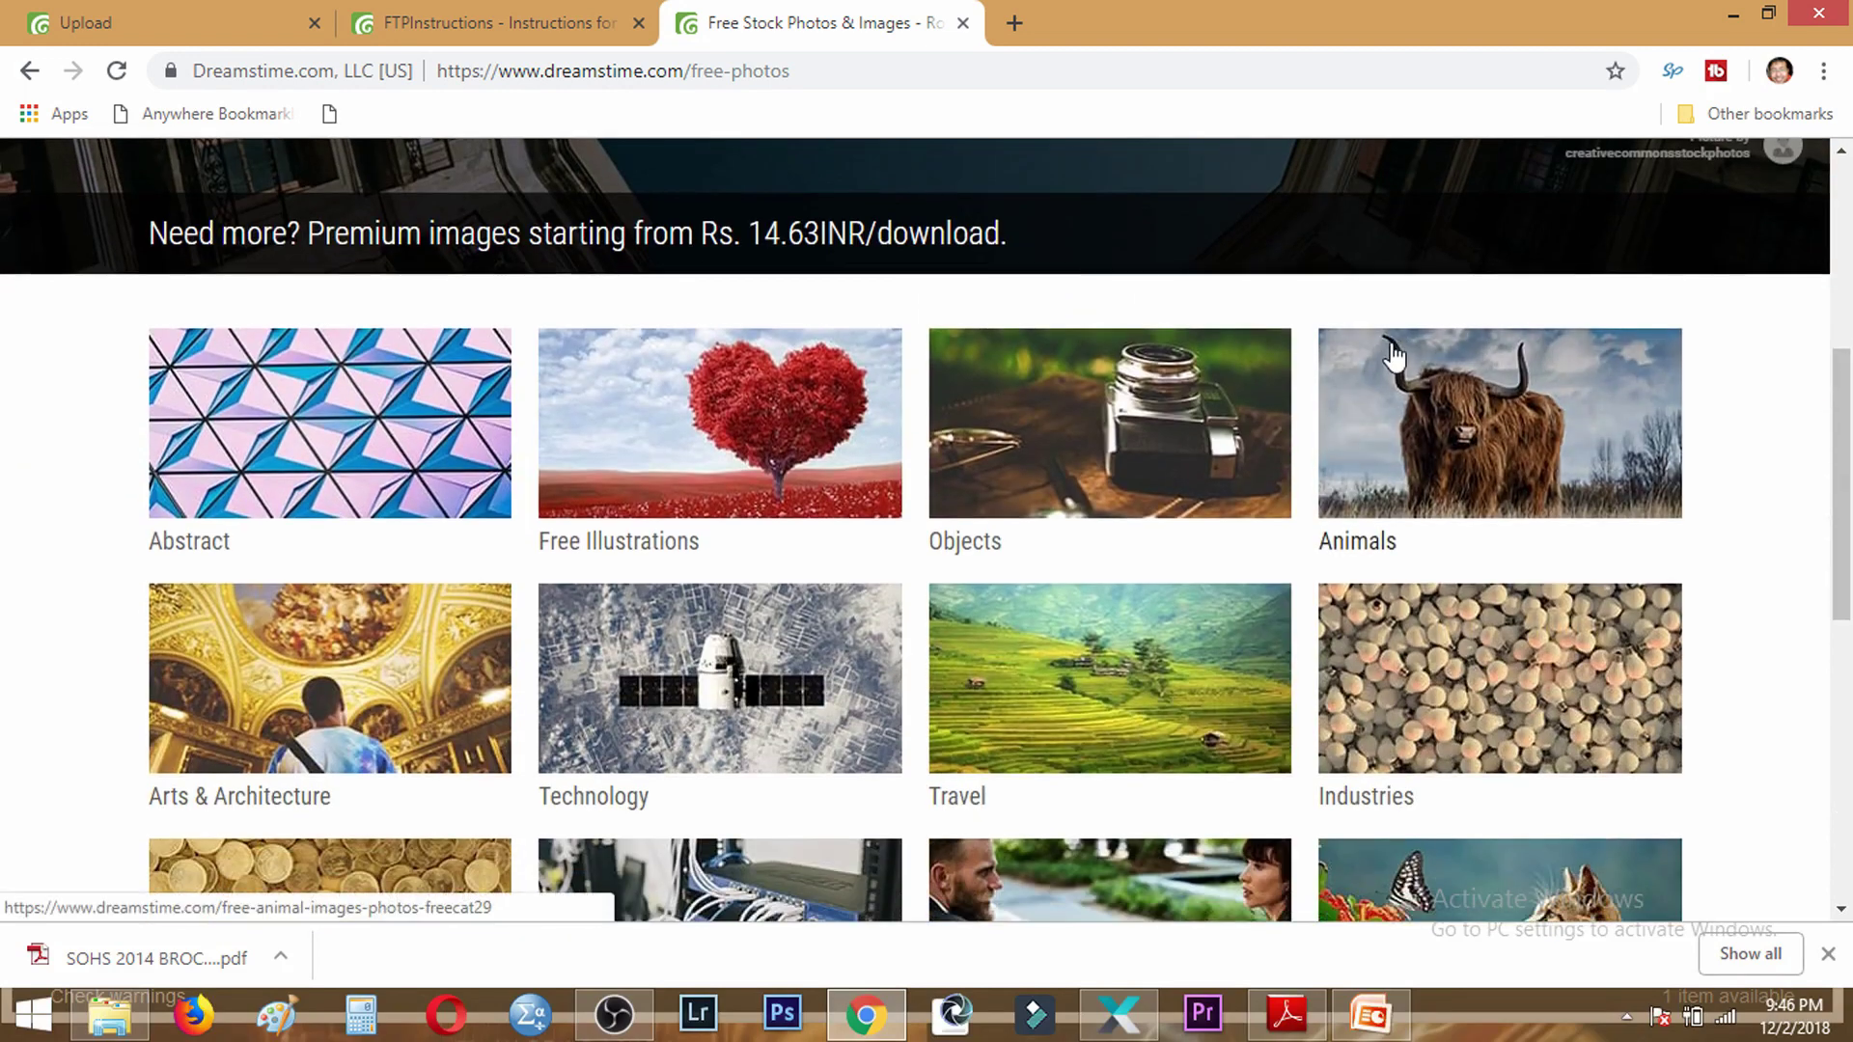
scroll(1392, 342, down, 3)
scroll(1392, 356, down, 3)
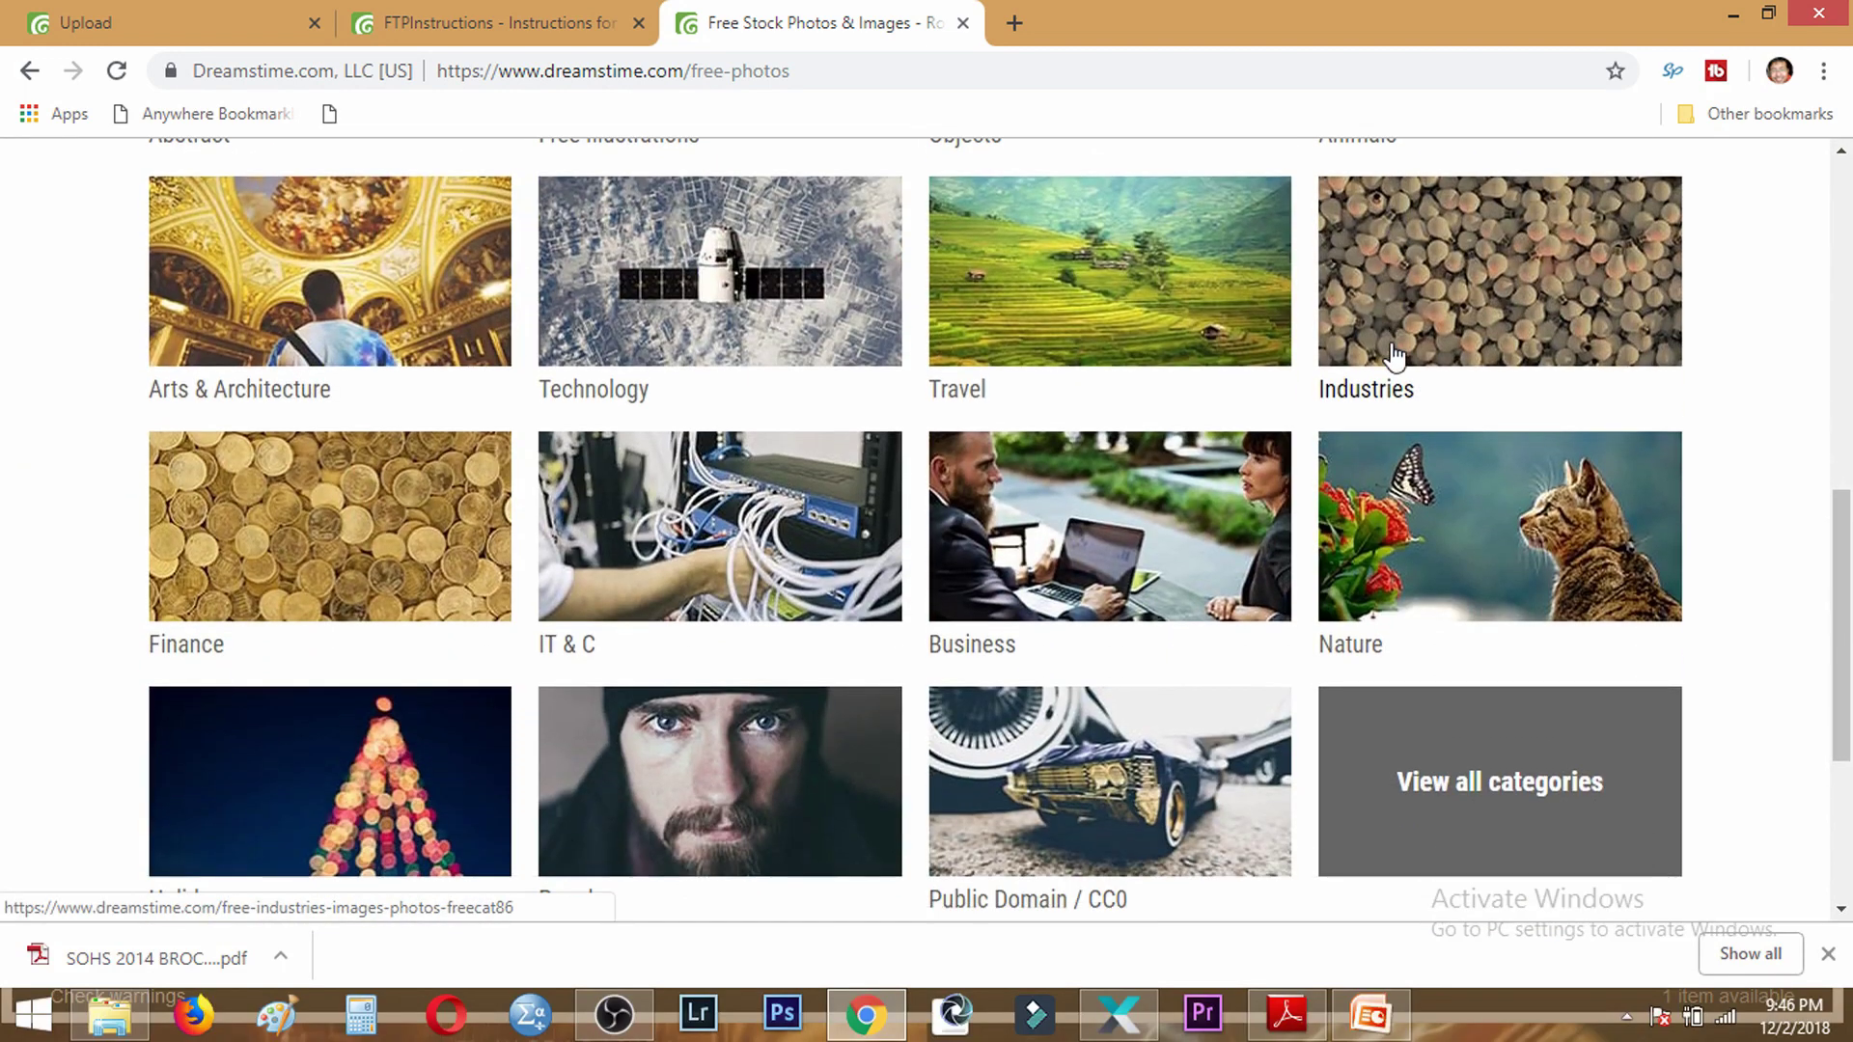
scroll(1158, 366, up, 2)
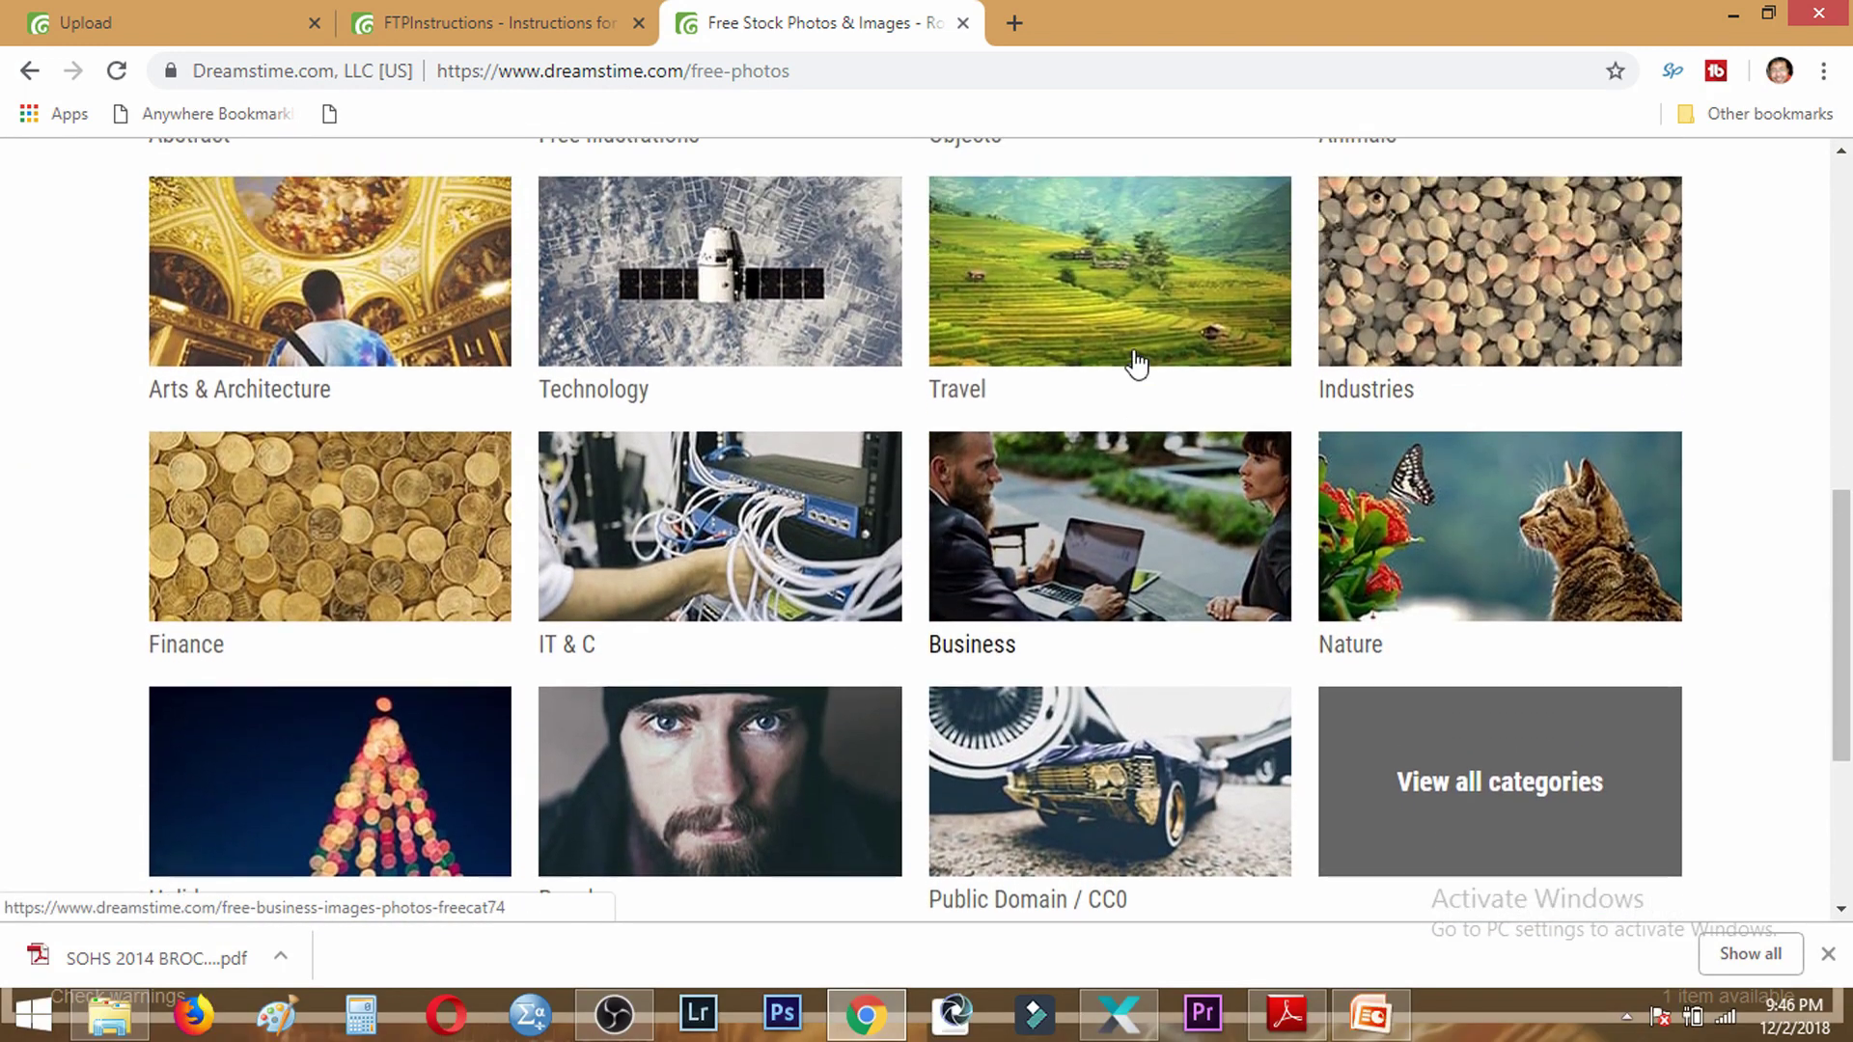
scroll(869, 406, up, 2)
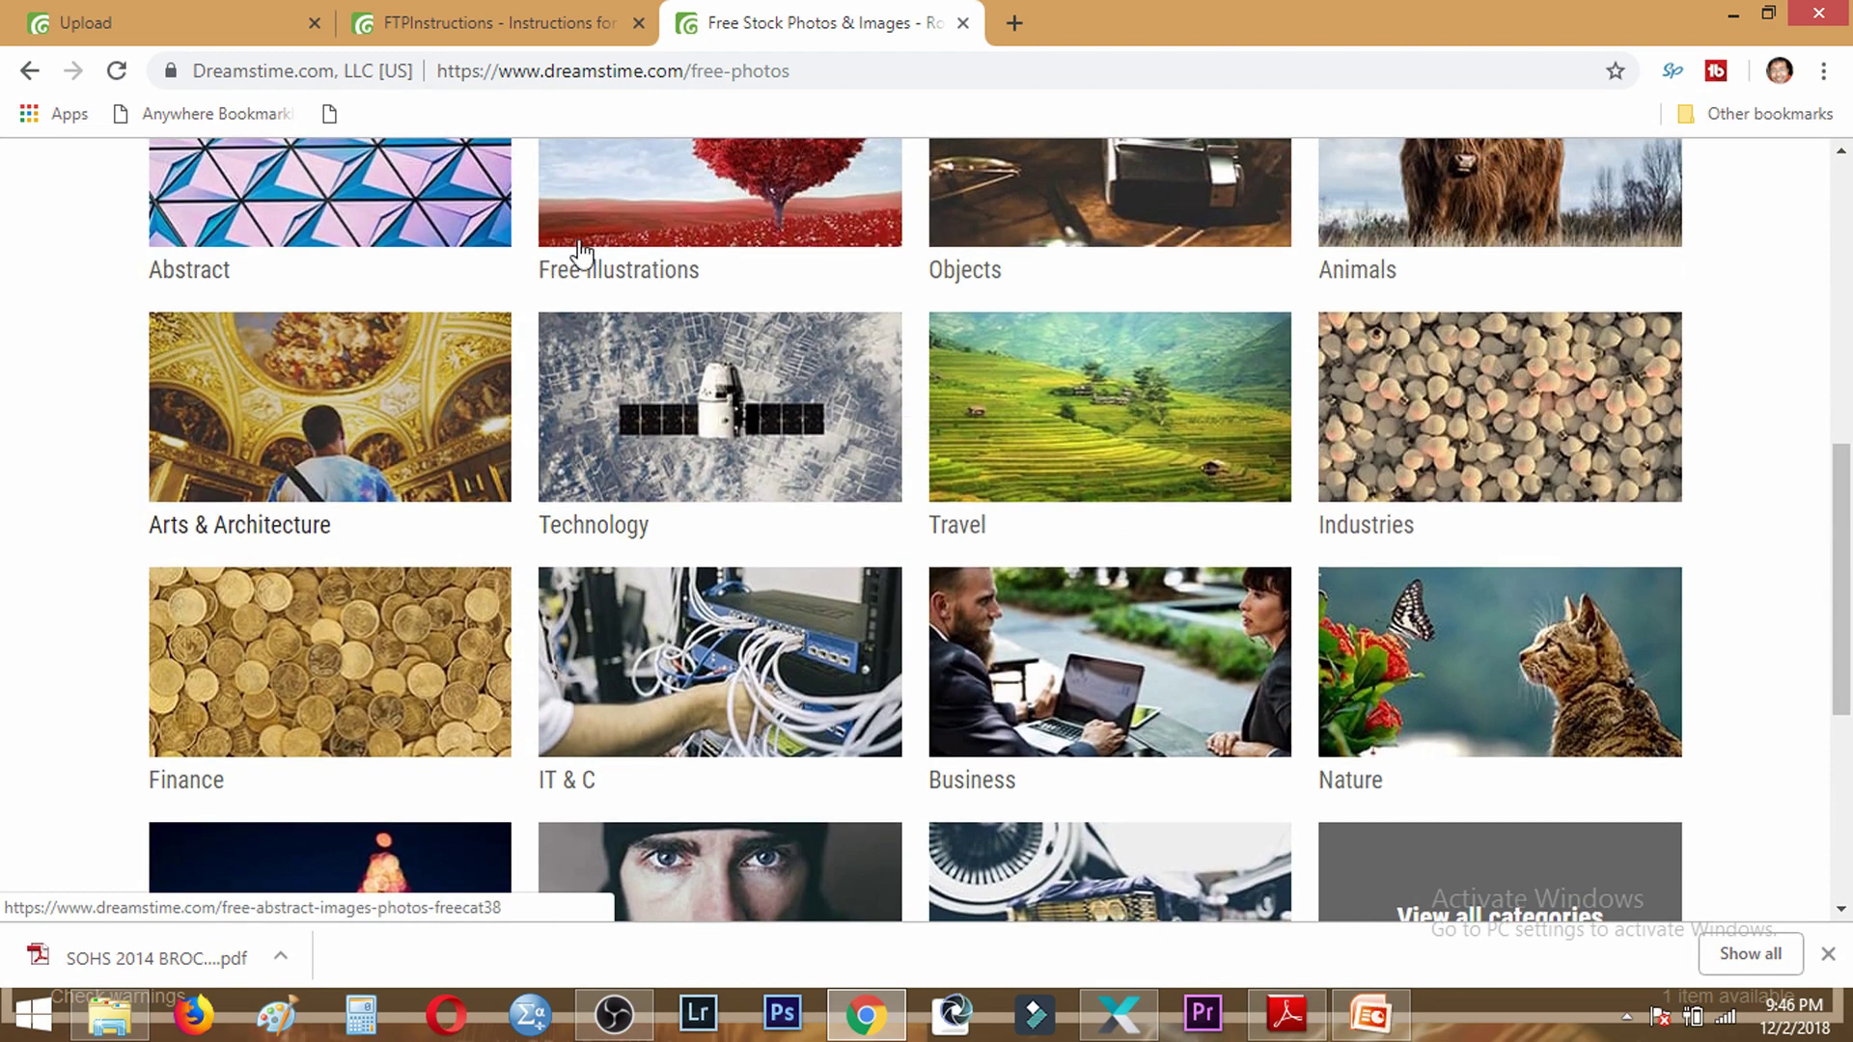
scroll(1149, 473, up, 8)
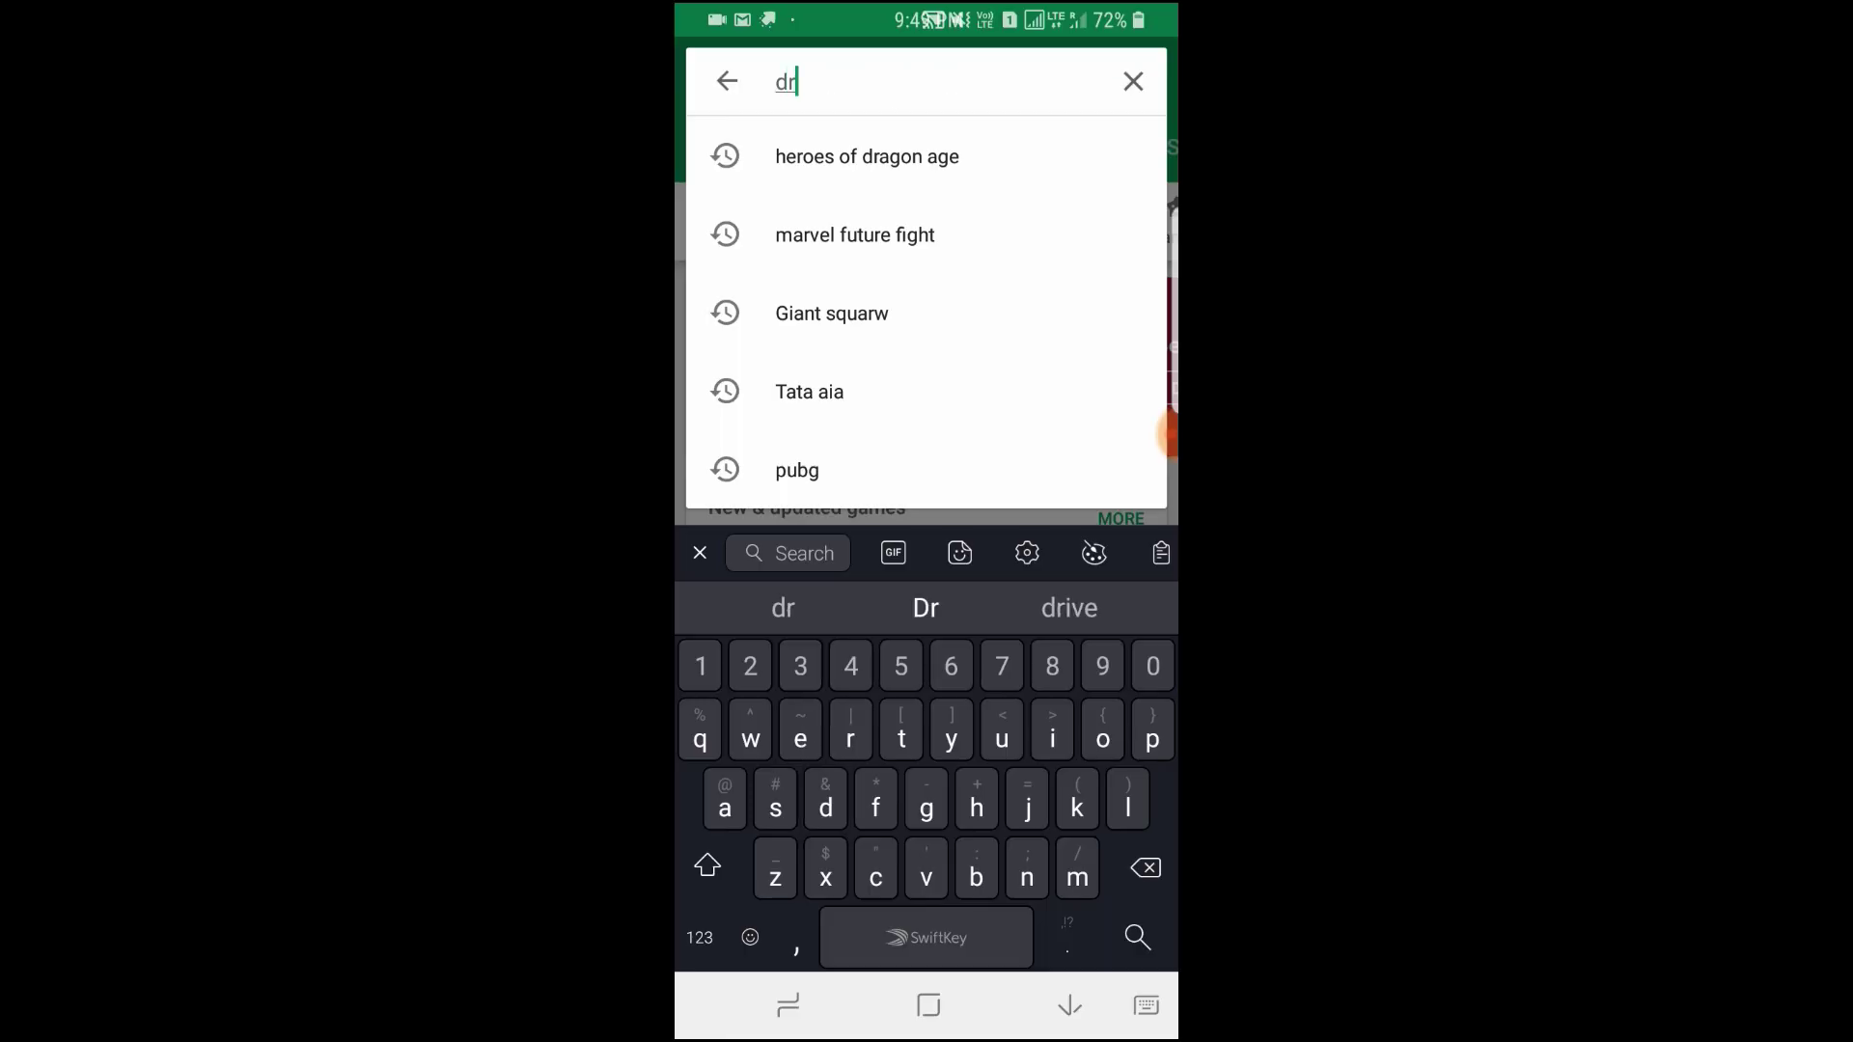
Step: Search Google Play for "dreams", view the "Dreamstime: Sell Your Photos" listing and open the app
text(ea)
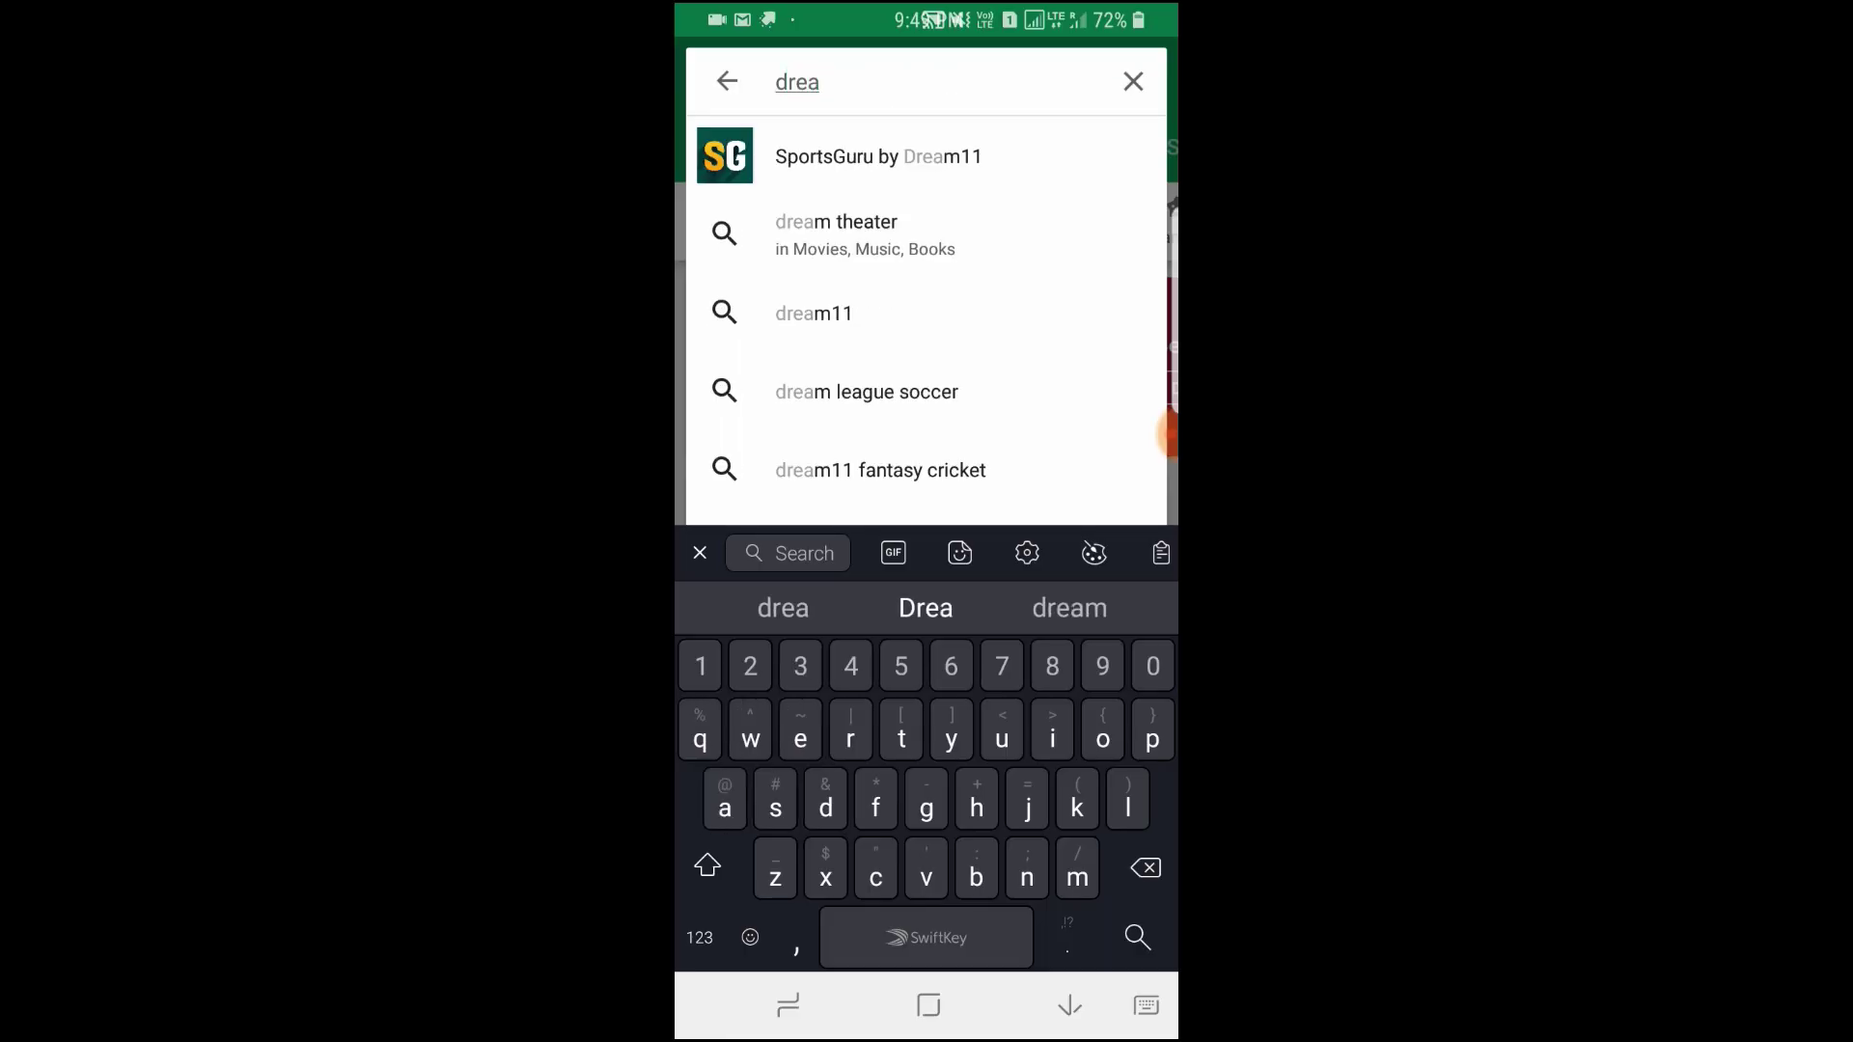
text(ms)
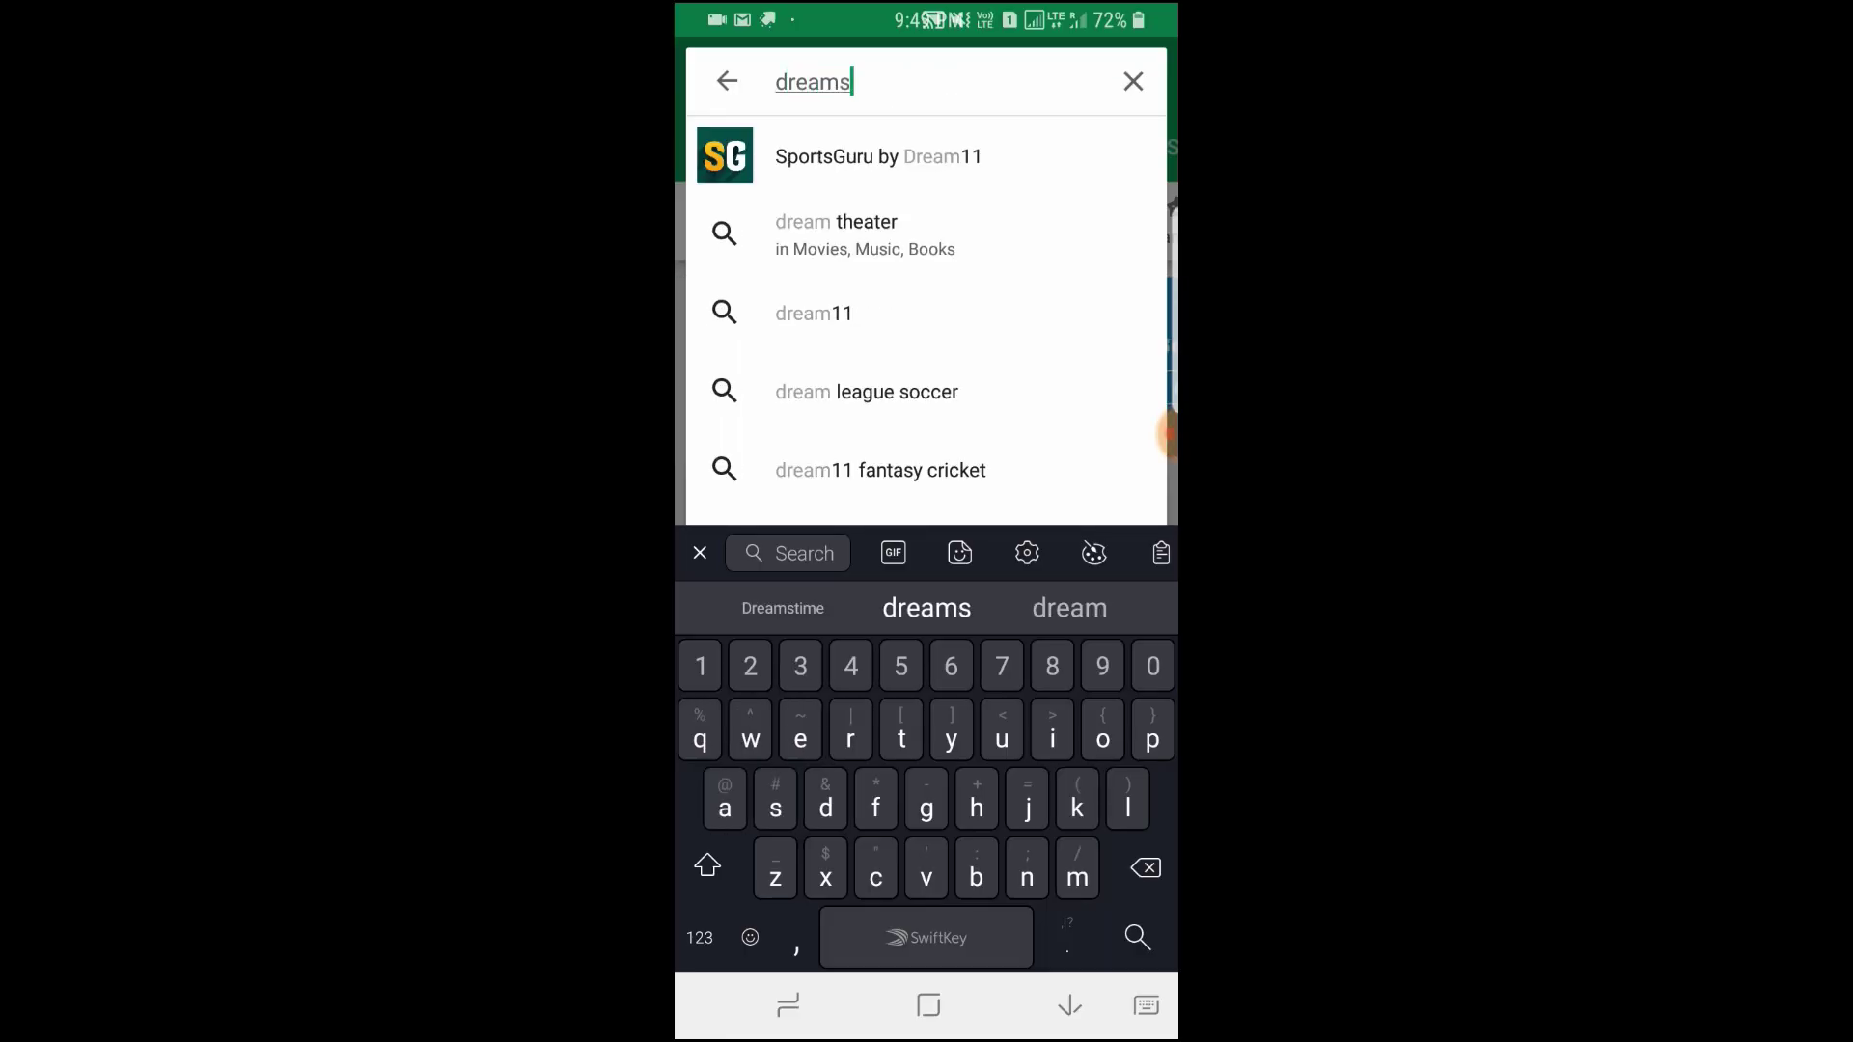
click(904, 156)
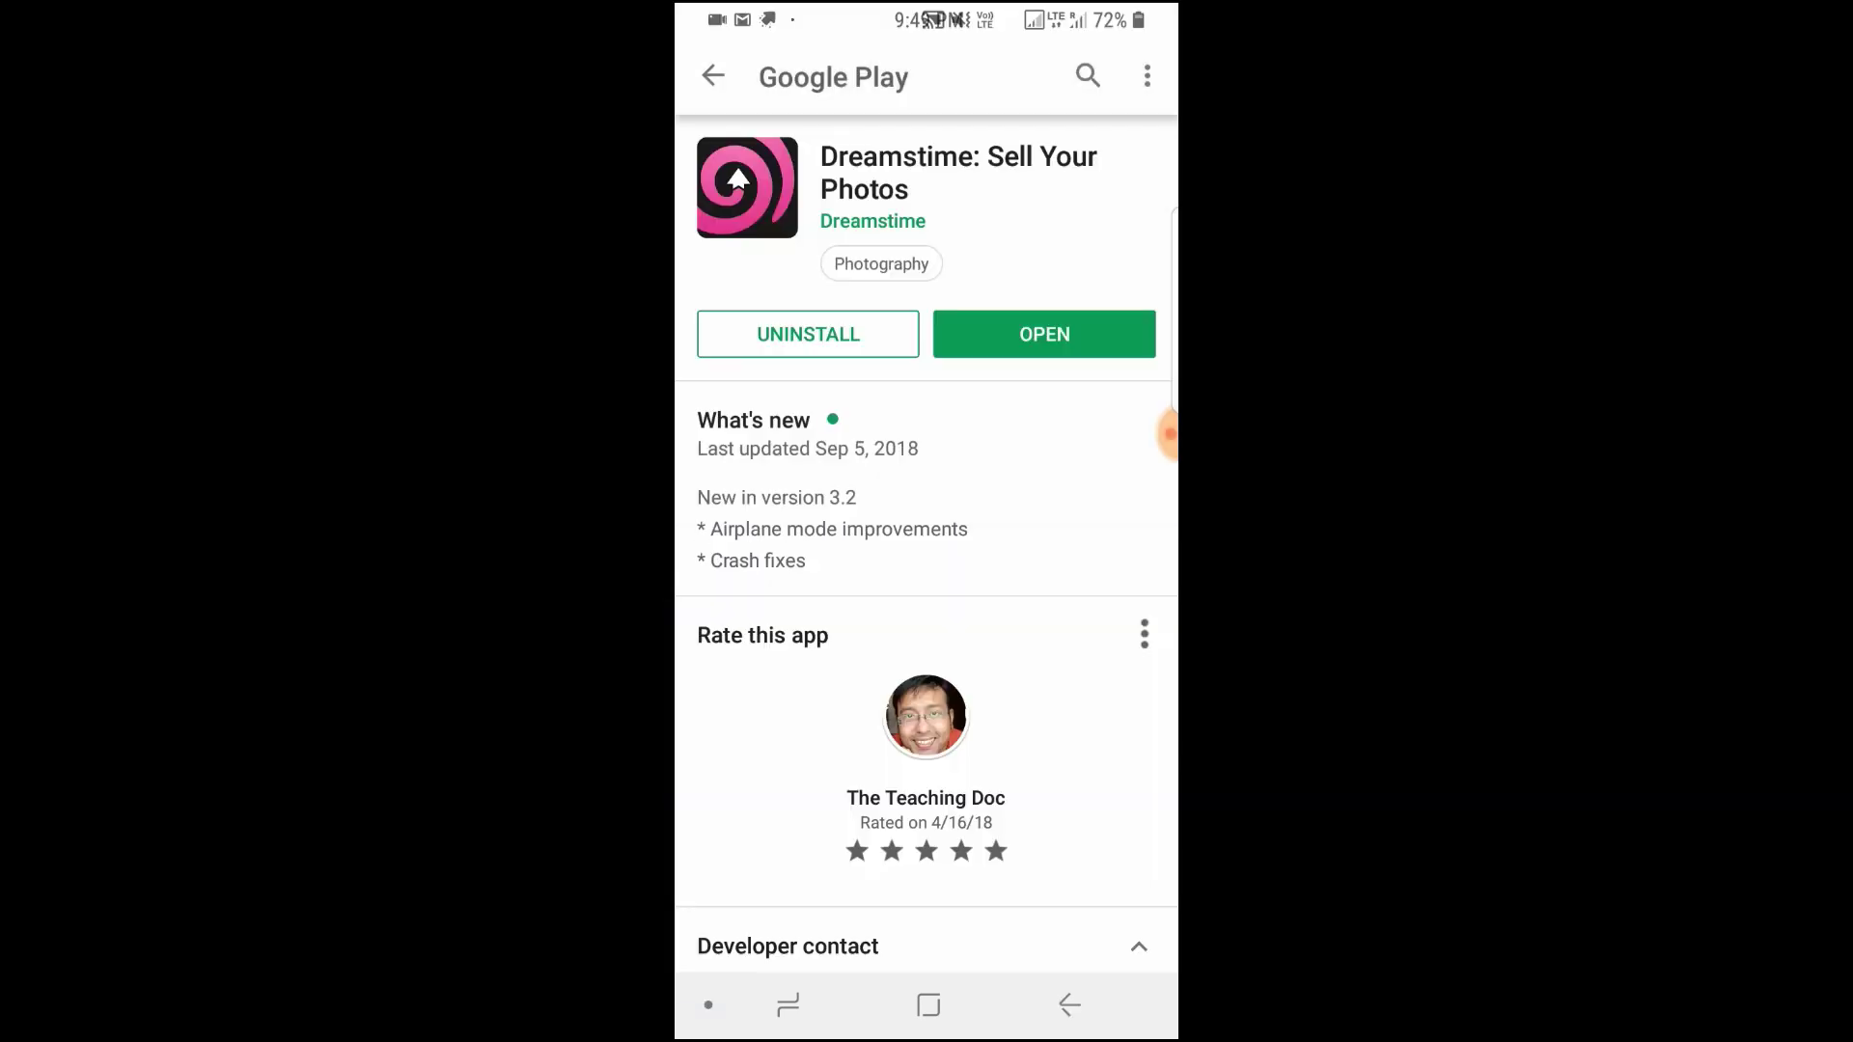
click(1045, 334)
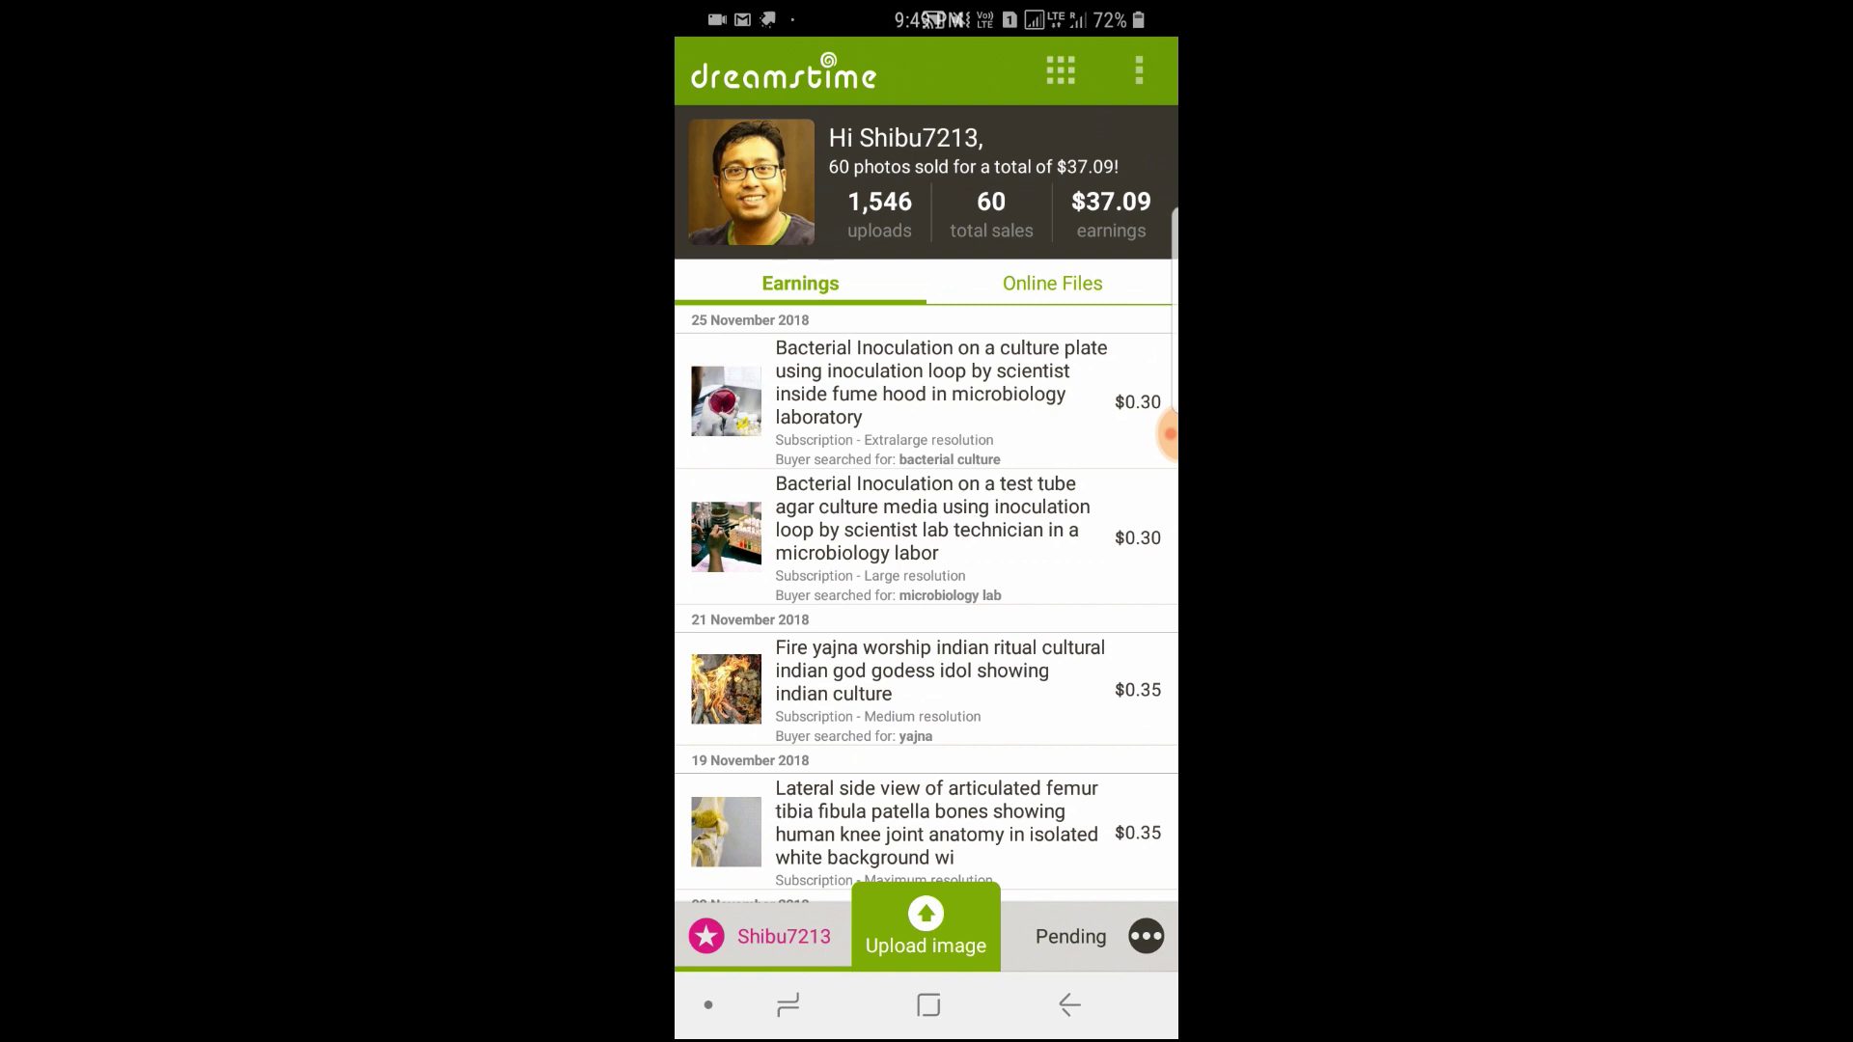
Step: Look through the contributor's earnings history and the list of online files in the mobile app
scroll(926, 579, down, 5)
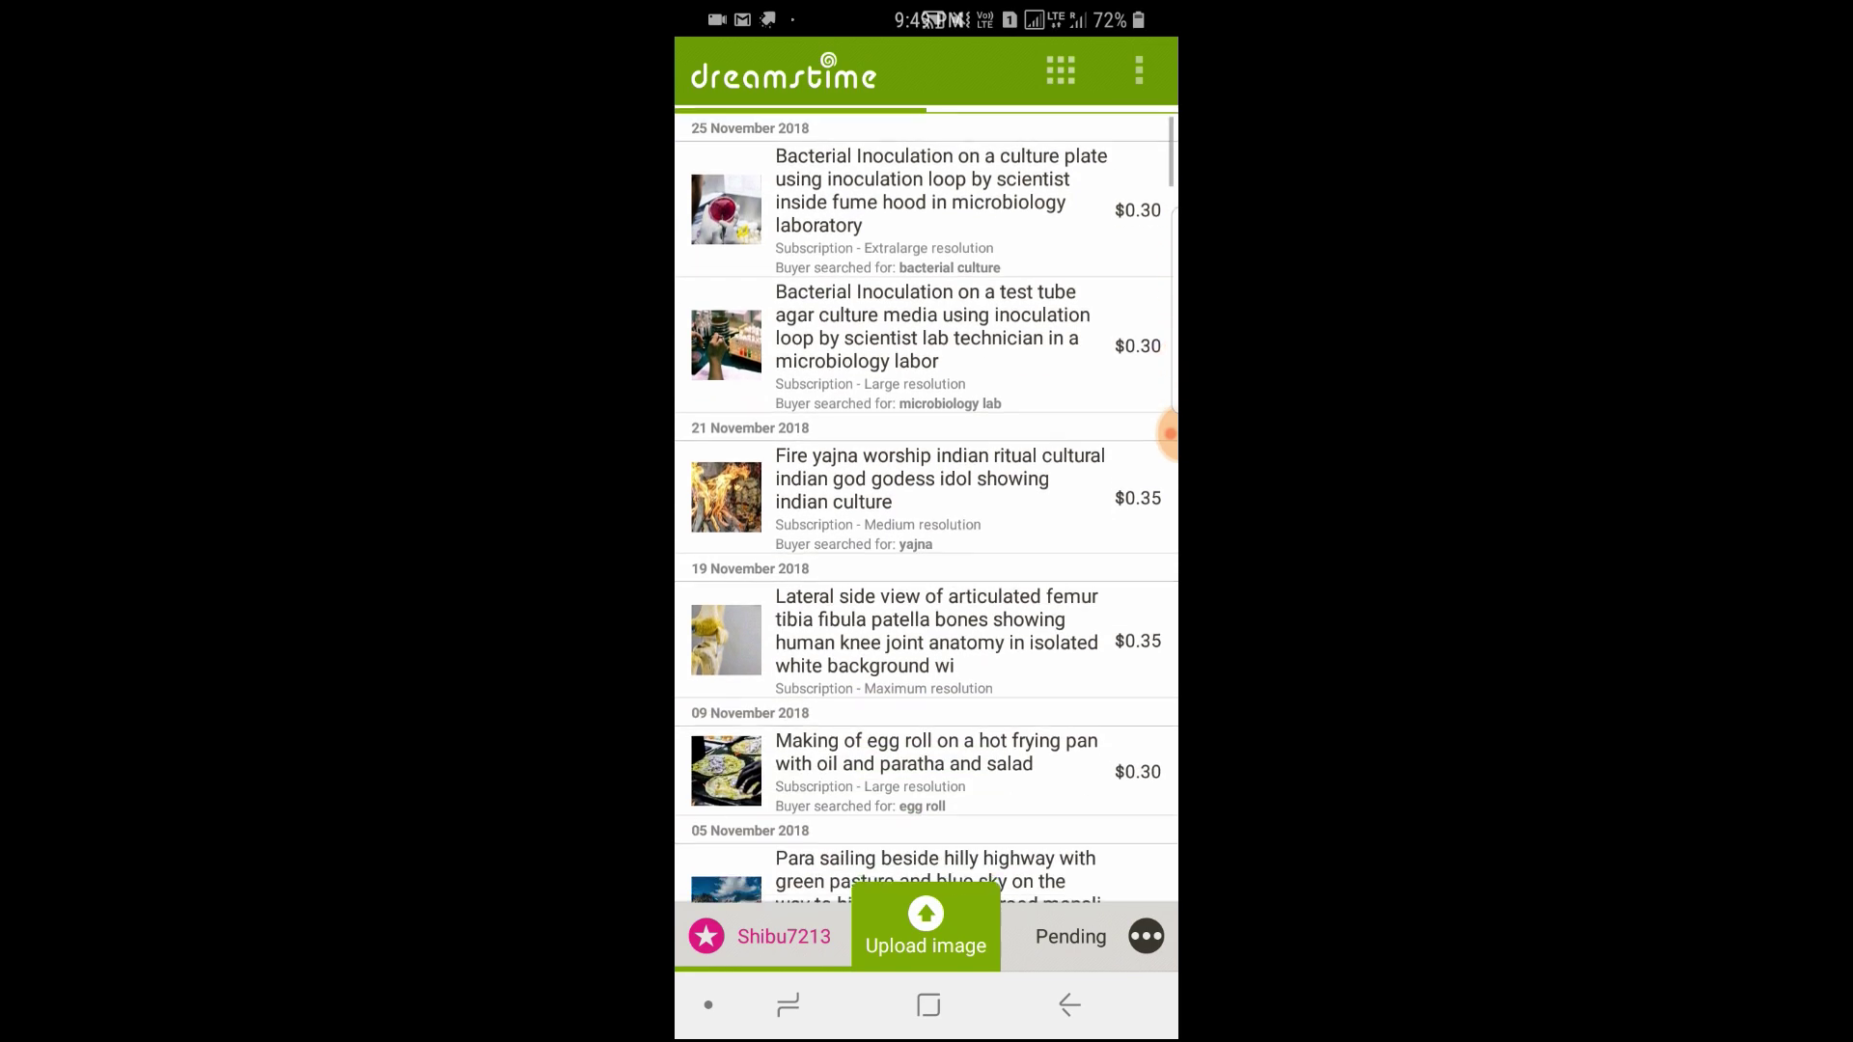
scroll(927, 502, down, 5)
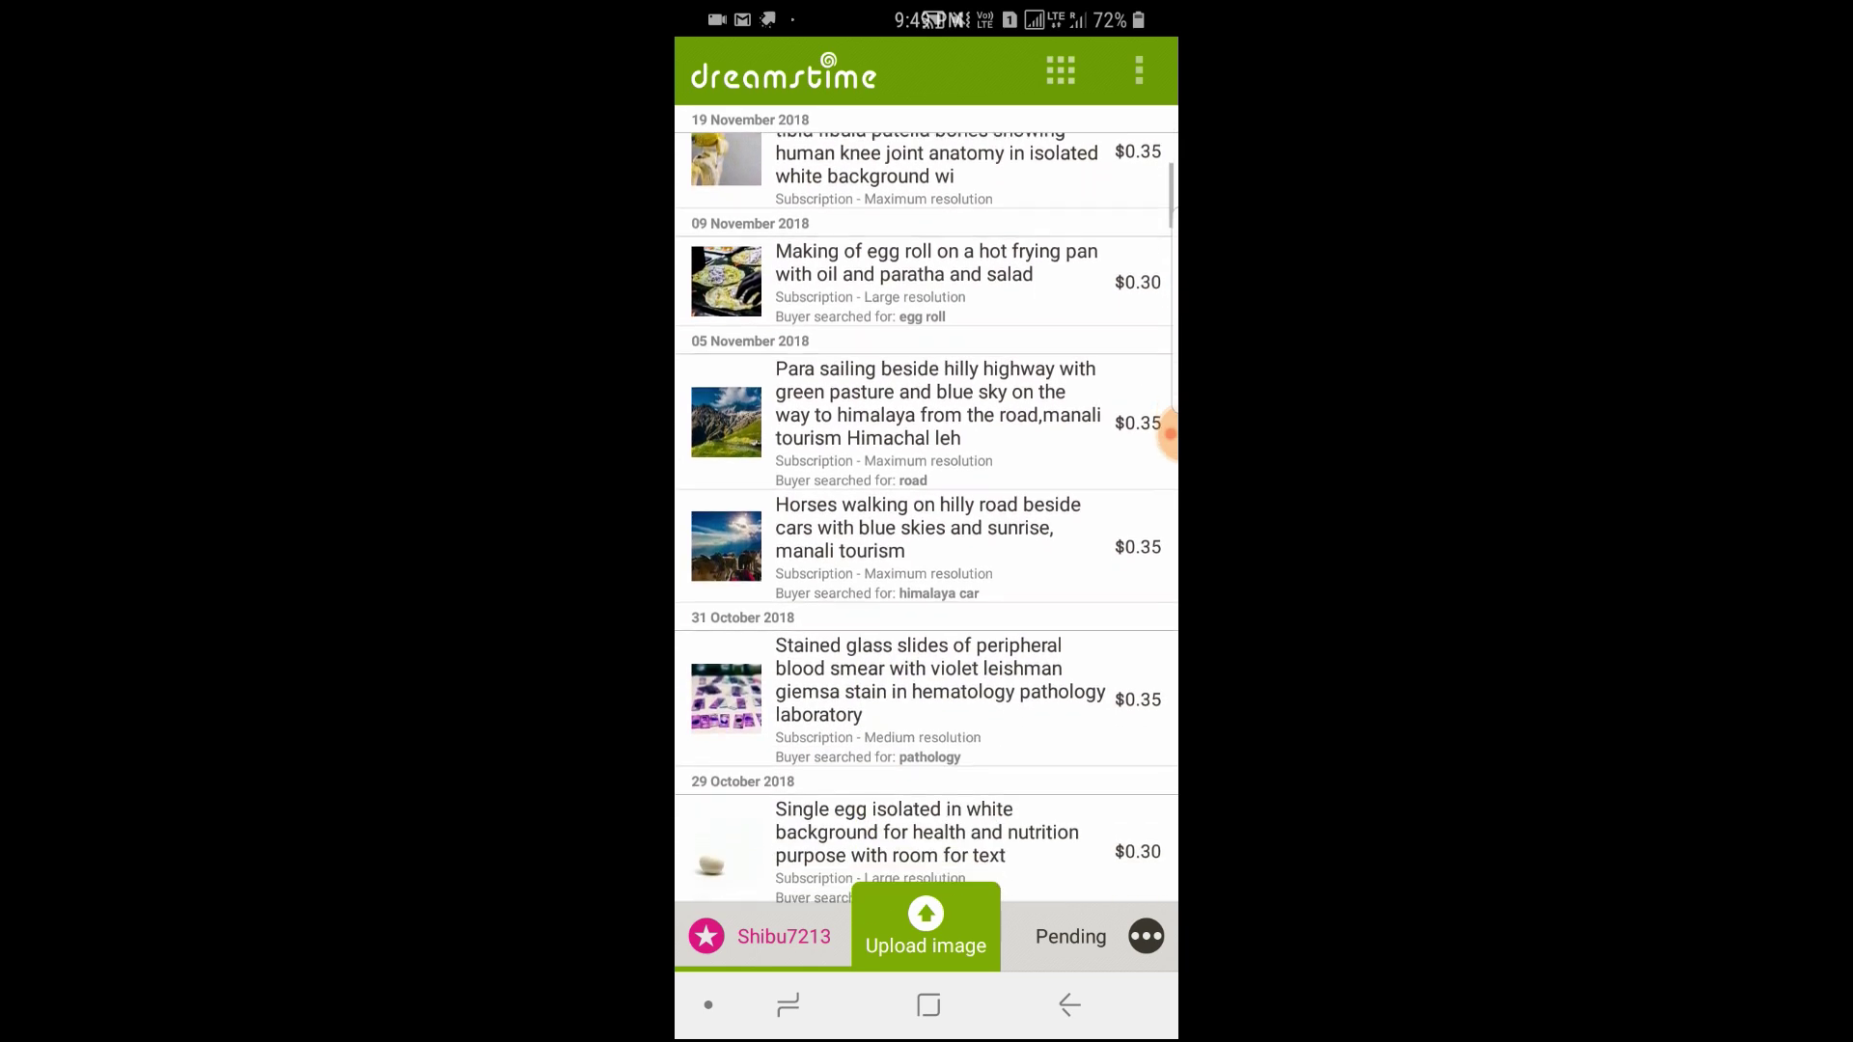
scroll(926, 502, up, 10)
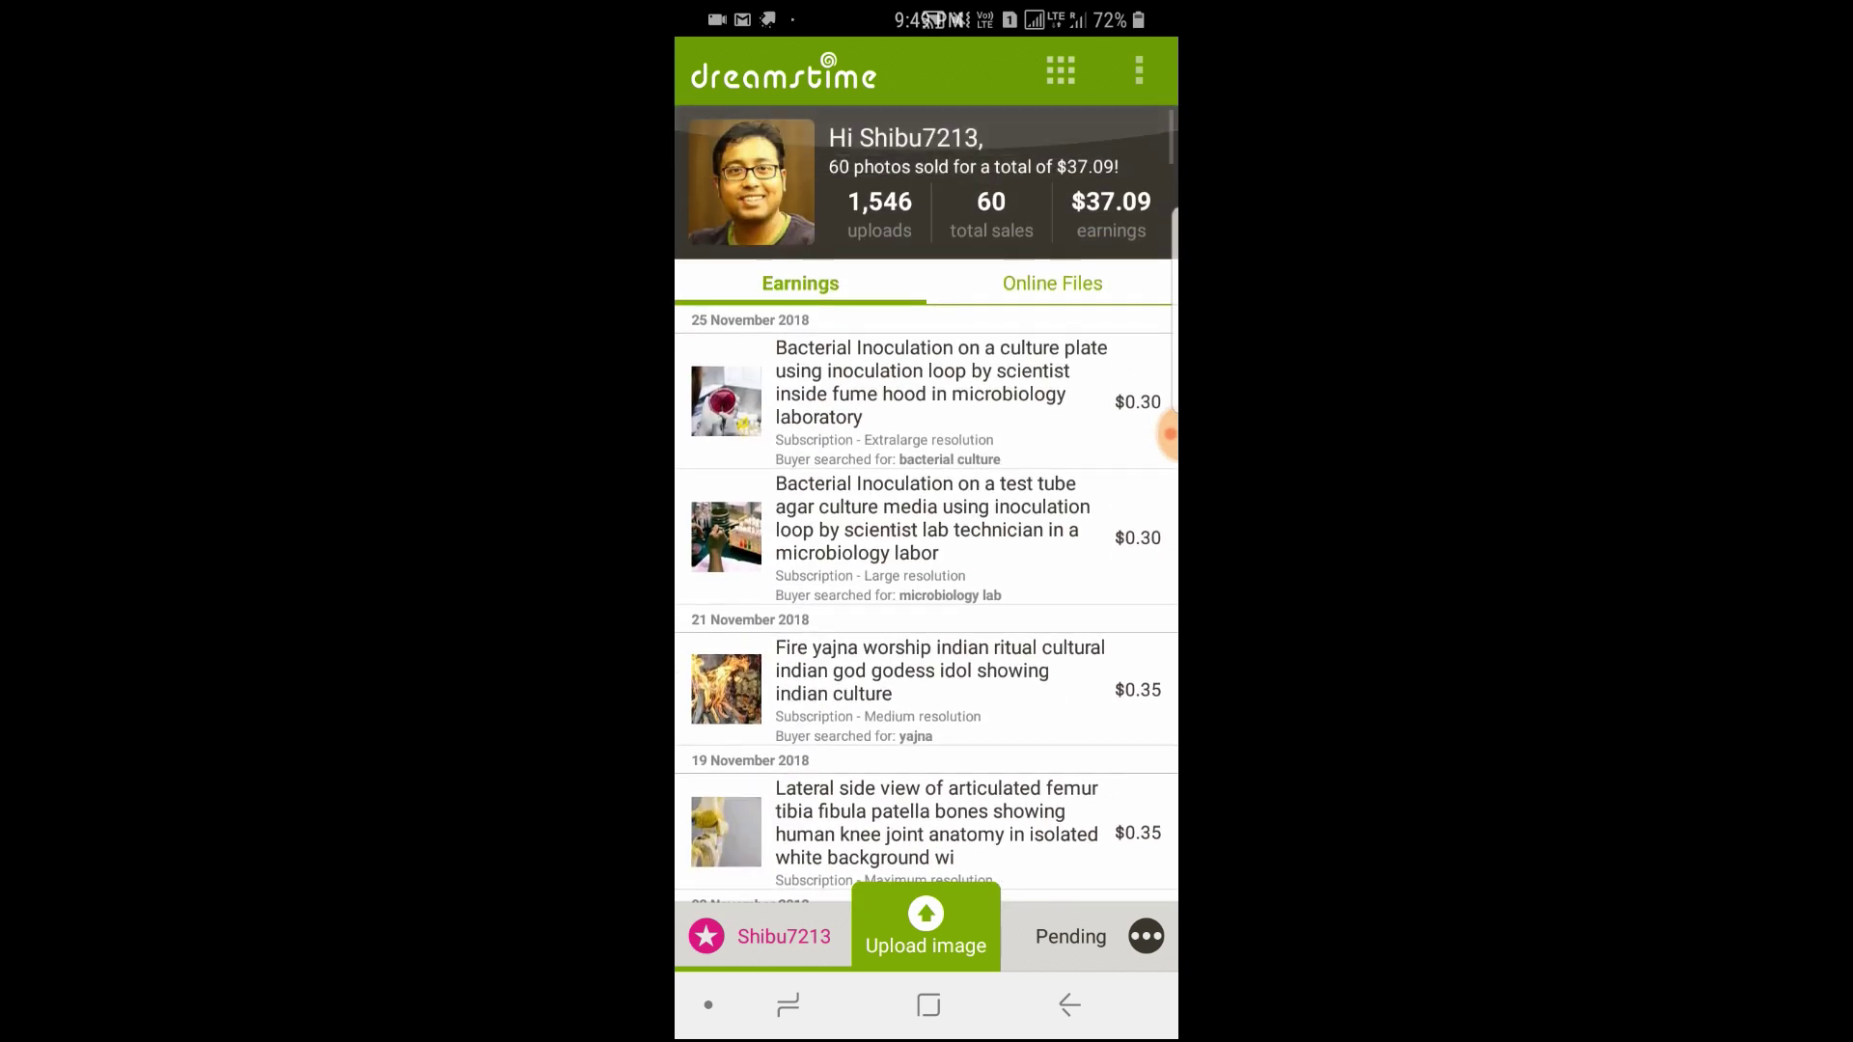
click(1052, 283)
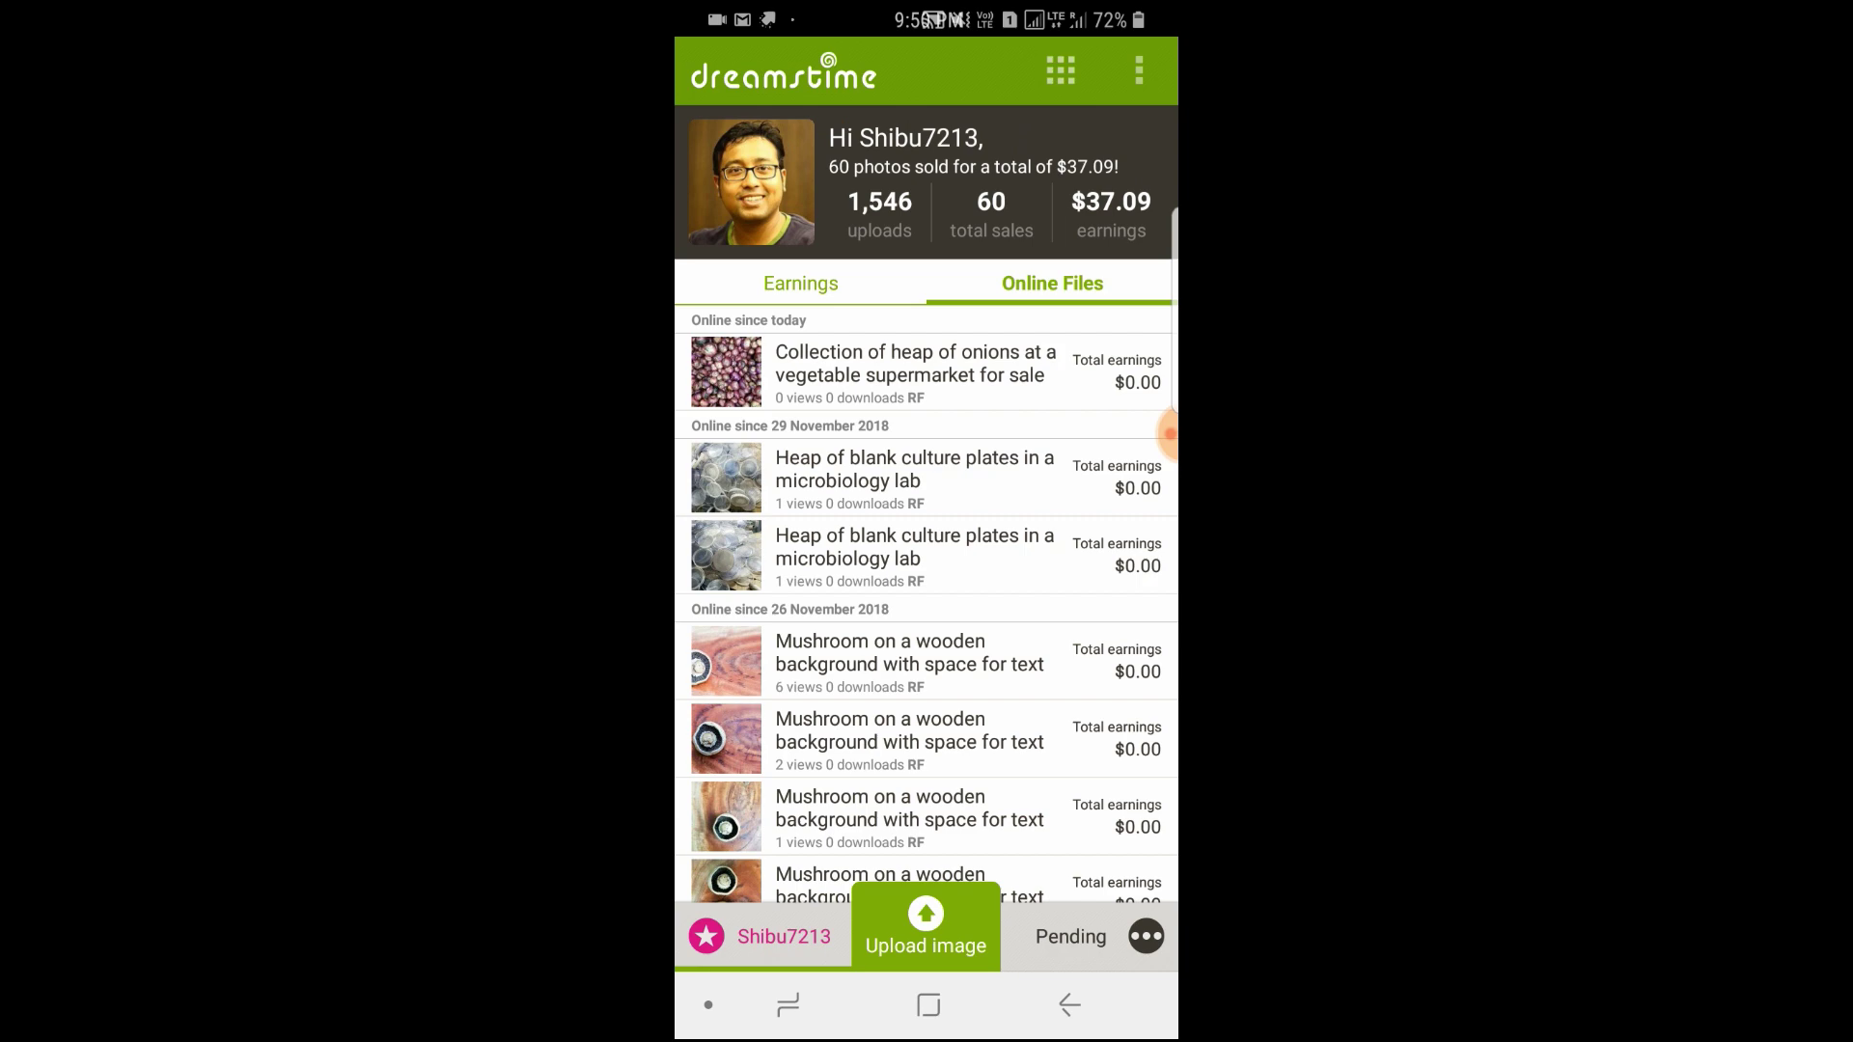
scroll(927, 517, down, 10)
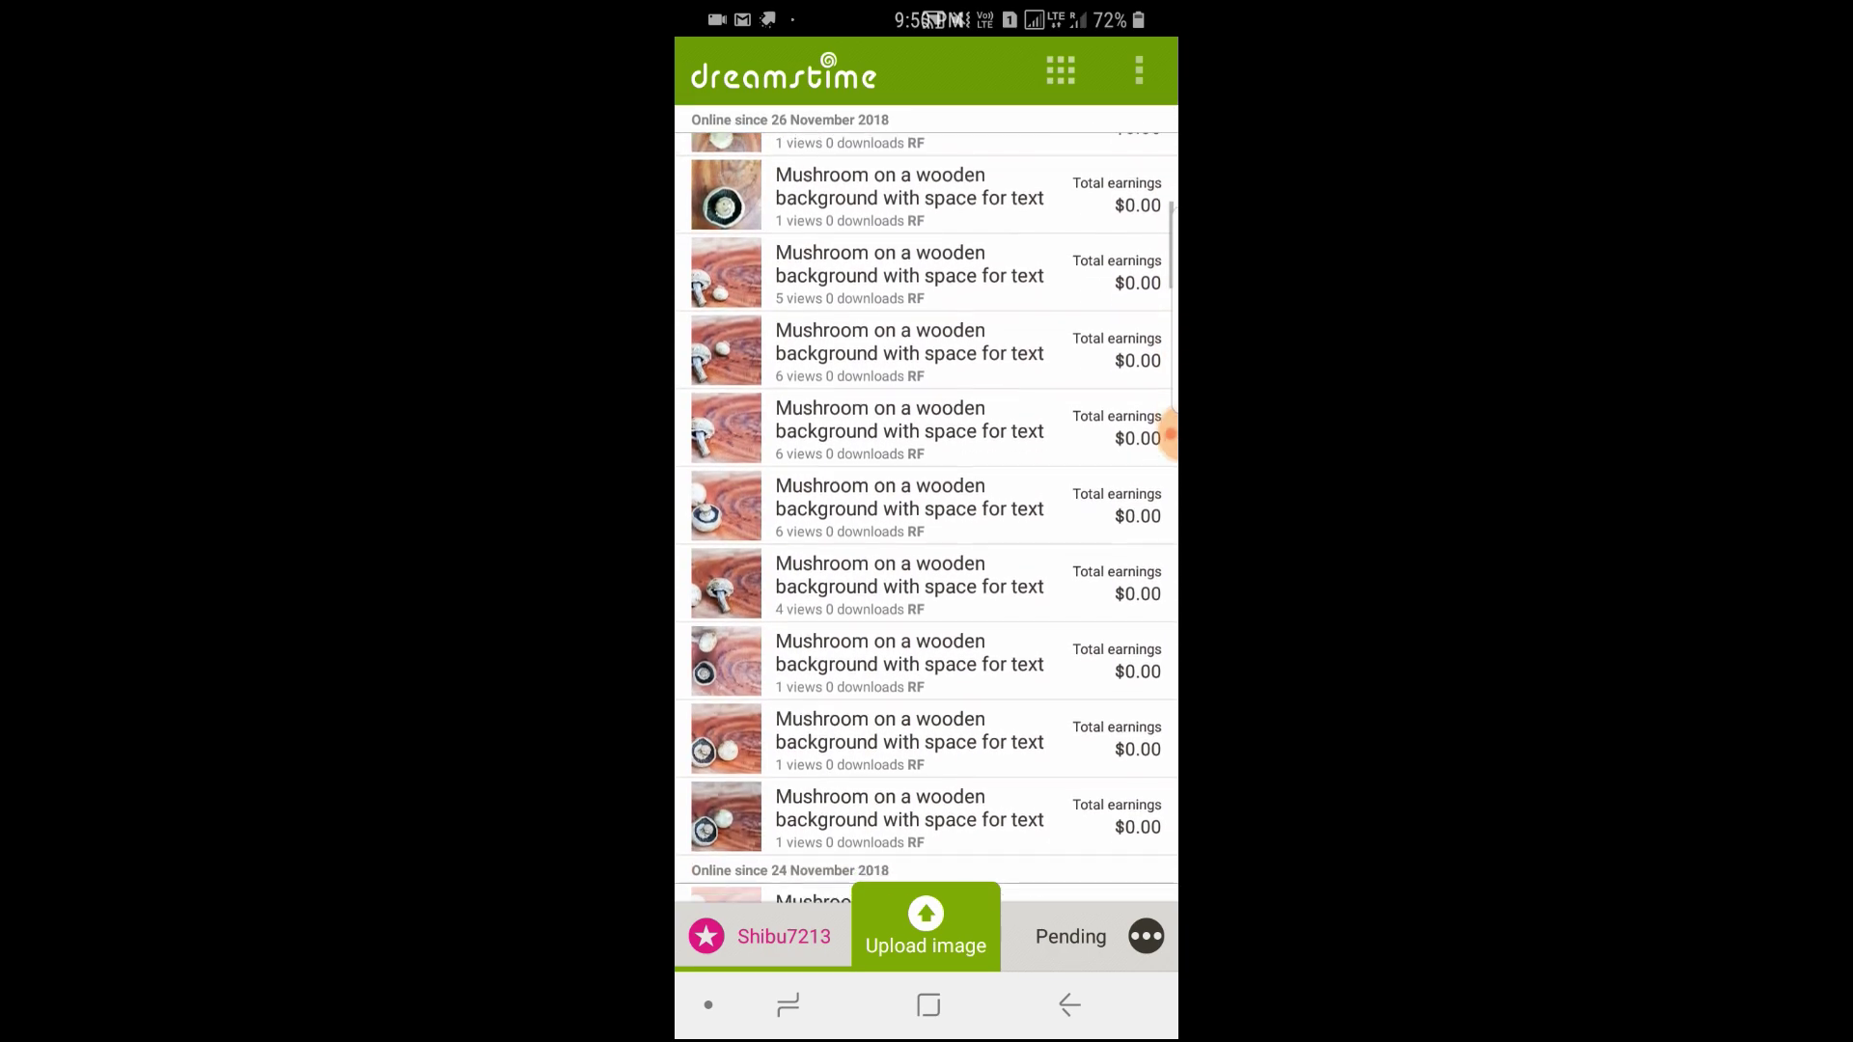
scroll(1170, 435, up, 15)
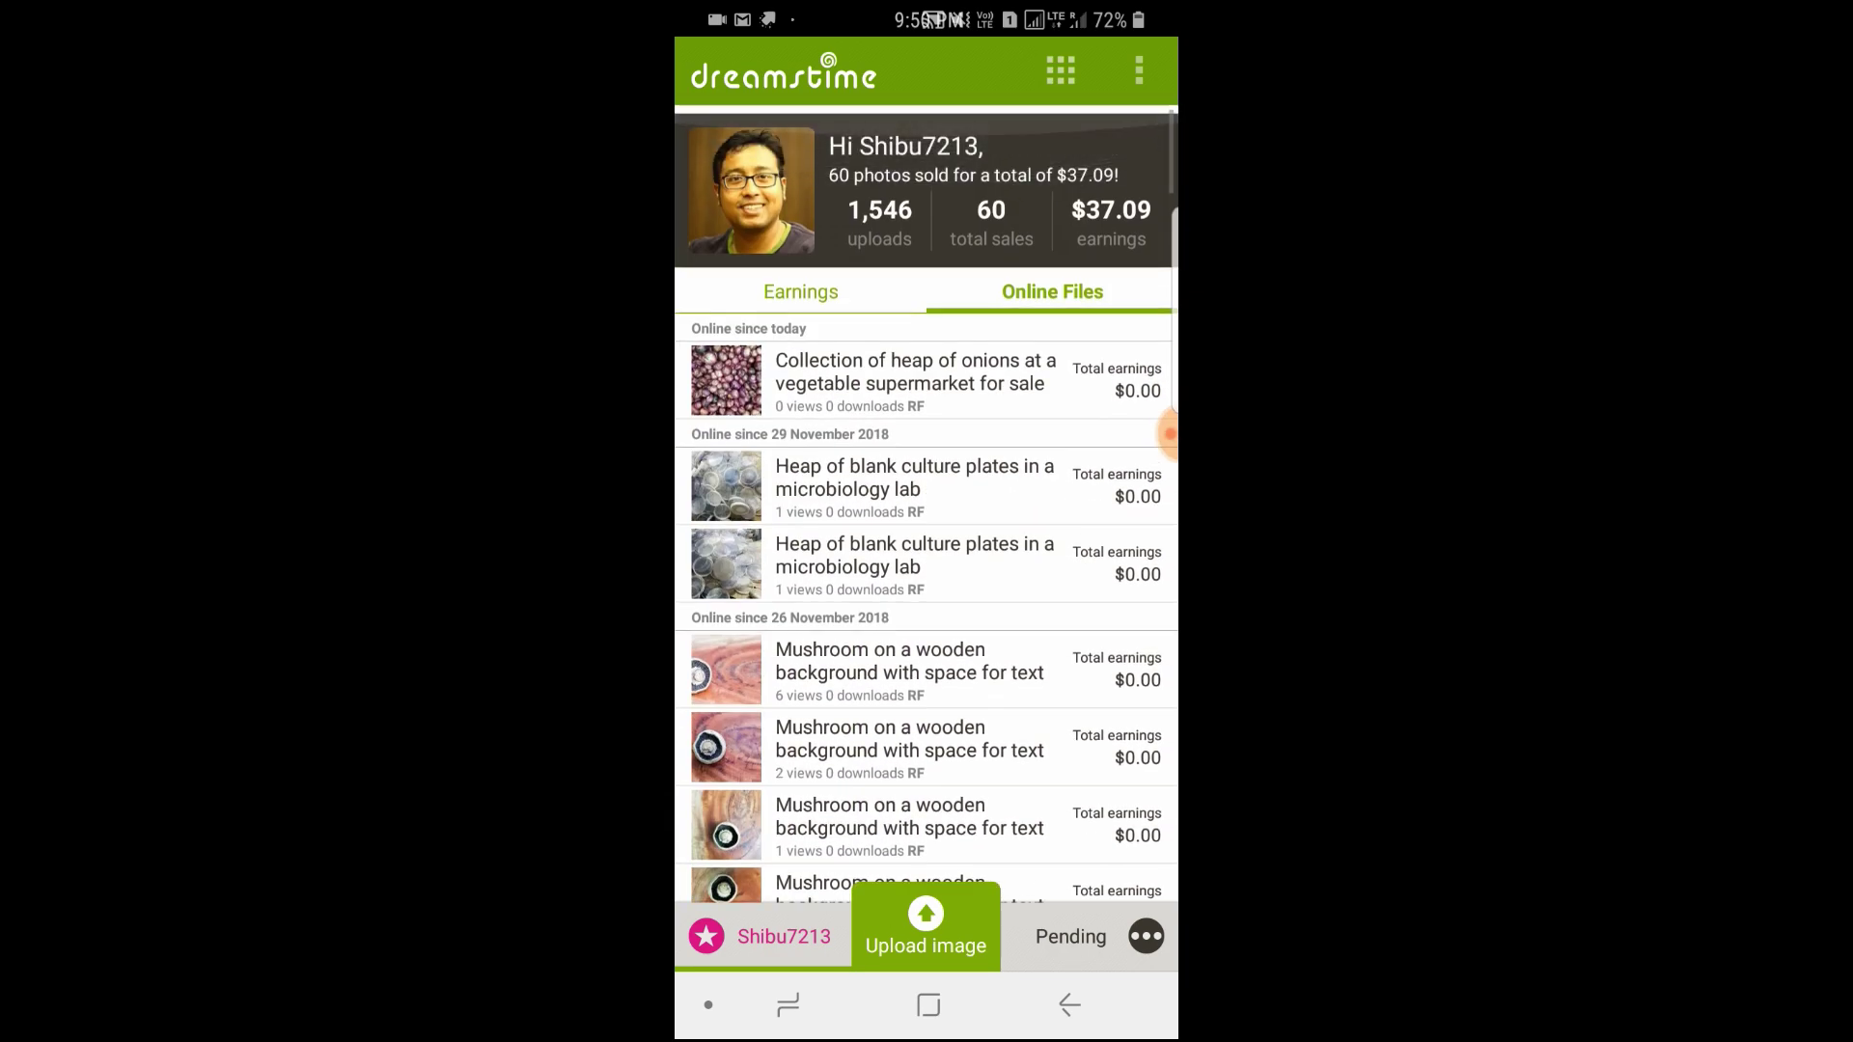
click(801, 291)
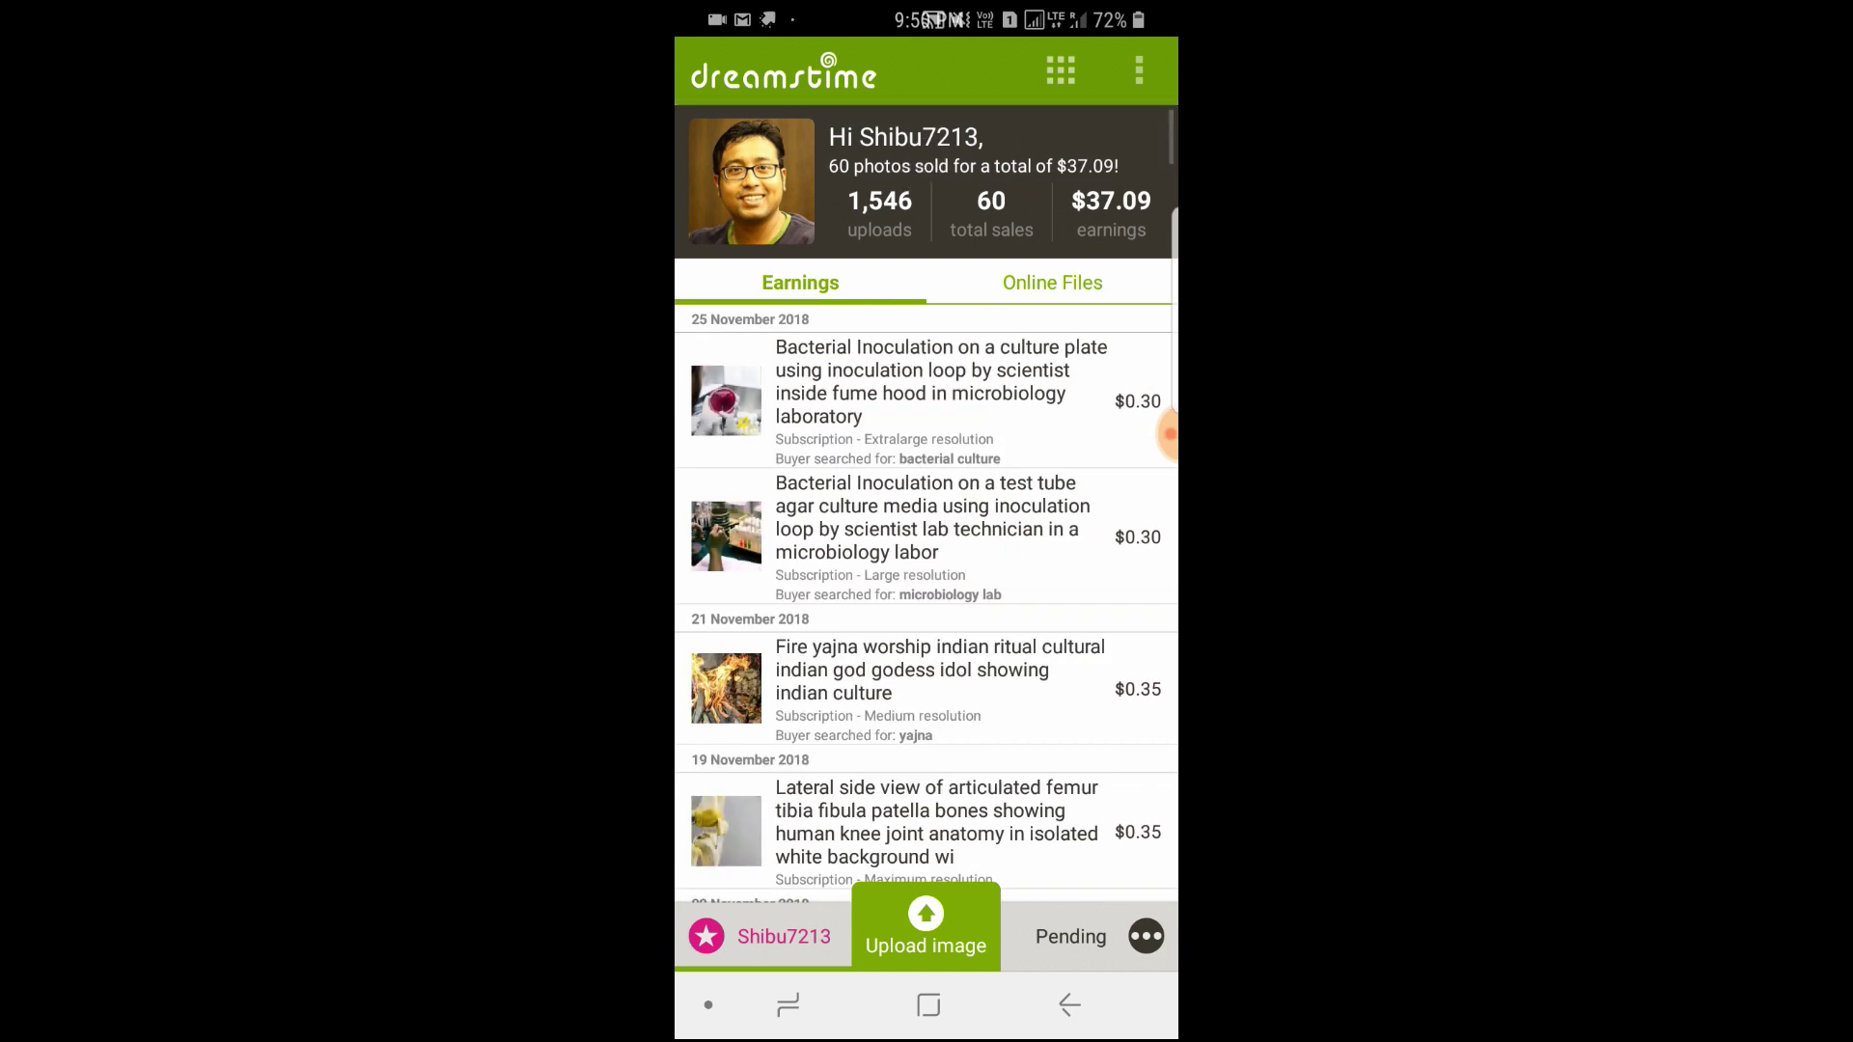
Step: Upload the first photo of cloudy mountains and hillside houses from the phone's Instagram album
click(925, 927)
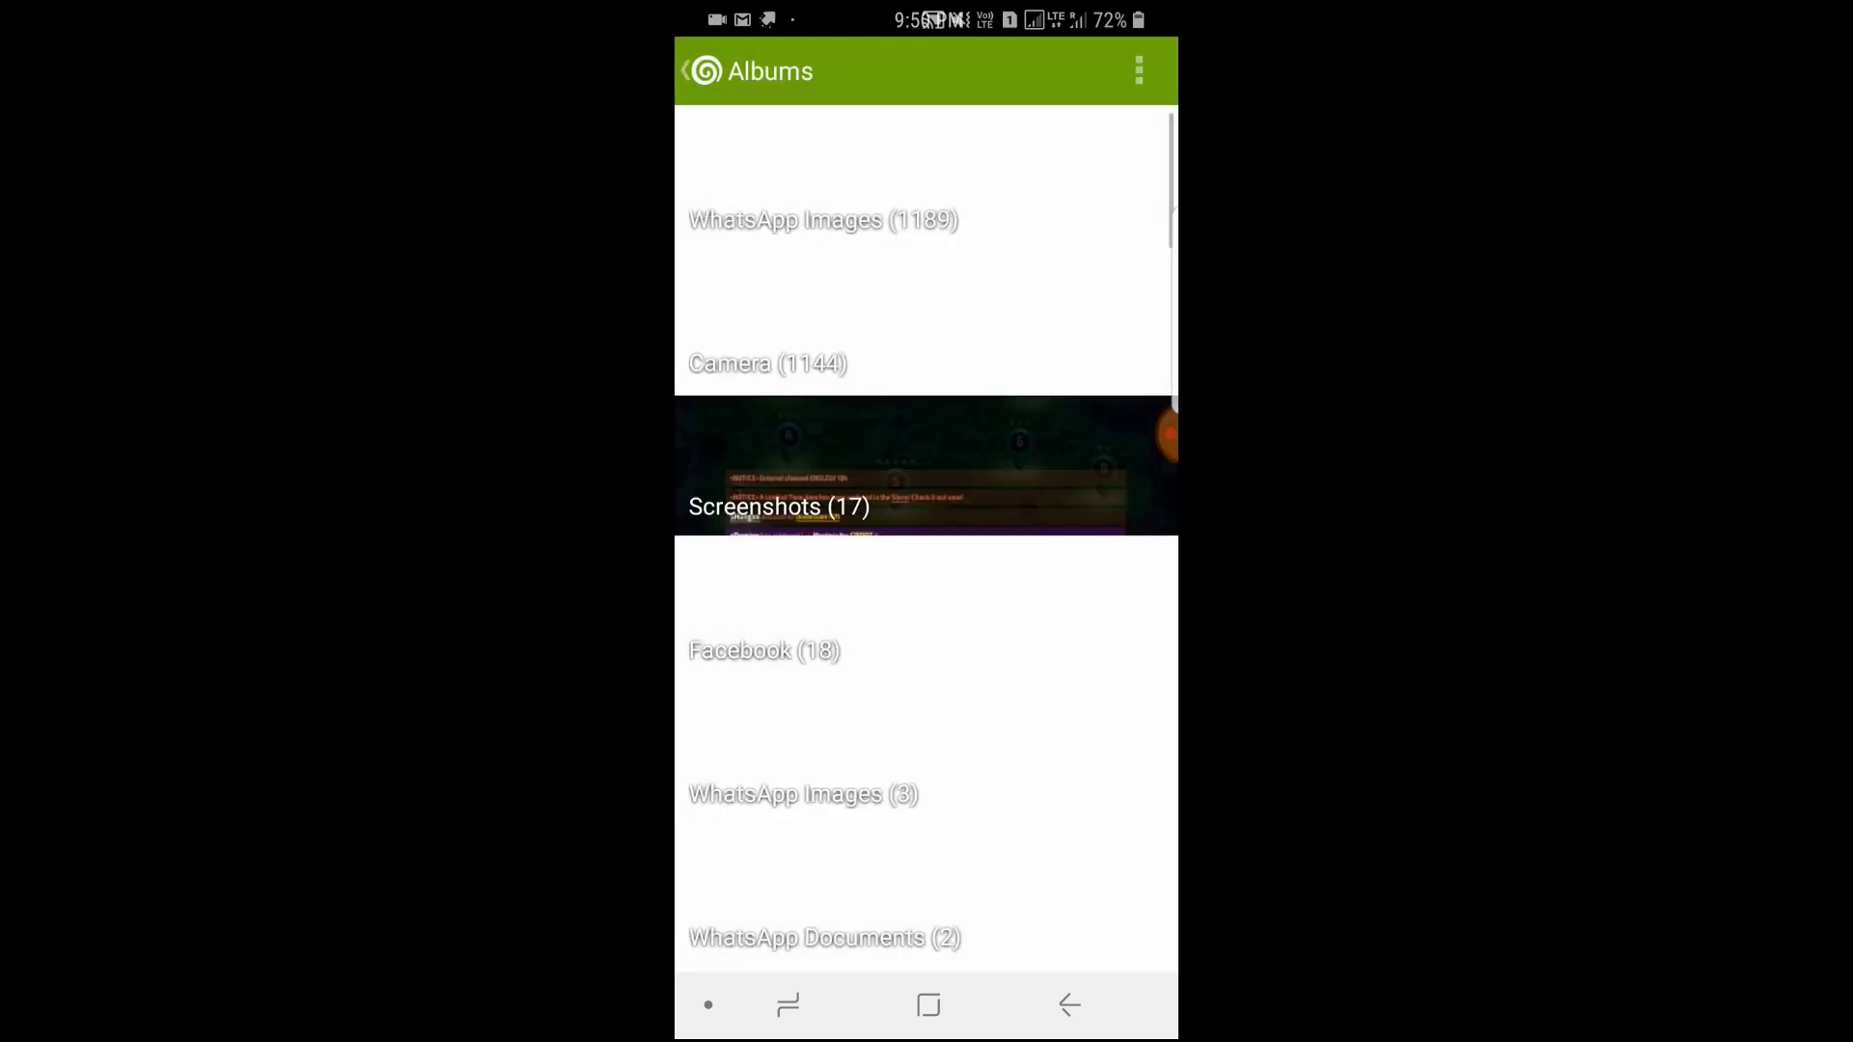
scroll(926, 538, down, 8)
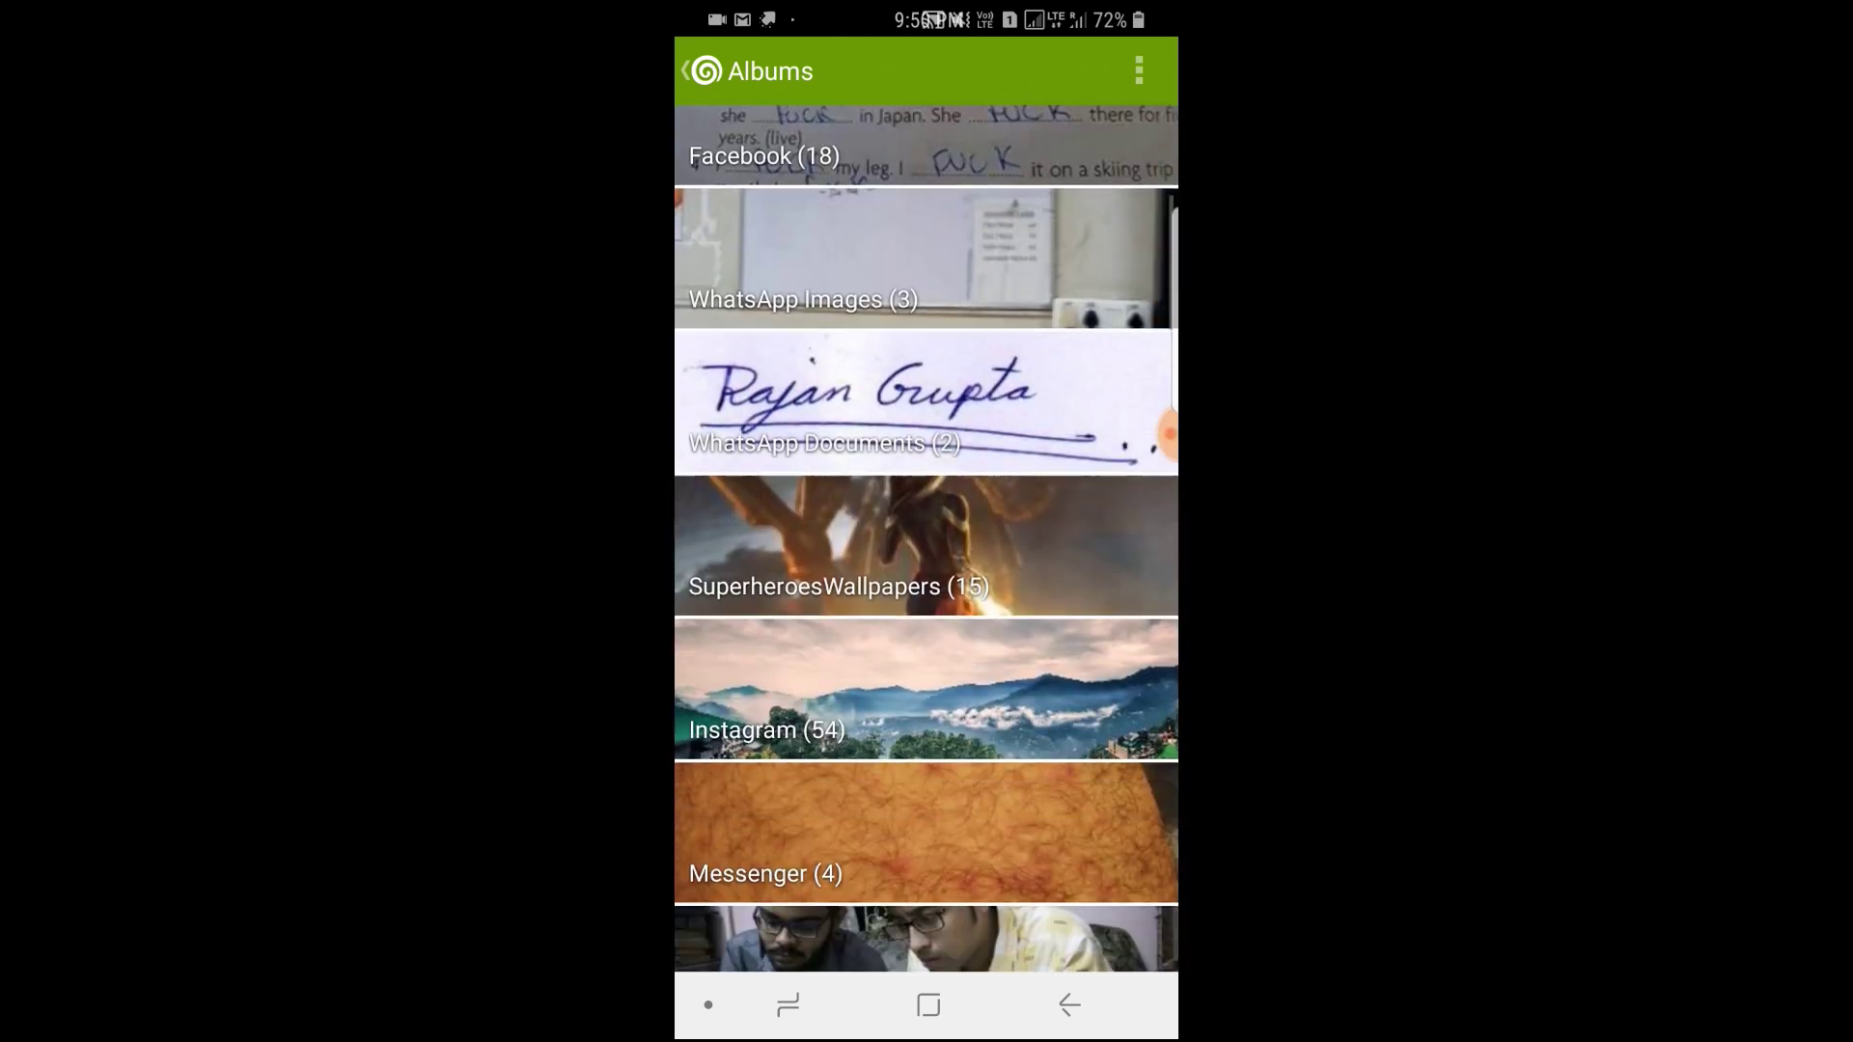
scroll(927, 539, down, 2)
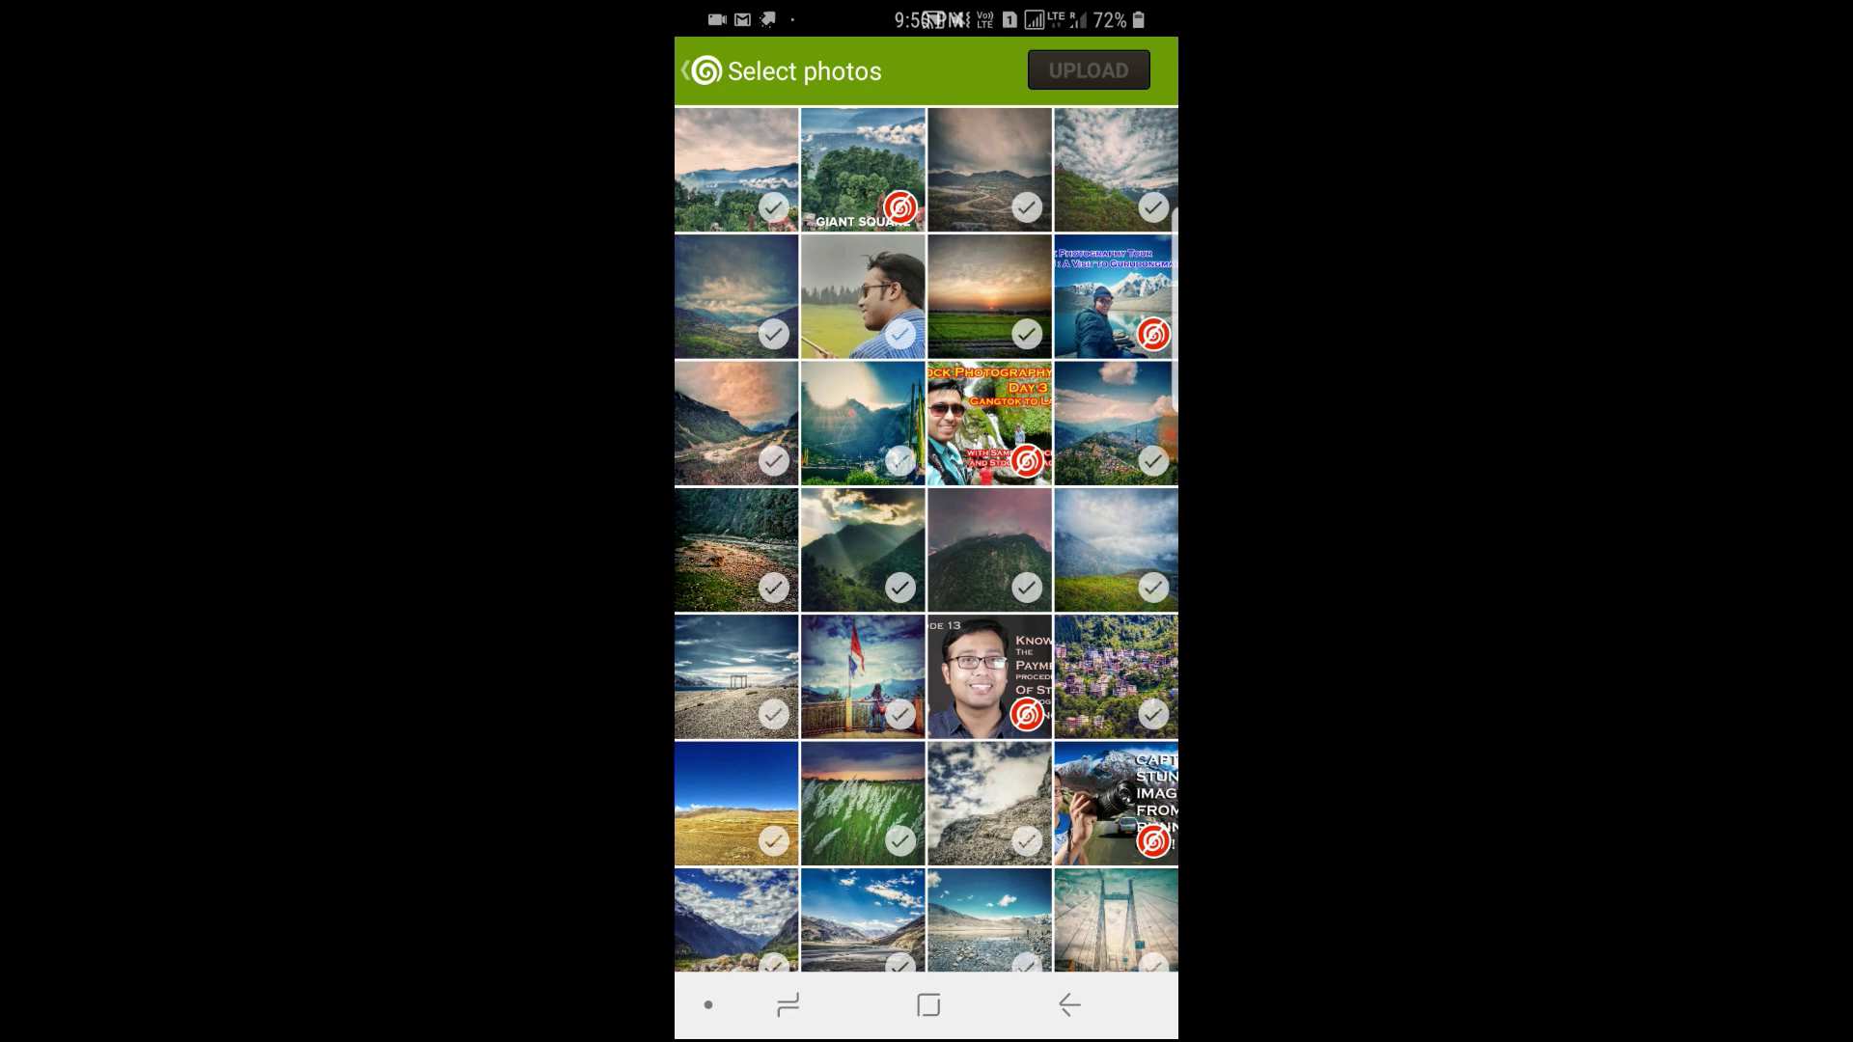
click(736, 170)
click(1089, 71)
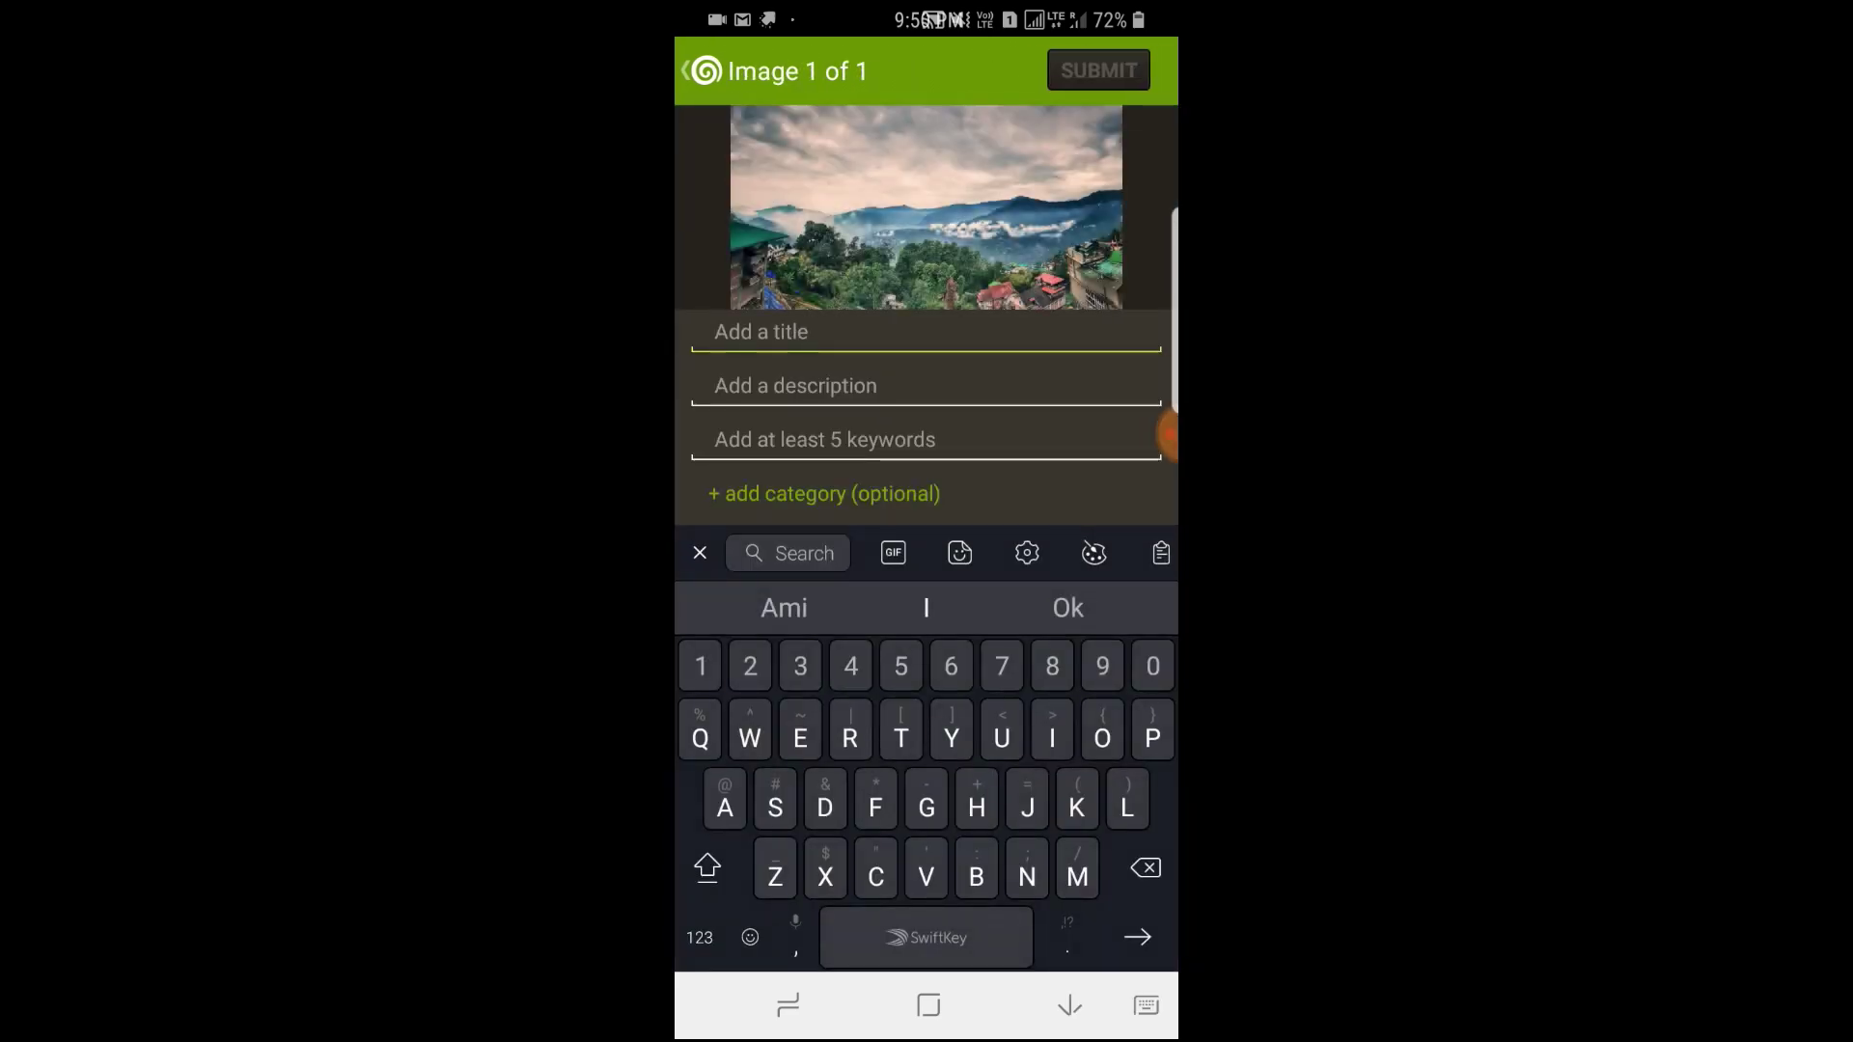
Step: Look over the title, description and keyword fields of the mountain photo's Commercial submission form
click(1069, 1005)
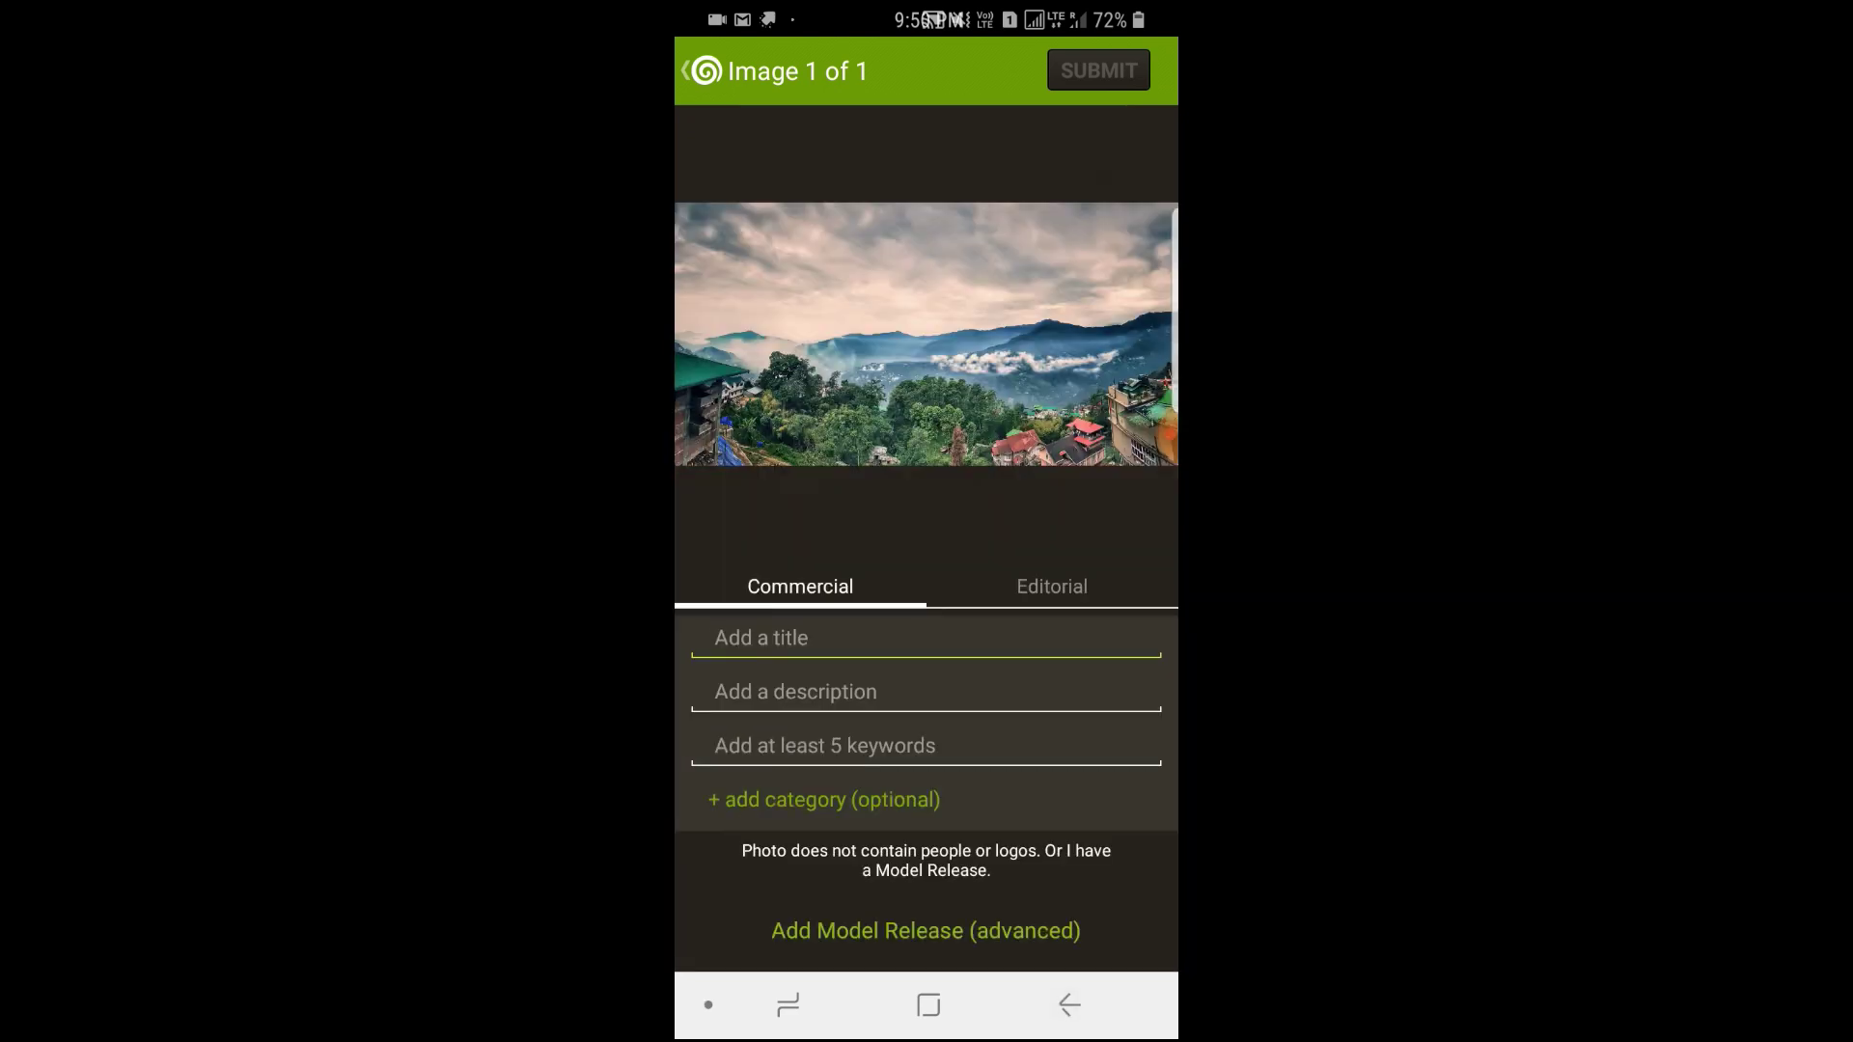
click(761, 638)
click(796, 385)
click(825, 439)
click(1070, 1006)
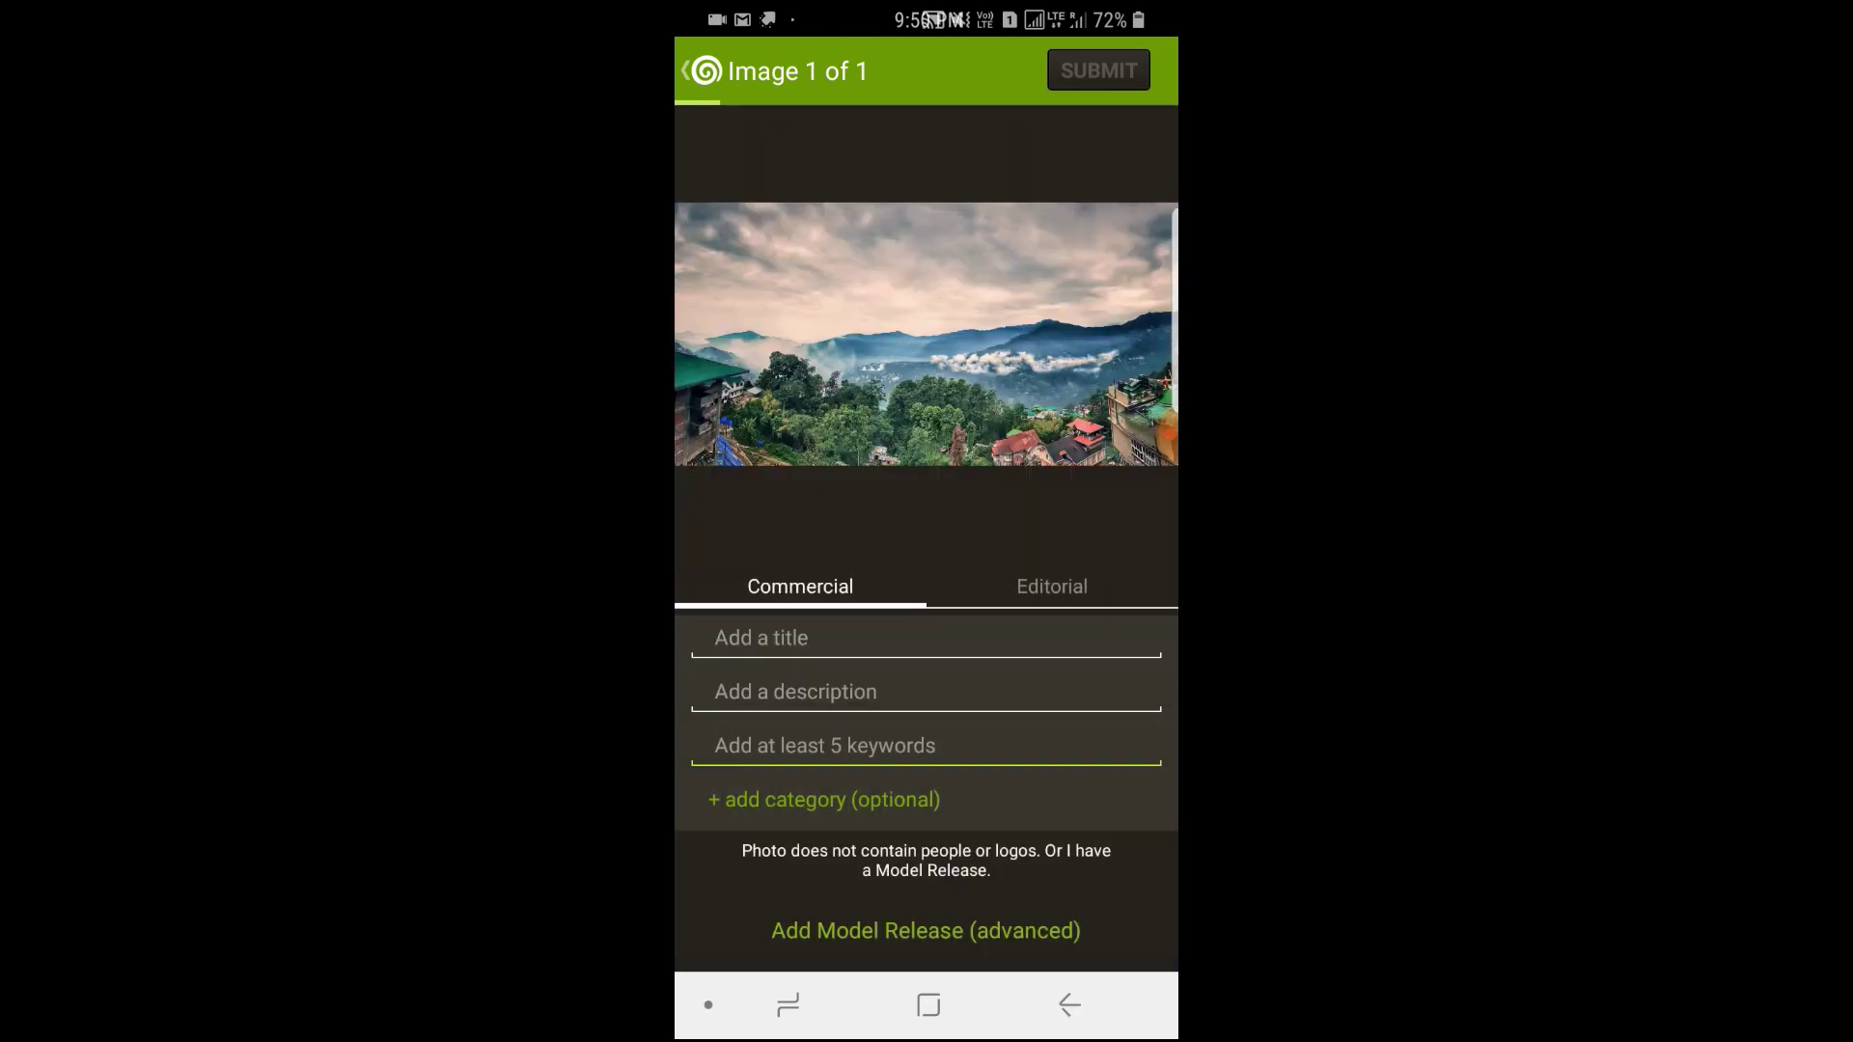
Step: Set the mountain photo's first category to Nature with the subcategory Mountains, and save the categories
click(825, 800)
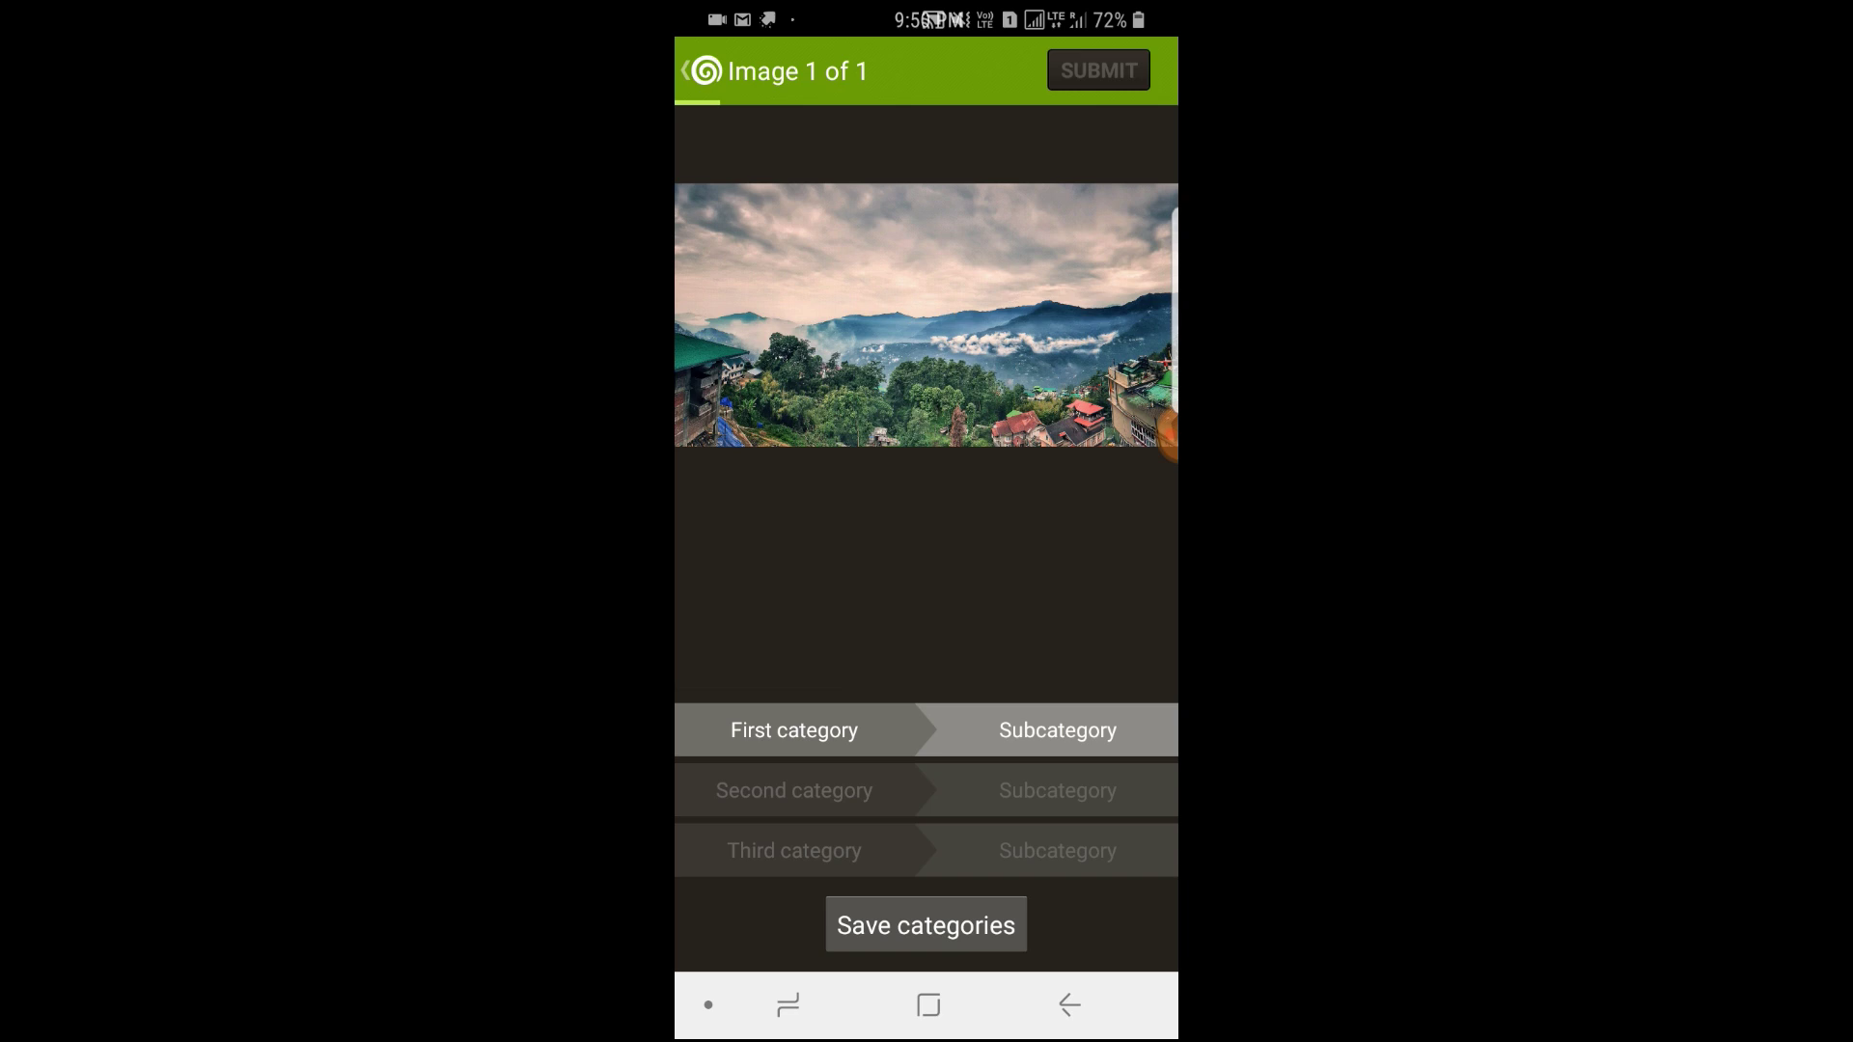
click(794, 731)
scroll(926, 555, down, 10)
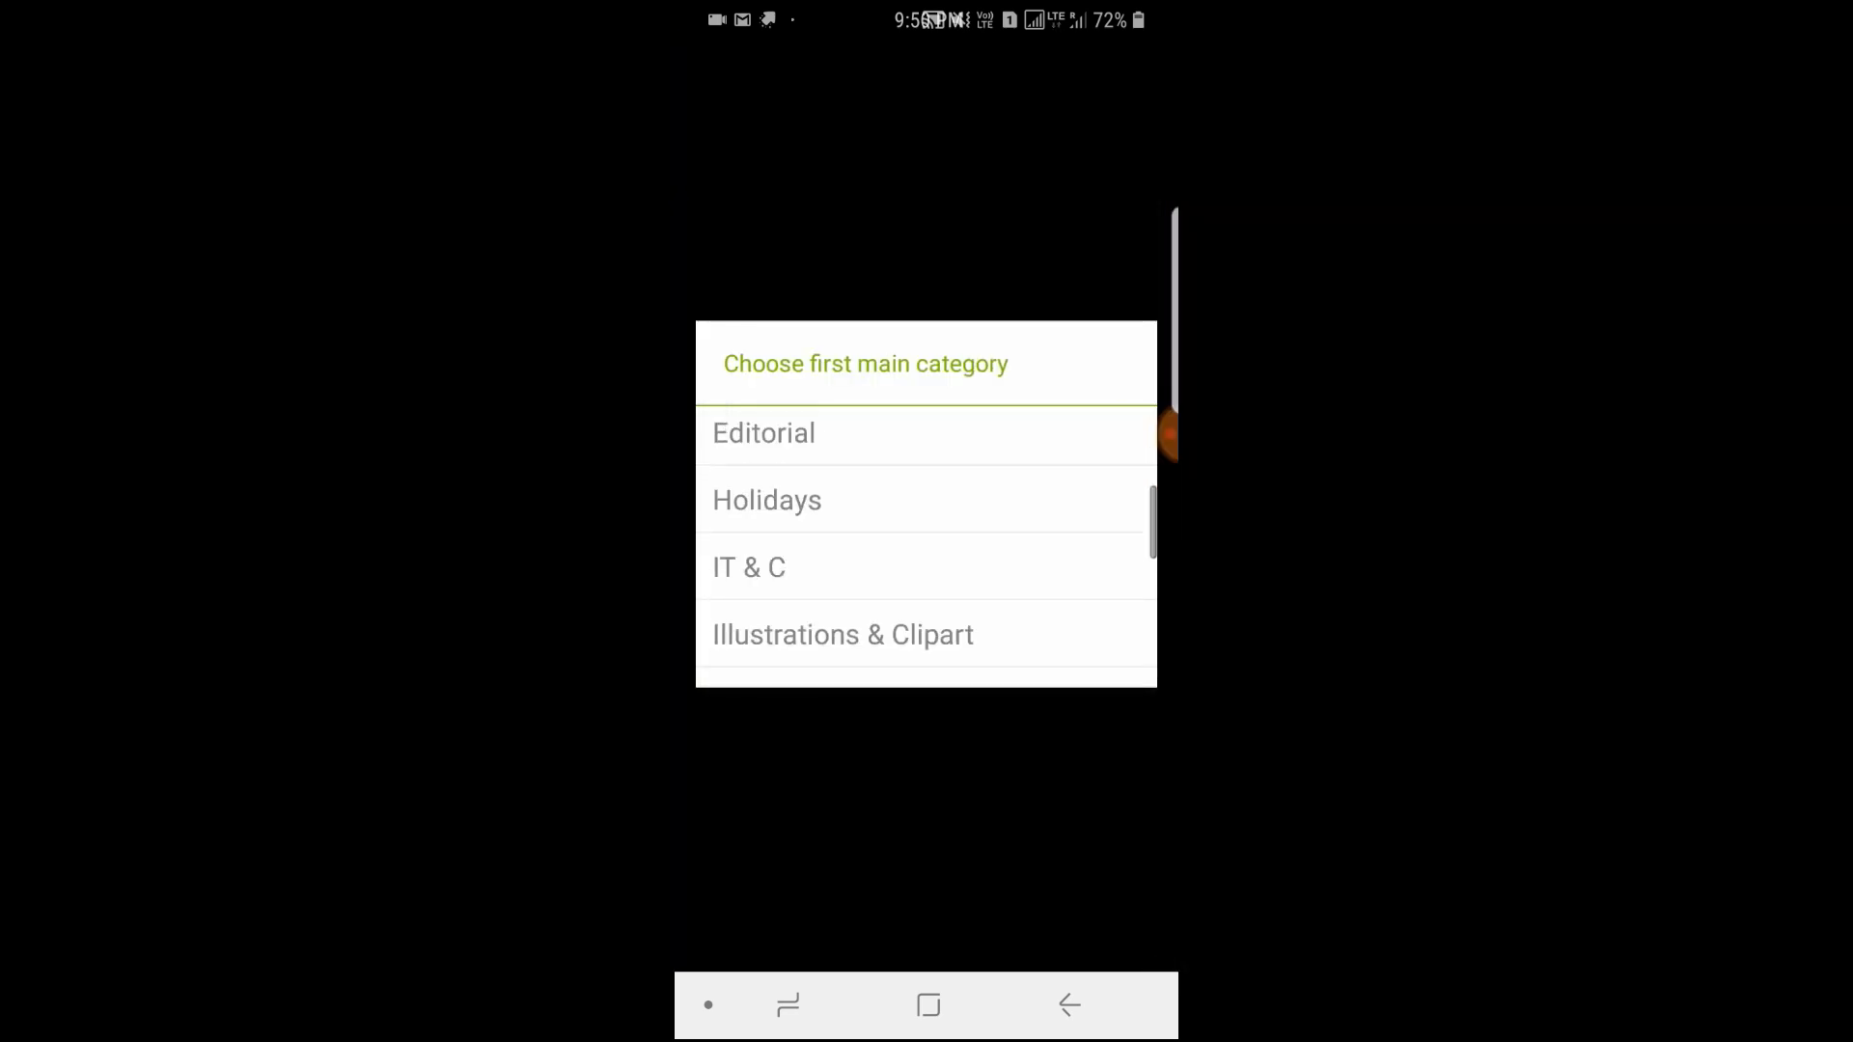
scroll(927, 555, up, 10)
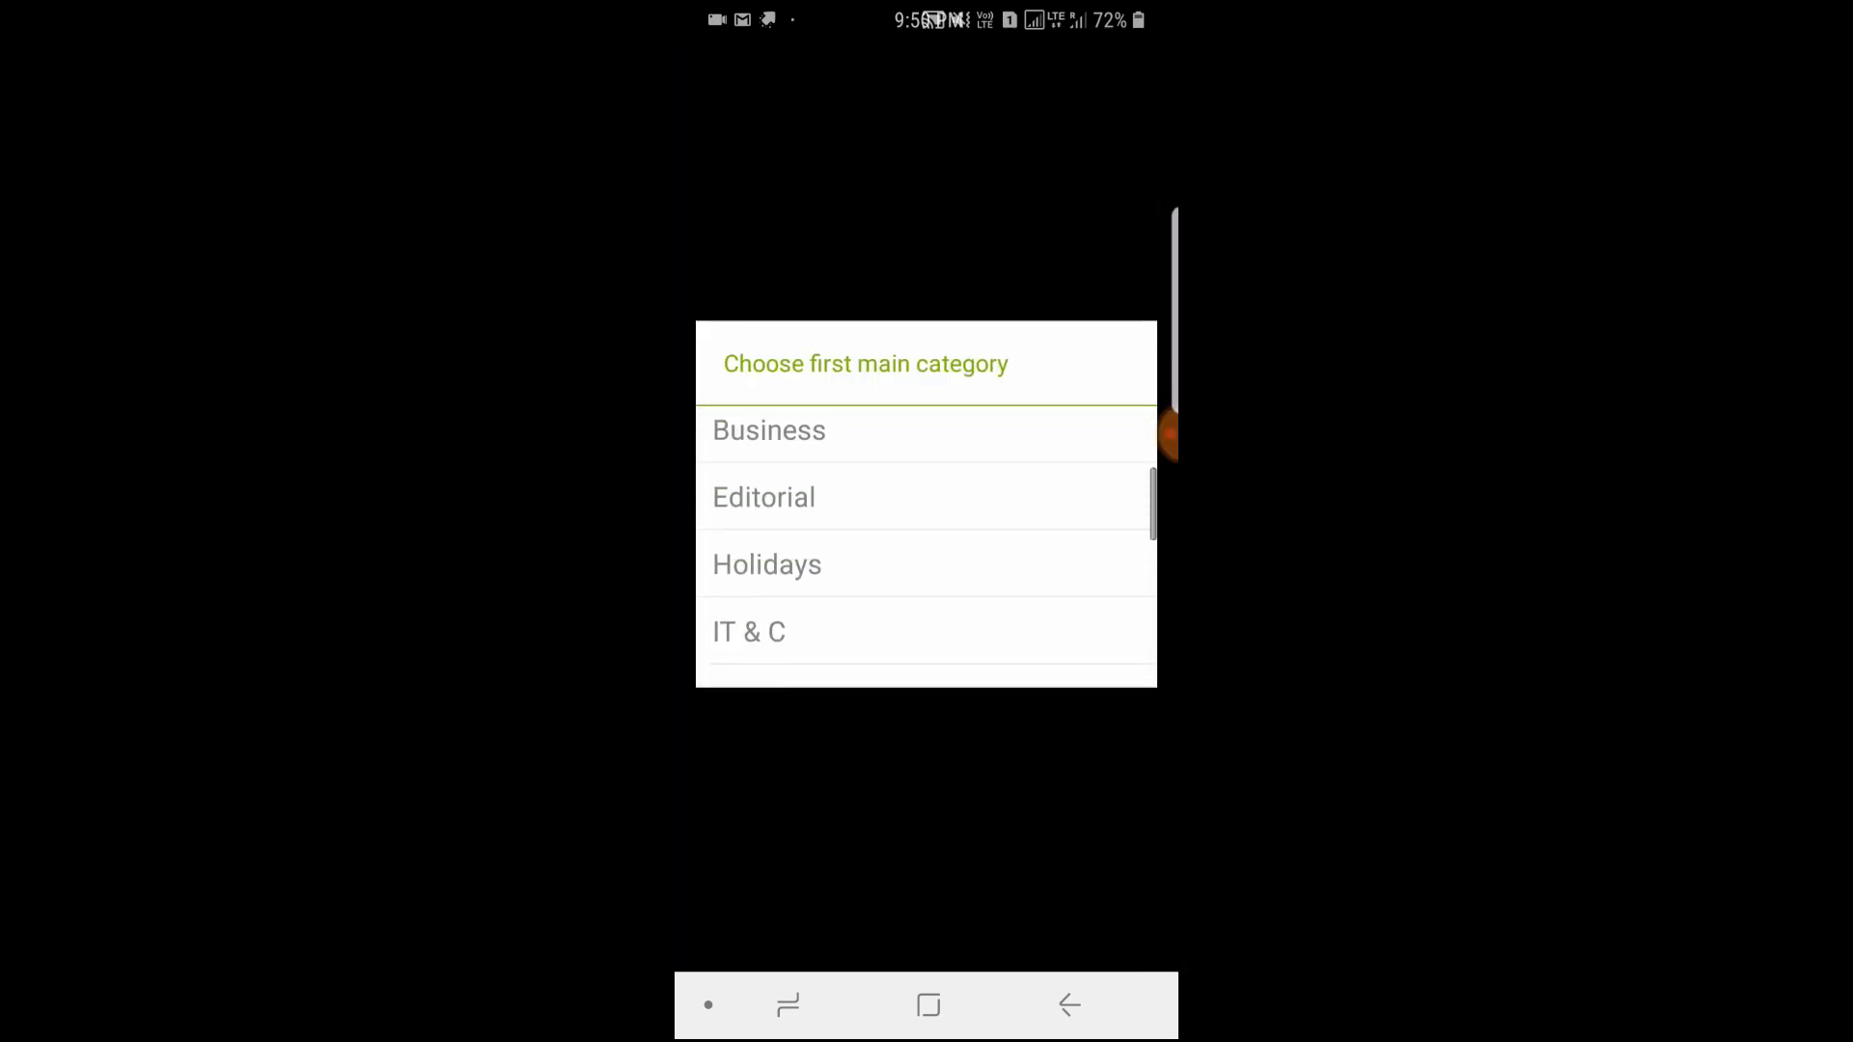
scroll(926, 555, down, 5)
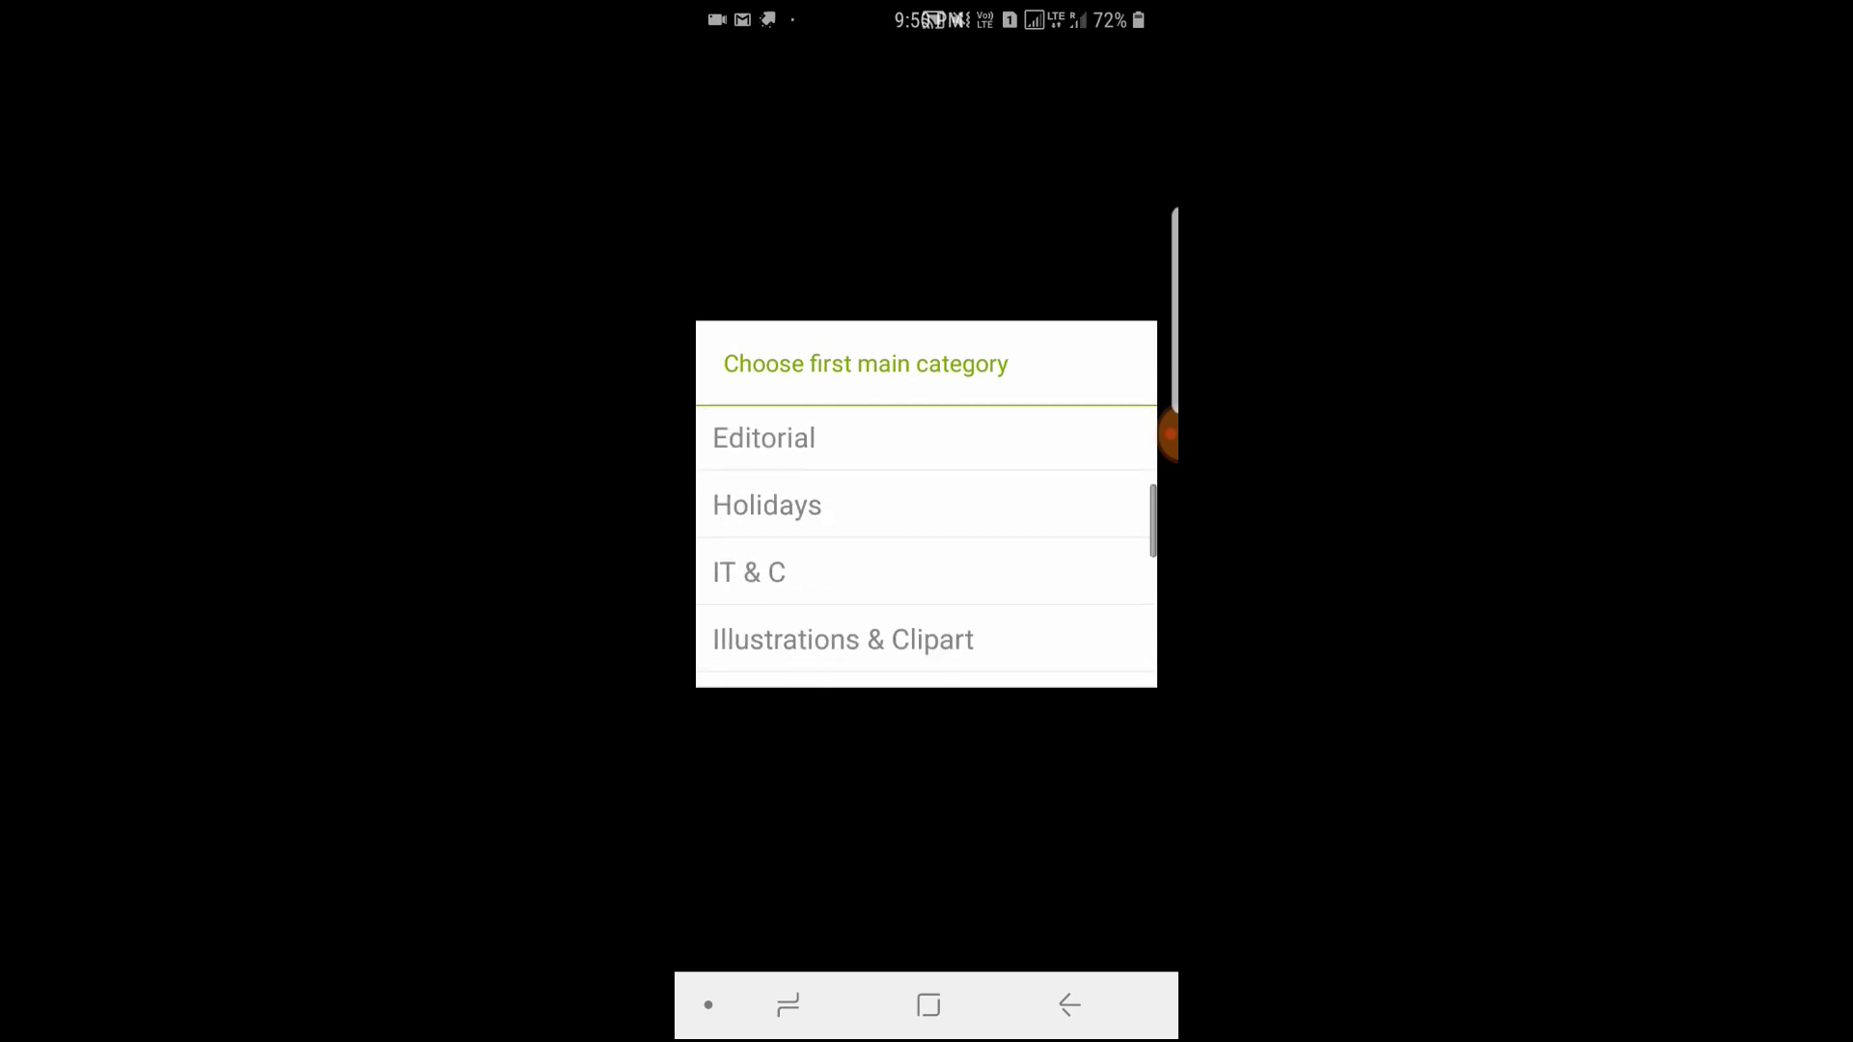
scroll(926, 555, down, 2)
click(755, 476)
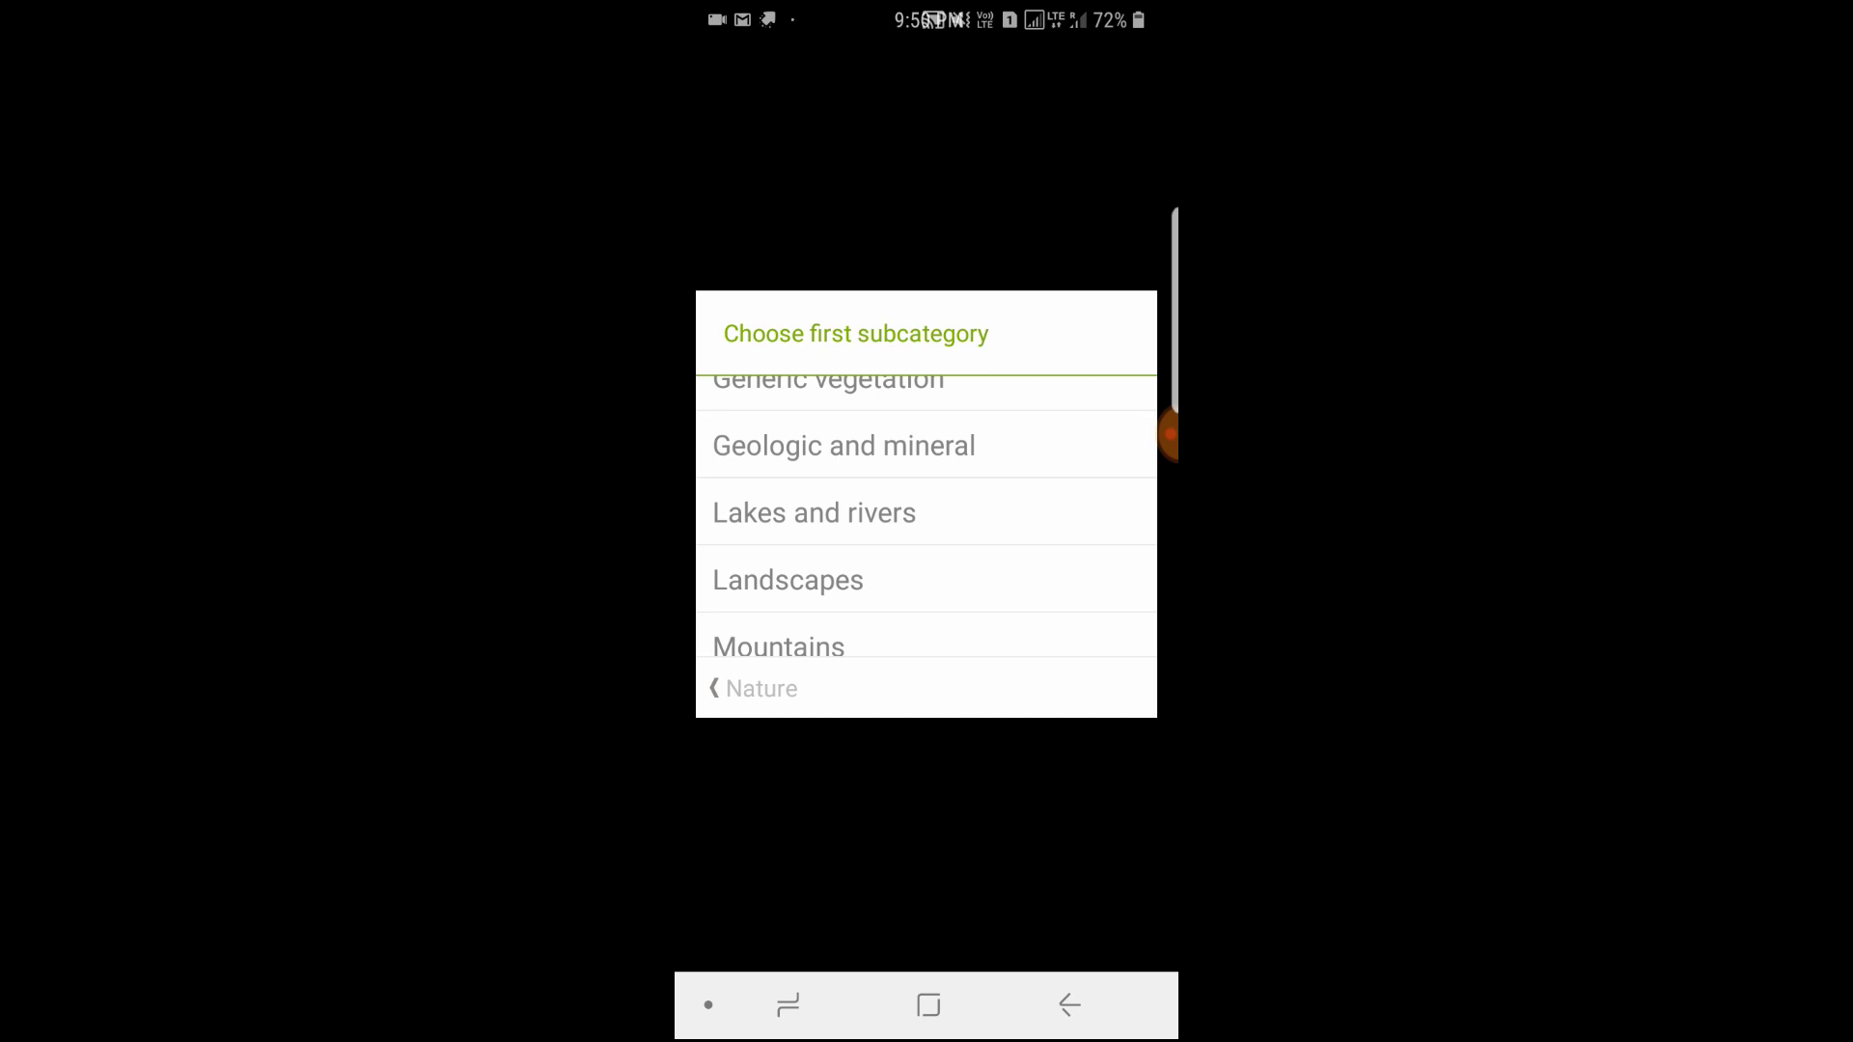
scroll(926, 517, down, 2)
click(786, 522)
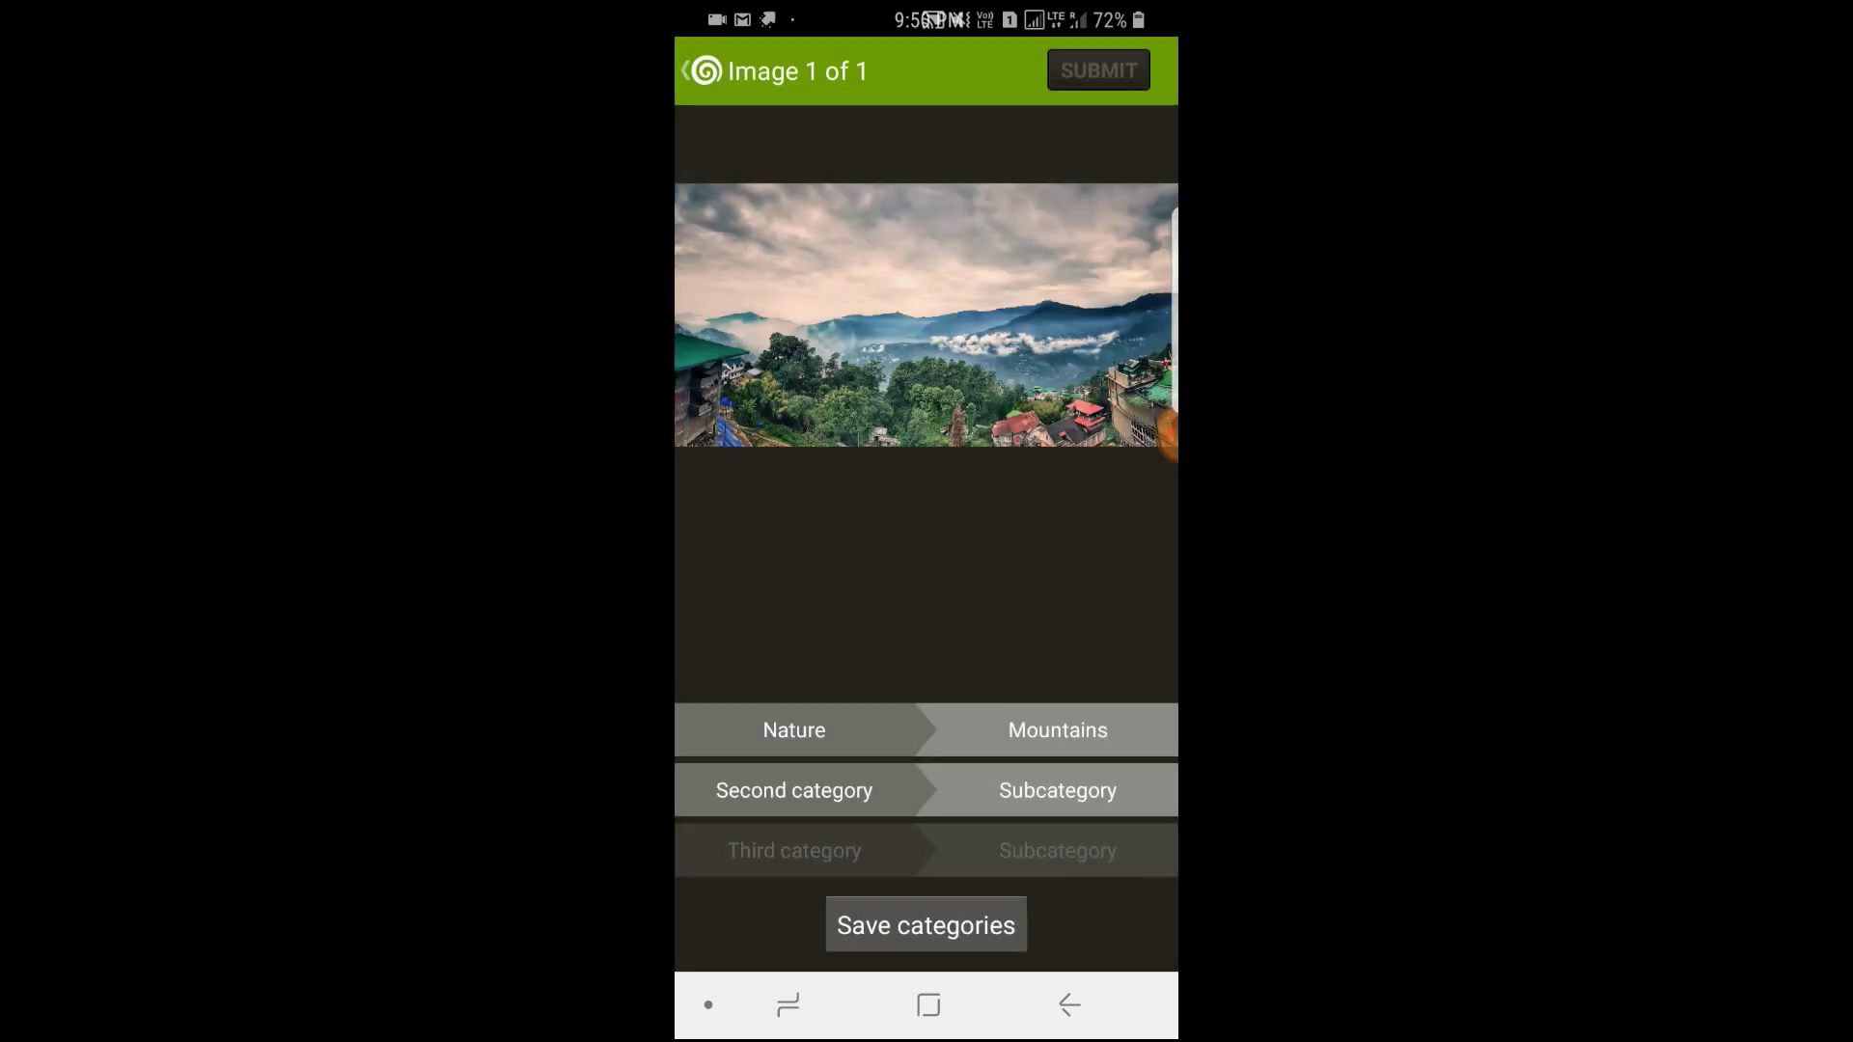
click(927, 925)
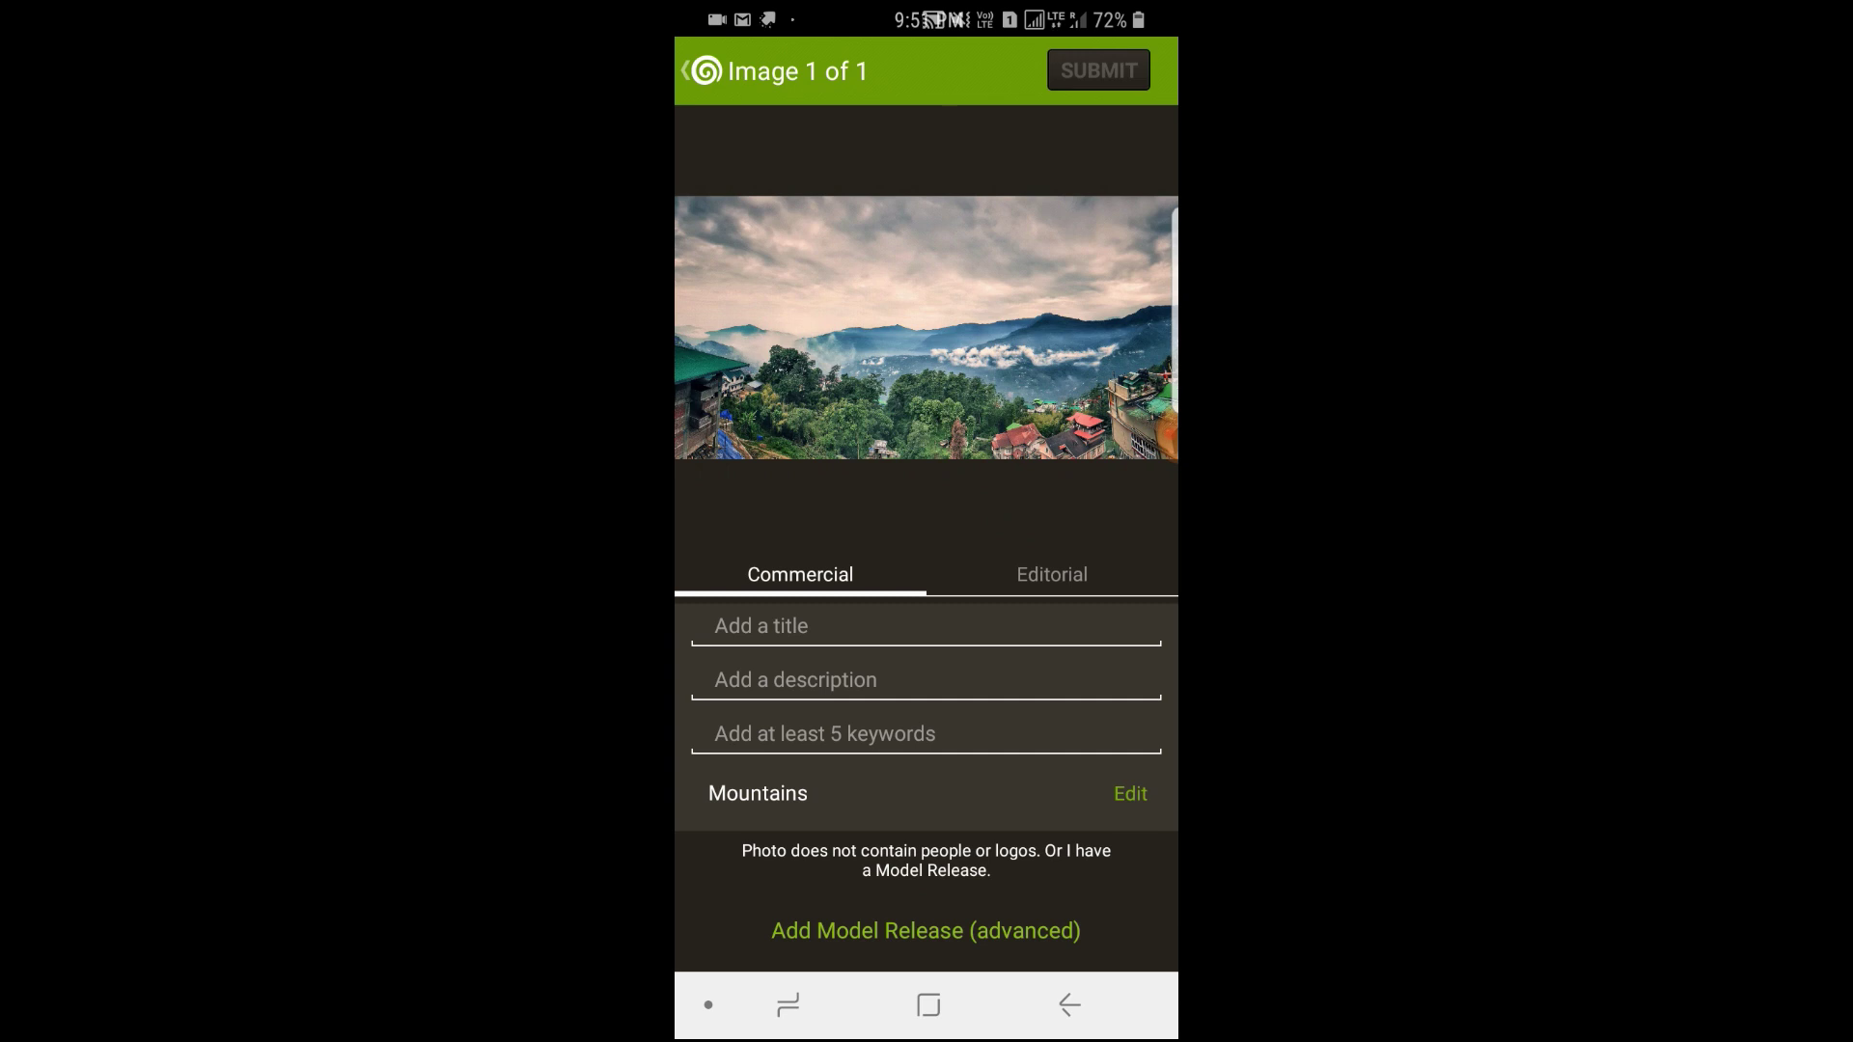
Step: Look through the people available in the photo's model release list, and close it without adding anyone
click(926, 930)
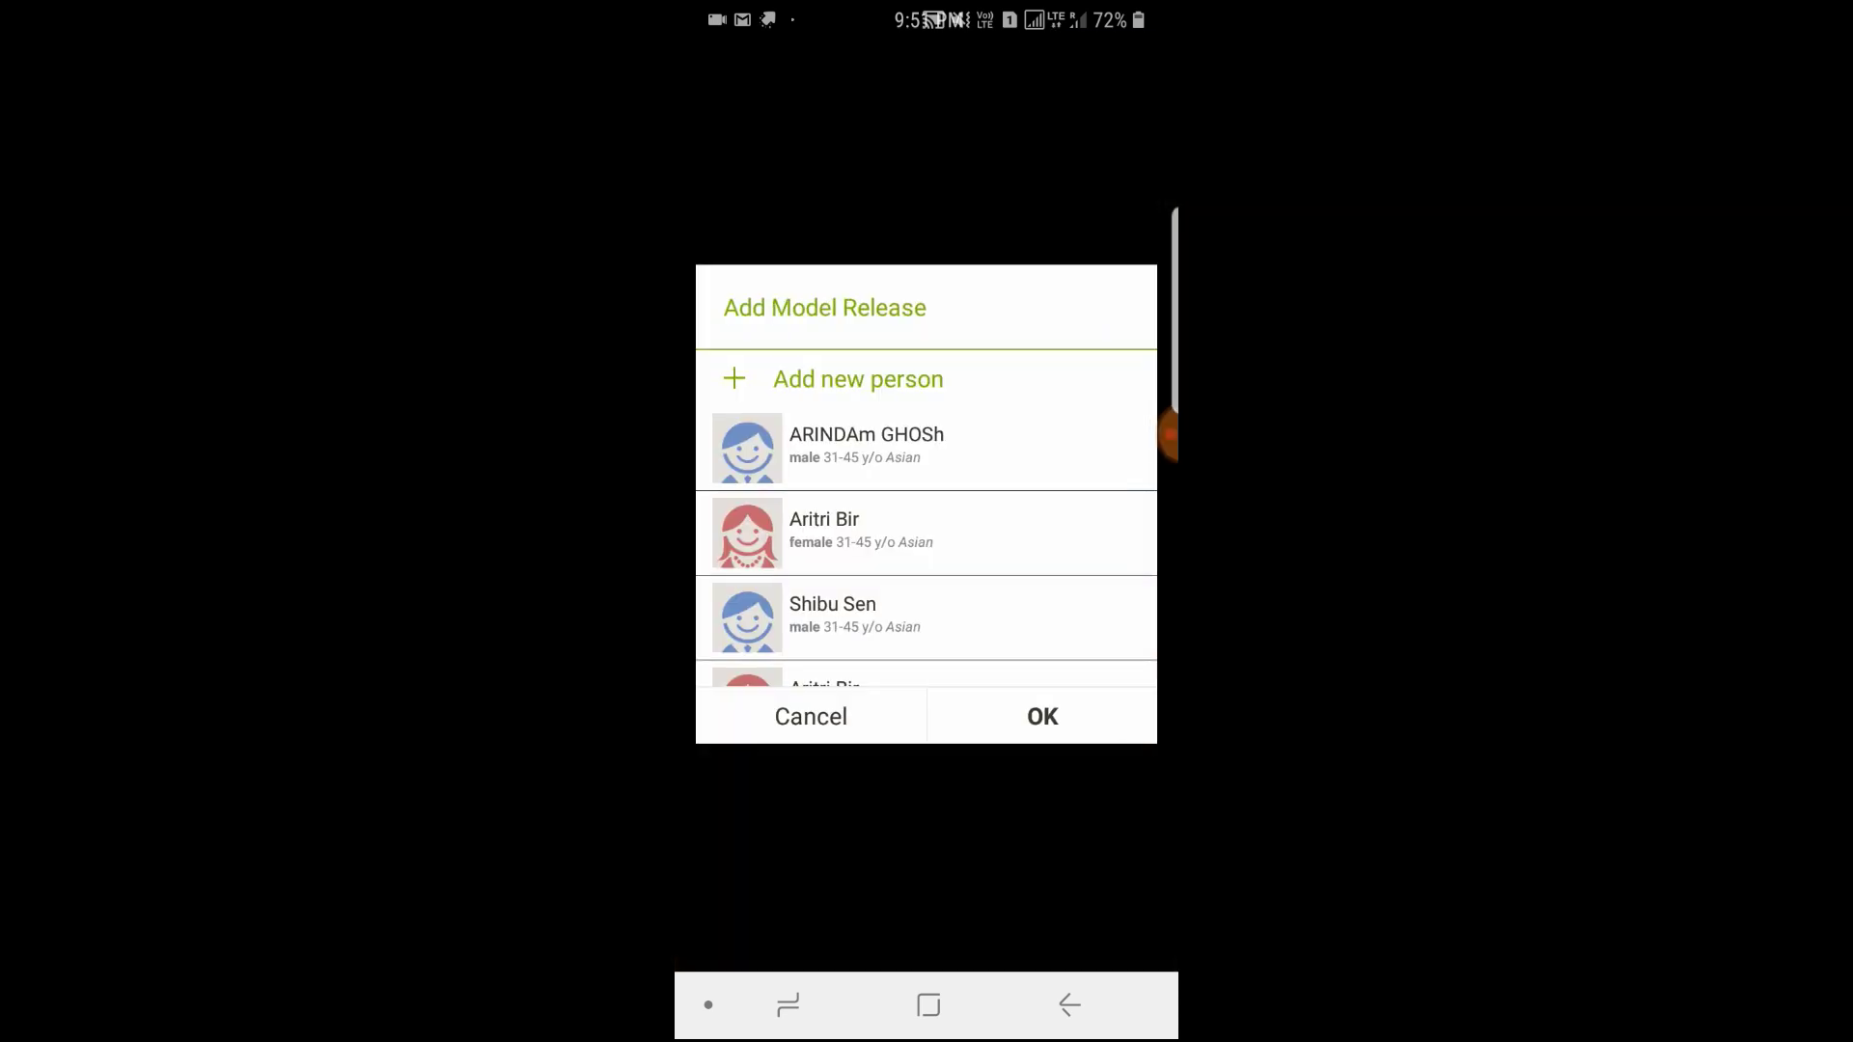
scroll(927, 547, down, 15)
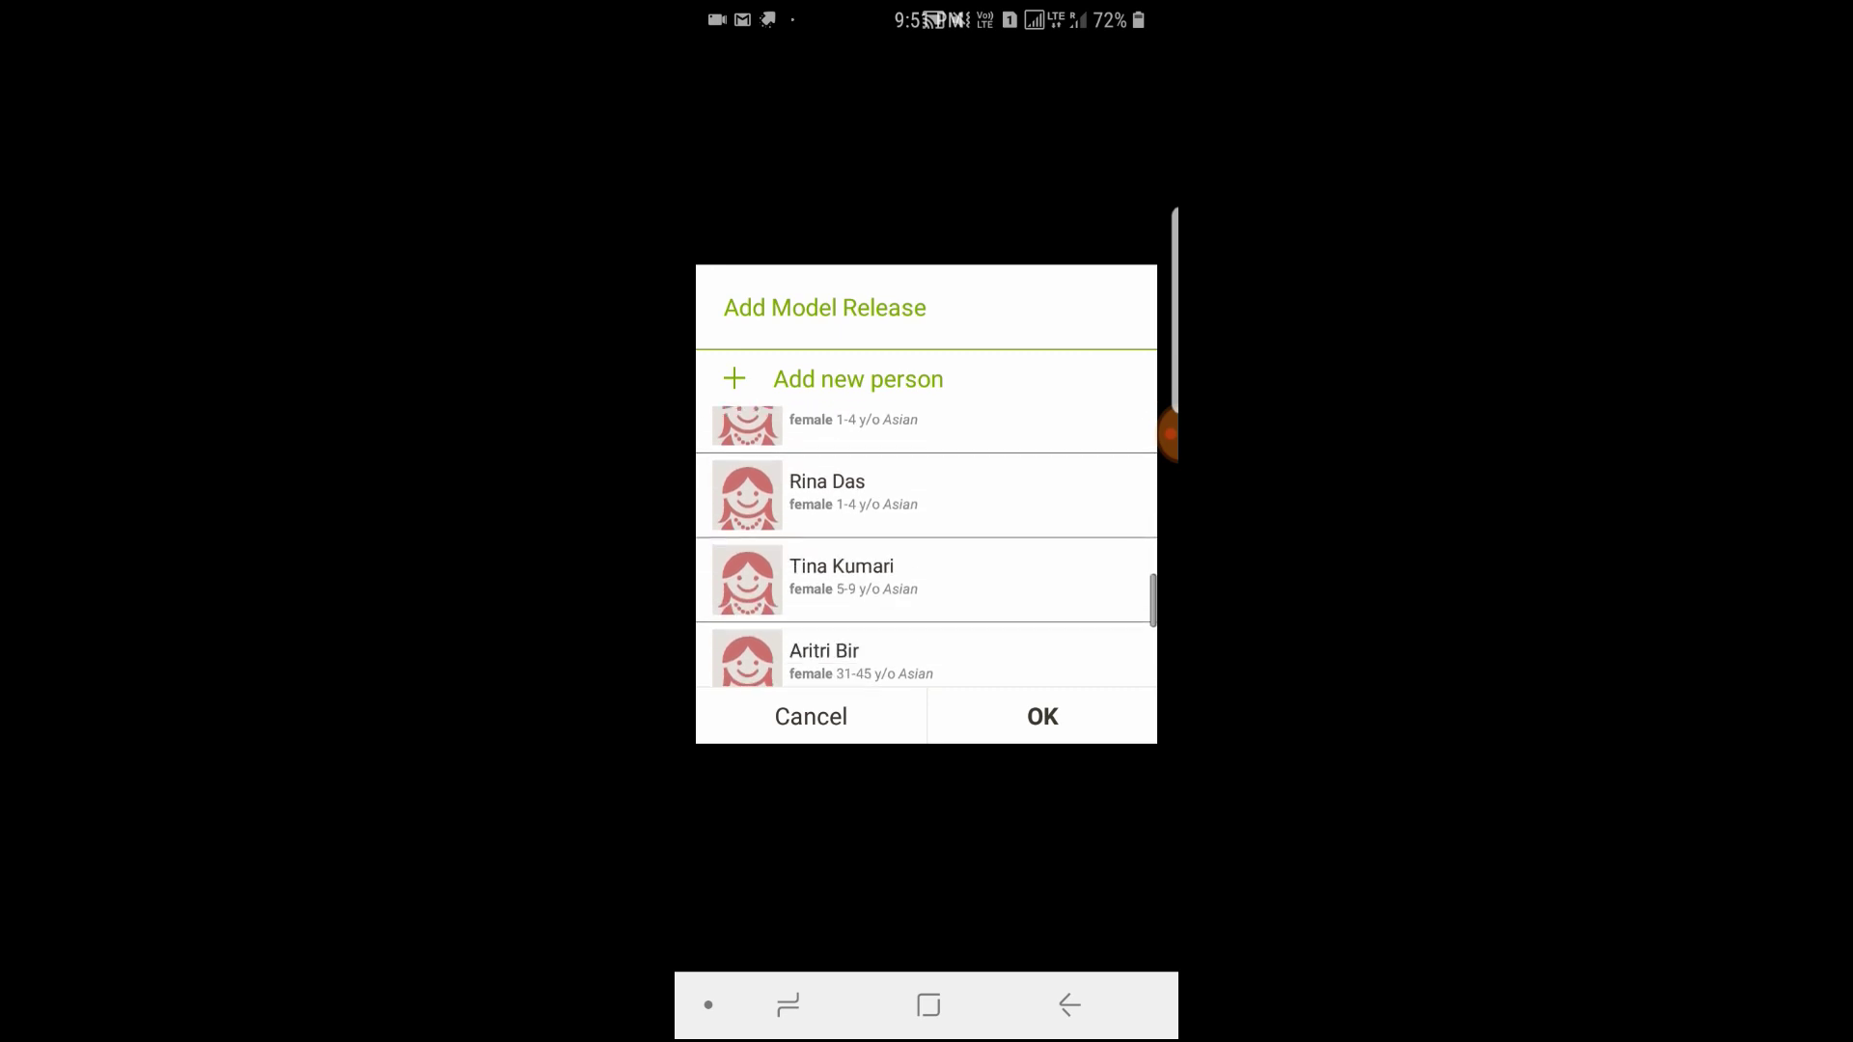
scroll(926, 548, down, 2)
scroll(926, 547, up, 15)
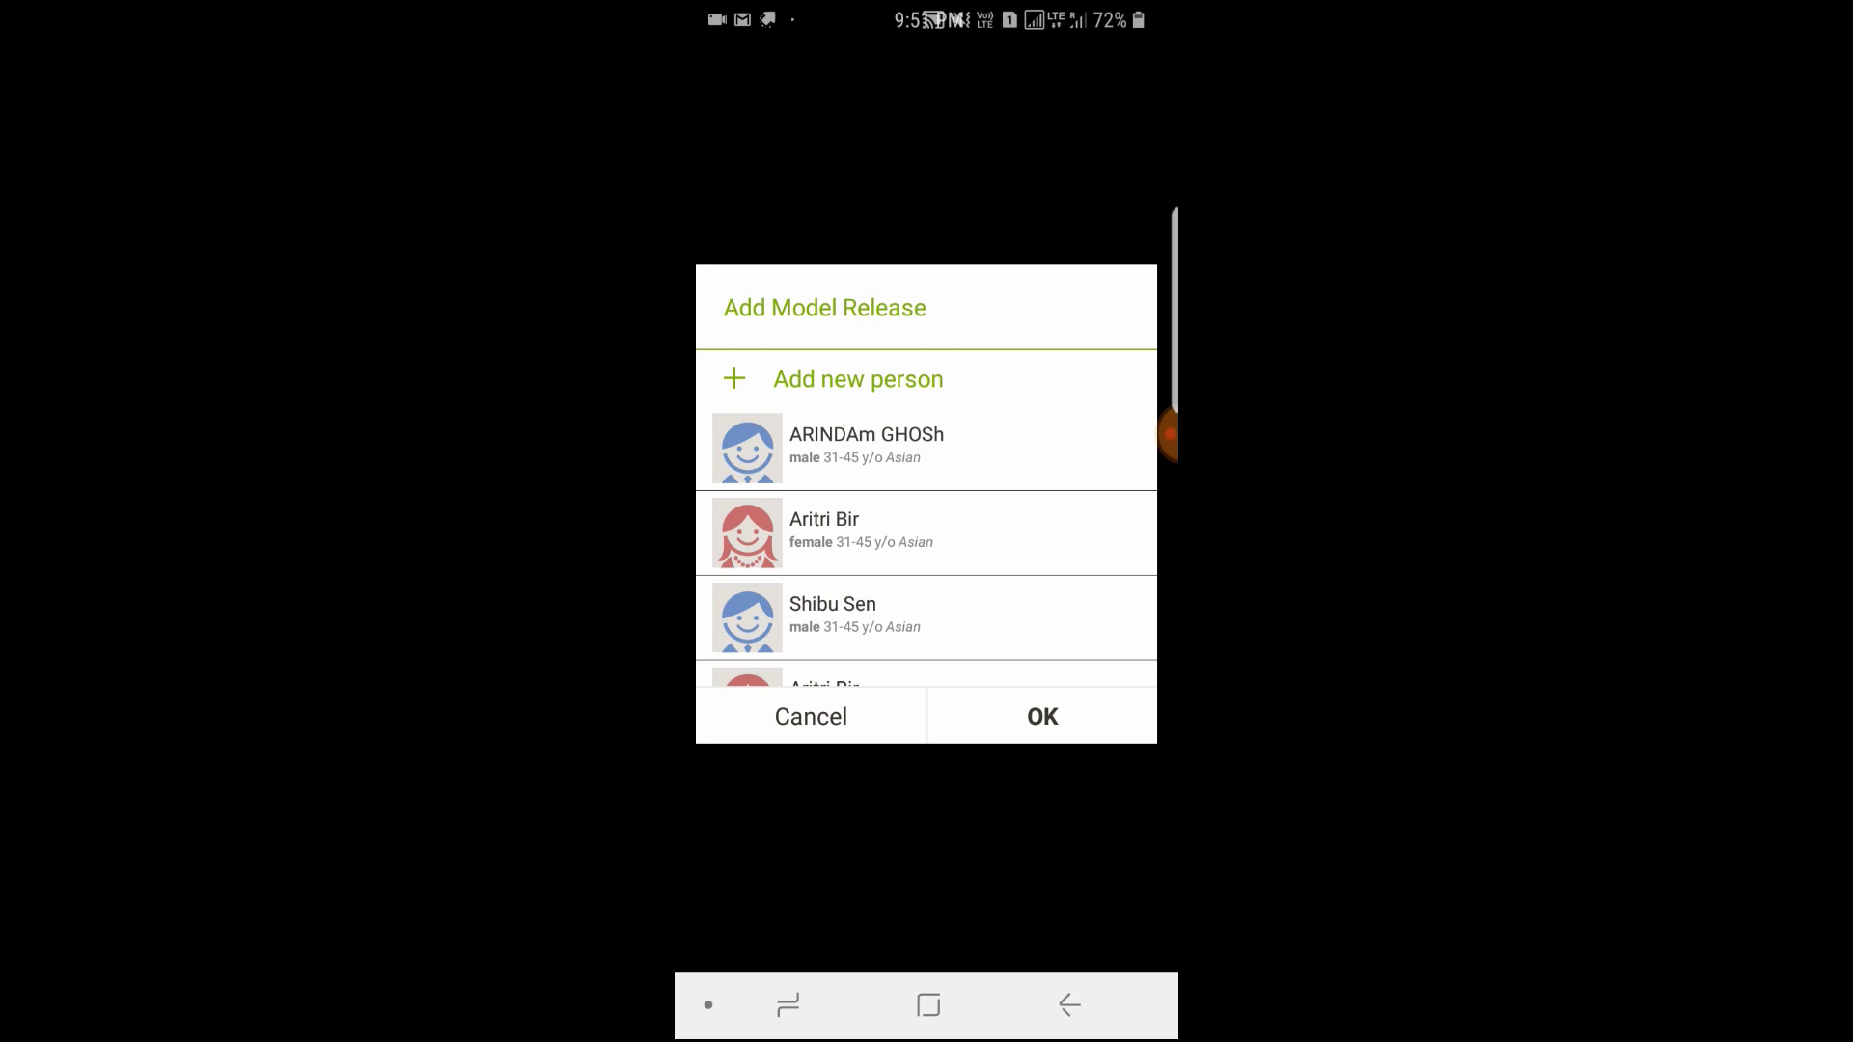
key(Escape)
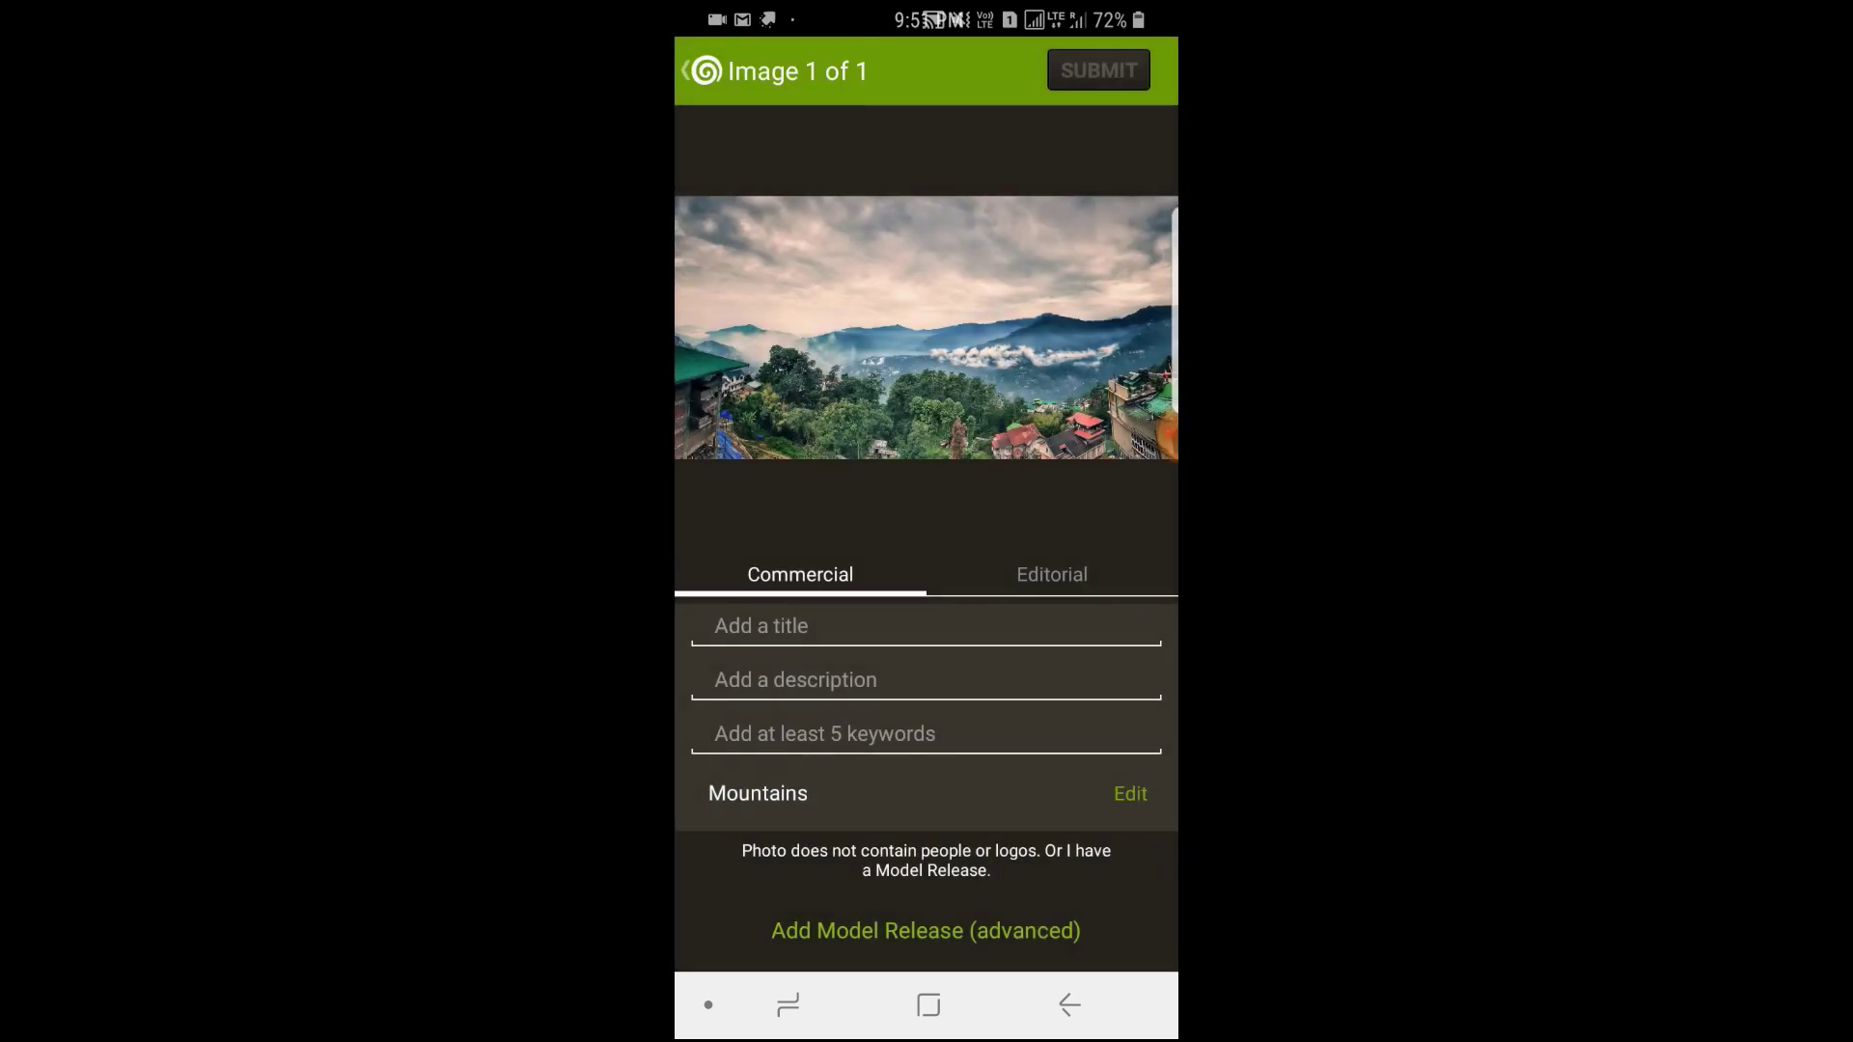
Step: Leave the photo submission form and albums, and look through the contributor's earnings list again
key(Escape)
key(Escape)
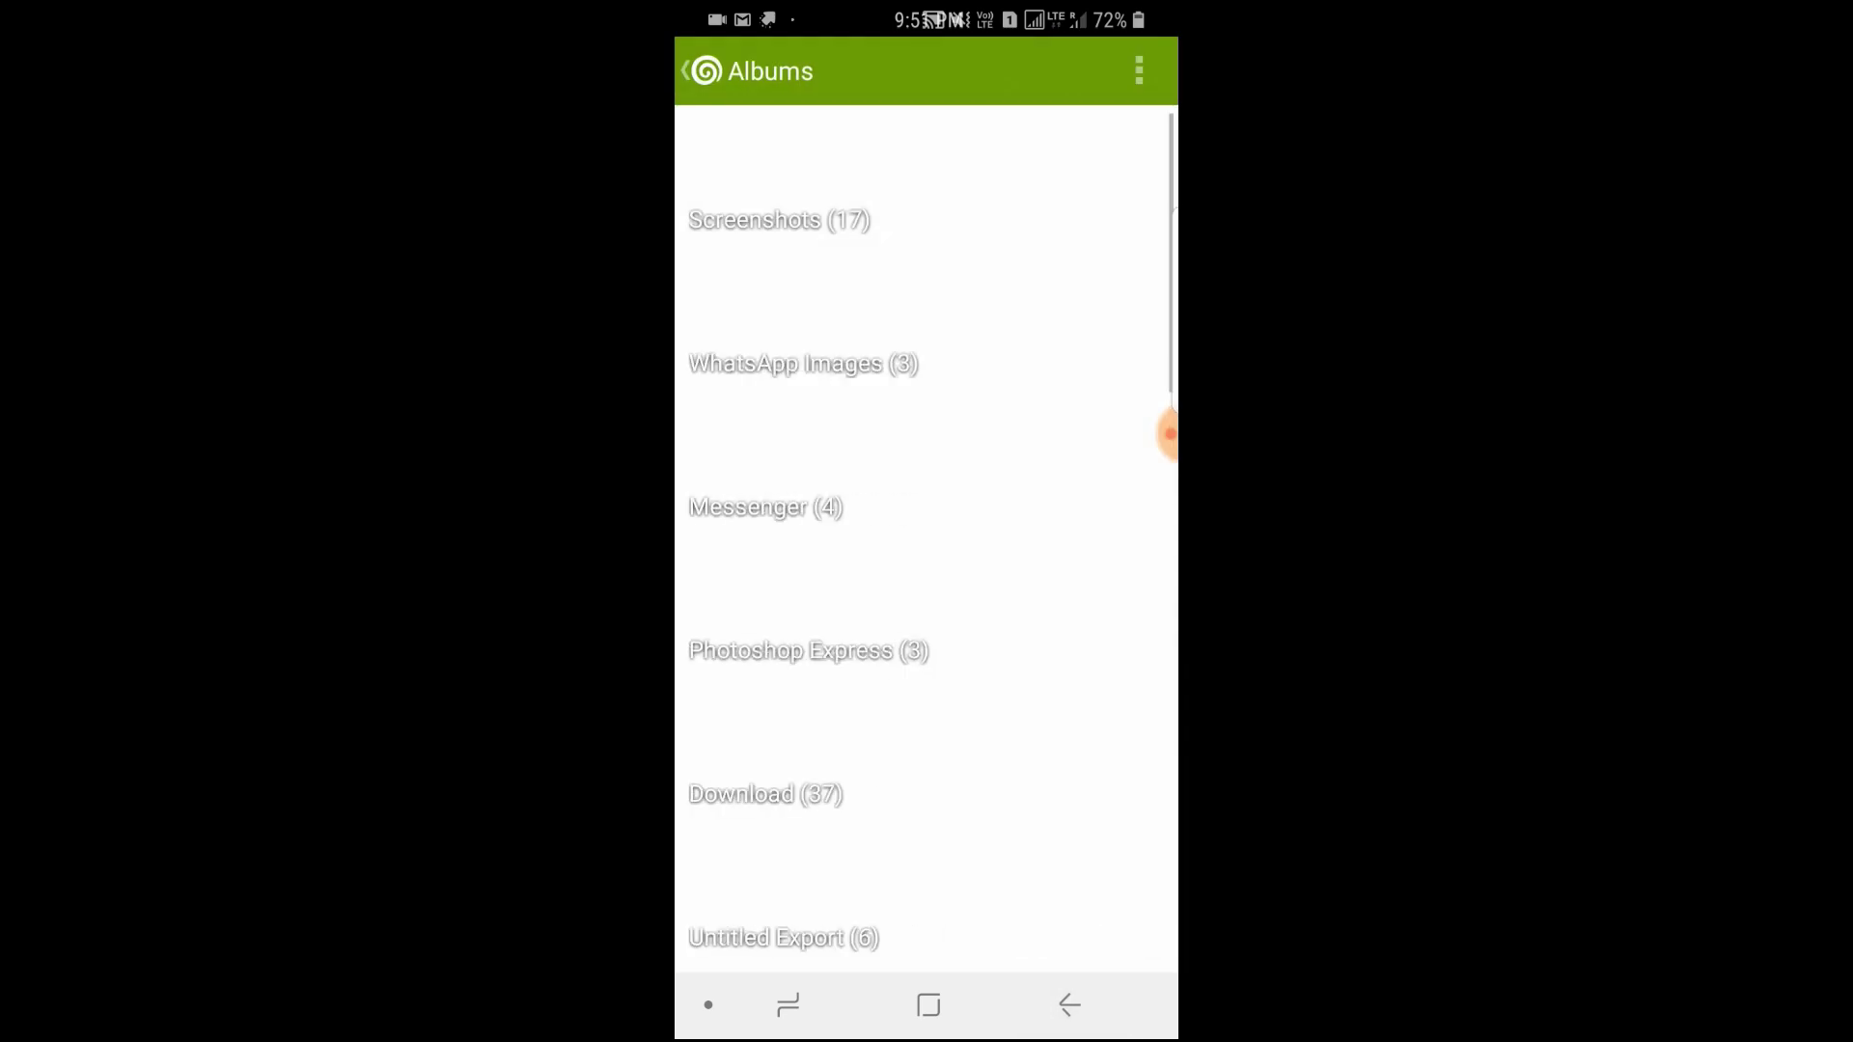
key(Escape)
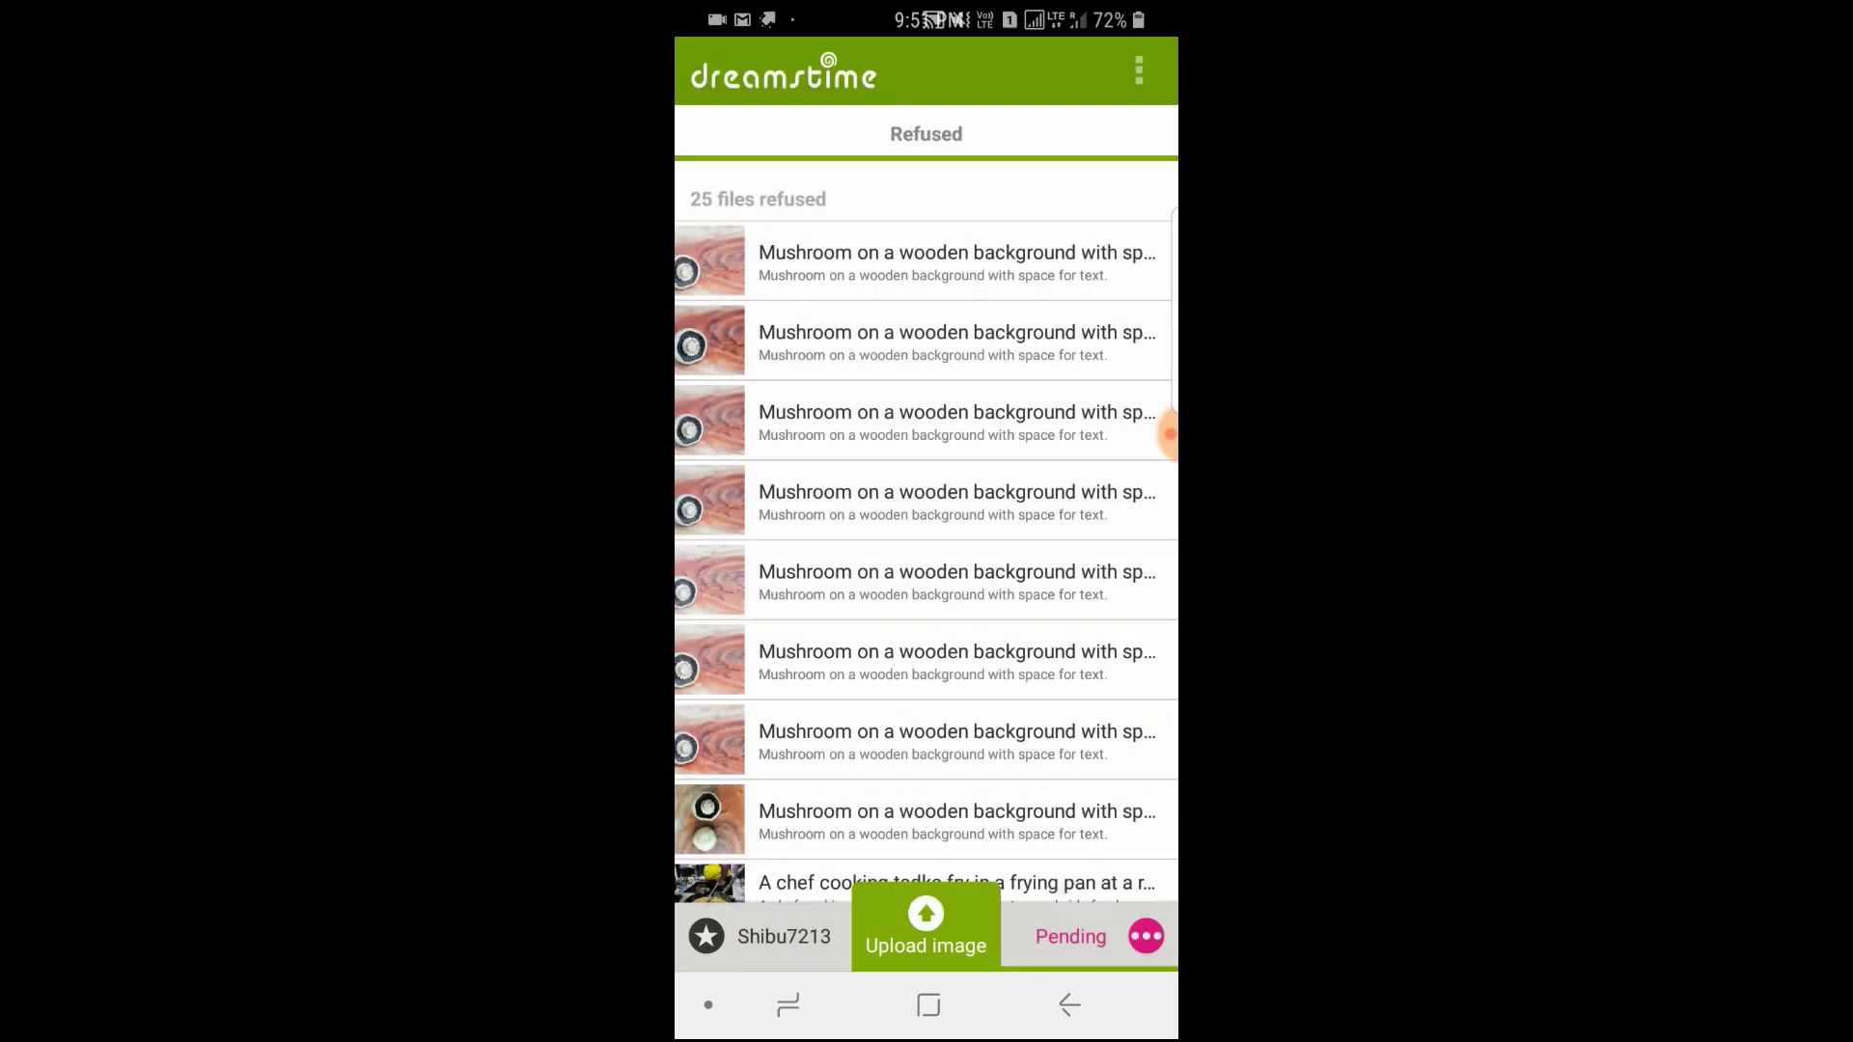
click(763, 936)
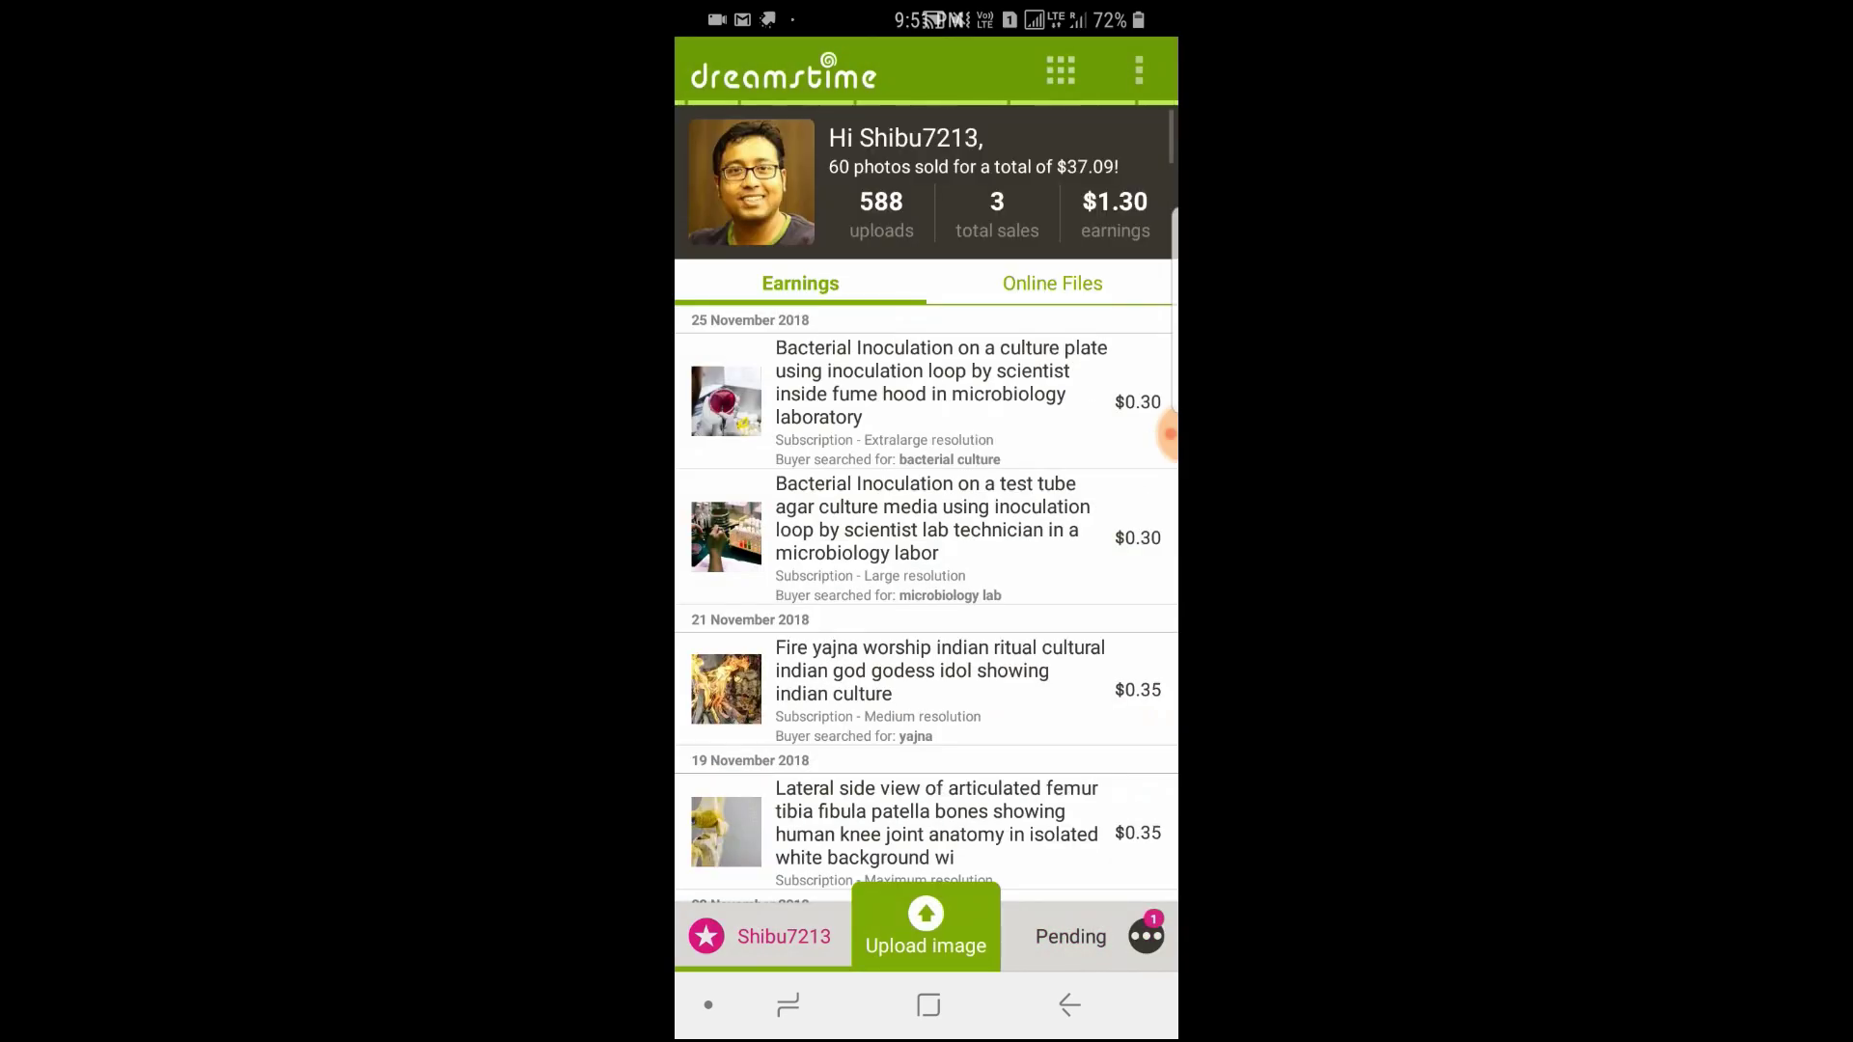
scroll(927, 598, down, 10)
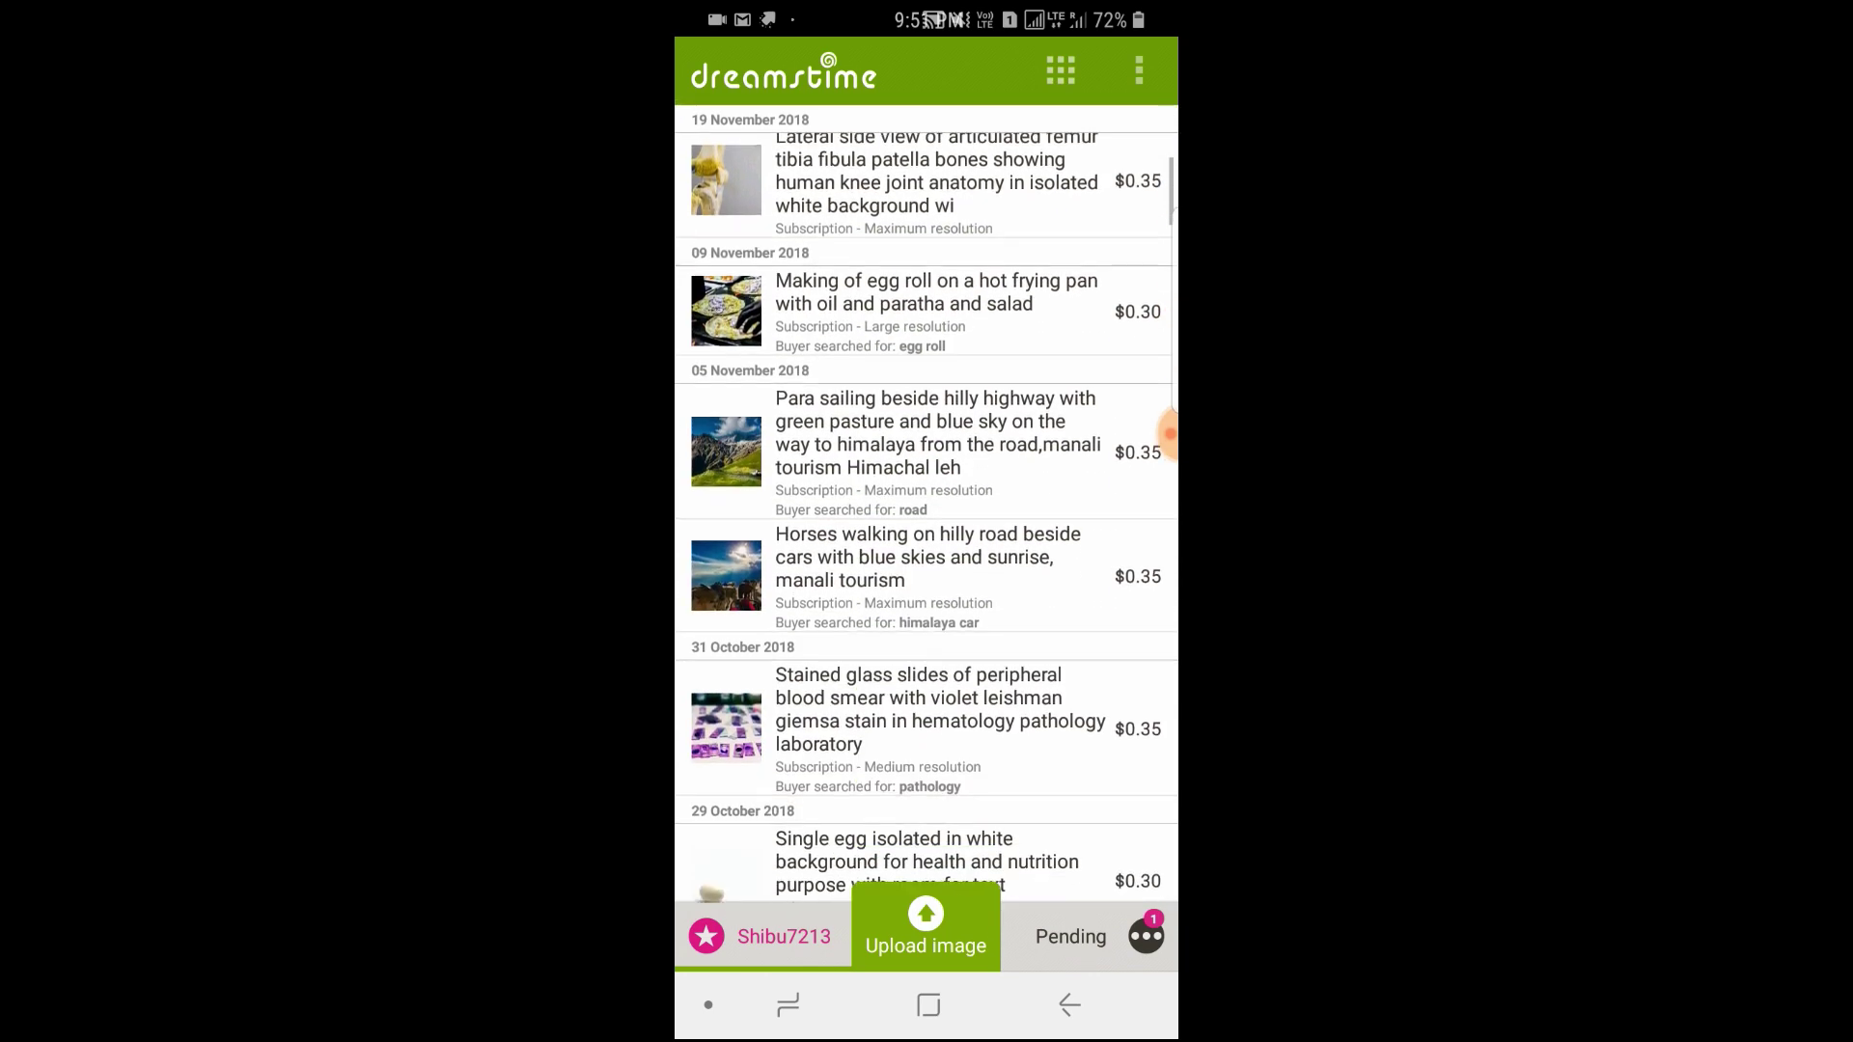